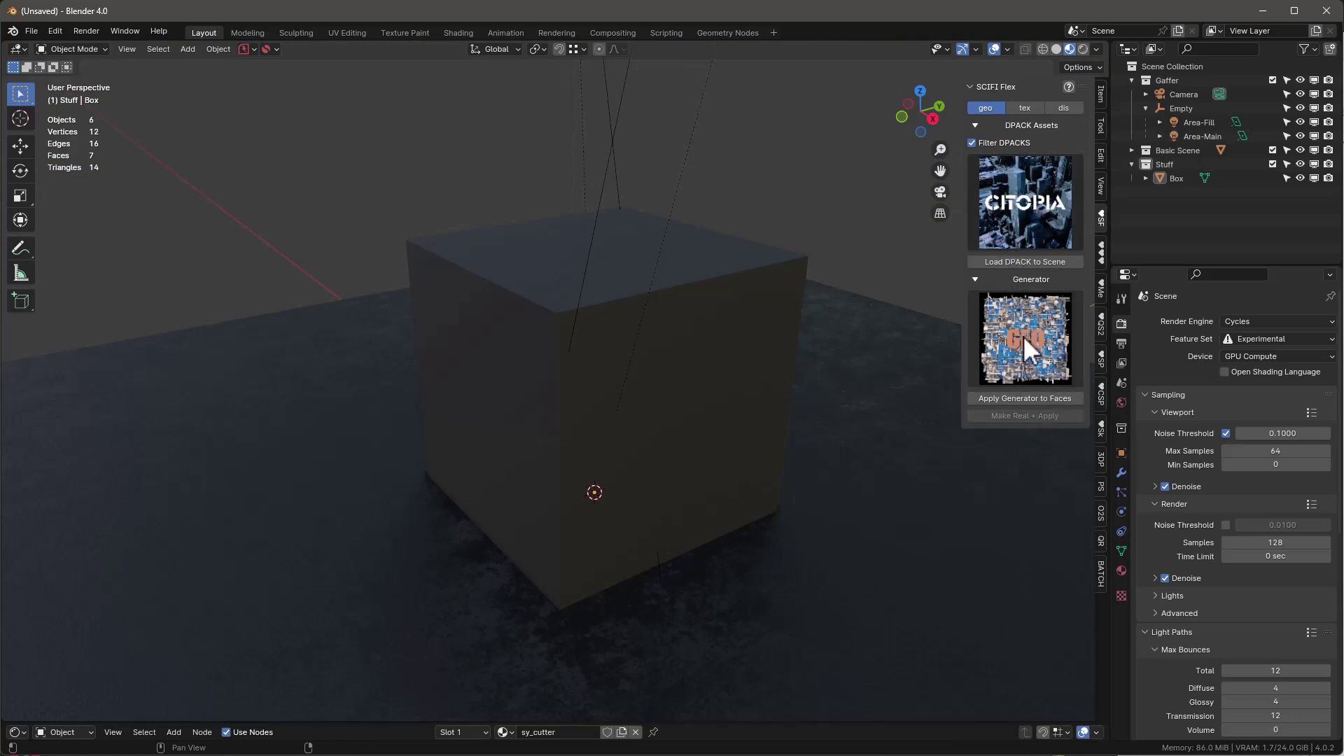
Step: Switch the SCIFI Flex add-on to displacement mode
{"action": "left_click", "coordinate": [1026, 106]}
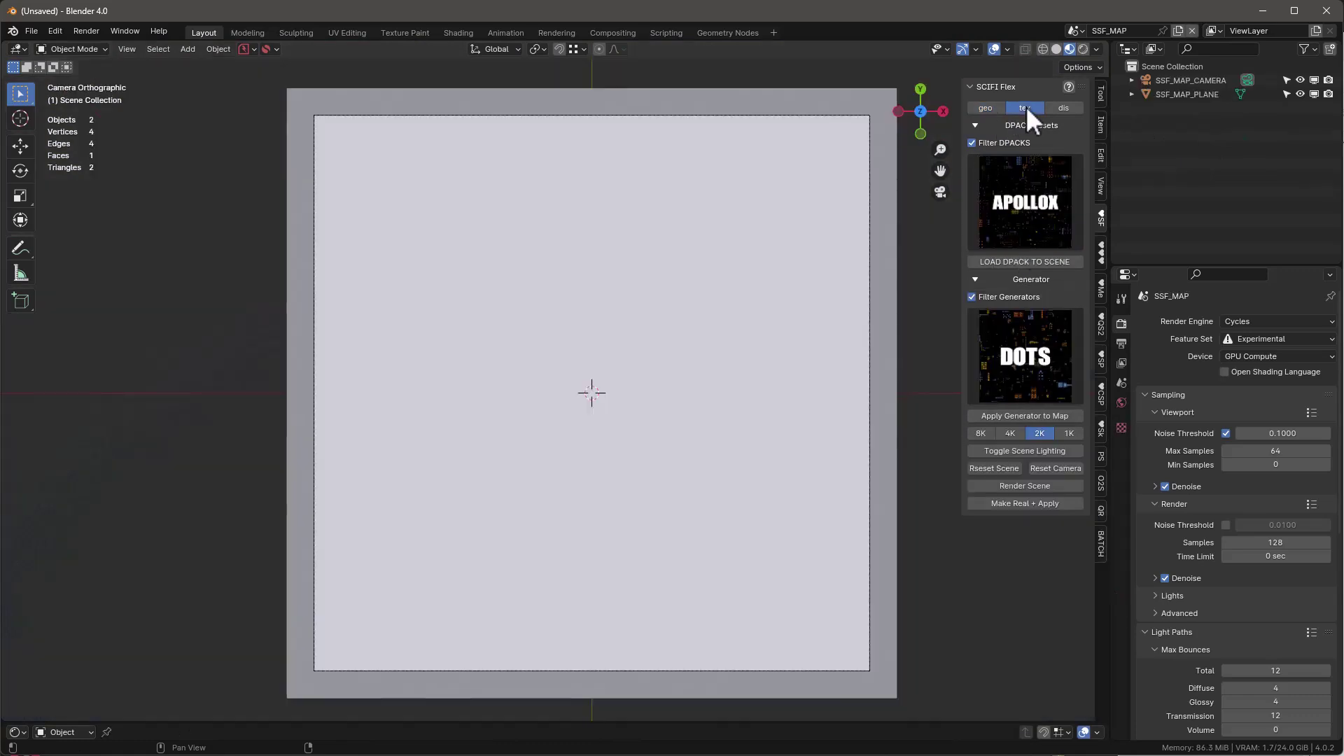
{"action": "left_click", "coordinate": [1065, 110]}
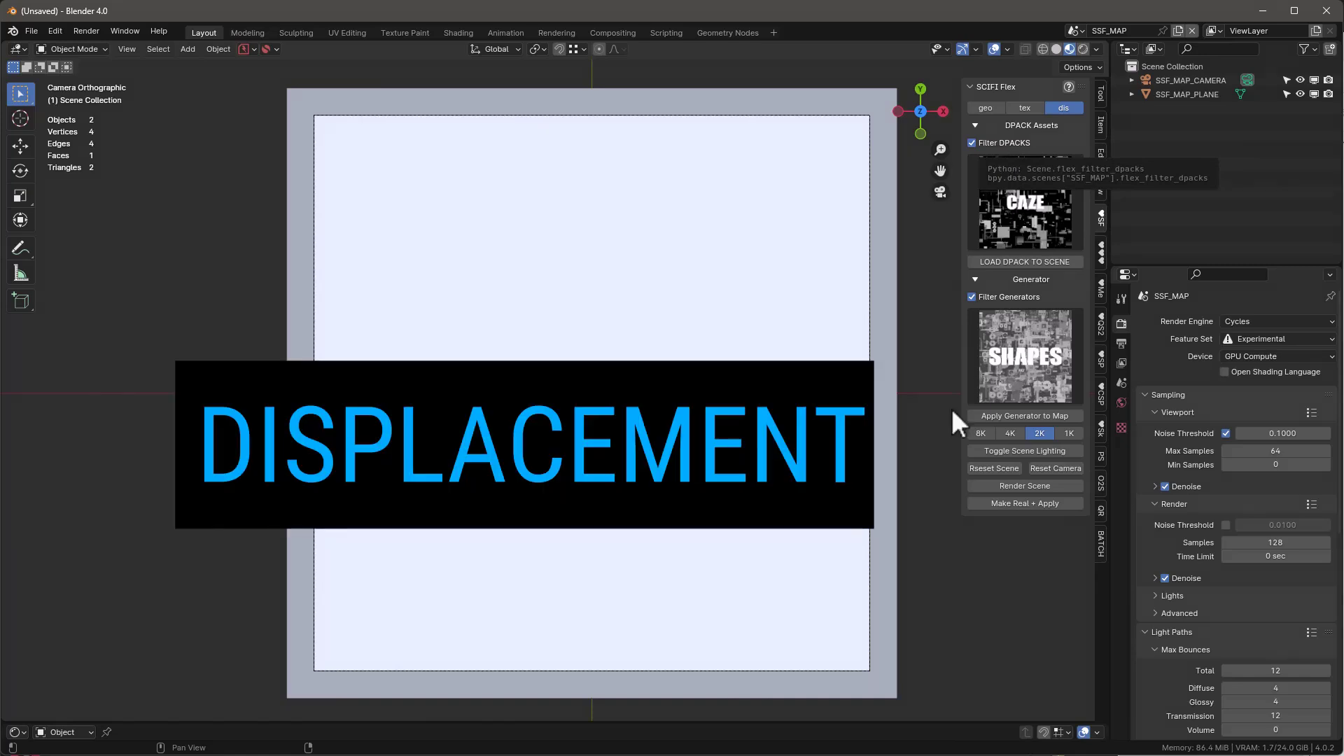
{"action": "middle_click_drag", "start_coordinate": [952, 409], "coordinate": [919, 584], "text": "shift"}
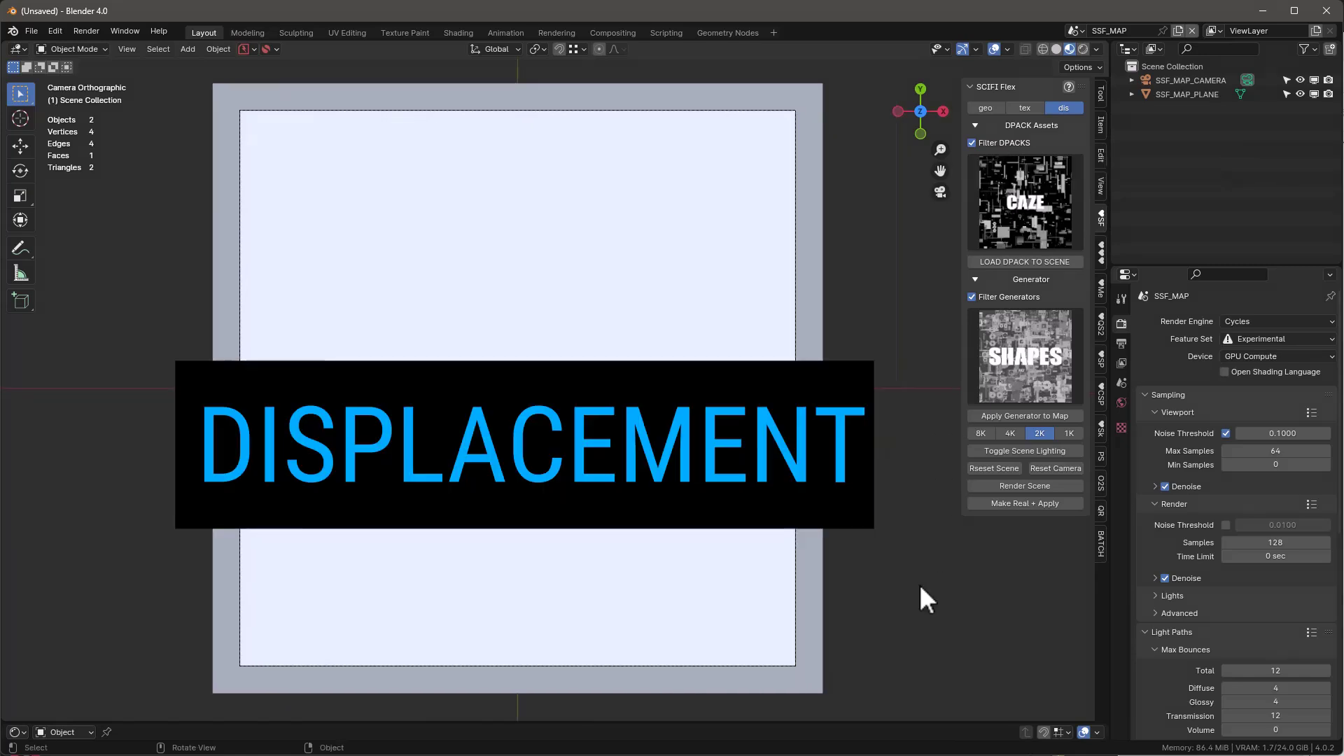
Step: Choose DIS-CAZE as the displacement pack, try the GRID generator, and settle on DIS-SHAPES
{"action": "left_click", "coordinate": [1015, 192]}
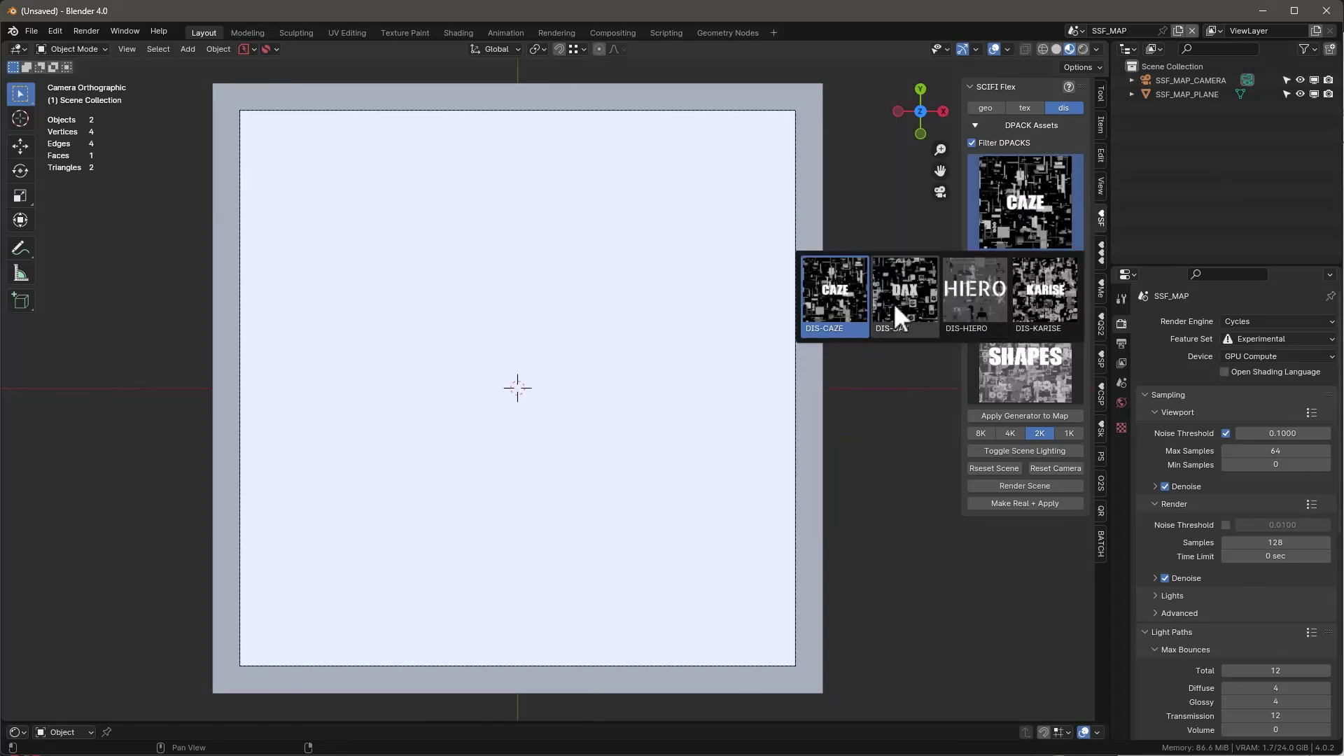
{"action": "left_click", "coordinate": [829, 301]}
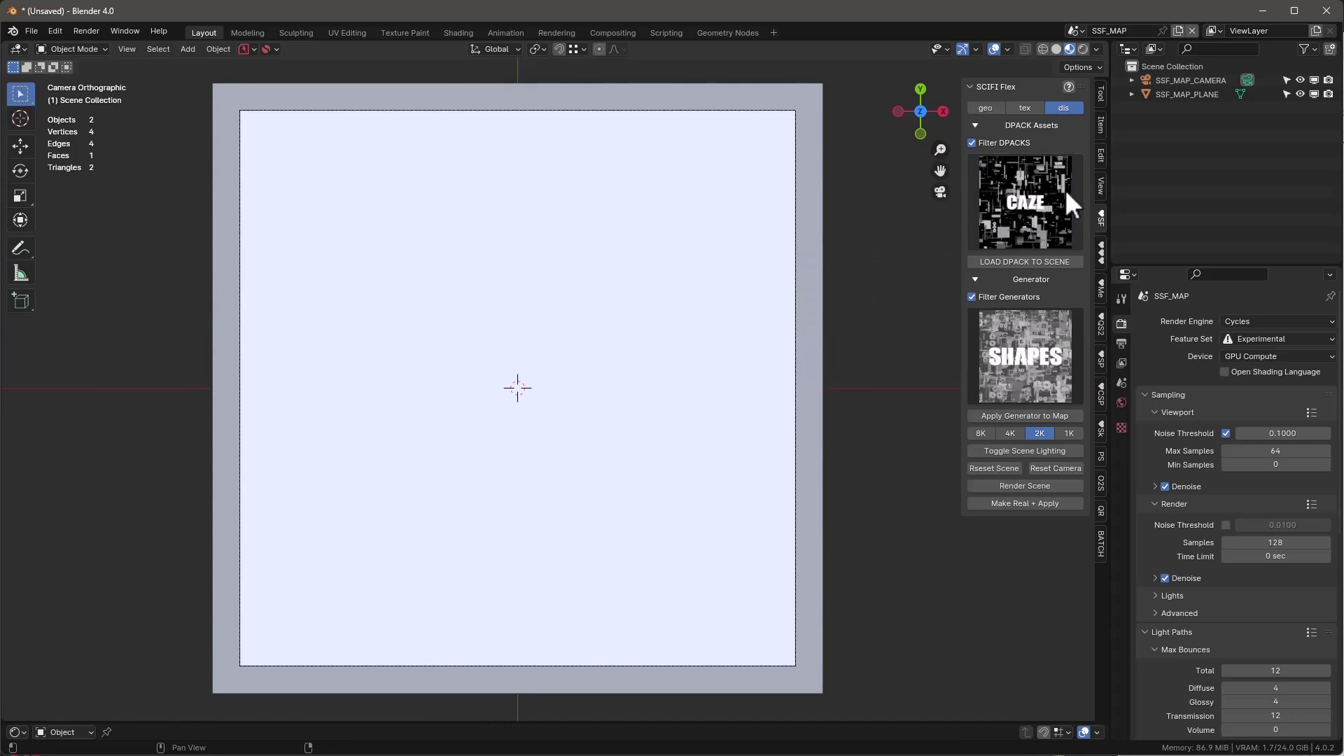
{"action": "left_click", "coordinate": [1022, 343]}
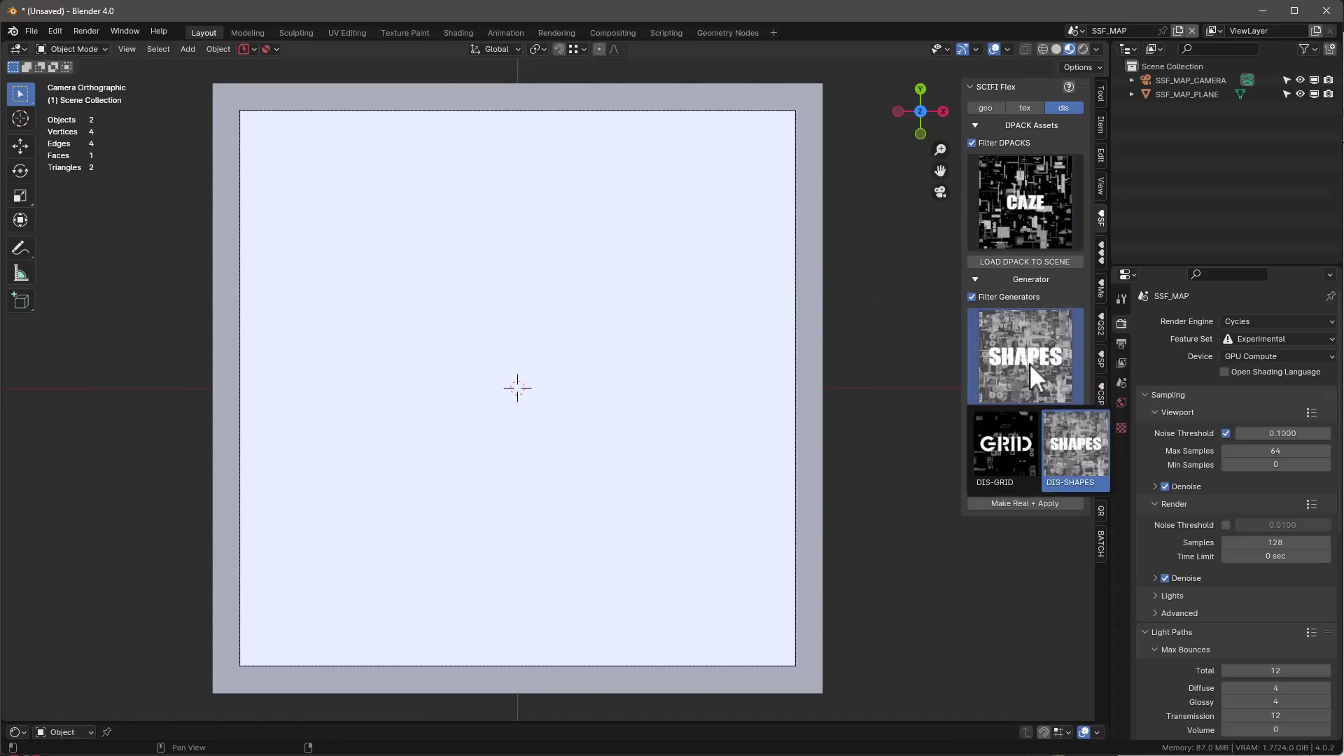
{"action": "left_click", "coordinate": [1006, 465]}
{"action": "left_click", "coordinate": [1031, 368]}
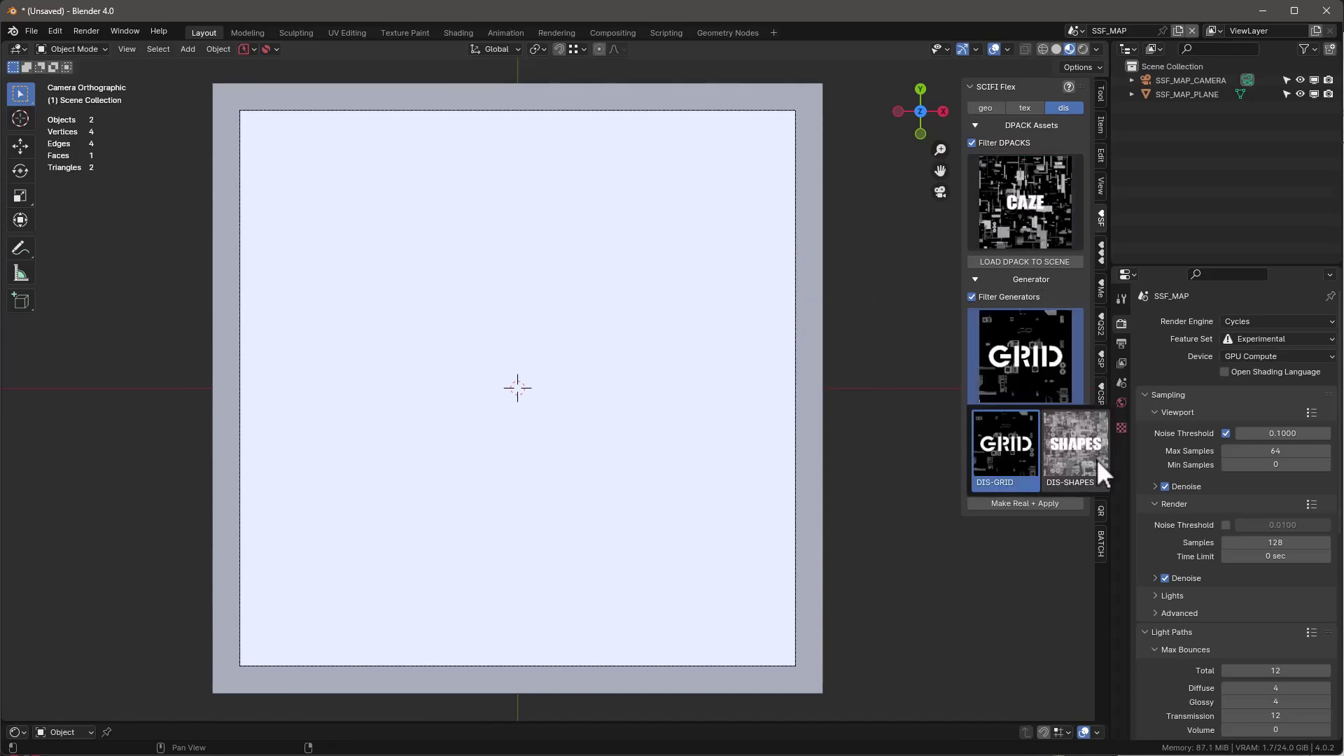
{"action": "left_click", "coordinate": [1094, 456]}
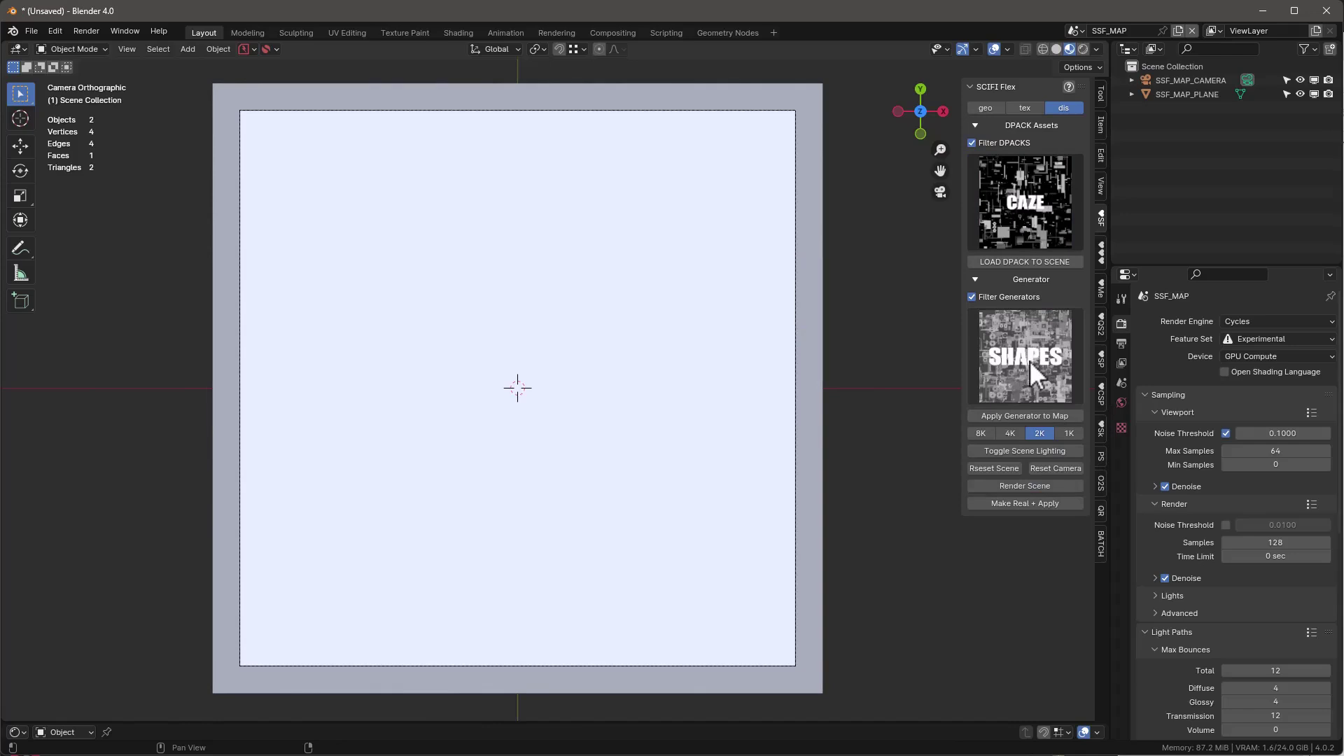
Step: Load the CAZE pack into the scene and enable its CAZE_bot_NP collection
{"action": "left_click", "coordinate": [1034, 186]}
{"action": "left_click", "coordinate": [1028, 262]}
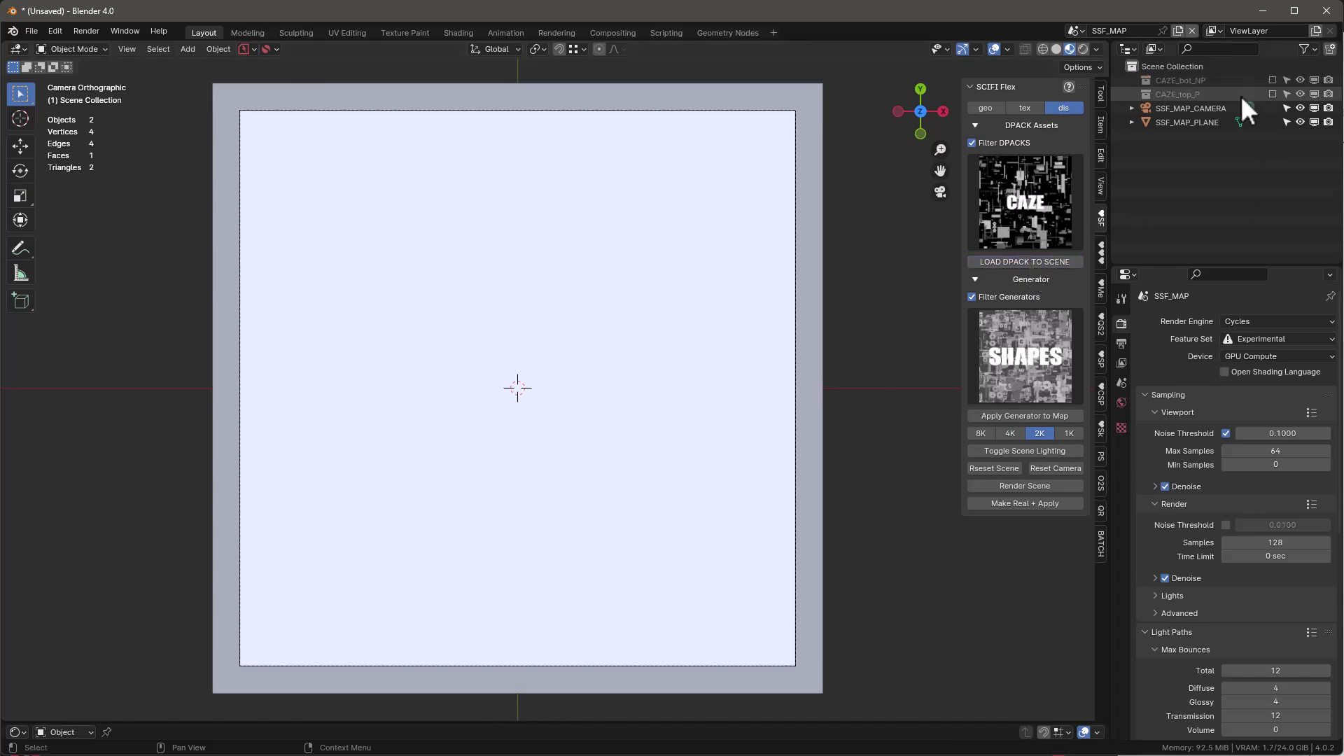
{"action": "left_click", "coordinate": [1184, 94]}
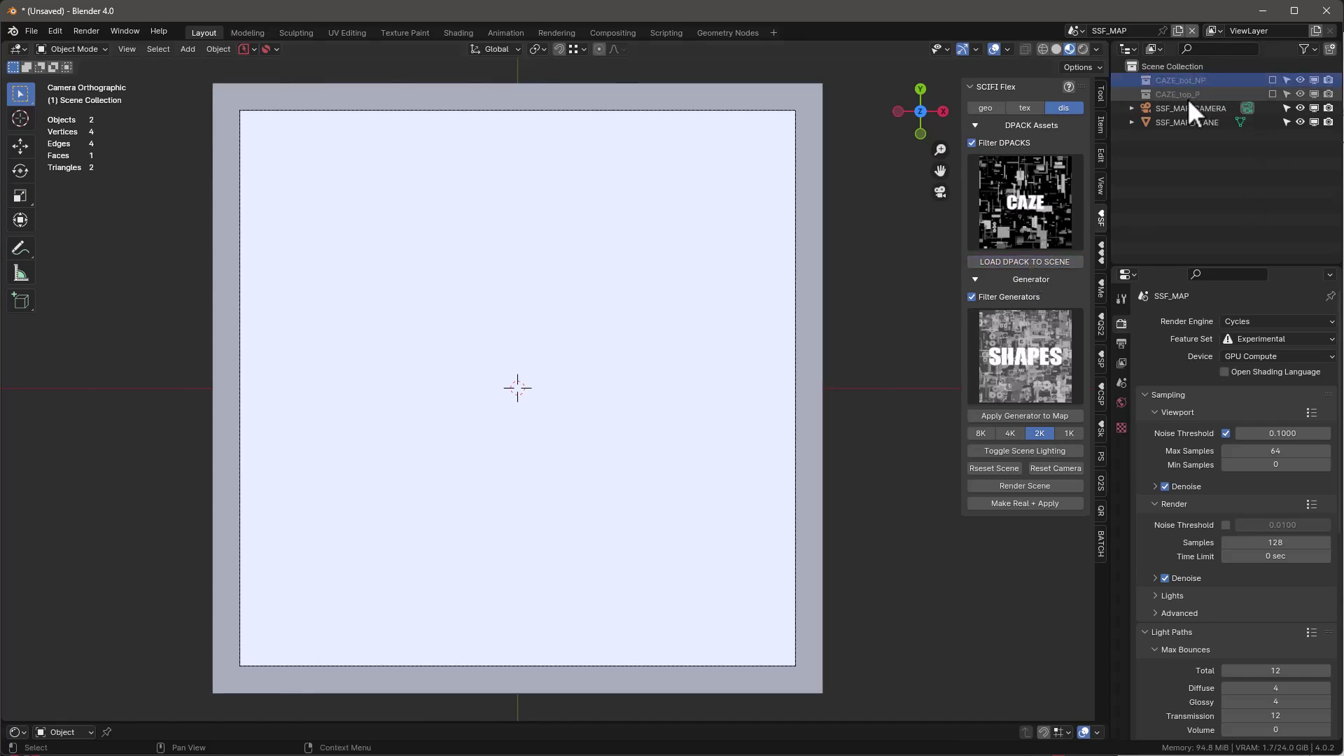
{"action": "left_click", "coordinate": [1273, 80]}
Step: Examine the large base shapes in the CAZE_bot_NP collection from several angles
{"action": "middle_click_drag", "start_coordinate": [649, 369], "coordinate": [822, 417]}
{"action": "scroll", "coordinate": [519, 455], "scroll_direction": "up", "scroll_amount": 4}
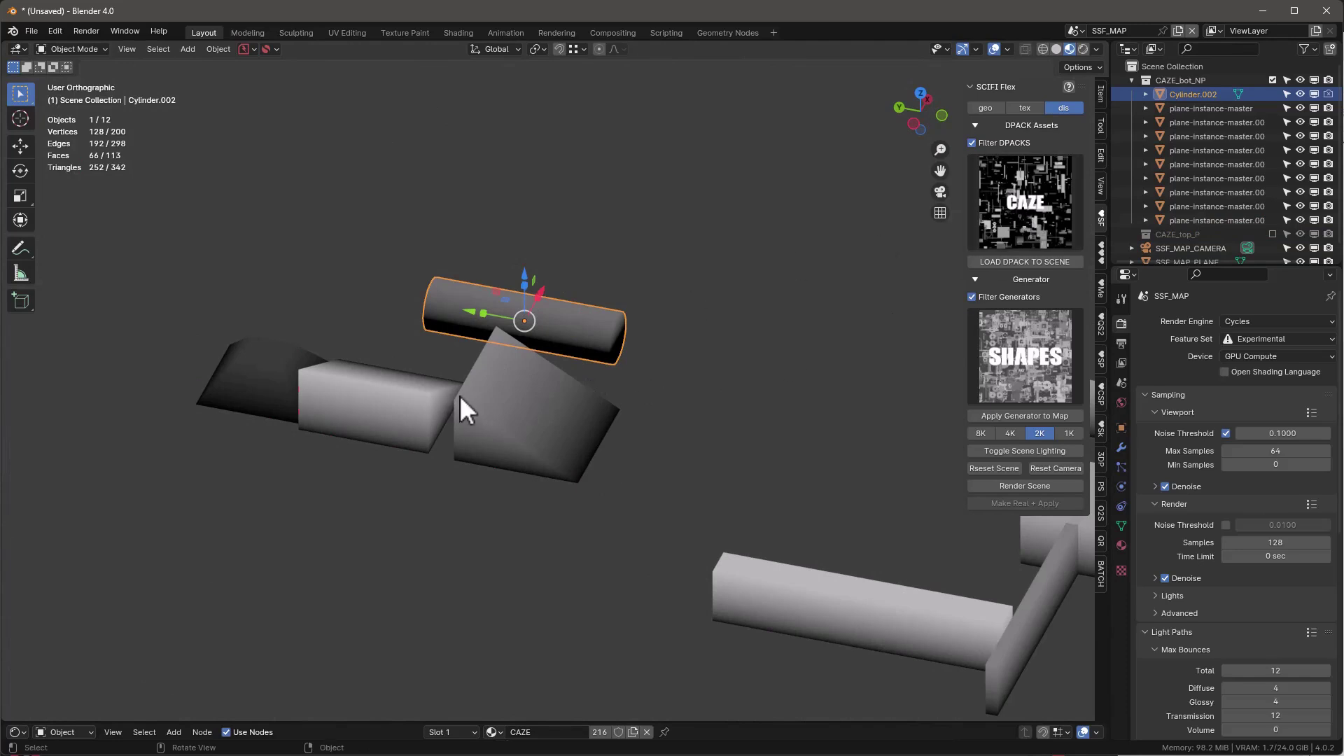
{"action": "scroll", "coordinate": [460, 395], "scroll_direction": "down", "scroll_amount": 2}
{"action": "middle_click_drag", "start_coordinate": [590, 381], "coordinate": [770, 350]}
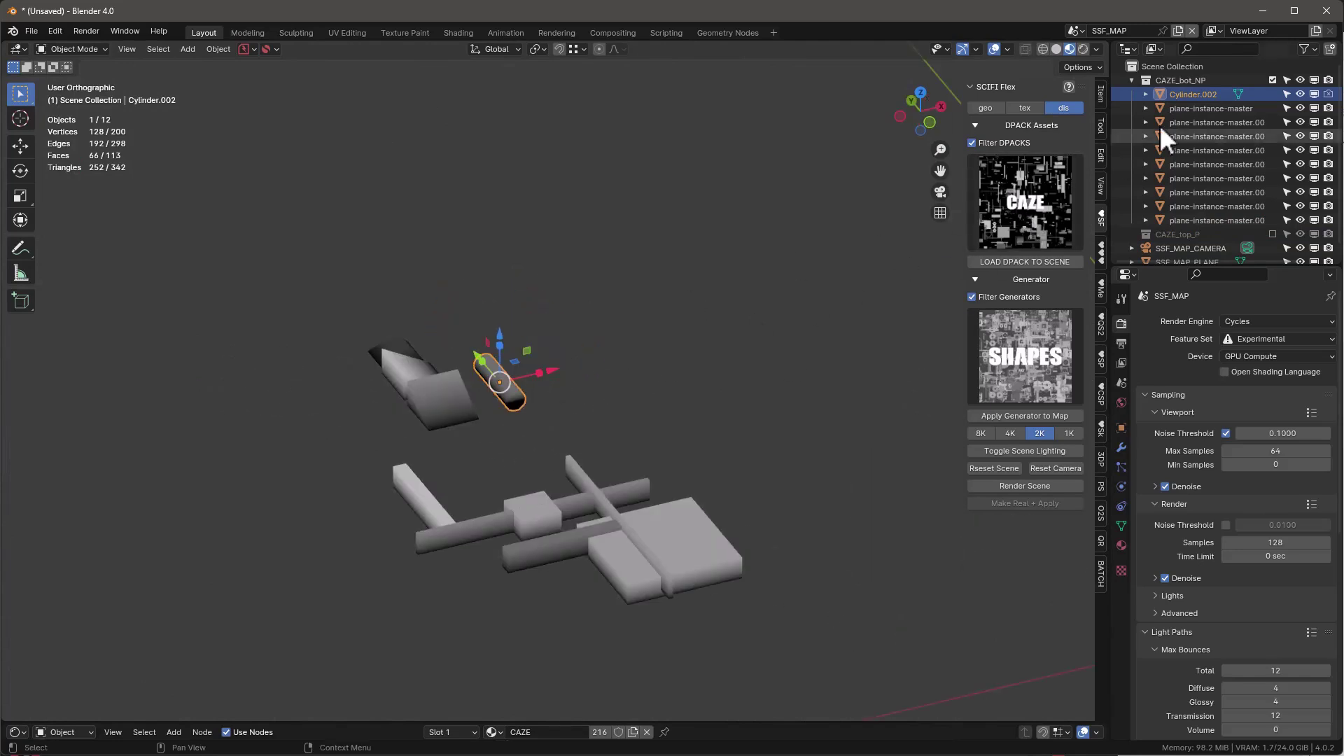
{"action": "left_click", "coordinate": [1209, 136]}
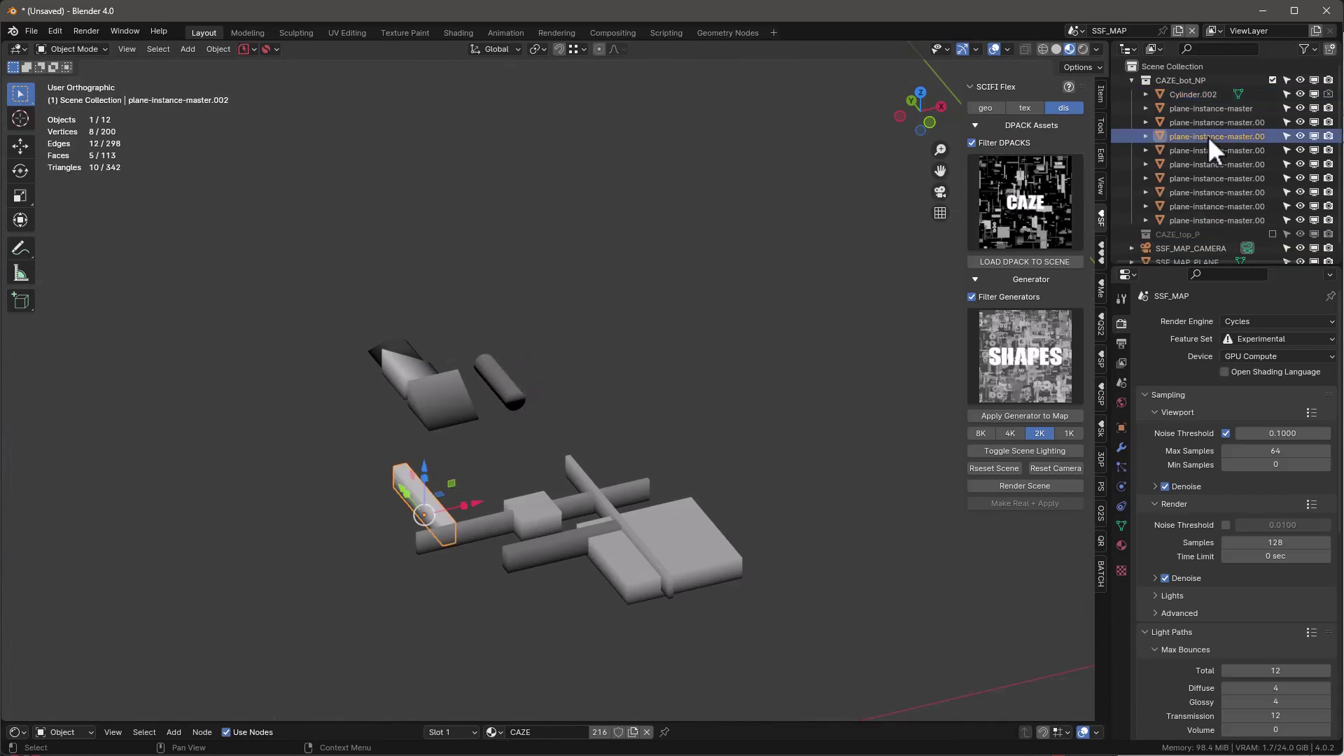
Step: Enable the CAZE_top_P collection and examine its detail pieces up close and from several angles
{"action": "left_click", "coordinate": [1273, 234]}
{"action": "scroll", "coordinate": [1253, 227], "scroll_direction": "down", "scroll_amount": 3}
{"action": "left_click", "coordinate": [1183, 192]}
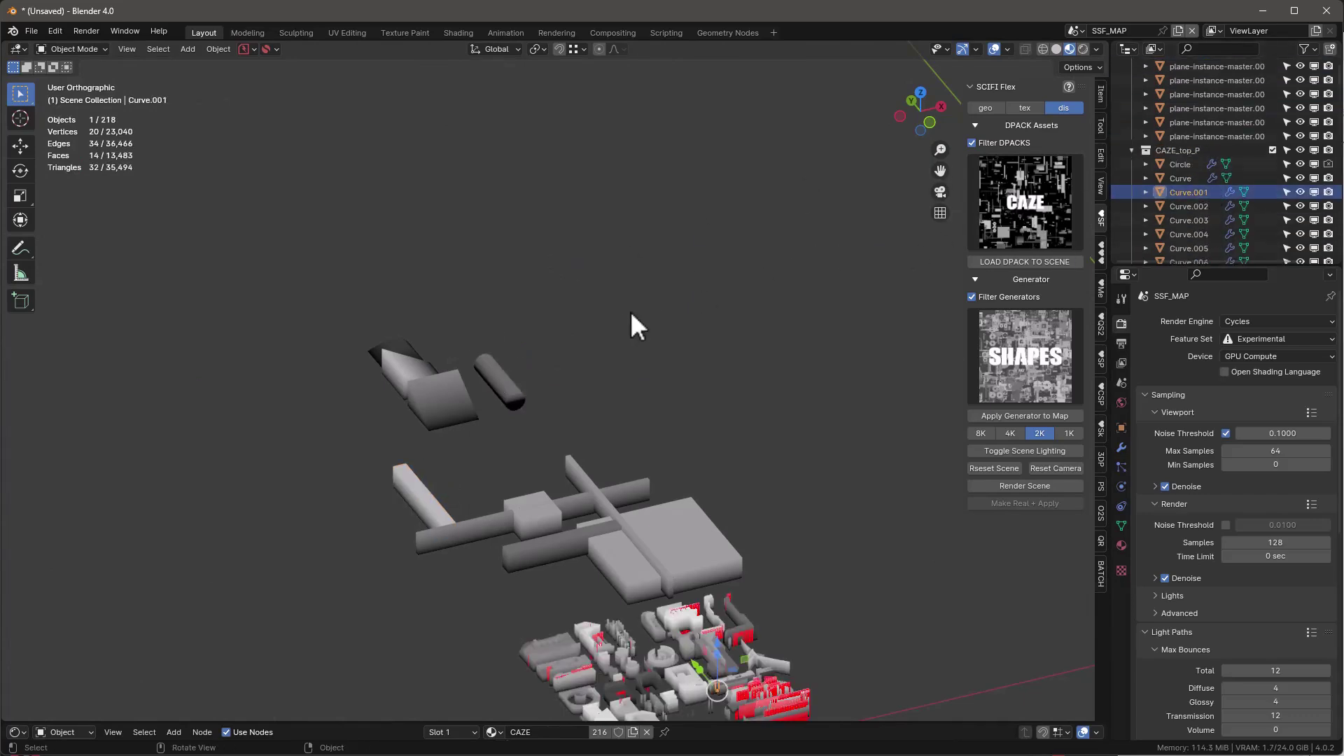
{"action": "key", "text": "KP_Decimal"}
{"action": "scroll", "coordinate": [532, 324], "scroll_direction": "down", "scroll_amount": 5}
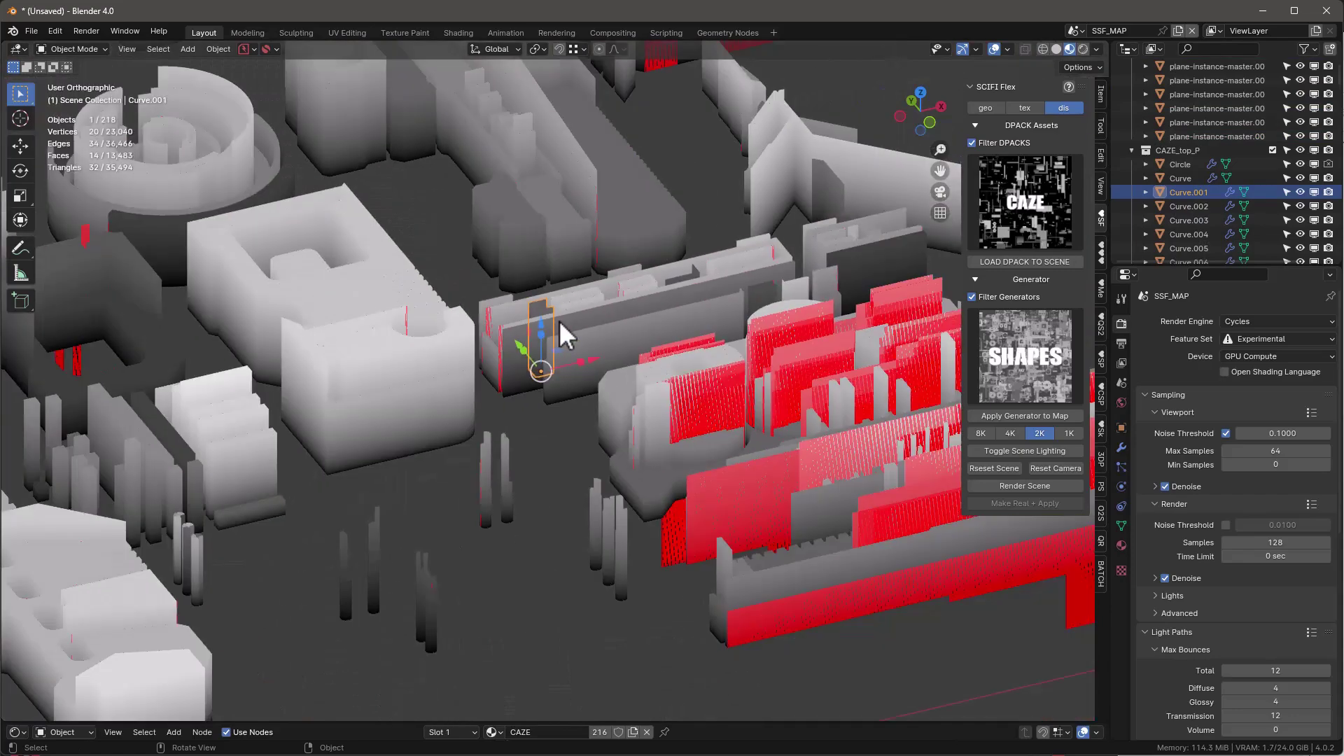
{"action": "right_click", "coordinate": [559, 320]}
{"action": "middle_click_drag", "start_coordinate": [518, 309], "coordinate": [700, 343]}
{"action": "scroll", "coordinate": [1254, 183], "scroll_direction": "up", "scroll_amount": 3}
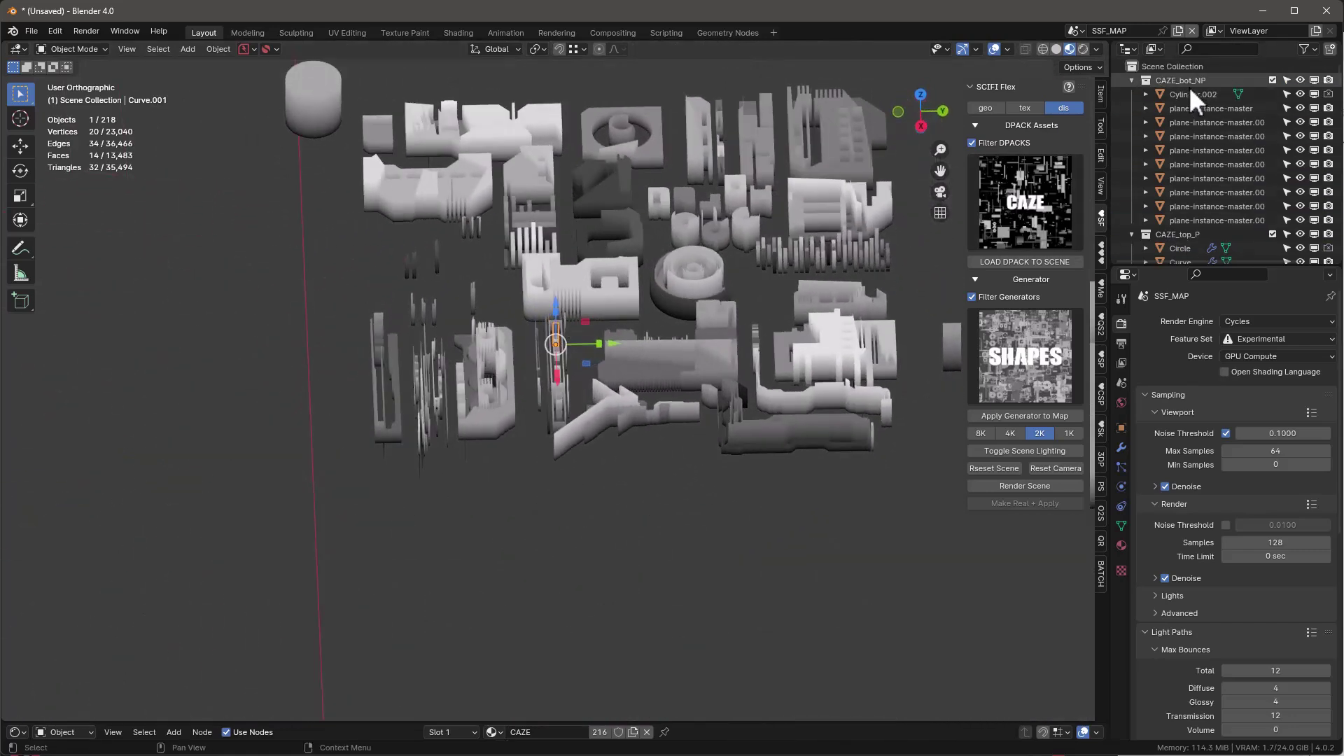
{"action": "scroll", "coordinate": [569, 355], "scroll_direction": "down", "scroll_amount": 5}
{"action": "middle_click_drag", "start_coordinate": [577, 354], "coordinate": [649, 386]}
{"action": "scroll", "coordinate": [536, 355], "scroll_direction": "up", "scroll_amount": 5}
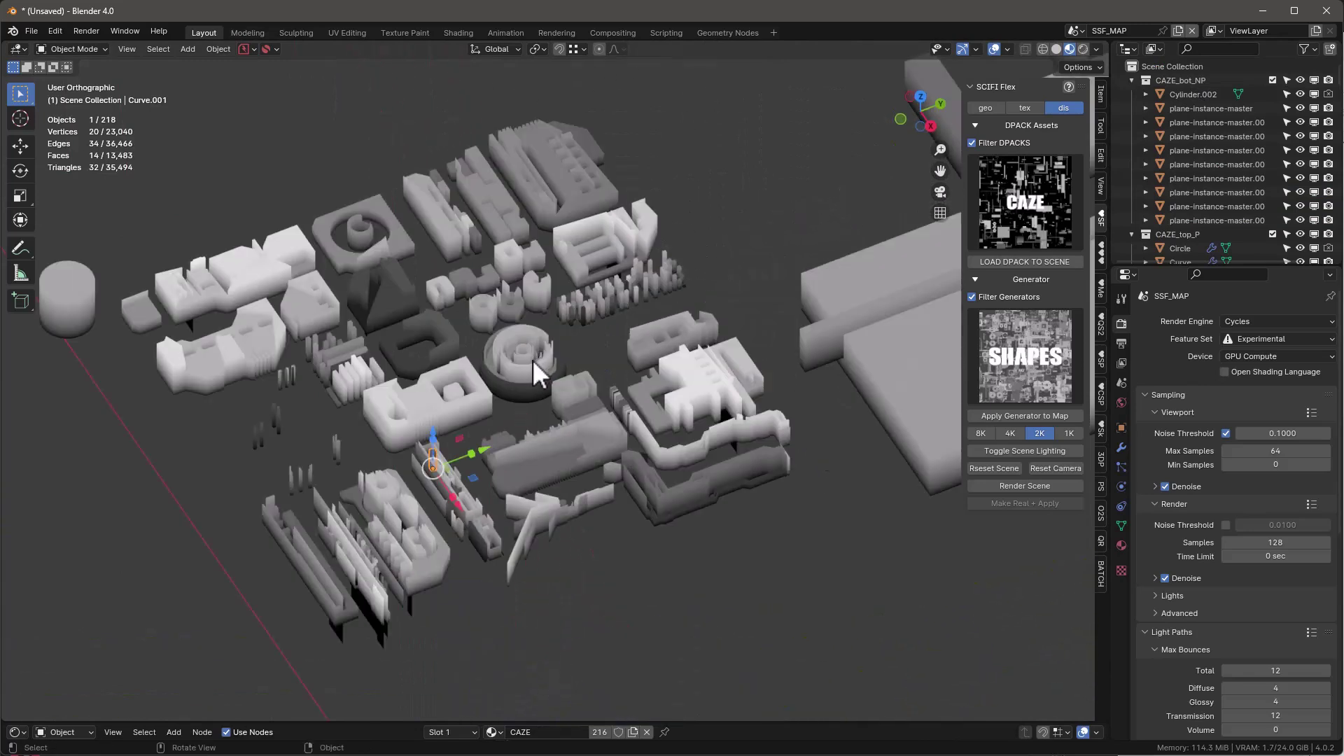
{"action": "scroll", "coordinate": [534, 360], "scroll_direction": "down", "scroll_amount": 1}
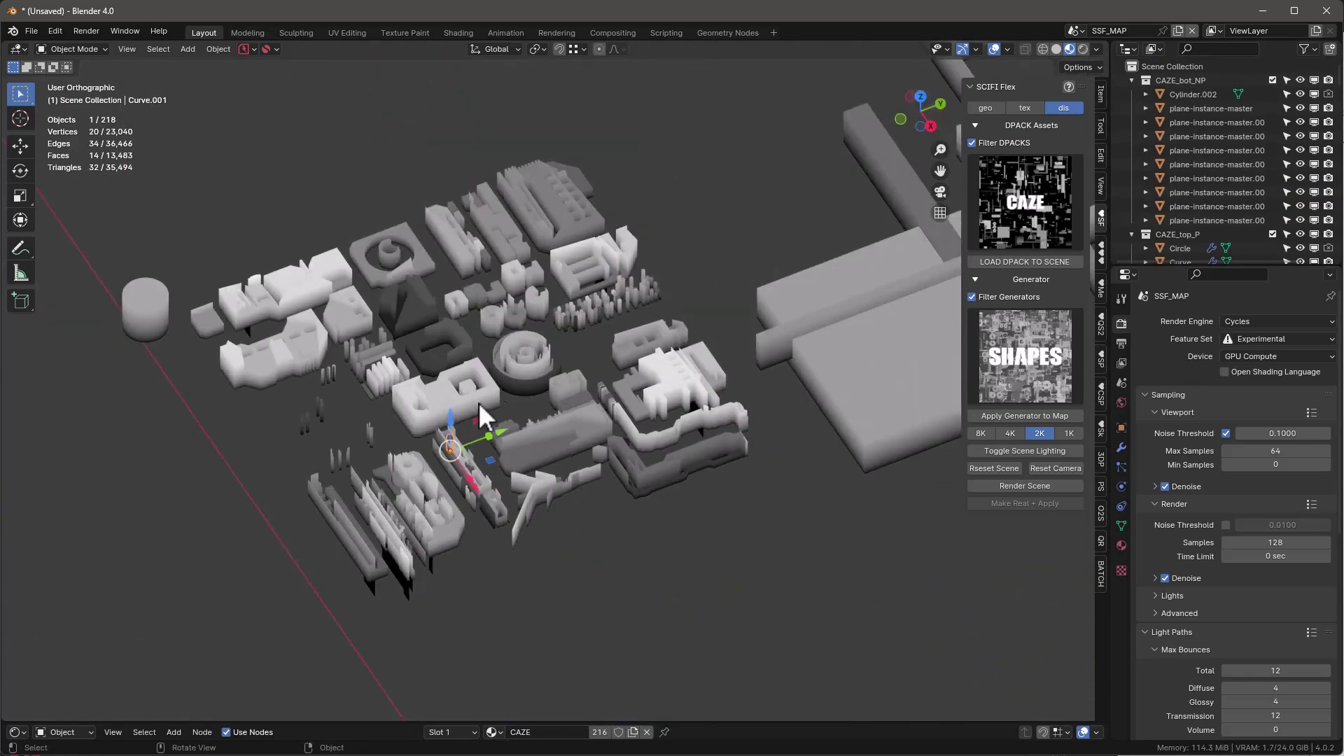
Step: Compare the round detail piece among the top pieces with the large flat block in CAZE_bot_NP
{"action": "left_click", "coordinate": [527, 366]}
{"action": "key", "text": "s"}
{"action": "middle_click_drag", "start_coordinate": [578, 340], "coordinate": [570, 360]}
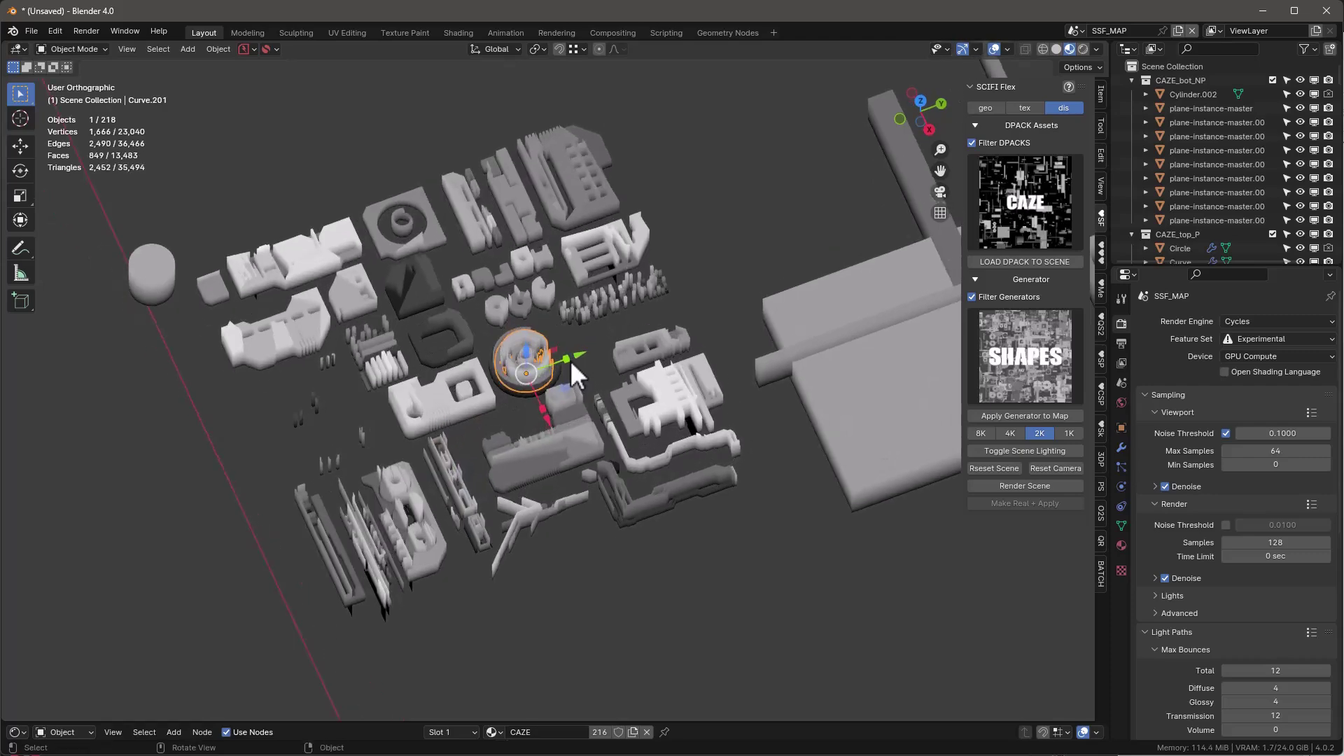
{"action": "key", "text": "y"}
{"action": "left_click", "coordinate": [640, 347]}
{"action": "scroll", "coordinate": [640, 347], "scroll_direction": "down", "scroll_amount": 3}
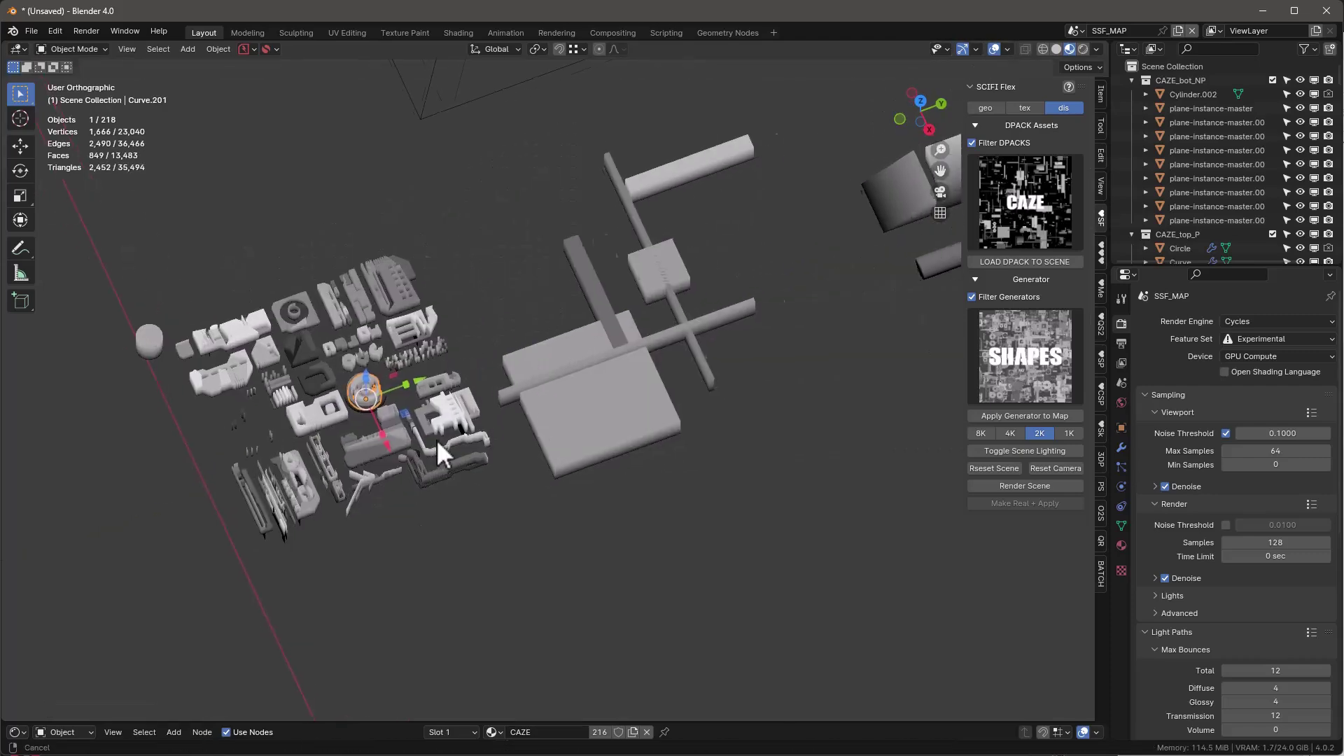
{"action": "left_click", "coordinate": [636, 416]}
{"action": "middle_click_drag", "start_coordinate": [654, 456], "coordinate": [634, 514]}
{"action": "middle_click_drag", "start_coordinate": [649, 406], "coordinate": [697, 326]}
{"action": "mouse_move", "coordinate": [626, 388]}
{"action": "middle_mouse_down"}
{"action": "mouse_move", "coordinate": [626, 364]}
{"action": "mouse_move", "coordinate": [625, 389]}
{"action": "middle_mouse_up"}
{"action": "scroll", "coordinate": [624, 389], "scroll_direction": "down", "scroll_amount": 3}
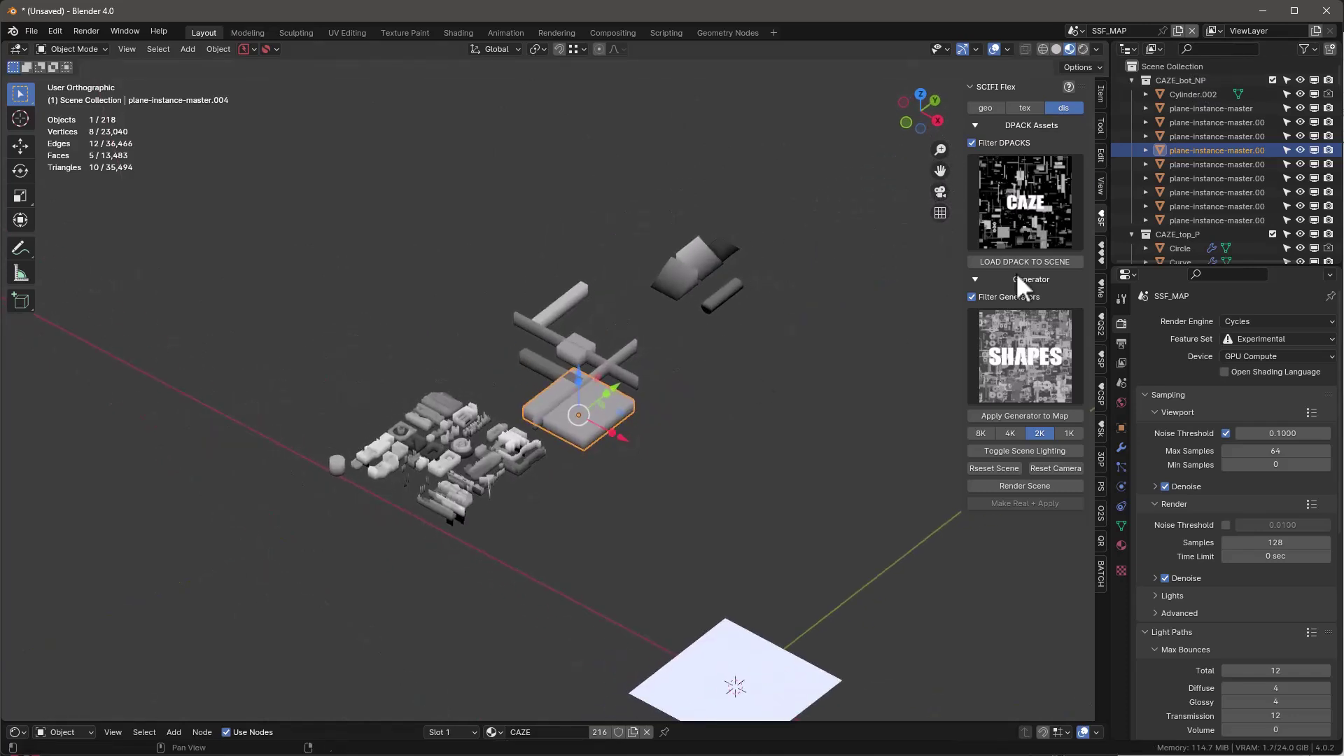
Step: Exclude the CAZE_bot_NP and CAZE_top_P collections and return to the camera view of the map plane
{"action": "left_click", "coordinate": [1273, 80]}
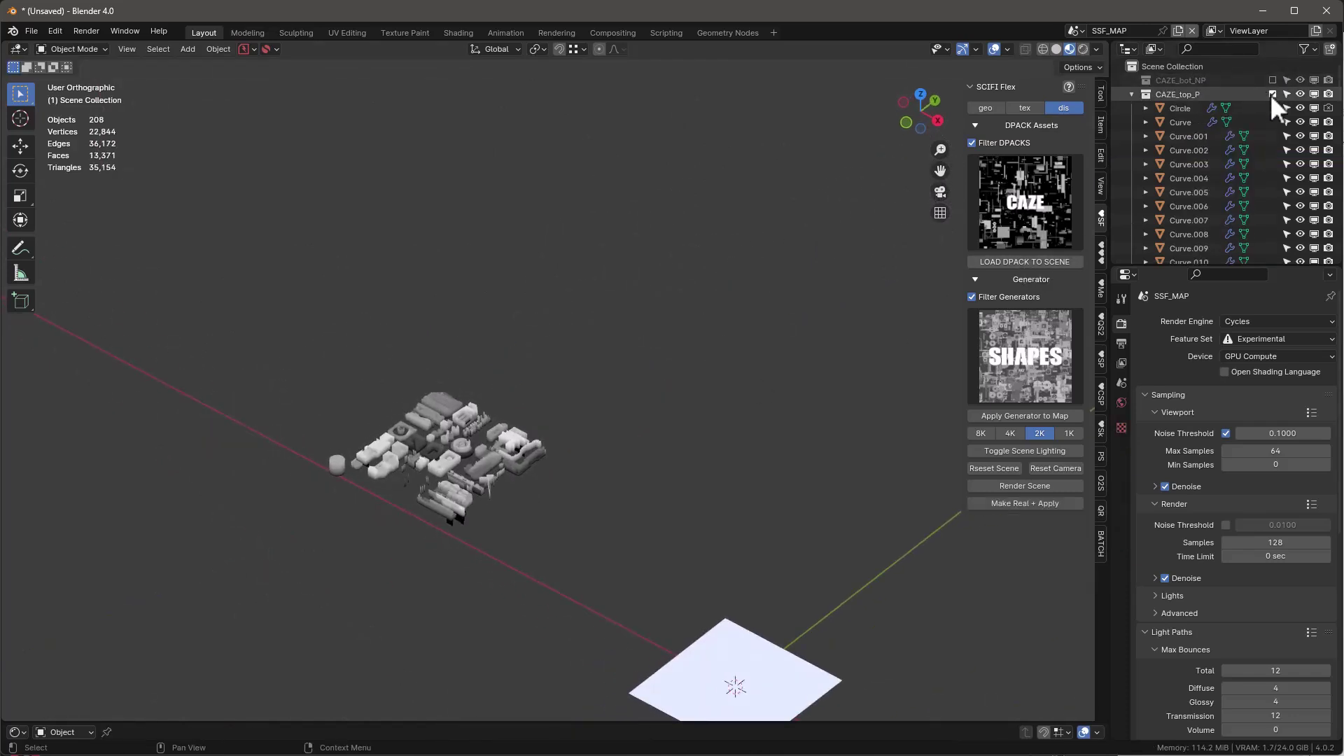
{"action": "left_click", "coordinate": [1272, 94]}
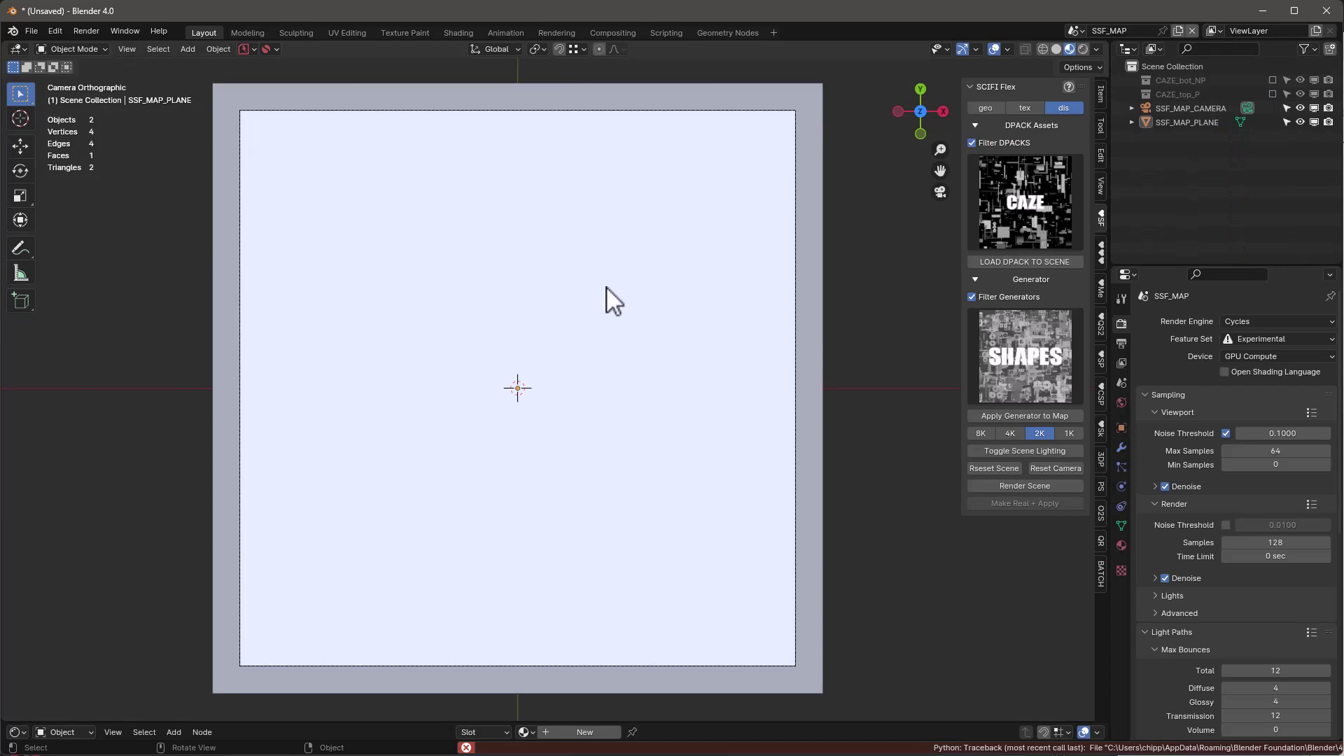
{"action": "left_click", "coordinate": [1025, 483]}
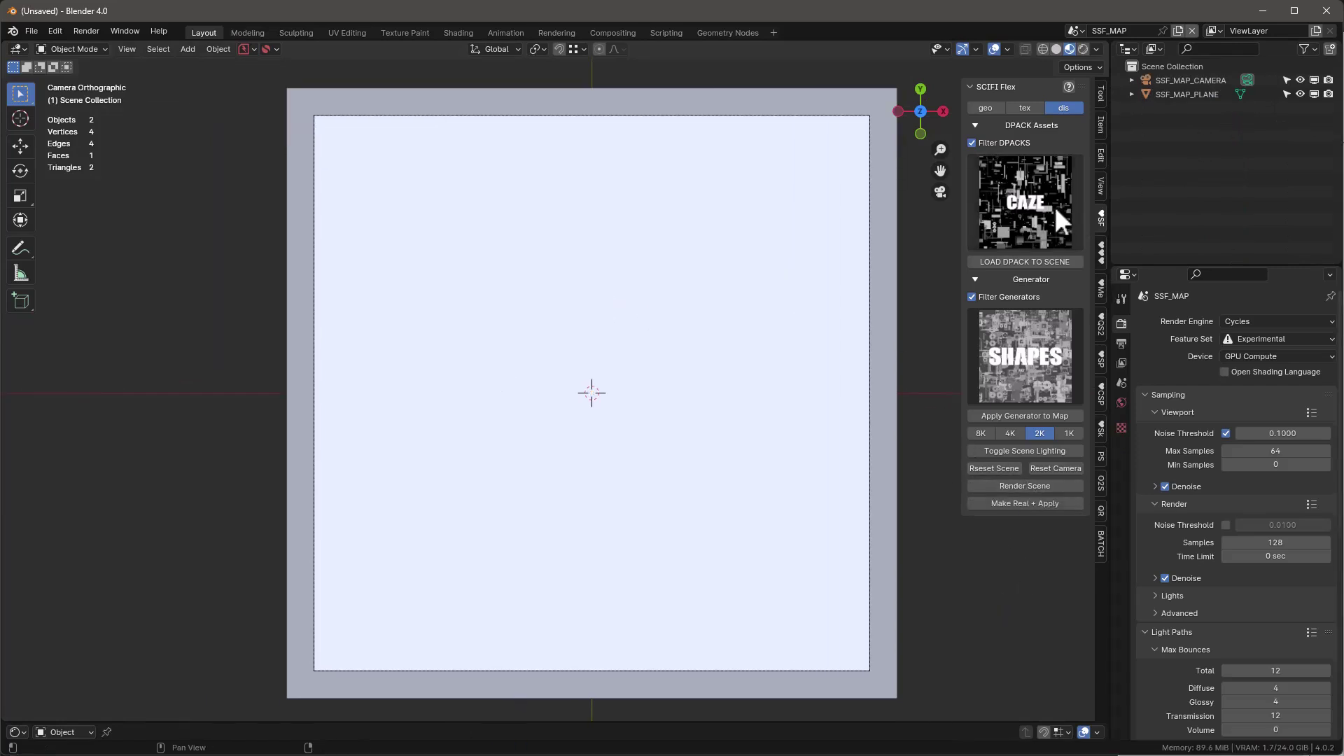
Step: Load the CAZE pack into the scene and review the CAZE_bot_NP collection's objects, leaving that collection excluded
{"action": "left_click", "coordinate": [1035, 196]}
{"action": "left_click", "coordinate": [1031, 262]}
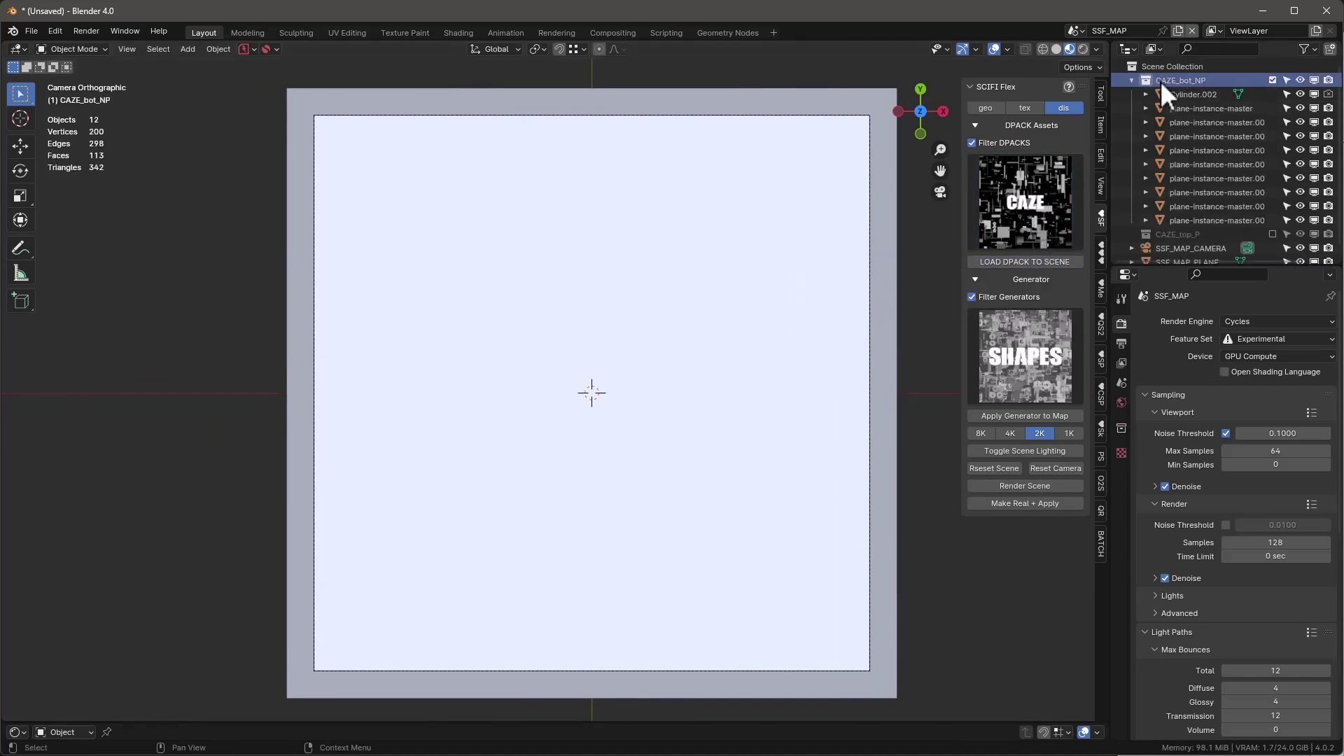
{"action": "left_click", "coordinate": [1196, 119]}
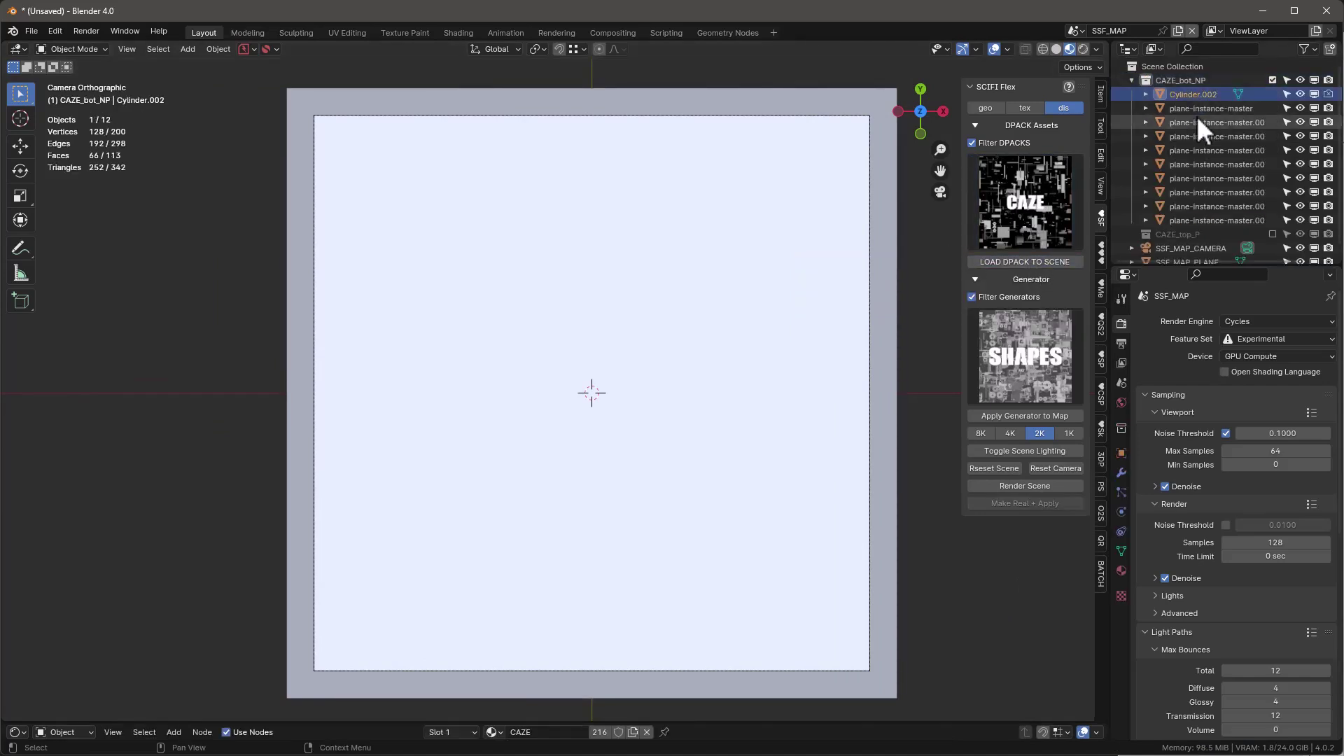
{"action": "left_click", "coordinate": [1208, 168]}
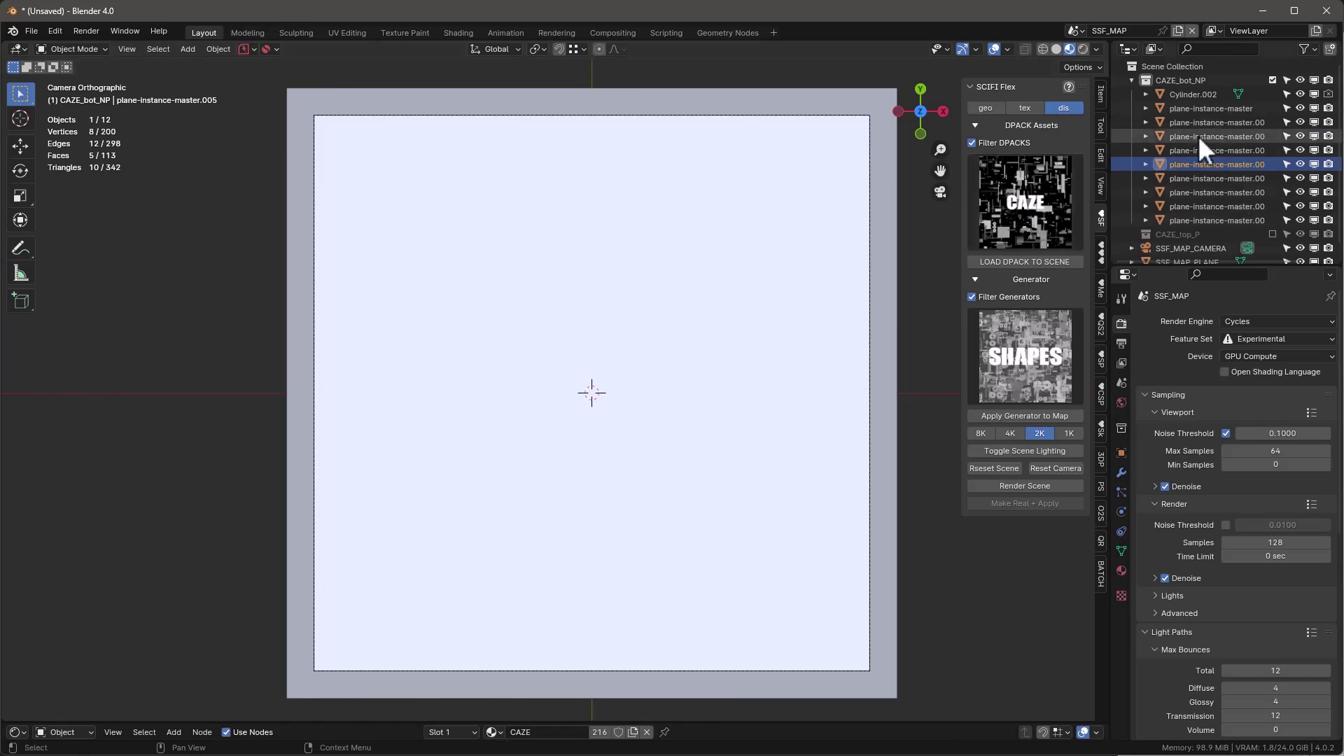
{"action": "left_click", "coordinate": [1131, 80]}
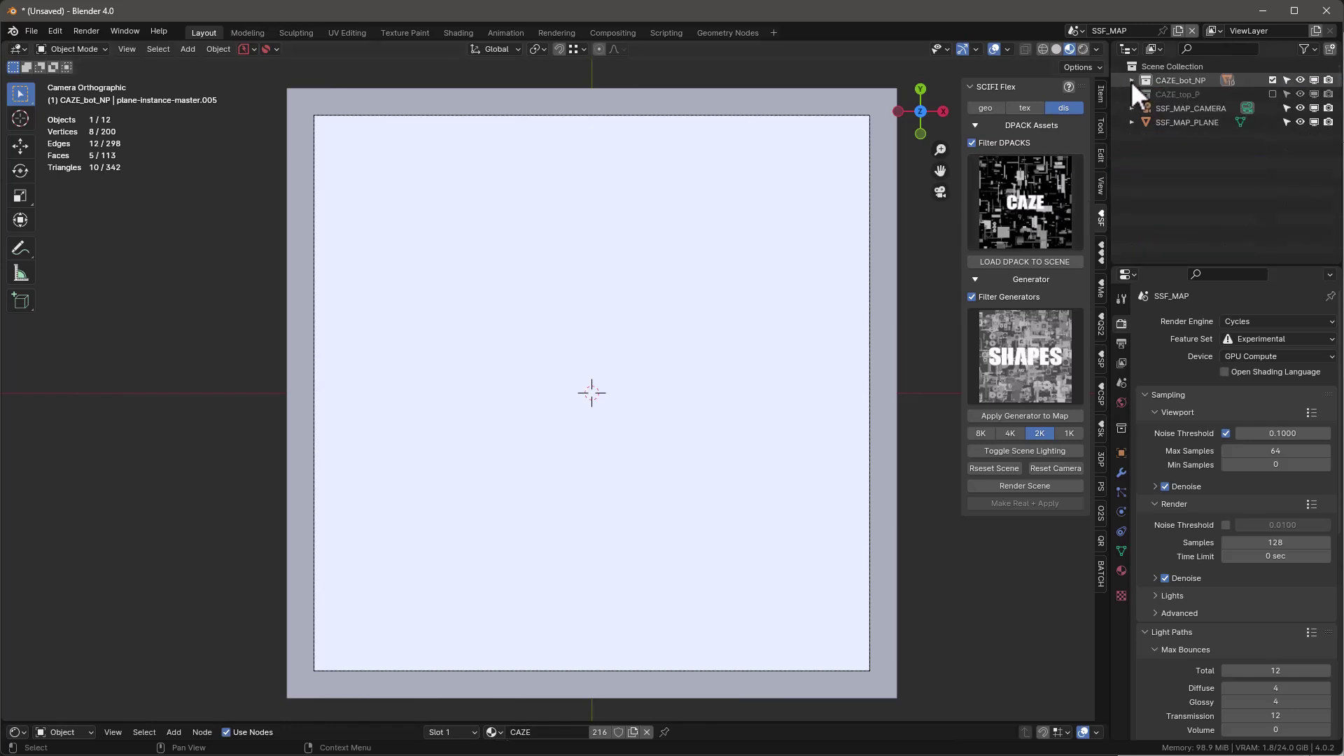
{"action": "left_click", "coordinate": [1273, 79]}
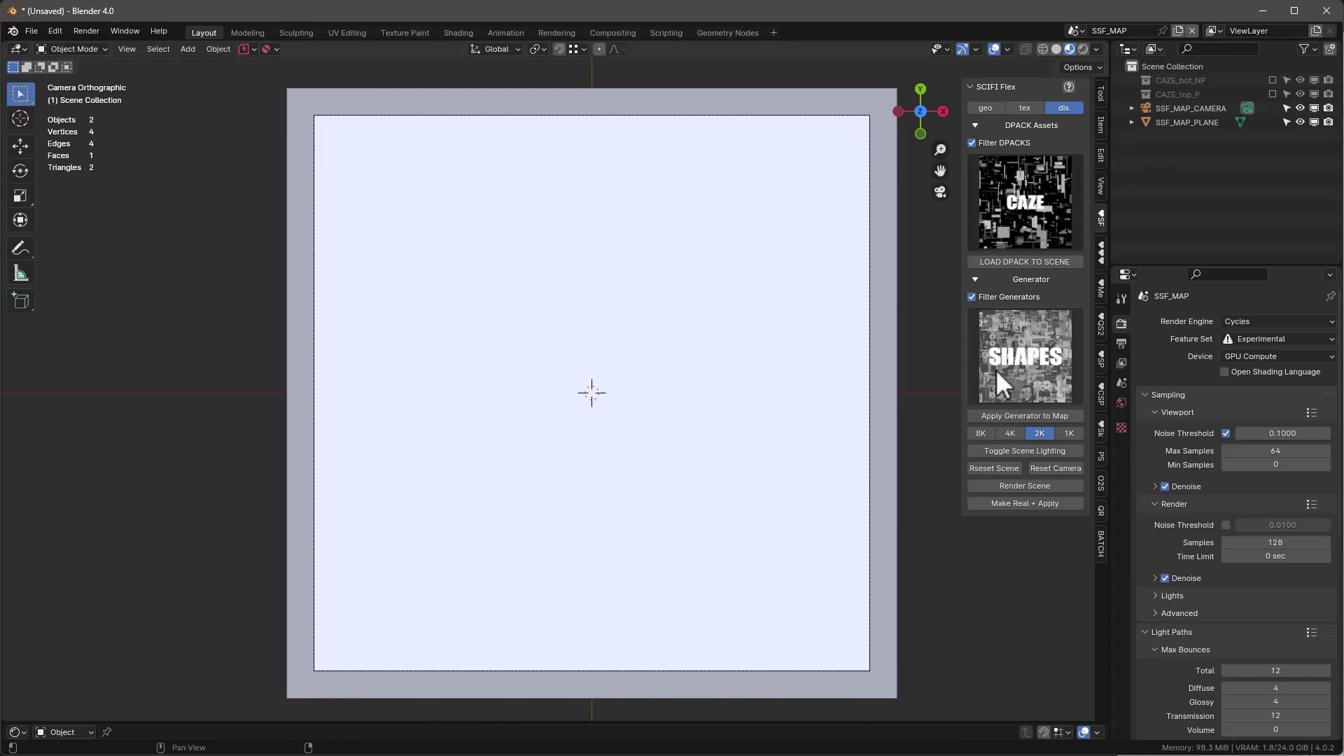
Step: Apply the SHAPES generator to the map plane and set its Background material to cw-bg-black
{"action": "left_click", "coordinate": [1020, 359]}
{"action": "left_click", "coordinate": [1036, 416]}
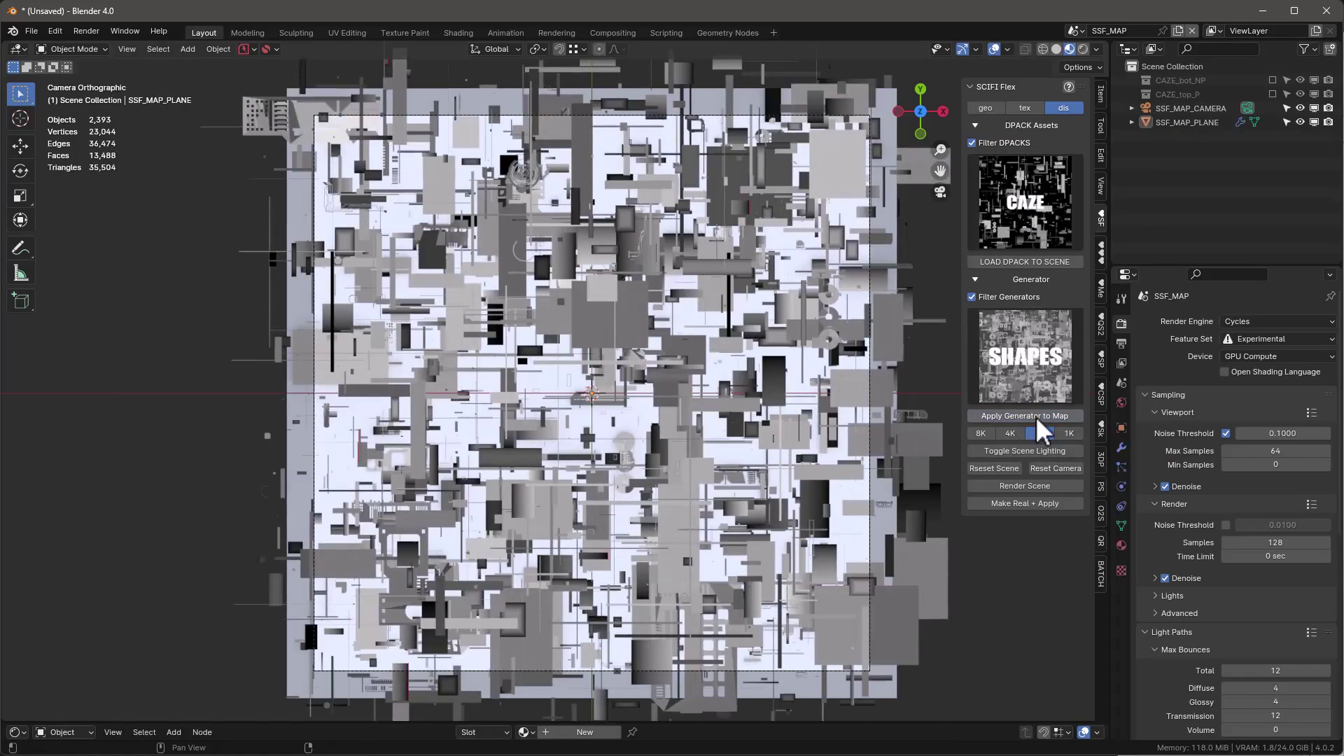
{"action": "left_click", "coordinate": [1122, 448]}
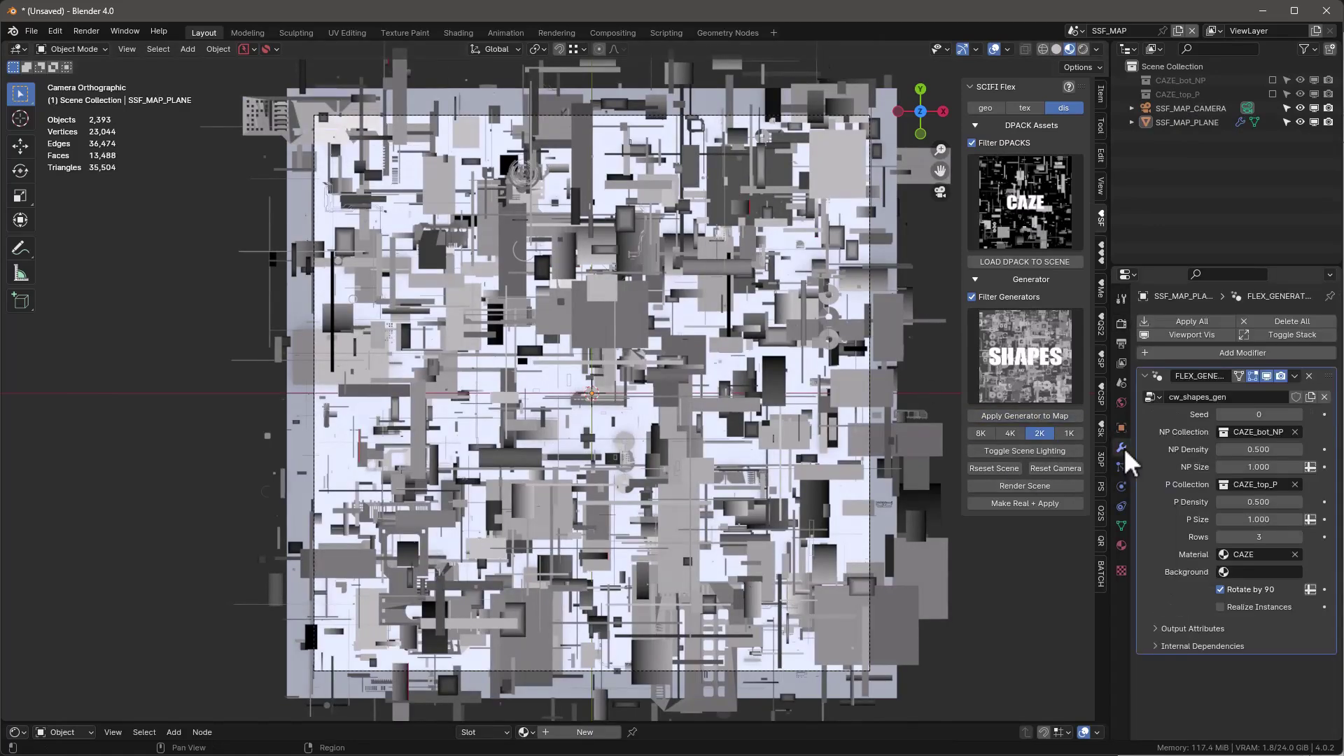
{"action": "left_click", "coordinate": [1220, 572]}
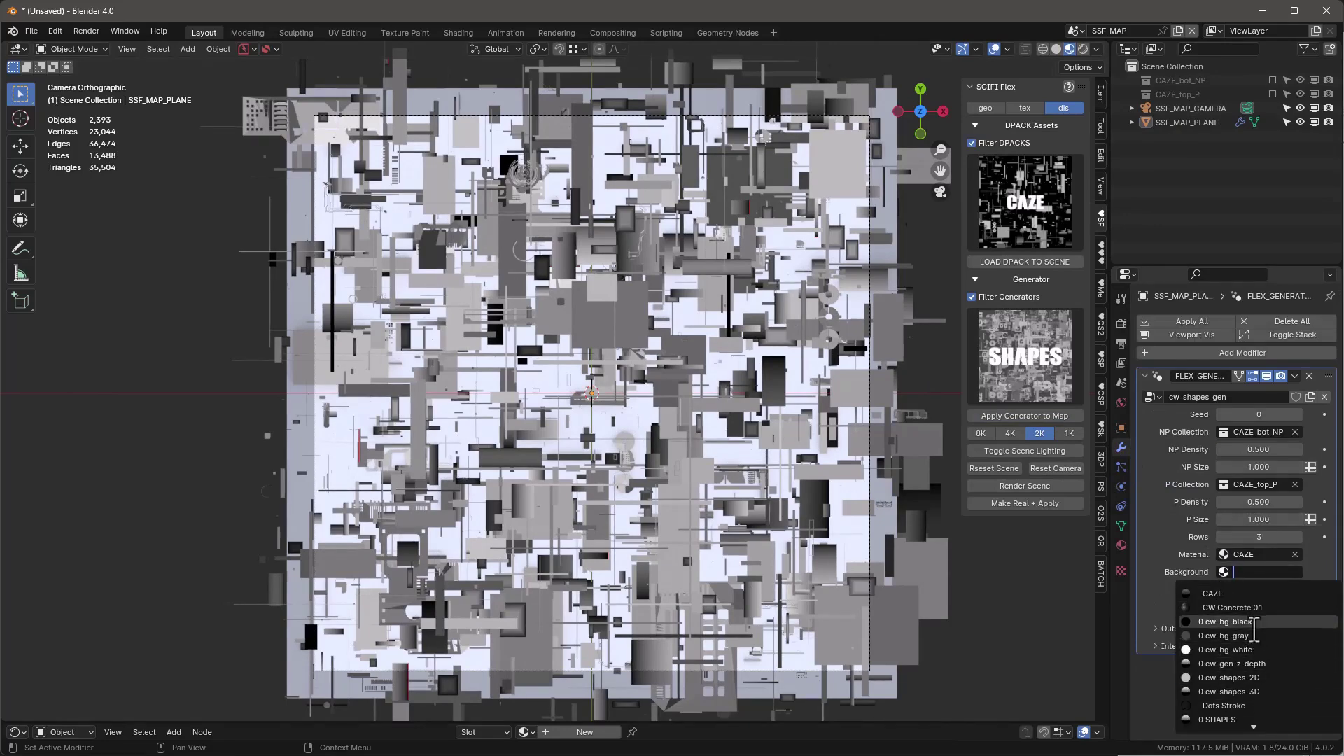
{"action": "left_click", "coordinate": [1225, 622]}
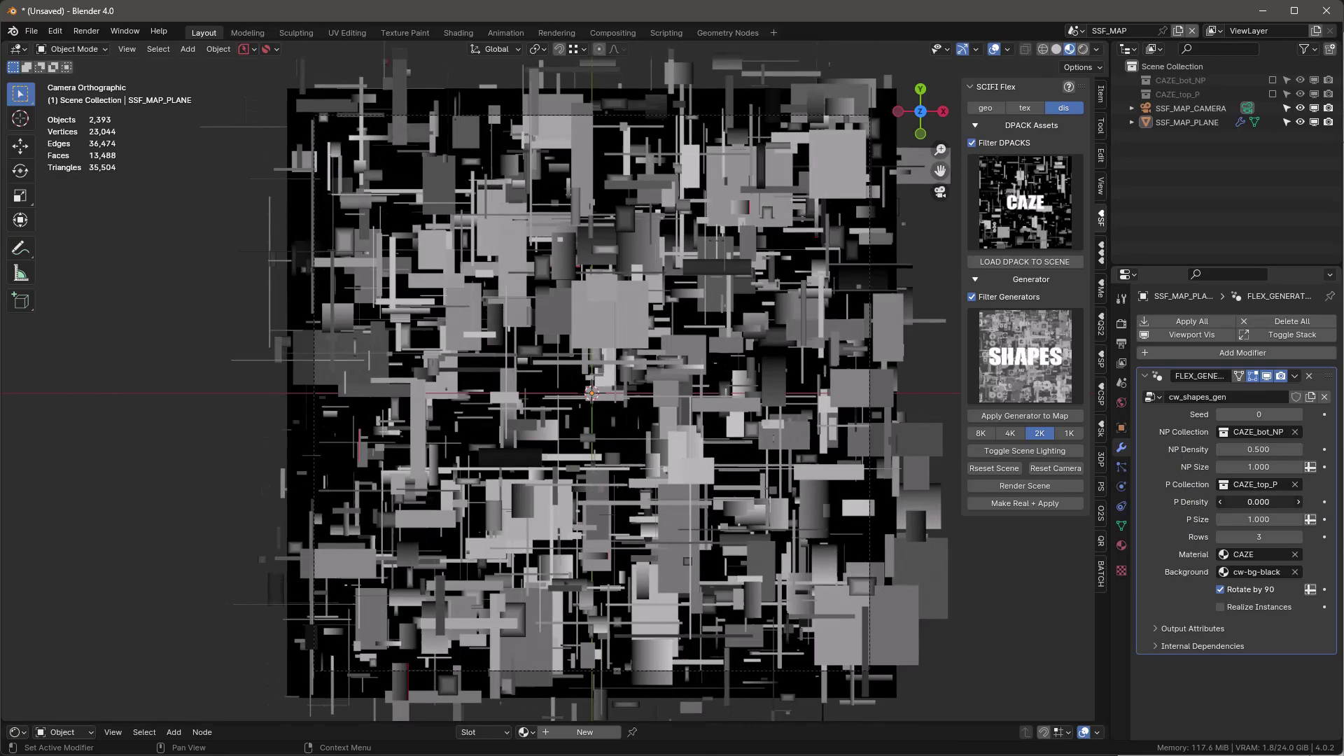
Step: Raise the SHAPES generator's Seed to 5 to vary the layout of the shapes
{"action": "left_click", "coordinate": [1298, 414]}
{"action": "left_click", "coordinate": [1299, 414]}
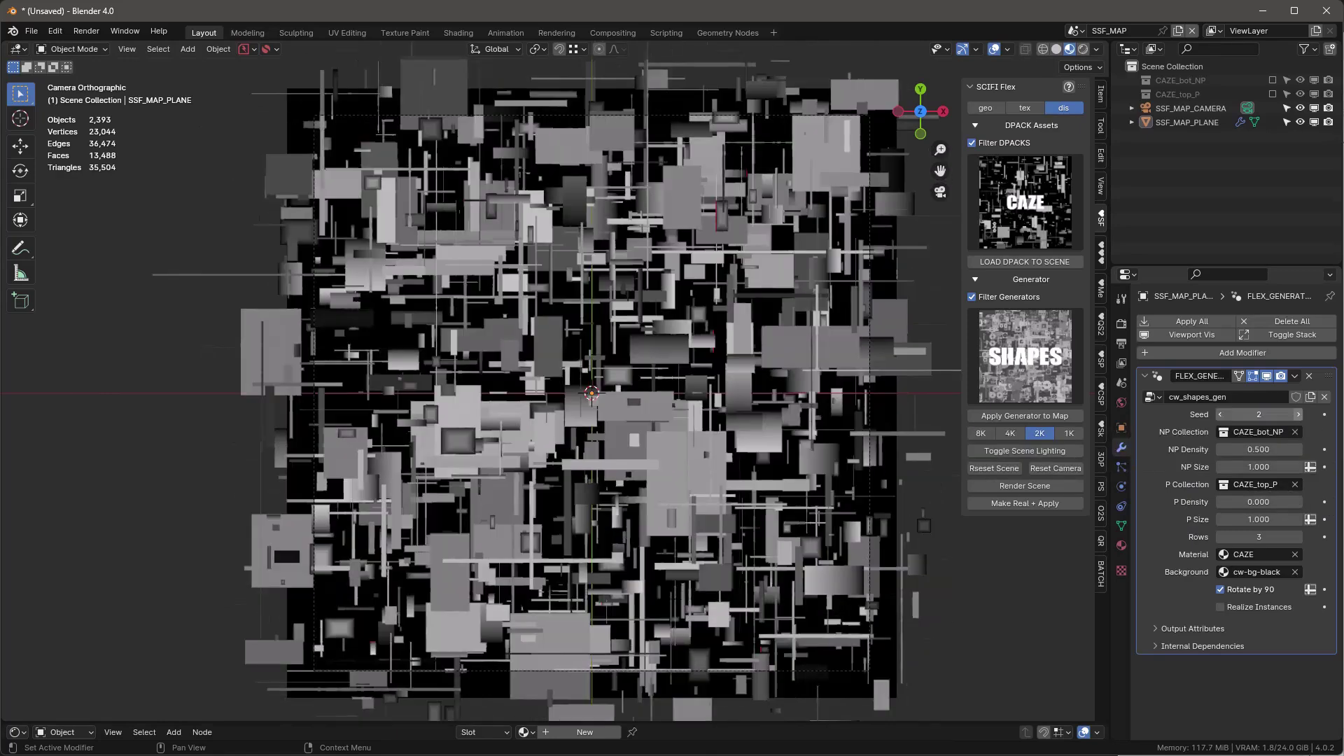
{"action": "left_click", "coordinate": [1299, 414]}
{"action": "left_click", "coordinate": [1298, 414]}
{"action": "left_click", "coordinate": [1299, 415]}
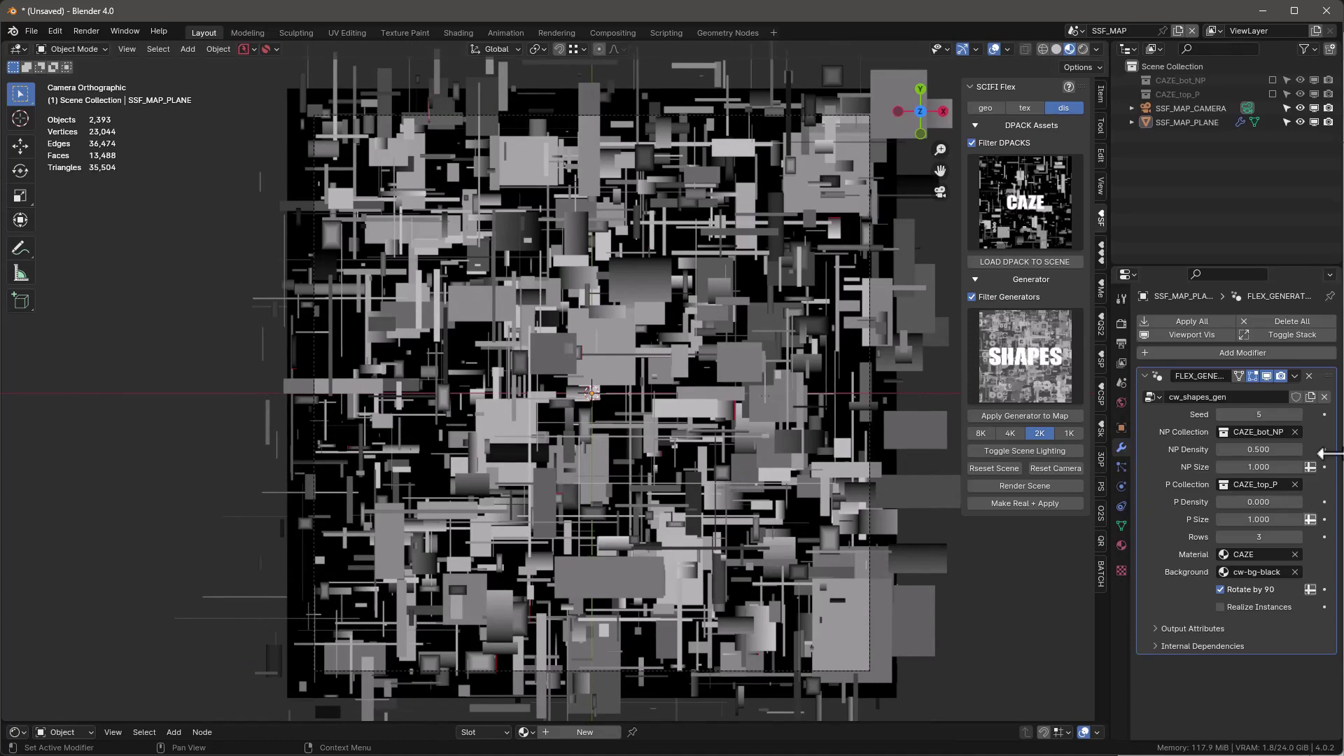
Step: Set the SHAPES generator's Seed to 7, NP Size to 0.370 and NP Density to 0
{"action": "left_click", "coordinate": [1299, 415]}
{"action": "left_click", "coordinate": [1299, 414]}
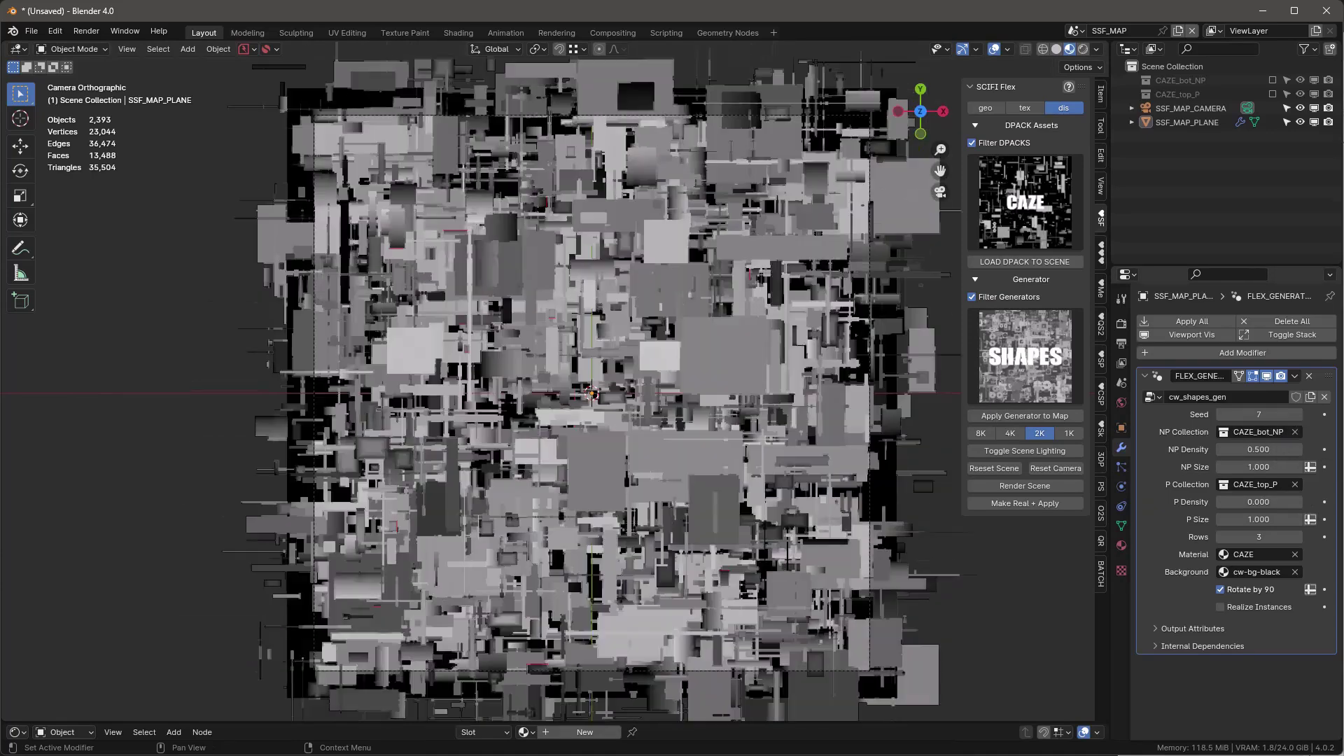
{"action": "mouse_move", "coordinate": [1272, 471]}
{"action": "left_mouse_down"}
{"action": "mouse_move", "coordinate": [1205, 472]}
{"action": "mouse_move", "coordinate": [1255, 449]}
{"action": "mouse_move", "coordinate": [1176, 450]}
{"action": "mouse_move", "coordinate": [1257, 449]}
{"action": "left_mouse_up"}
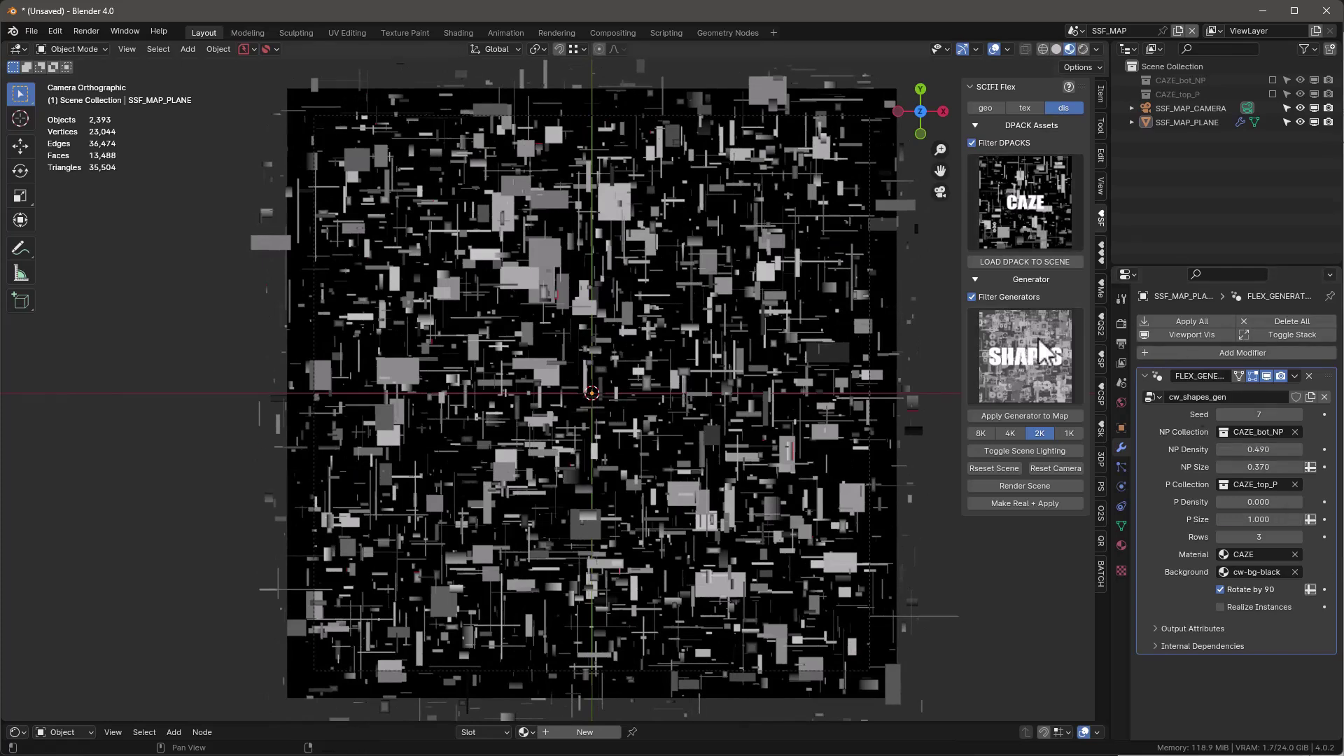
{"action": "left_click_drag", "start_coordinate": [1257, 449], "coordinate": [1155, 449]}
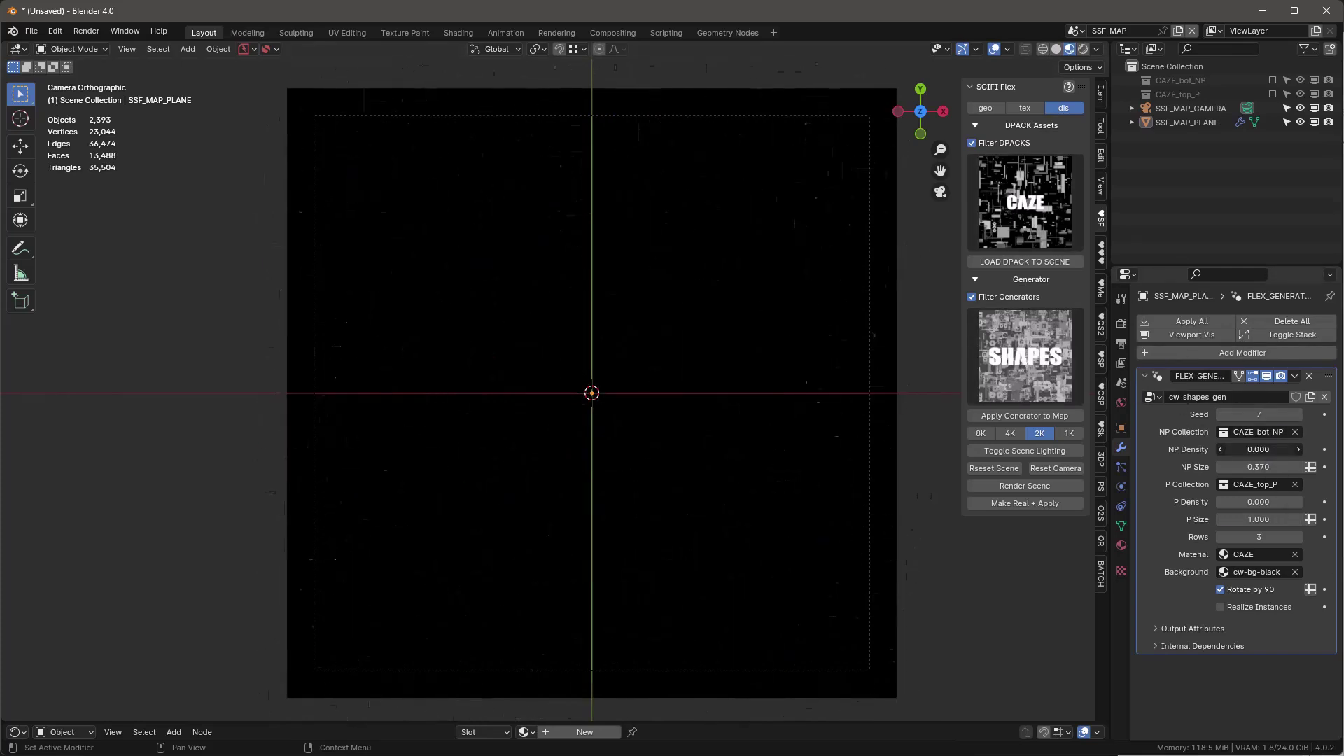
Step: Set the generator's P Density to 0.320 and P Size to 1.470, and raise the Seed to 11
{"action": "left_click_drag", "start_coordinate": [1239, 502], "coordinate": [1306, 502]}
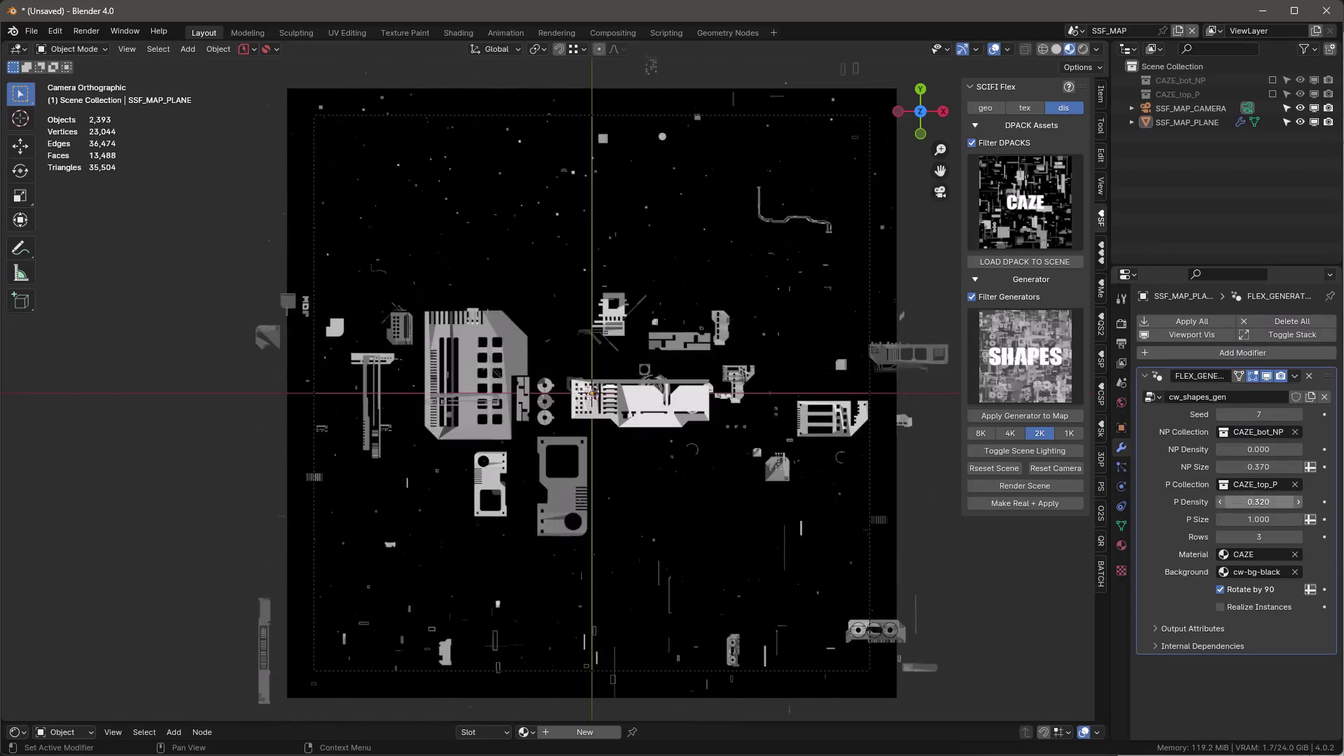
{"action": "left_click_drag", "start_coordinate": [1241, 522], "coordinate": [1246, 519]}
{"action": "left_click", "coordinate": [1298, 415]}
{"action": "left_click", "coordinate": [1299, 415]}
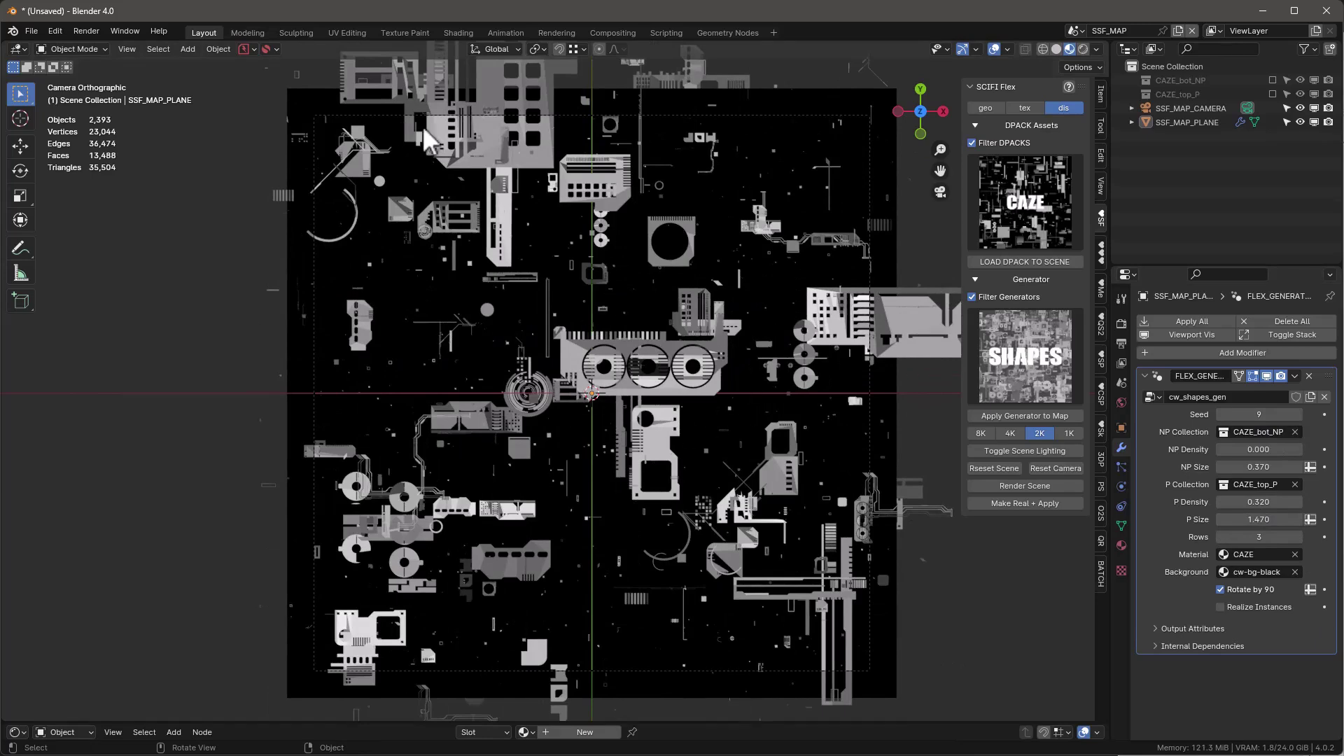
{"action": "left_click", "coordinate": [1299, 414]}
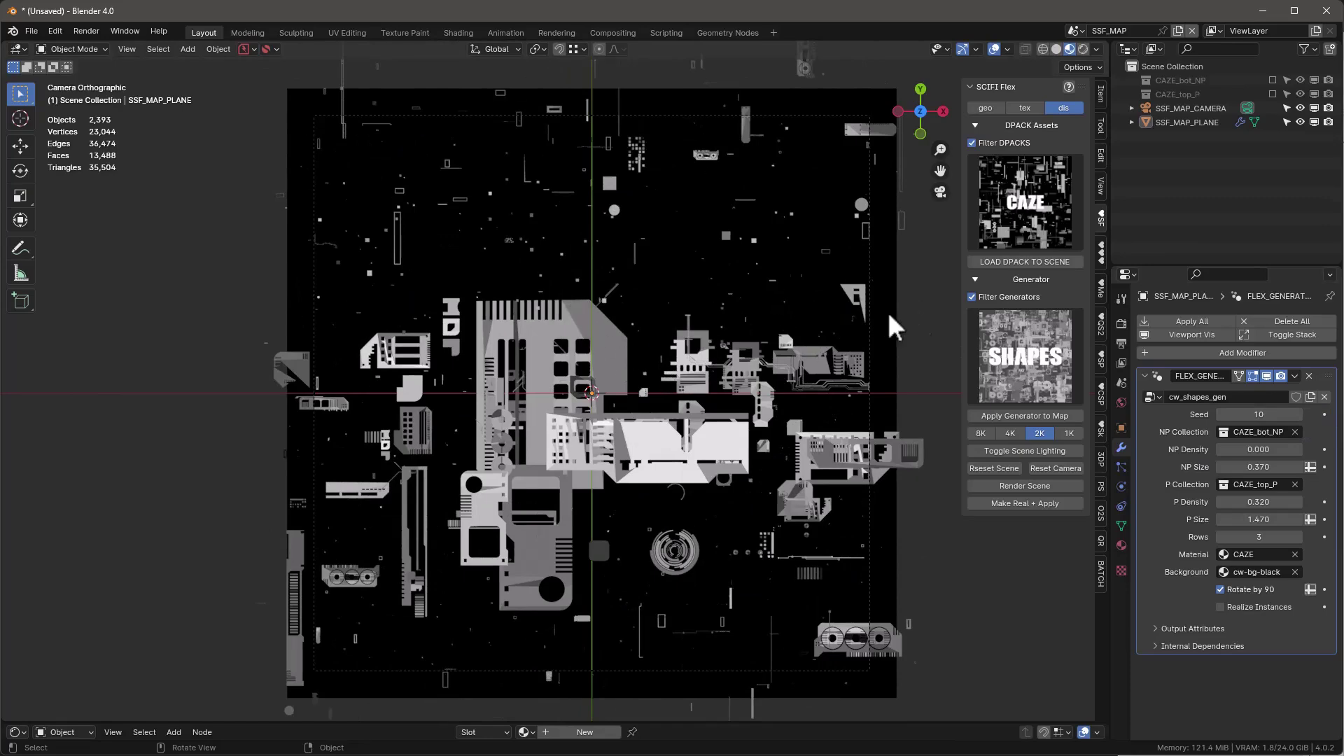
{"action": "left_click", "coordinate": [1299, 413]}
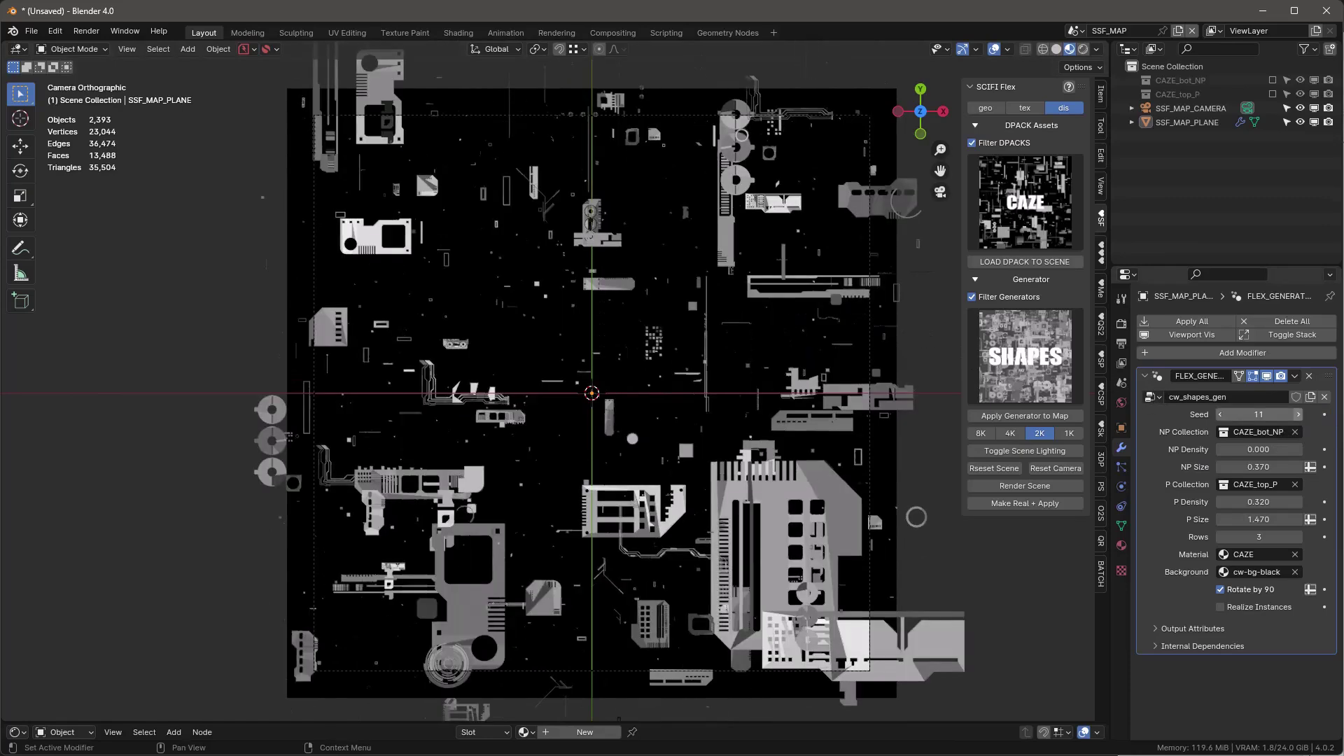
Step: Set P Size to 0.740, NP Density to 0.680 and P Density to 0.830, and change the Background material to cw-bg-gray
{"action": "mouse_move", "coordinate": [1259, 519]}
{"action": "left_mouse_down"}
{"action": "mouse_move", "coordinate": [1233, 519]}
{"action": "mouse_move", "coordinate": [1288, 501]}
{"action": "mouse_move", "coordinate": [1271, 501]}
{"action": "left_mouse_up"}
{"action": "left_click_drag", "start_coordinate": [1248, 453], "coordinate": [1271, 453]}
{"action": "left_click_drag", "start_coordinate": [1253, 519], "coordinate": [1303, 503]}
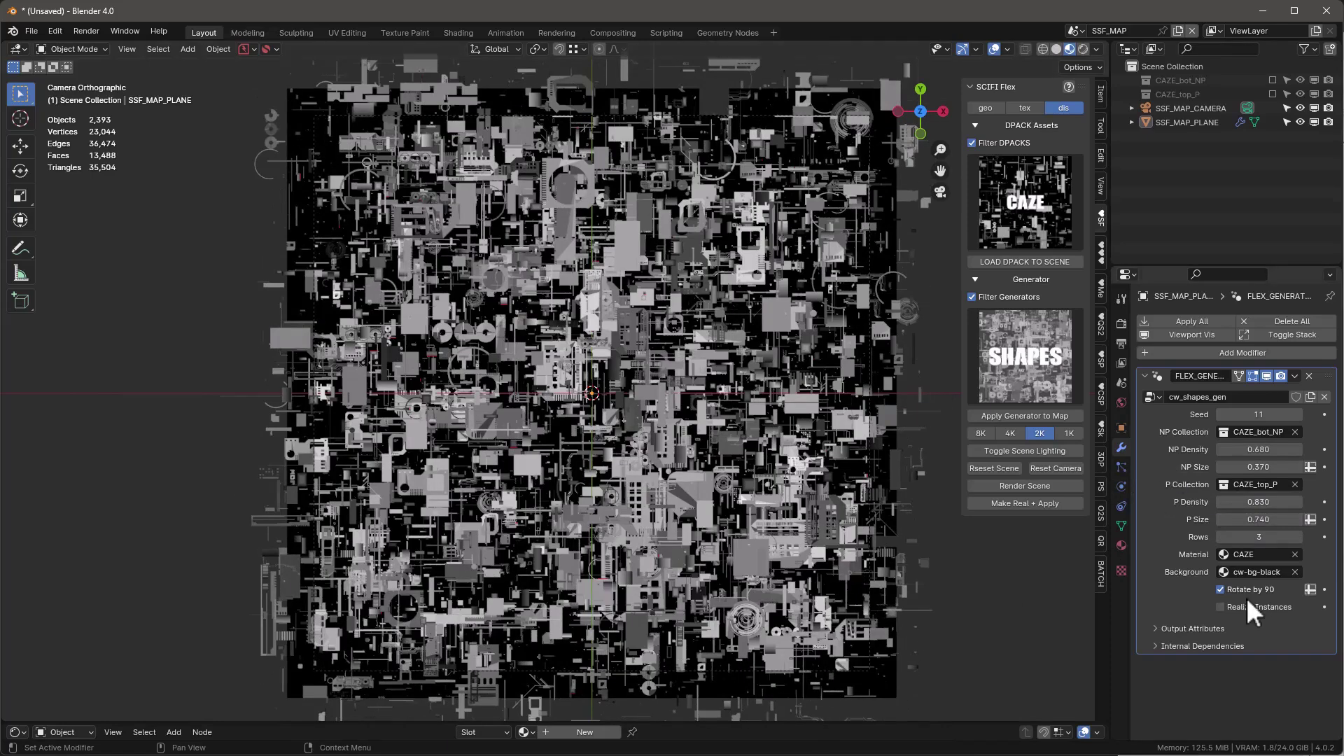
{"action": "left_click", "coordinate": [1262, 570]}
{"action": "left_click", "coordinate": [1264, 636]}
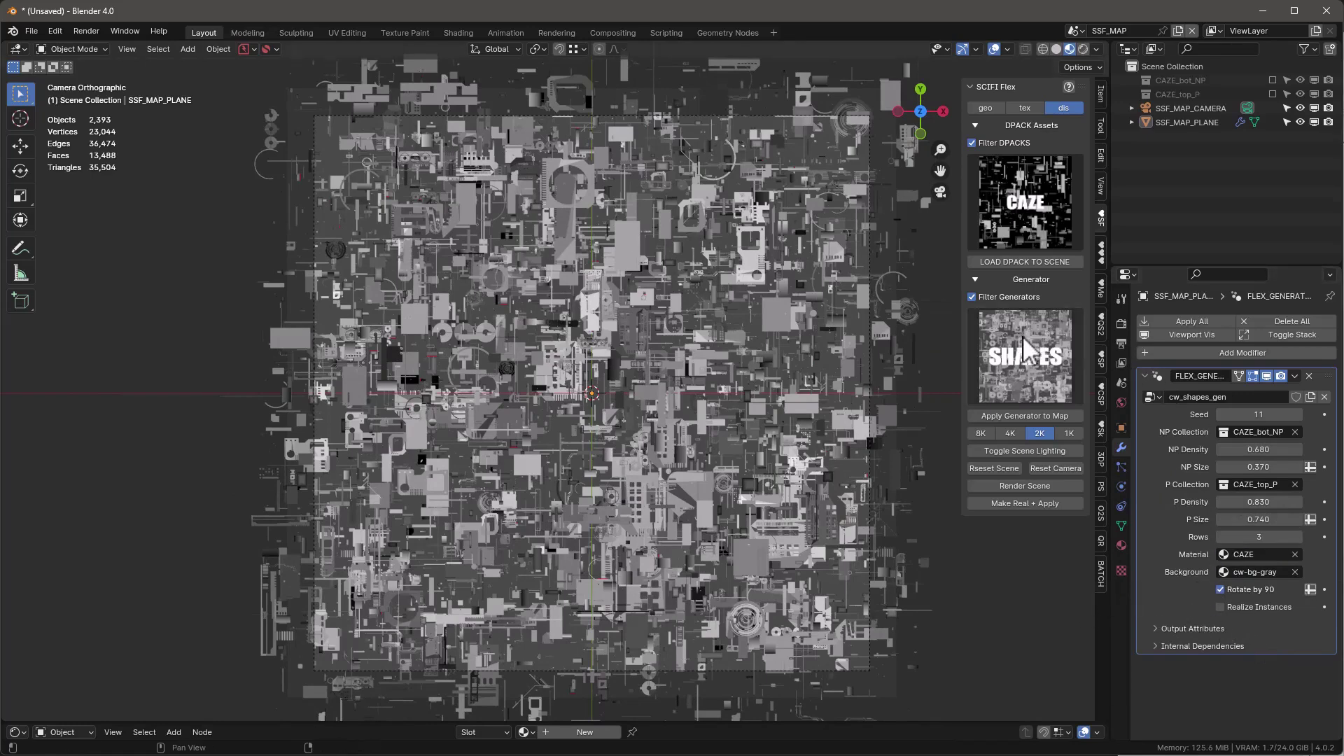
Step: Inspect the stacked shape layers in perspective, try Rows at 1 from the camera view, and restore Rows to 3
{"action": "middle_click_drag", "start_coordinate": [952, 627], "coordinate": [864, 439]}
{"action": "right_click", "coordinate": [800, 442]}
{"action": "left_click", "coordinate": [787, 439]}
{"action": "scroll", "coordinate": [523, 402], "scroll_direction": "up", "scroll_amount": 5}
{"action": "middle_click_drag", "start_coordinate": [581, 433], "coordinate": [593, 389]}
{"action": "left_click", "coordinate": [1218, 536]}
{"action": "left_click", "coordinate": [1218, 537]}
{"action": "middle_click_drag", "start_coordinate": [730, 455], "coordinate": [717, 526]}
{"action": "key", "text": "KP_0"}
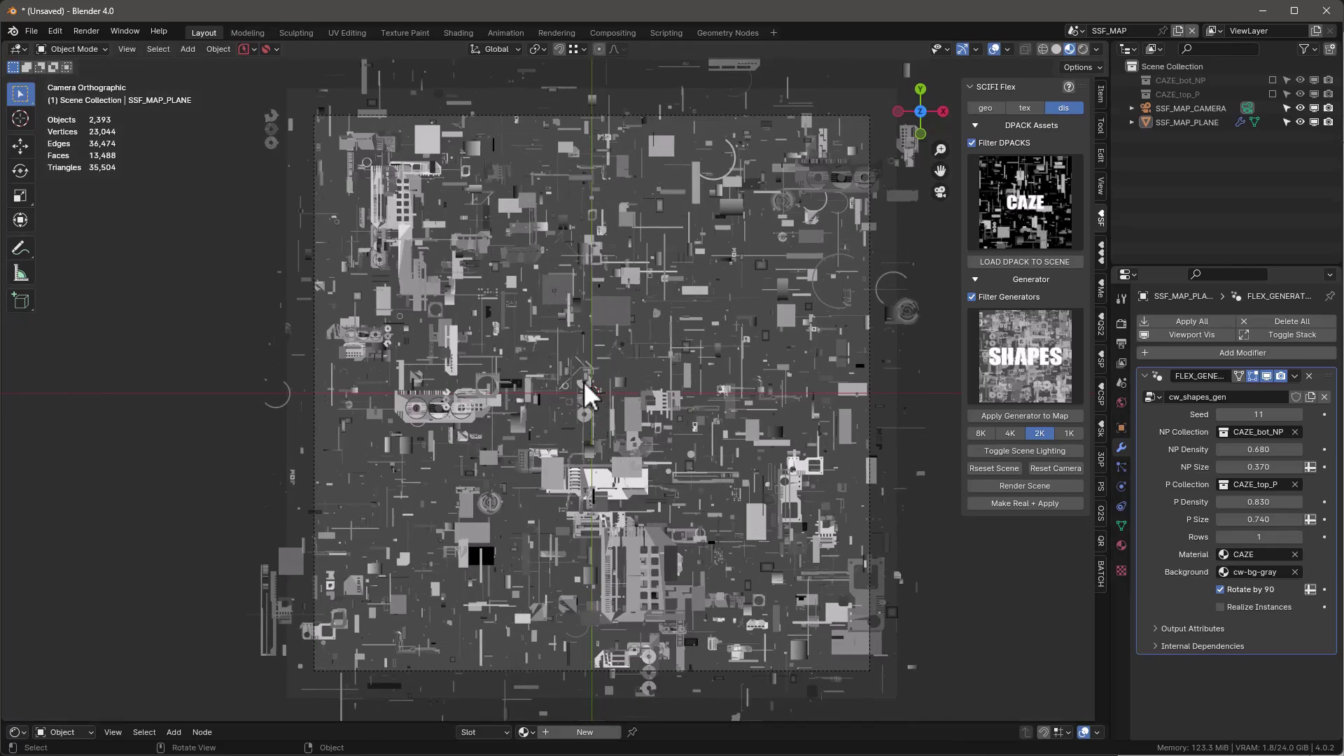
{"action": "left_click", "coordinate": [1297, 538]}
{"action": "left_click", "coordinate": [1298, 537]}
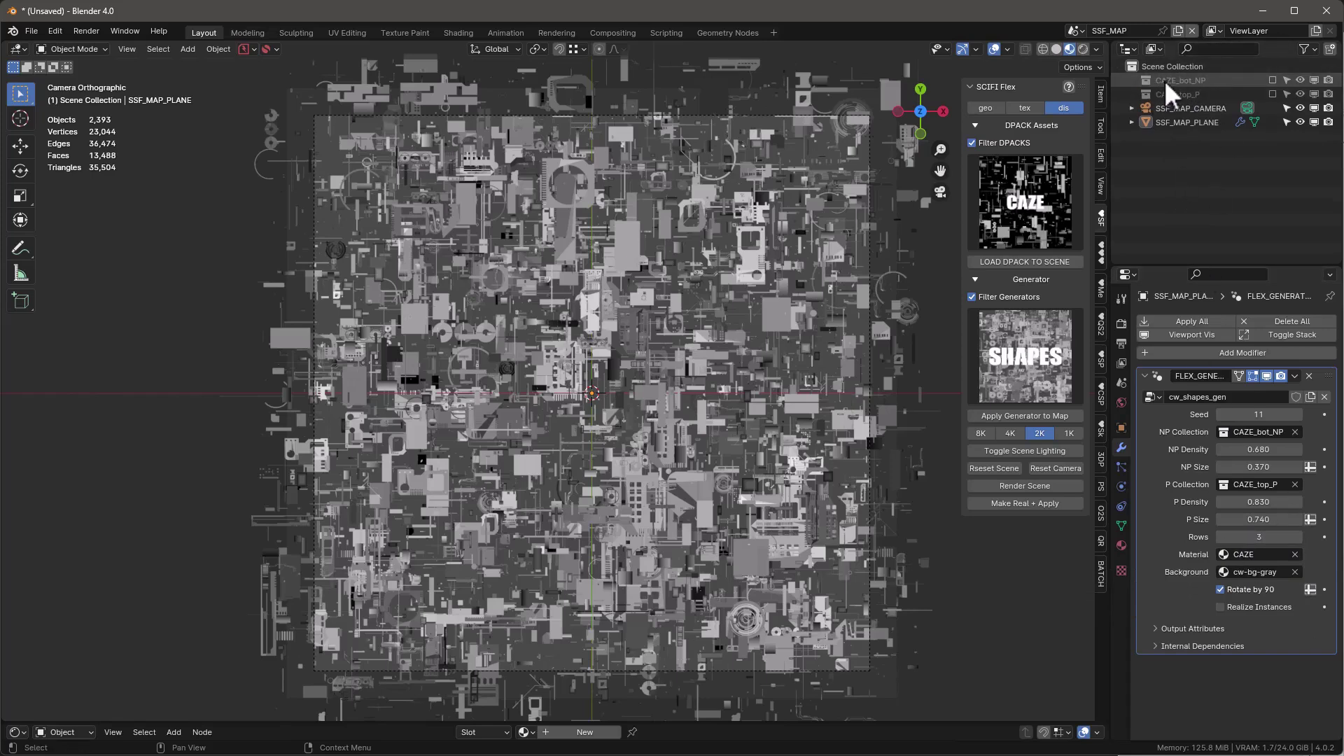
Step: Try the sy_cutter material on the generated shapes, inspect their shading up close in perspective, and restore the CAZE material
{"action": "left_click", "coordinate": [1225, 556]}
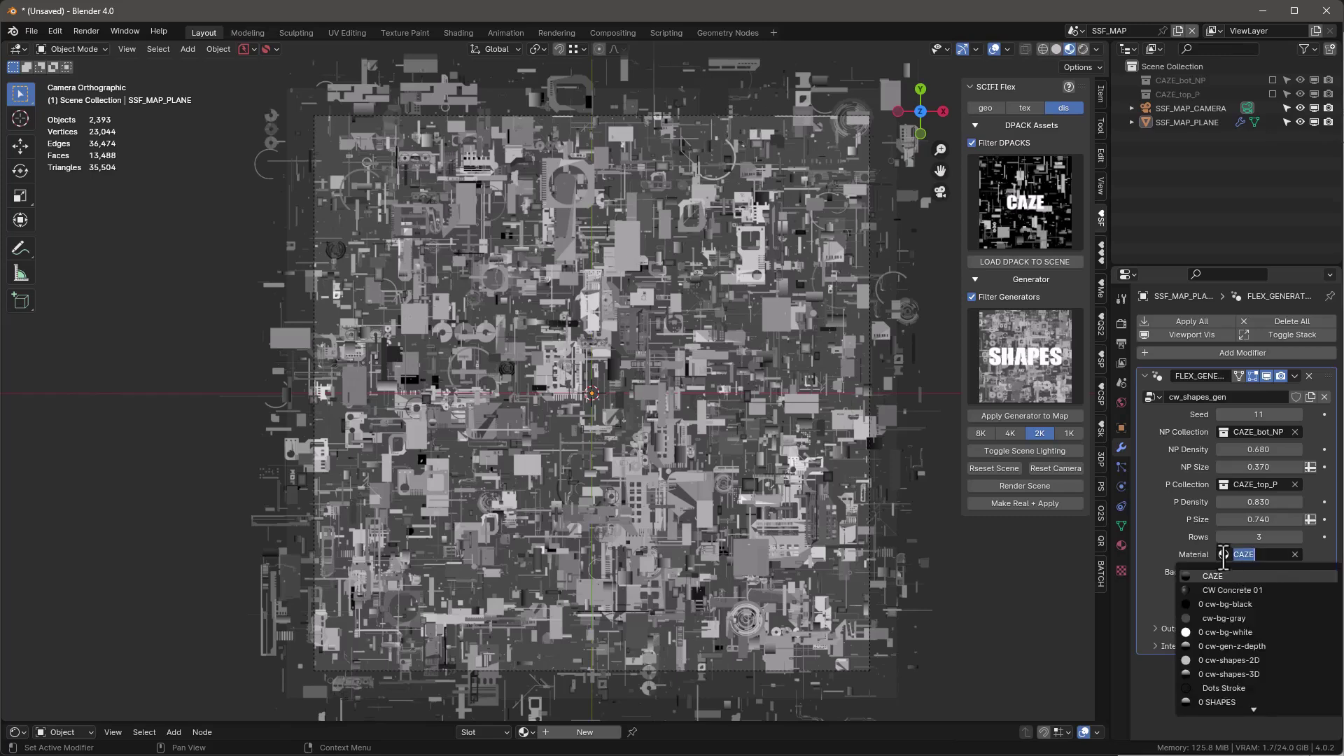
{"action": "scroll", "coordinate": [1262, 695], "scroll_direction": "down", "scroll_amount": 3}
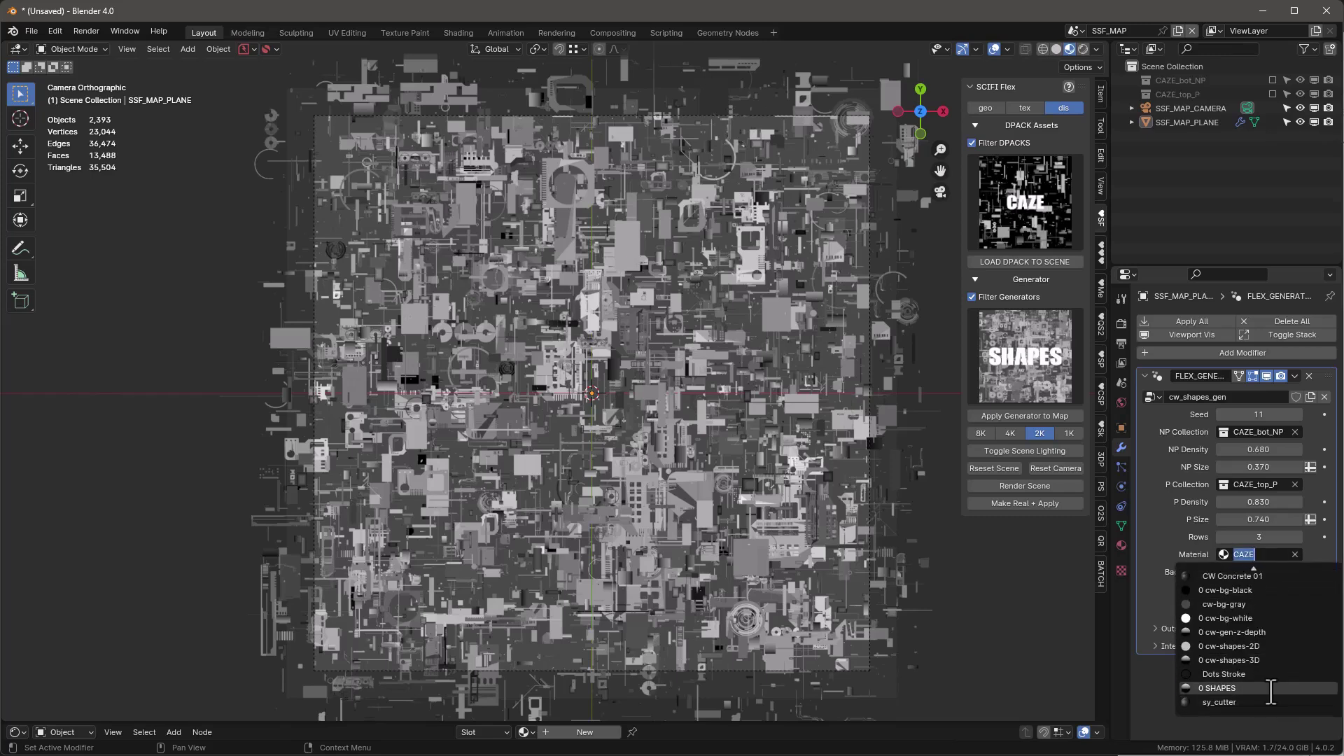
{"action": "left_click", "coordinate": [1266, 704]}
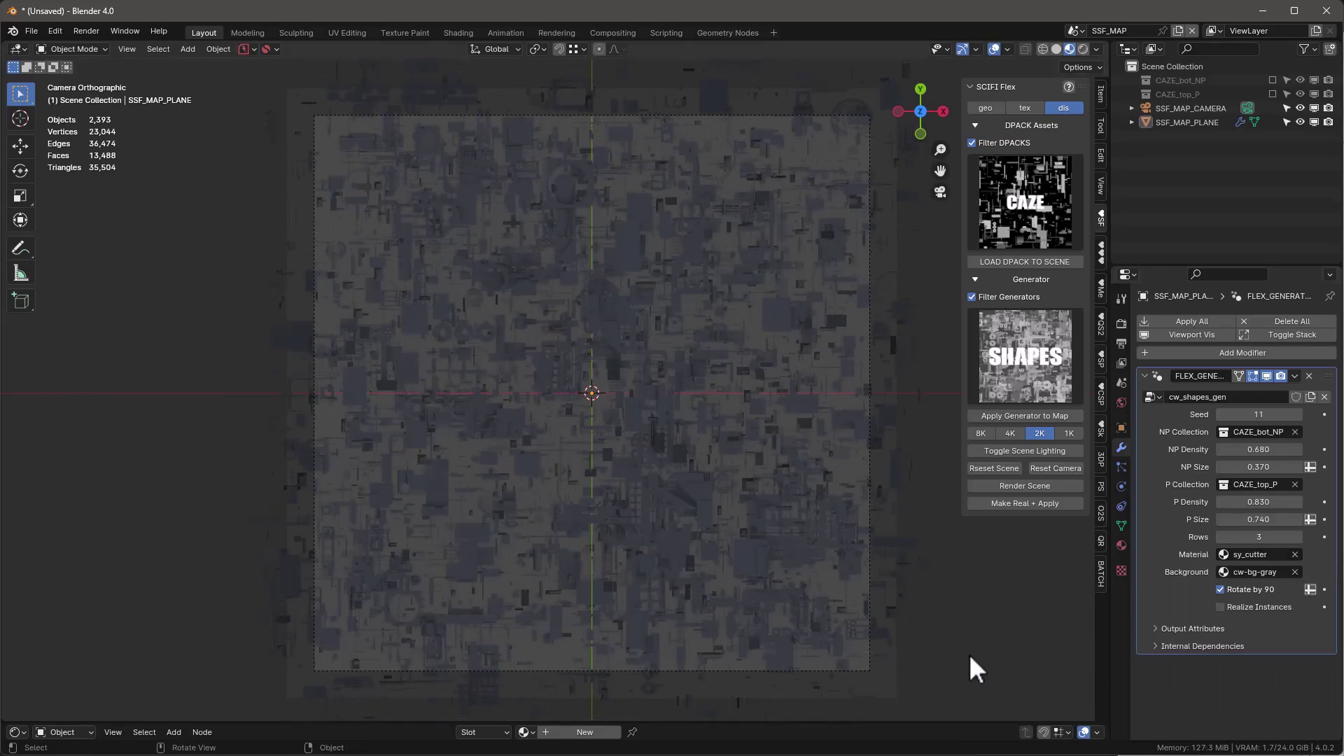
{"action": "middle_click_drag", "start_coordinate": [970, 657], "coordinate": [994, 596]}
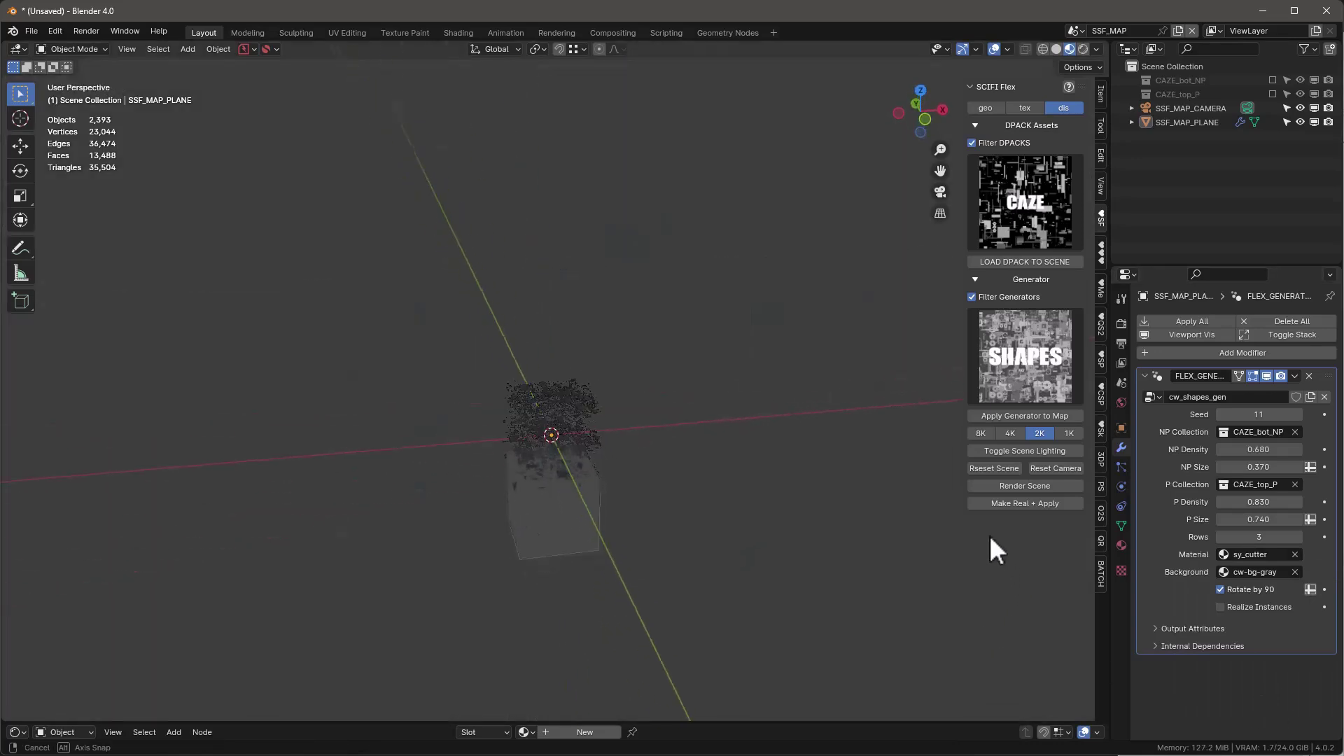
{"action": "scroll", "coordinate": [532, 413], "scroll_direction": "up", "scroll_amount": 4}
{"action": "middle_click_drag", "start_coordinate": [515, 418], "coordinate": [789, 403]}
{"action": "scroll", "coordinate": [787, 403], "scroll_direction": "up", "scroll_amount": 2}
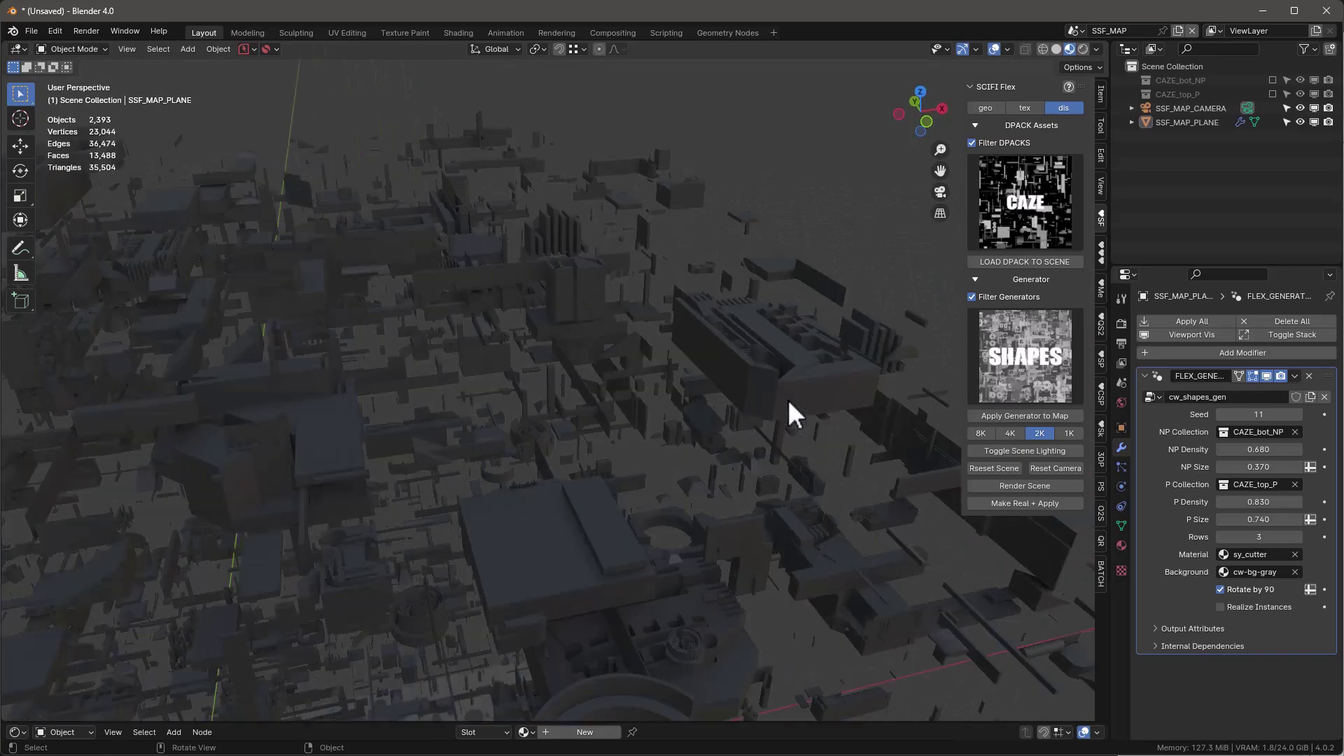
{"action": "scroll", "coordinate": [788, 413], "scroll_direction": "up", "scroll_amount": 2}
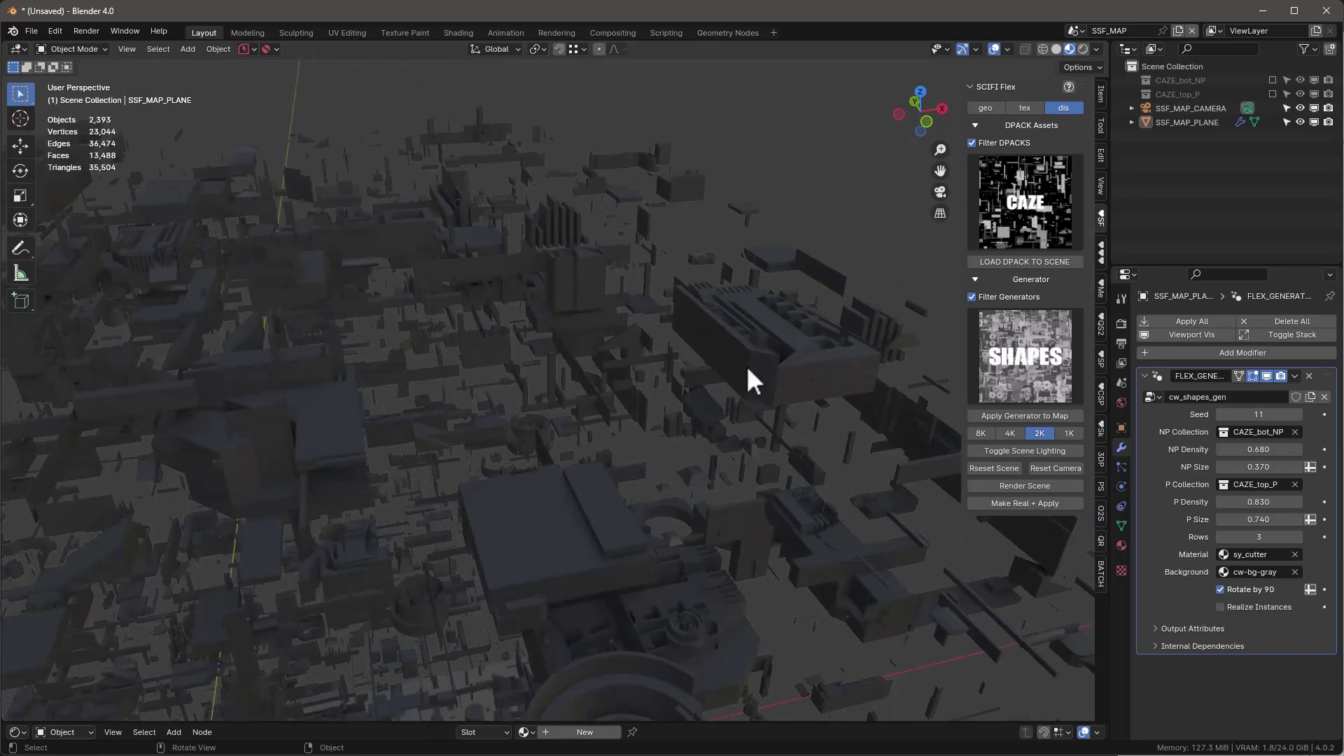
{"action": "scroll", "coordinate": [733, 333], "scroll_direction": "down", "scroll_amount": 5}
{"action": "scroll", "coordinate": [855, 557], "scroll_direction": "up", "scroll_amount": 5}
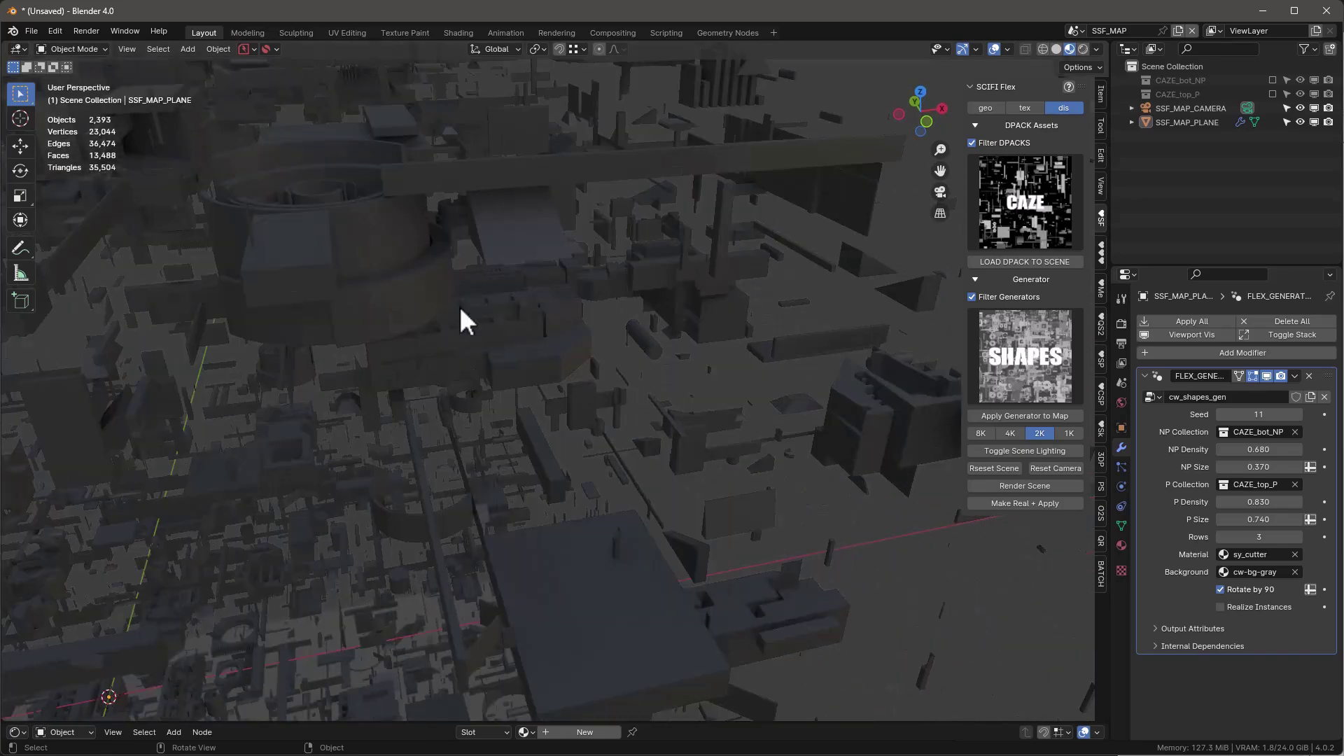
{"action": "scroll", "coordinate": [418, 221], "scroll_direction": "down", "scroll_amount": 3}
{"action": "scroll", "coordinate": [663, 317], "scroll_direction": "up", "scroll_amount": 2}
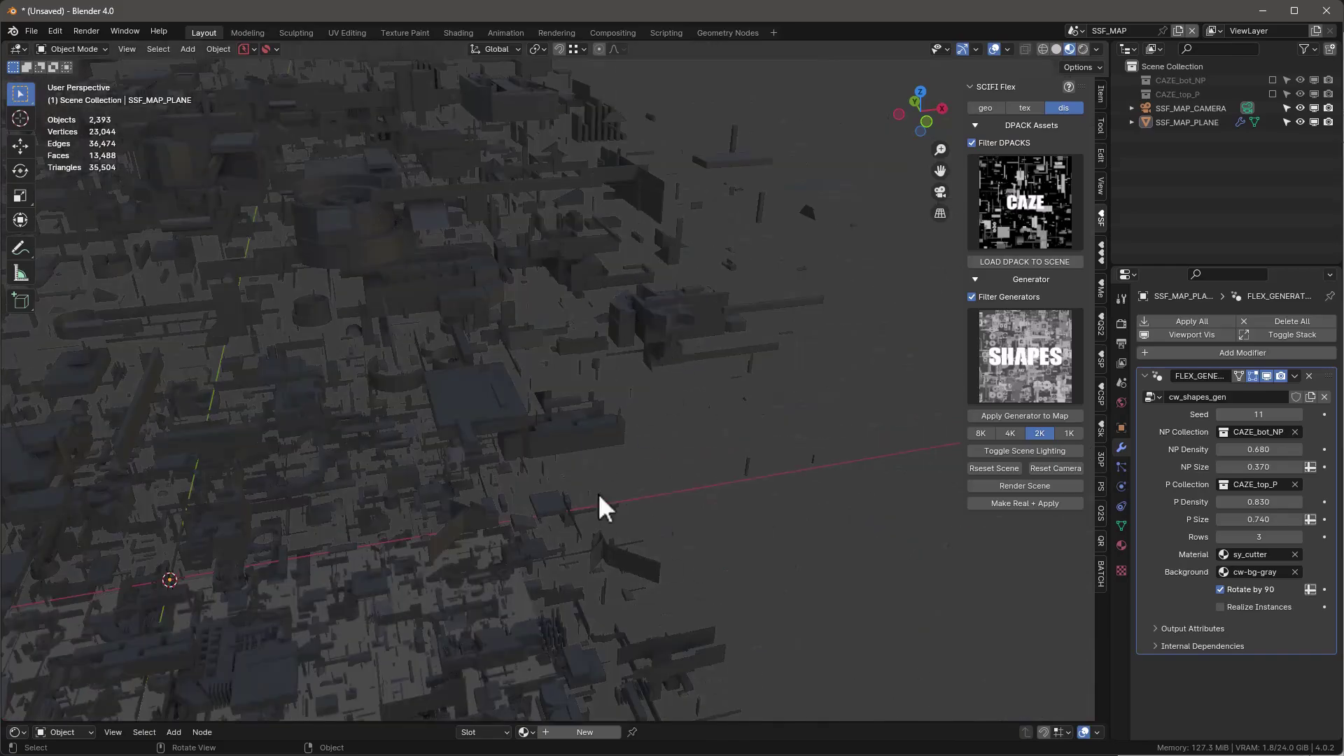
{"action": "left_click", "coordinate": [1251, 555]}
{"action": "left_click", "coordinate": [1212, 575]}
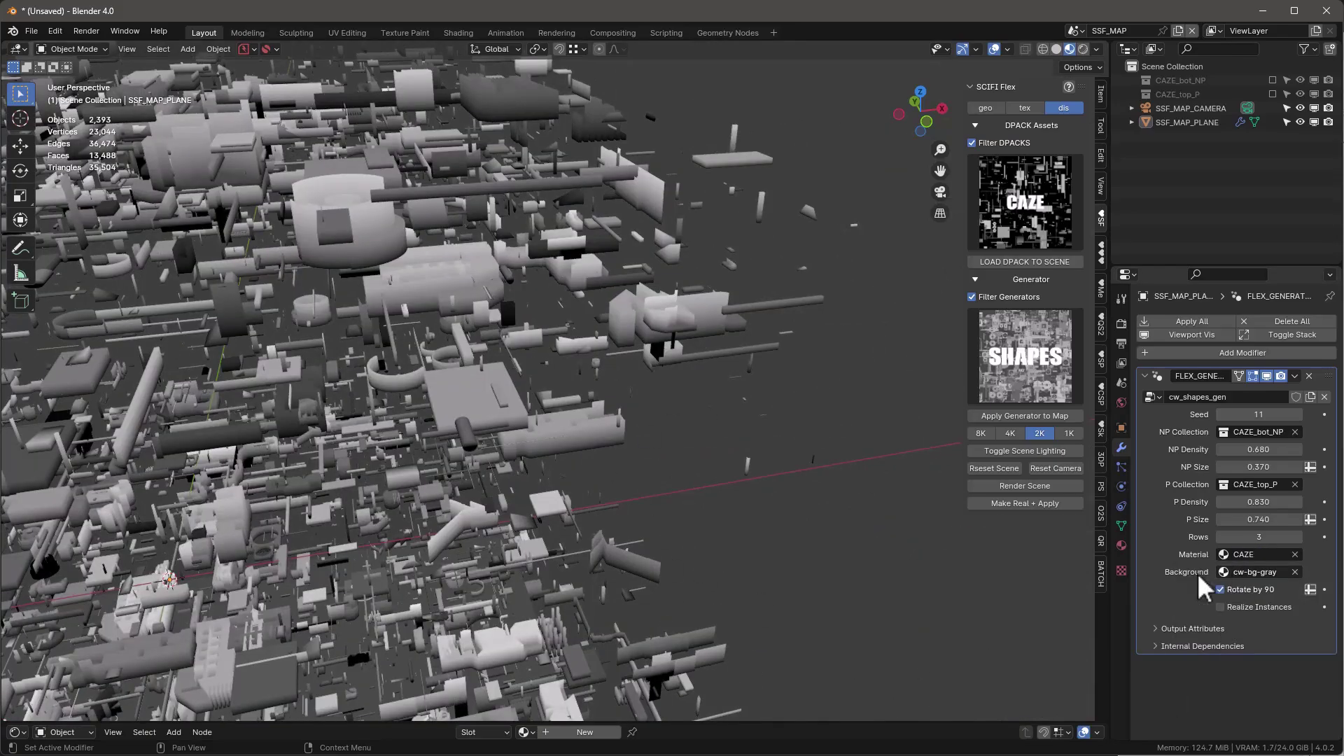
Step: Hide the viewport overlays, inspect the generated shapes in perspective, and return to the camera view of the map
{"action": "middle_click_drag", "start_coordinate": [465, 330], "coordinate": [590, 350]}
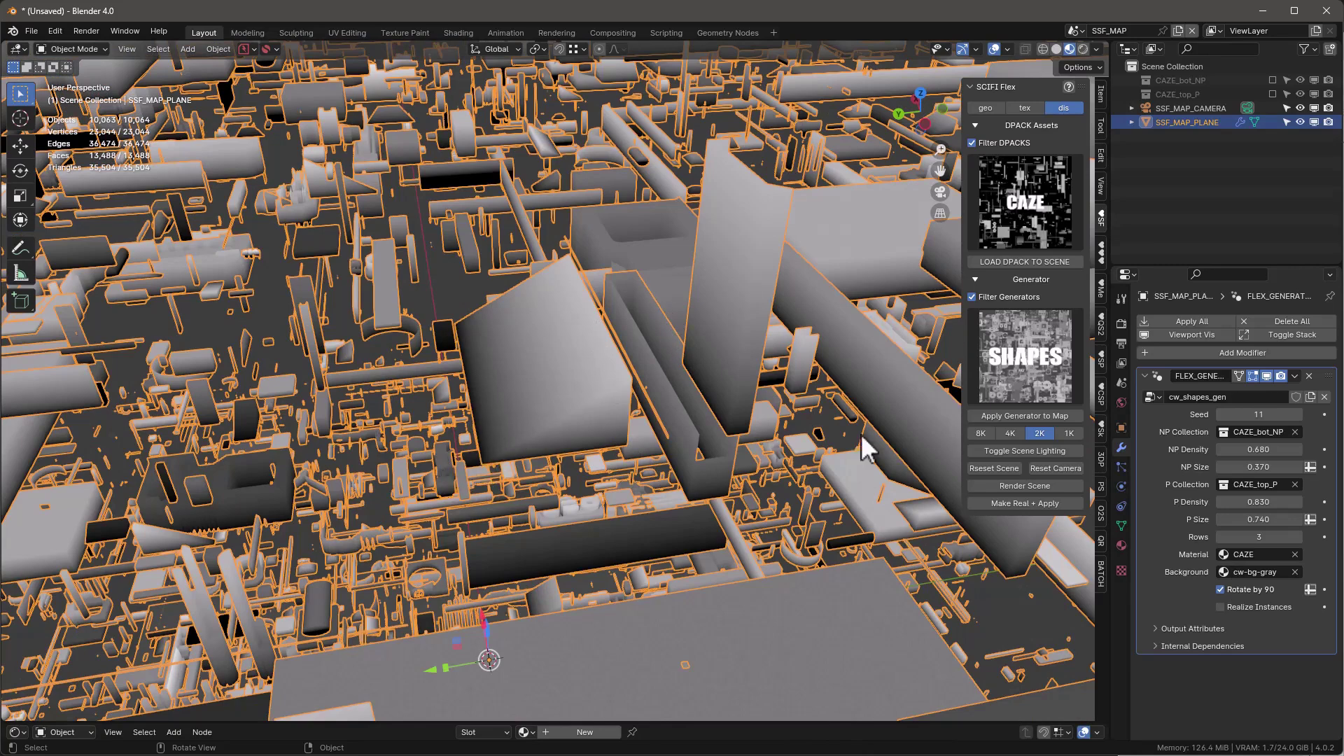
{"action": "scroll", "coordinate": [562, 406], "scroll_direction": "down", "scroll_amount": 10}
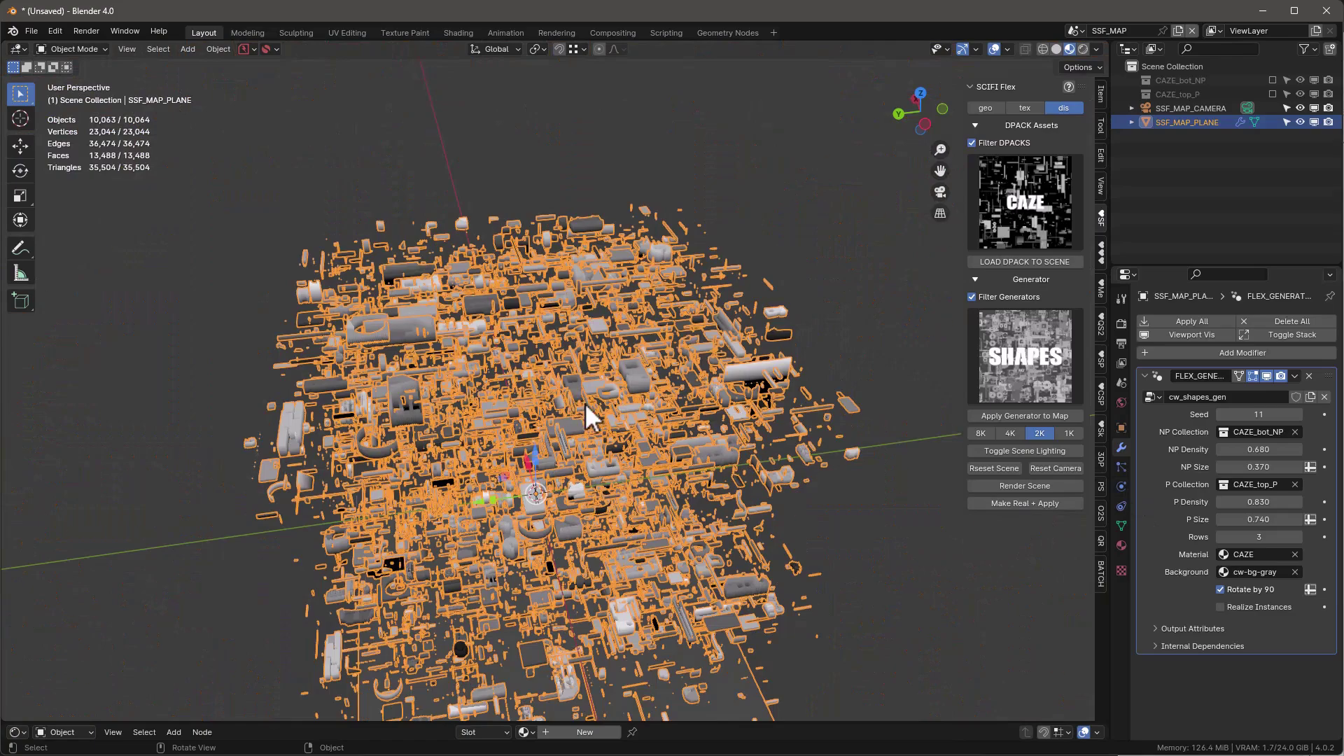
{"action": "scroll", "coordinate": [599, 378], "scroll_direction": "down", "scroll_amount": 4, "text": "shift"}
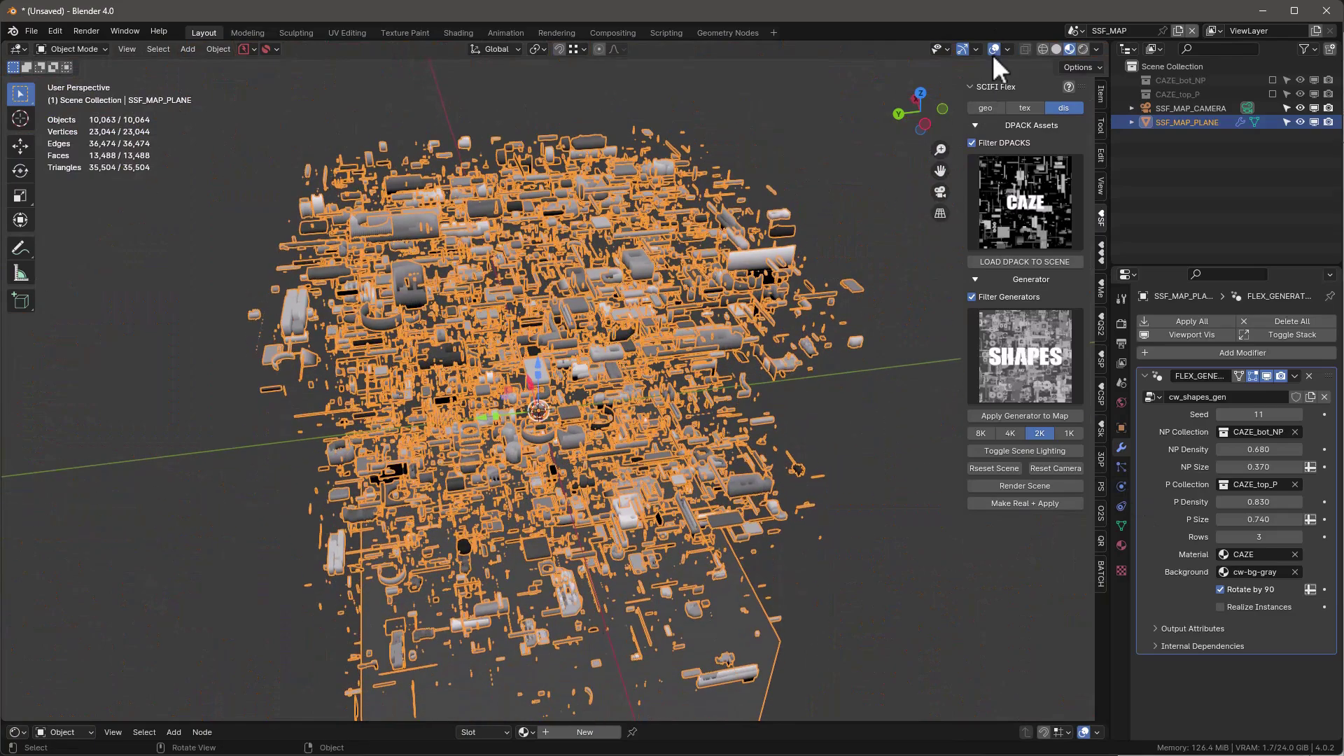
{"action": "left_click", "coordinate": [994, 49]}
{"action": "middle_click_drag", "start_coordinate": [916, 197], "coordinate": [778, 322]}
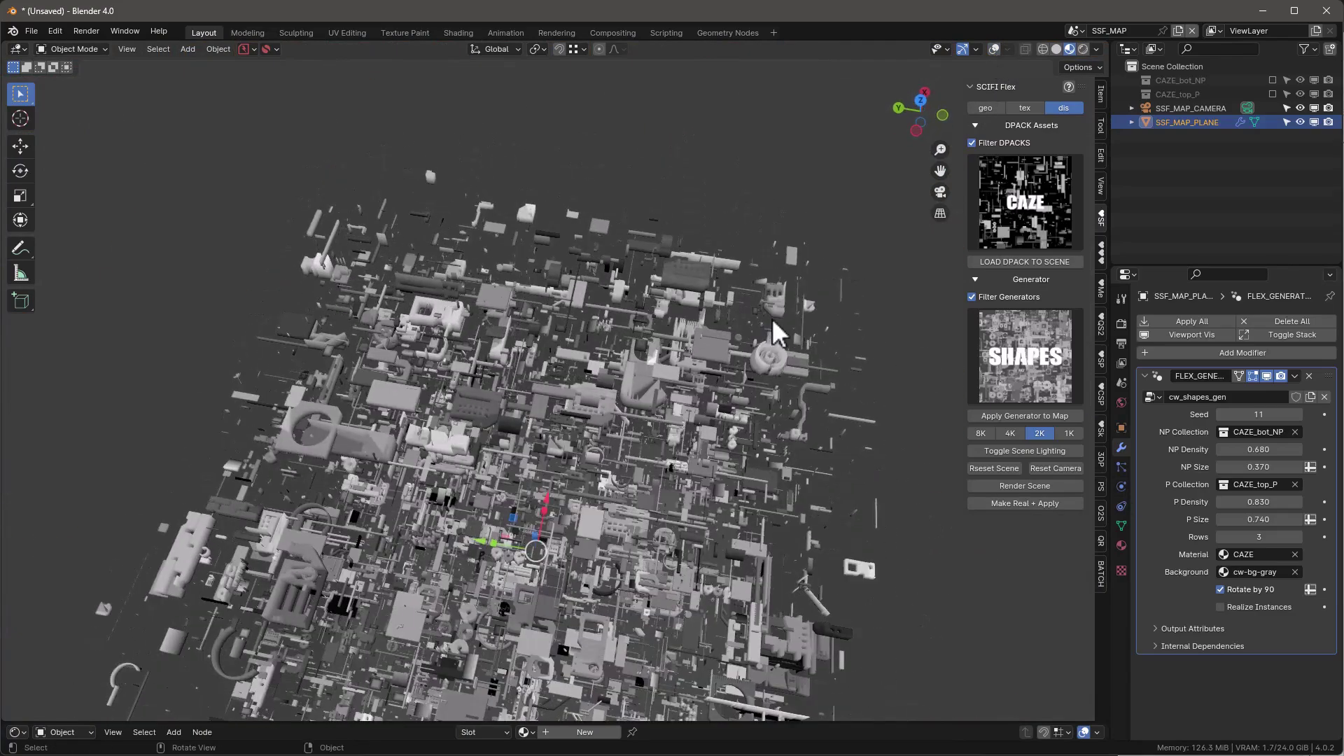
{"action": "key", "text": "KP_7"}
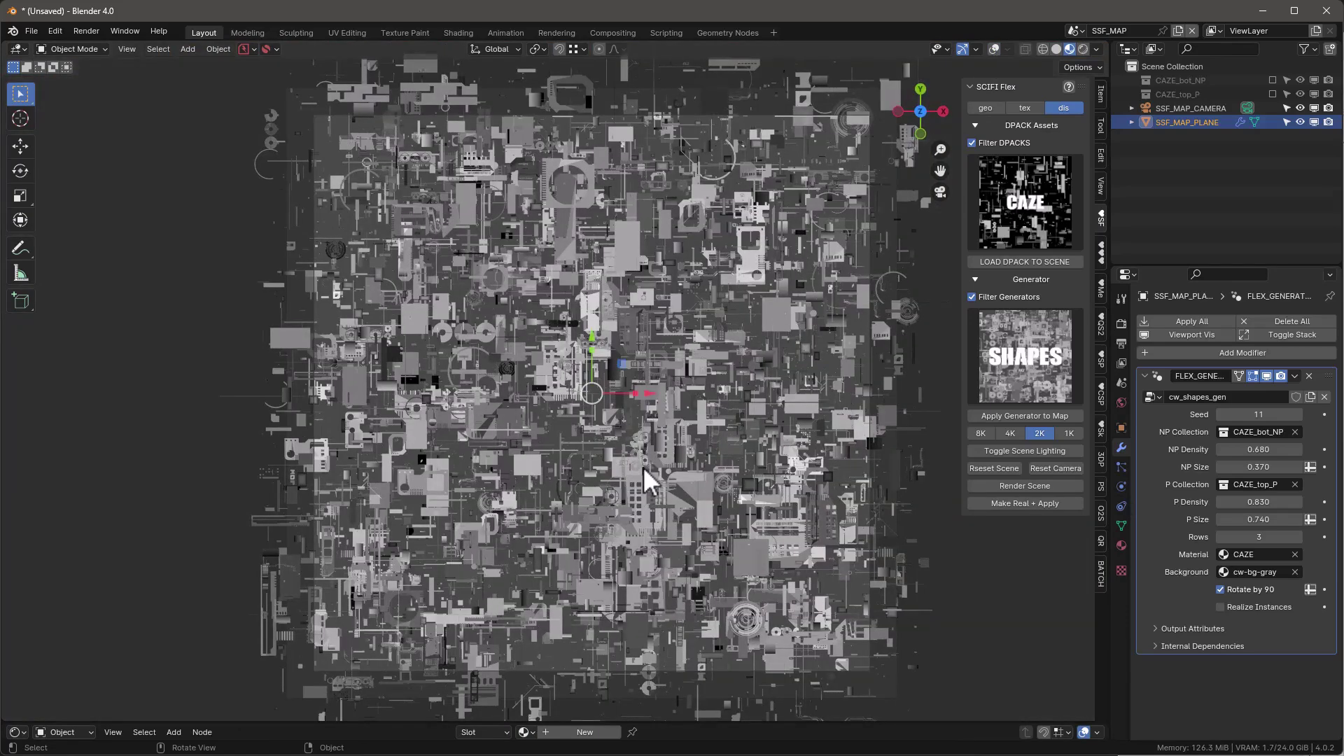
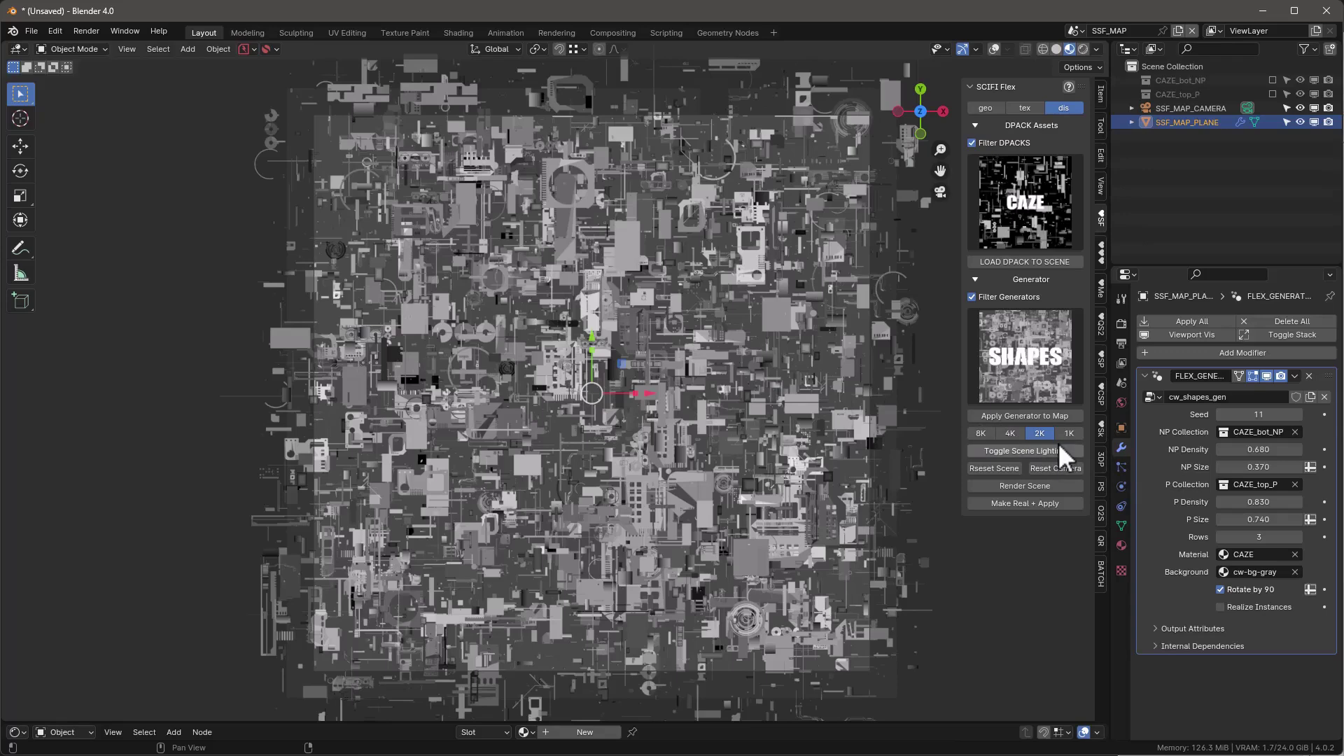
Step: Render the map scene, check the render result, and start saving the rendered image
{"action": "left_click", "coordinate": [1031, 486]}
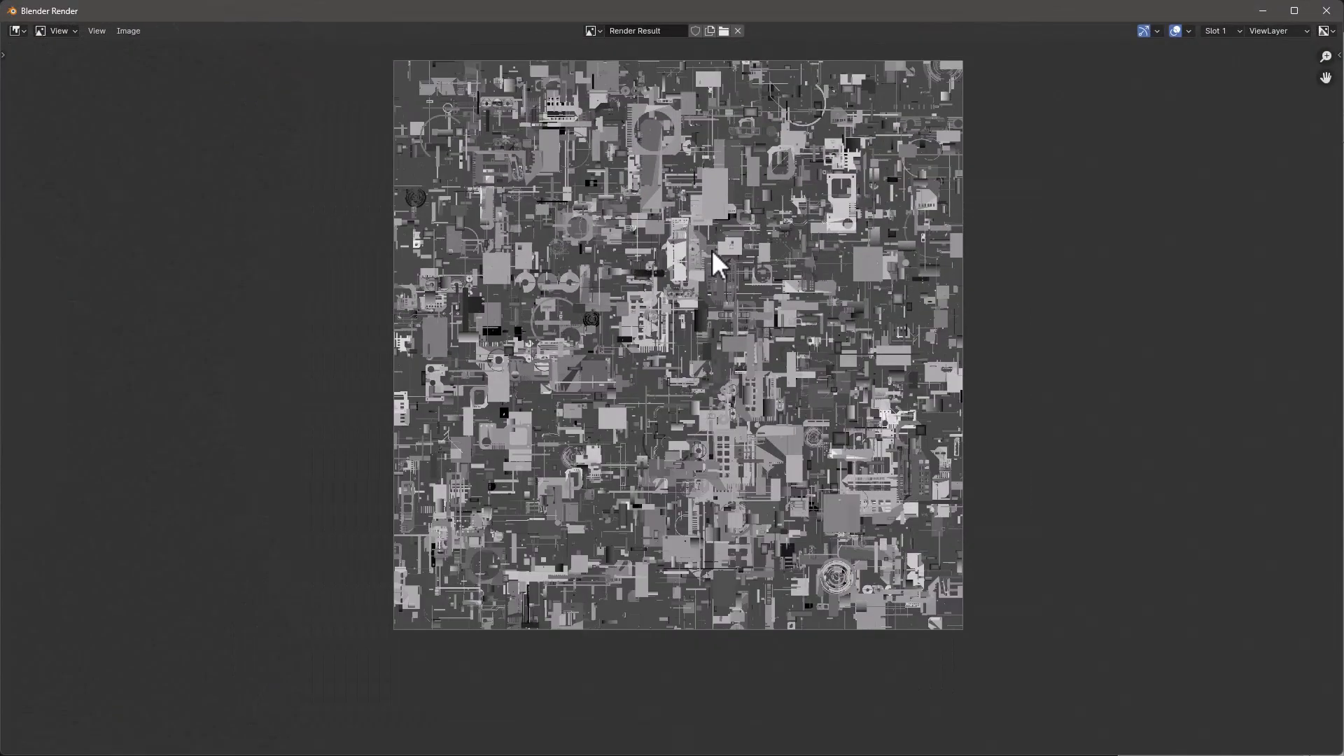
{"action": "scroll", "coordinate": [708, 254], "scroll_direction": "up", "scroll_amount": 1}
{"action": "scroll", "coordinate": [707, 253], "scroll_direction": "down", "scroll_amount": 1}
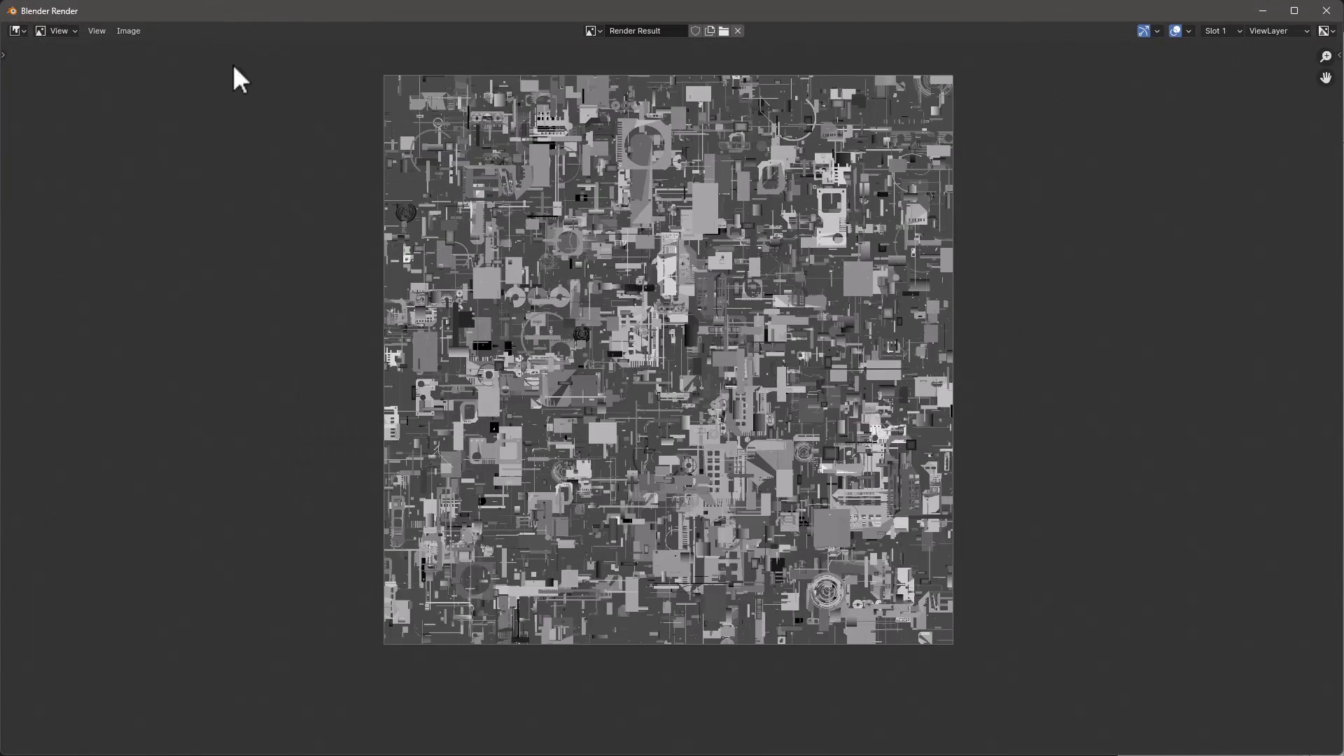
{"action": "left_click", "coordinate": [129, 31]}
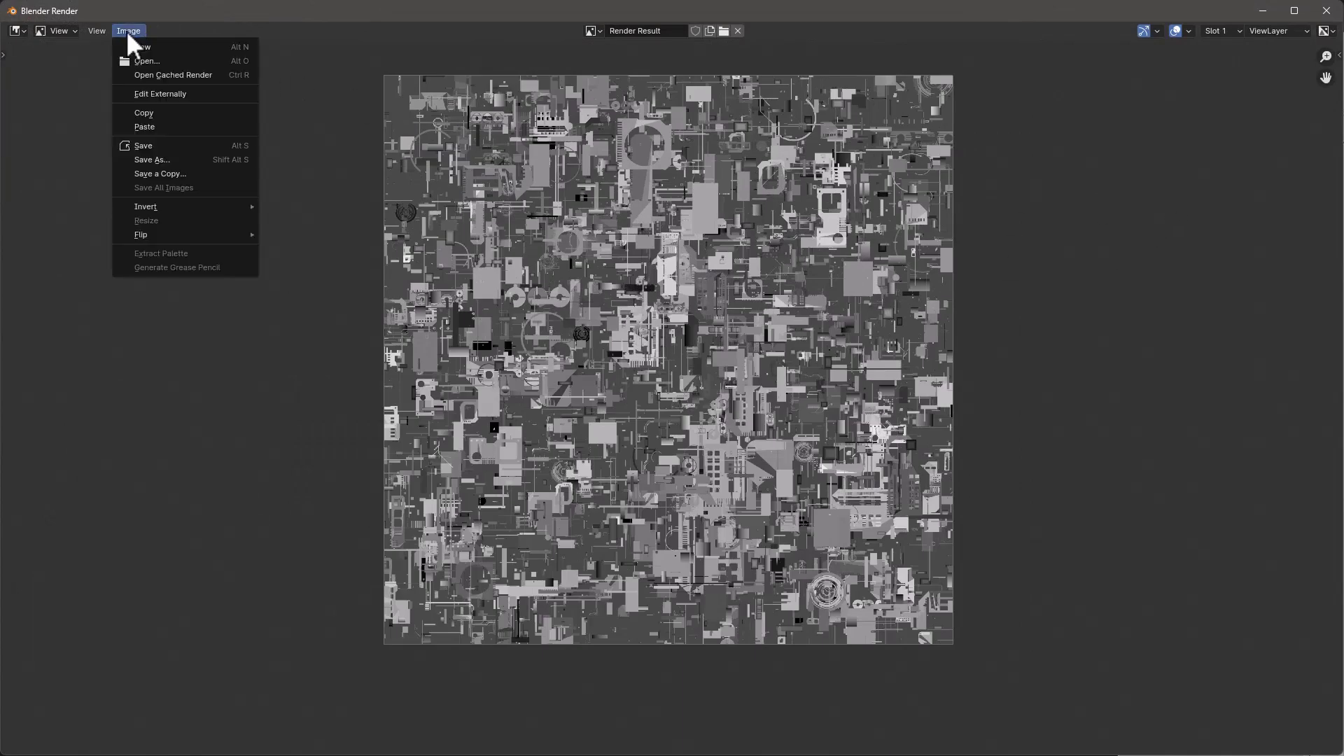
{"action": "left_click", "coordinate": [160, 167]}
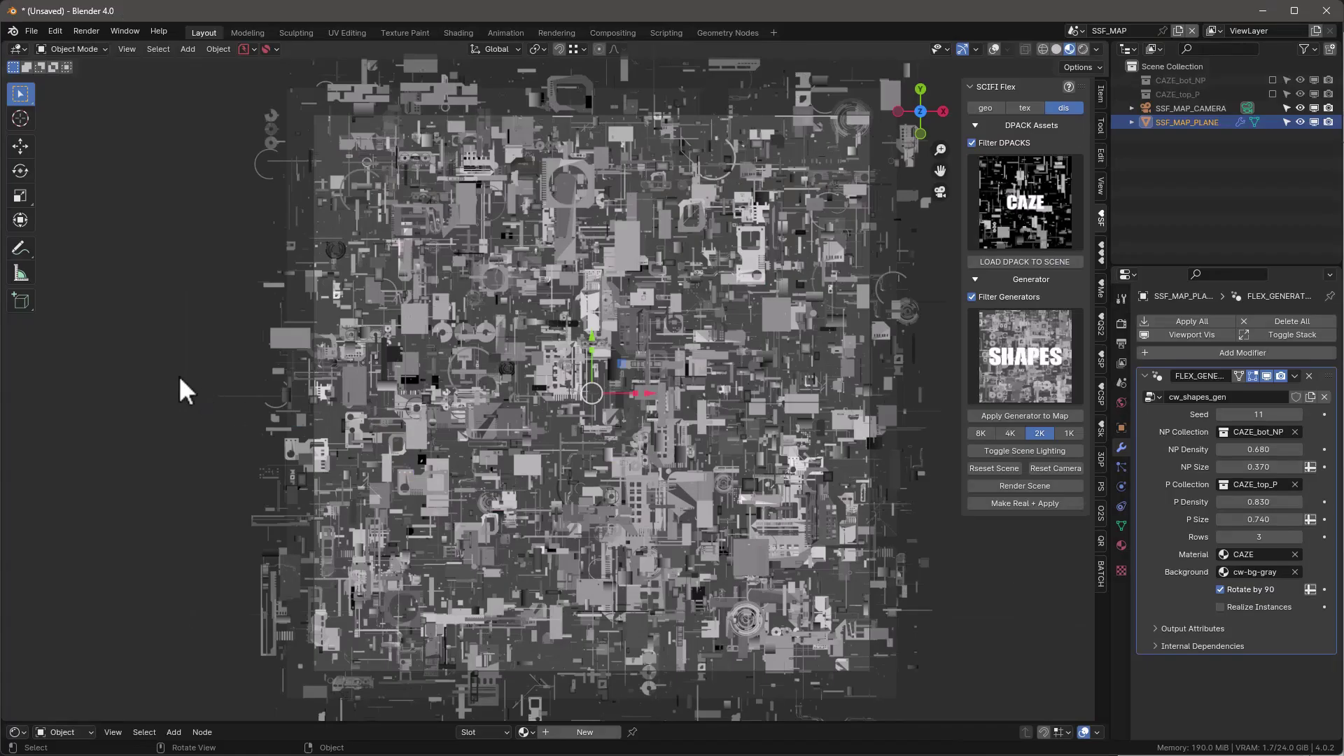
Step: Deselect the map plane, add a UV sphere, and scale it up over the middle of the map
{"action": "left_click", "coordinate": [178, 375]}
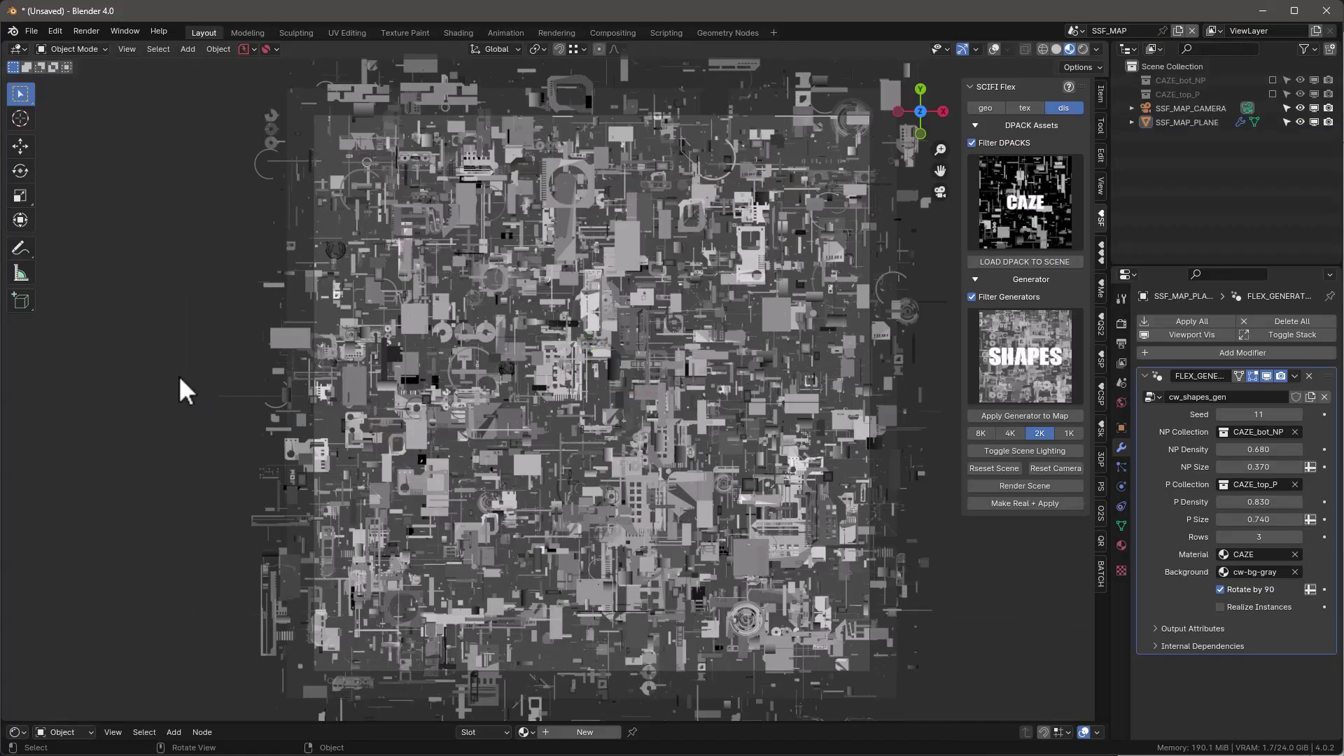
{"action": "key", "text": "shift+a"}
{"action": "mouse_move", "coordinate": [116, 378]}
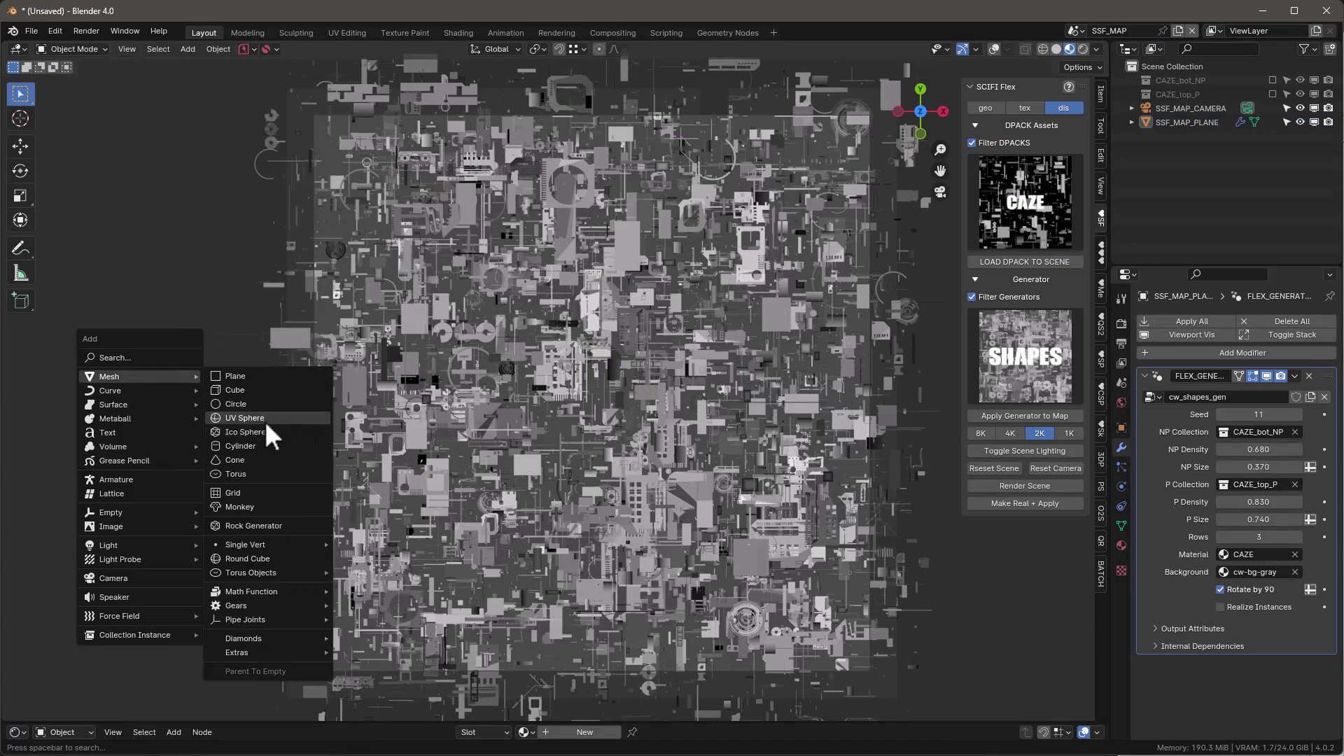
{"action": "left_click", "coordinate": [263, 418]}
{"action": "key", "text": "s"}
{"action": "left_click", "coordinate": [628, 392]}
Step: Raise the sphere about 0.8 m along Z above the generated shapes and shade it smooth
{"action": "scroll", "coordinate": [690, 503], "scroll_direction": "down", "scroll_amount": 8}
{"action": "middle_click_drag", "start_coordinate": [682, 400], "coordinate": [540, 324]}
{"action": "key", "text": "g"}
{"action": "key", "text": "z"}
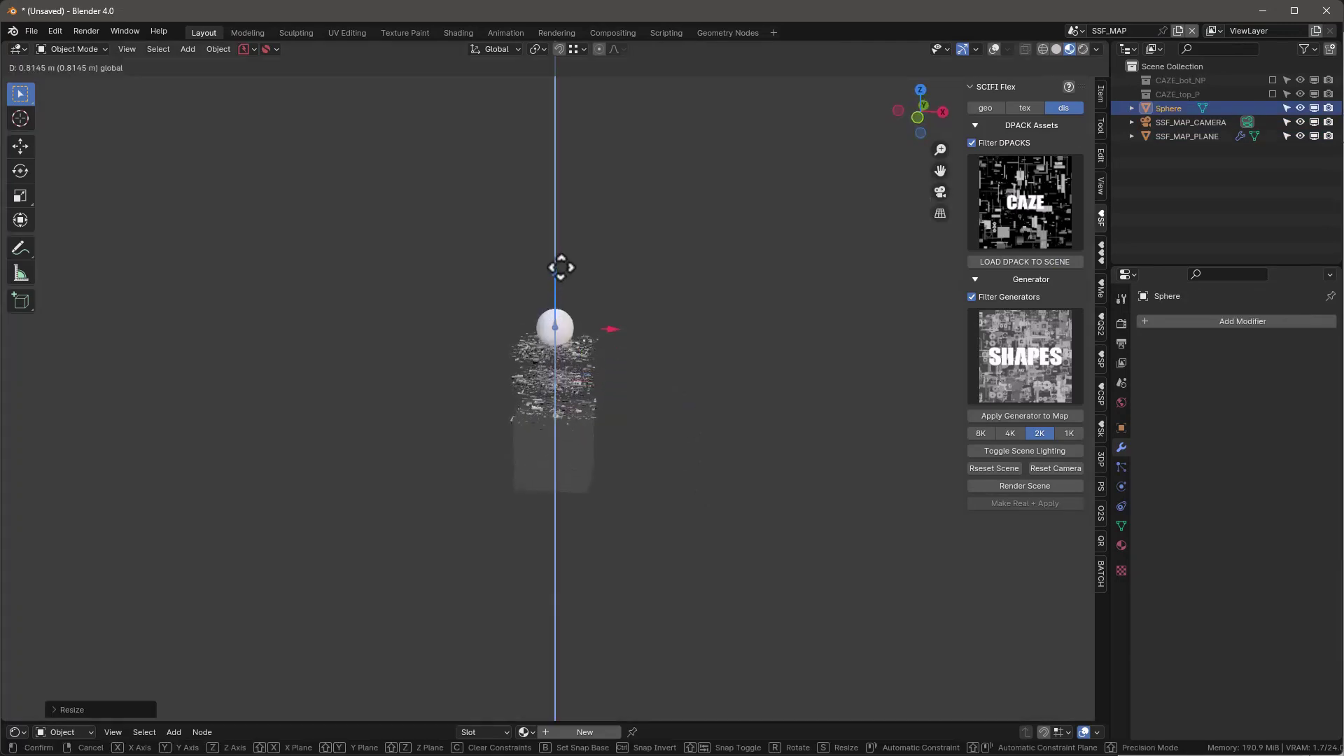
{"action": "left_click", "coordinate": [559, 269]}
{"action": "key", "text": "KP_7"}
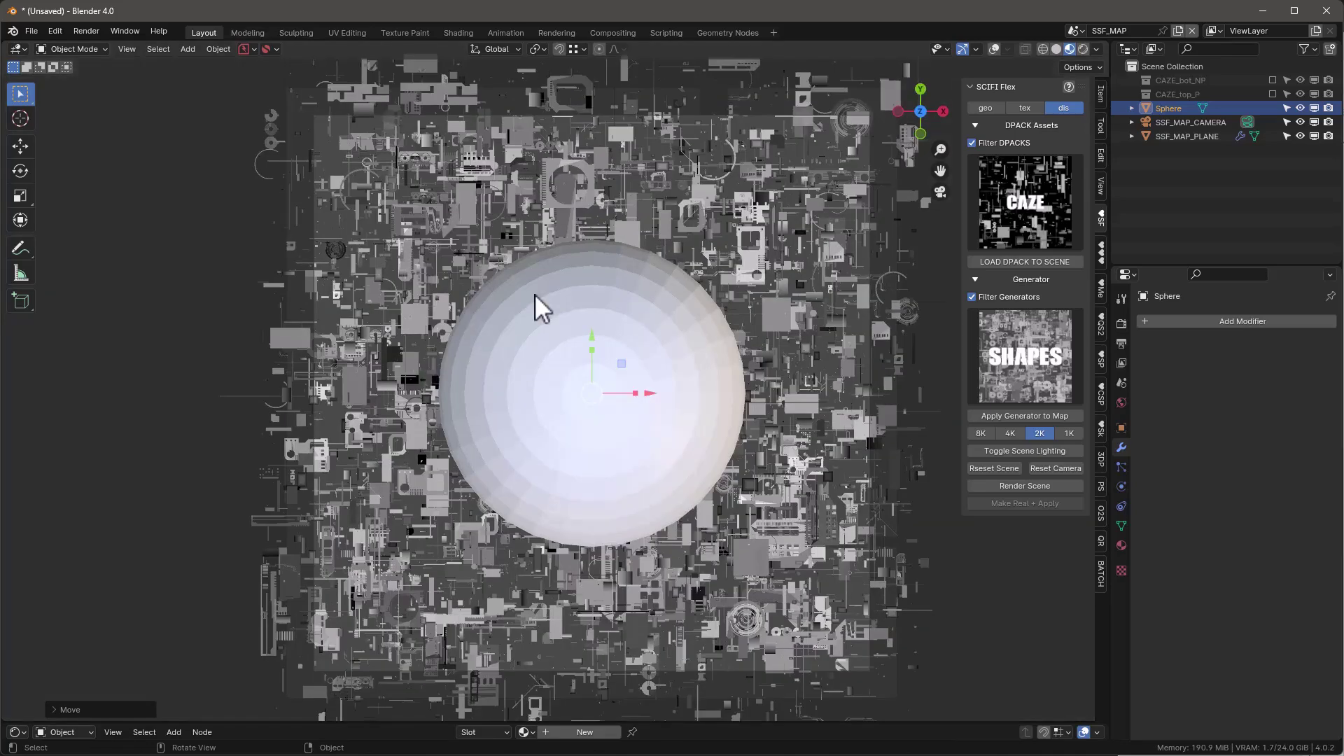
{"action": "right_click", "coordinate": [603, 284]}
{"action": "left_click", "coordinate": [604, 289]}
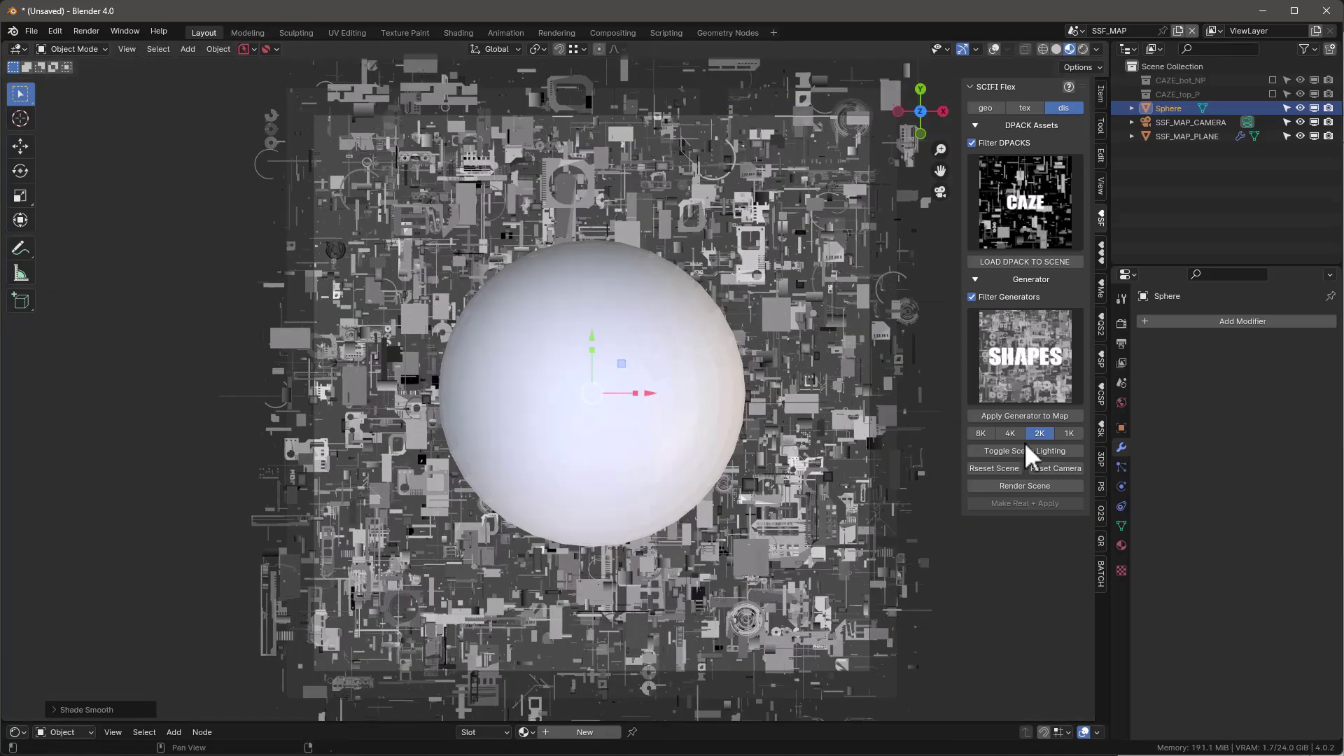
Step: Preview the sphere in rendered shading, return to material preview, and give the sphere a new material with a red base color
{"action": "left_click", "coordinate": [1083, 48]}
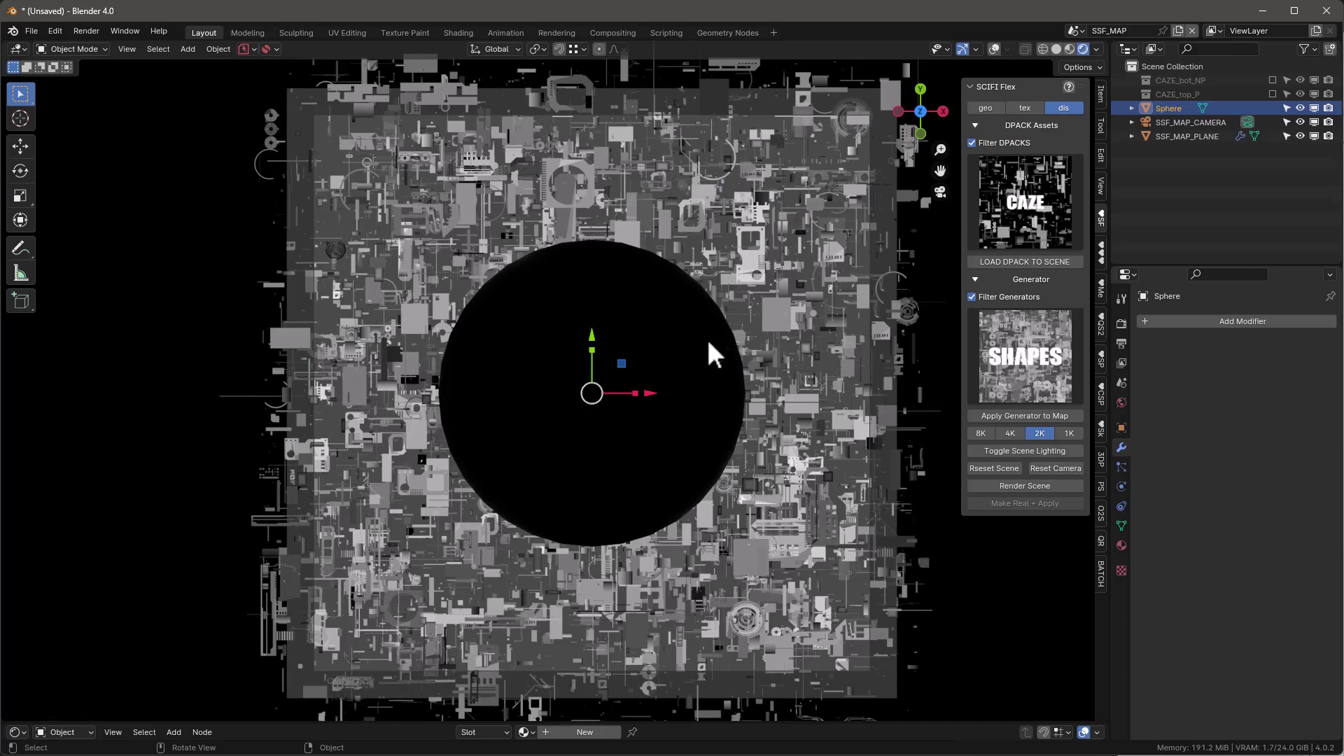
{"action": "left_click", "coordinate": [1069, 49]}
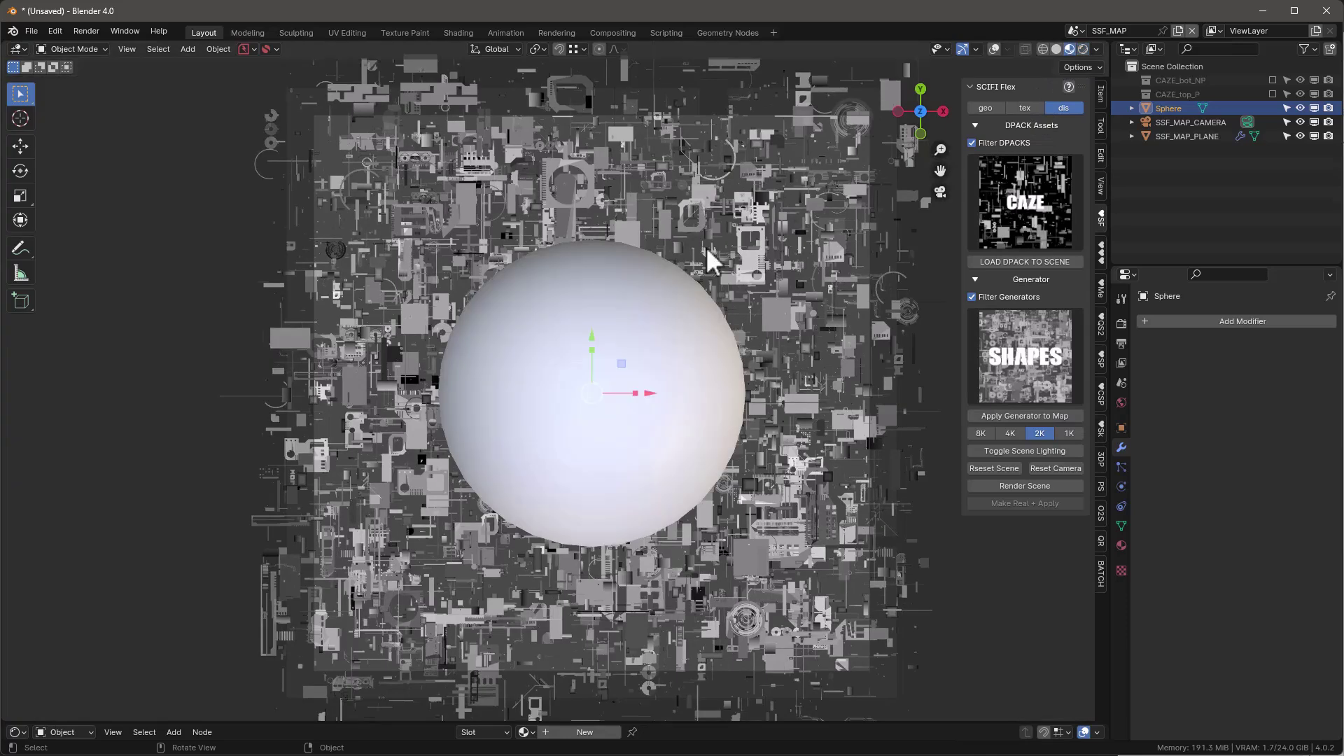
{"action": "left_click", "coordinate": [585, 731]}
{"action": "left_click", "coordinate": [1122, 545]}
{"action": "left_click", "coordinate": [1246, 492]}
{"action": "left_click", "coordinate": [1263, 320]}
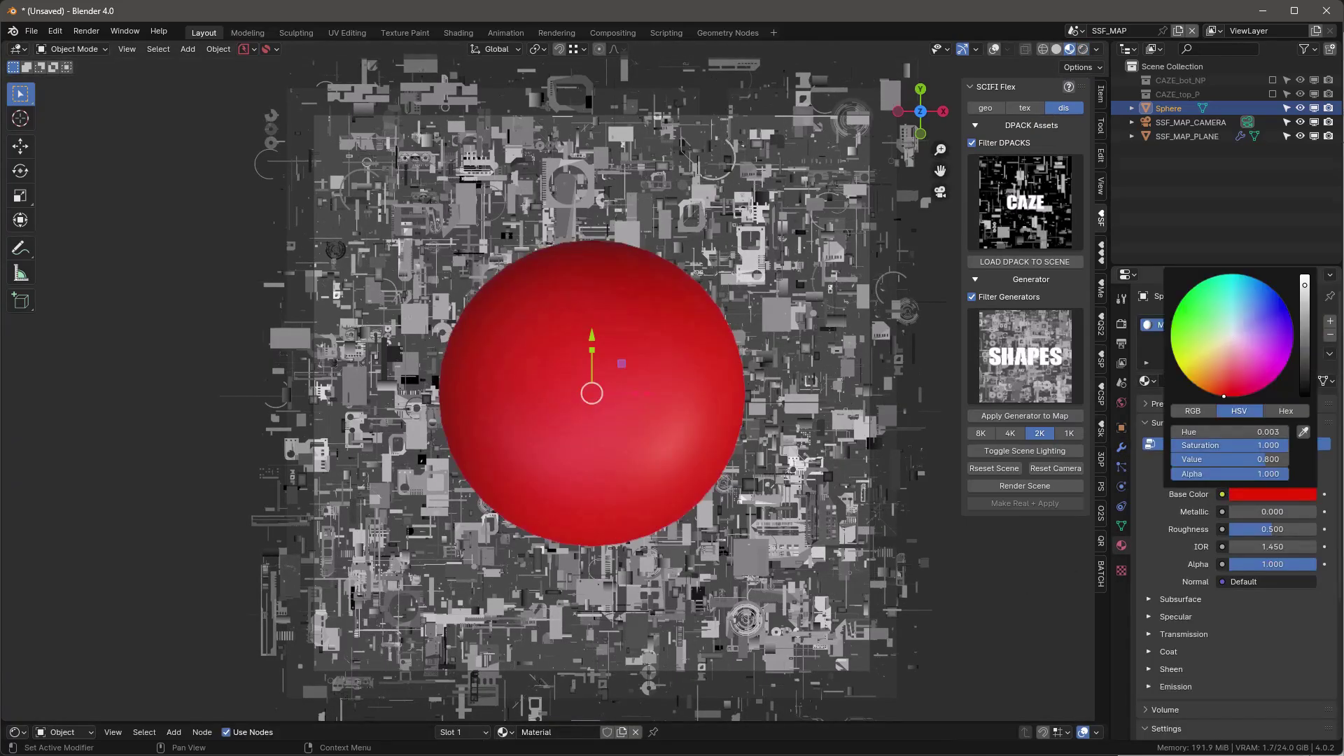
{"action": "left_click", "coordinate": [199, 388]}
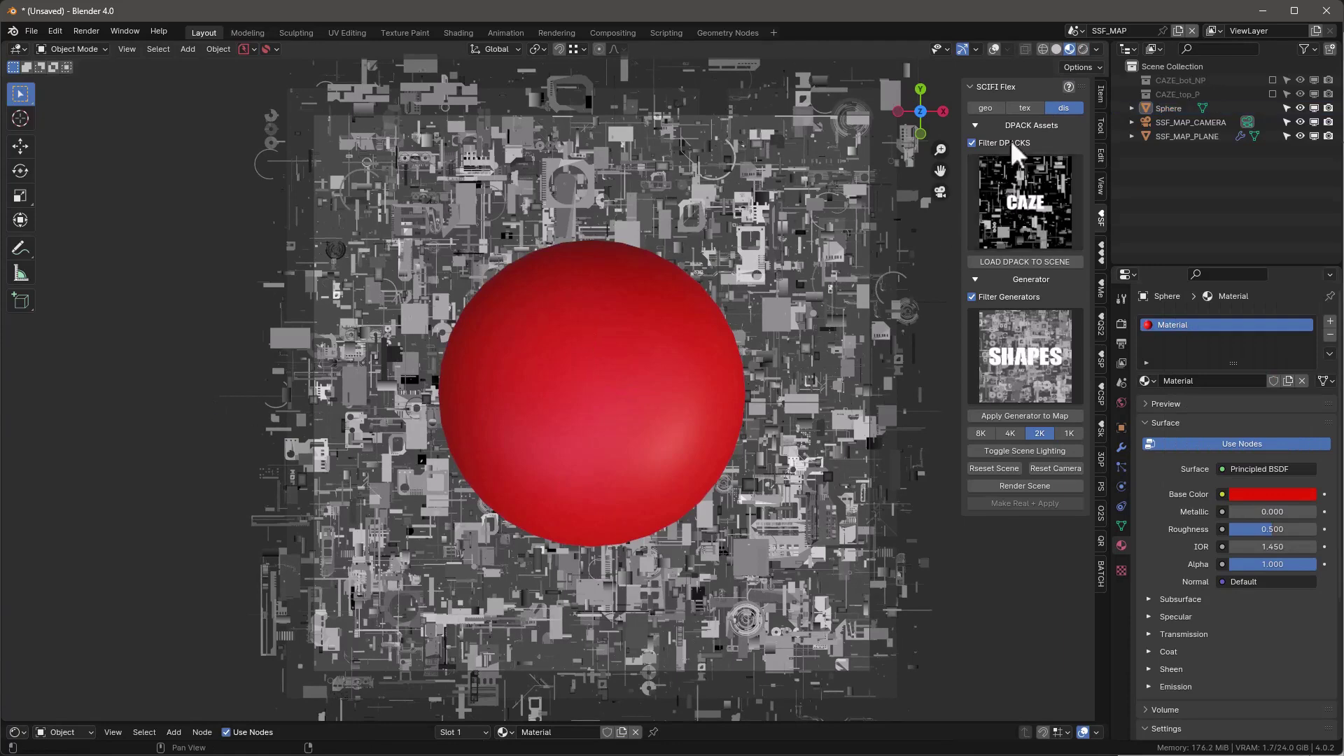
Step: Compare the red sphere and map in rendered shading with the scene lighting toggled off and on
{"action": "left_click", "coordinate": [1083, 50]}
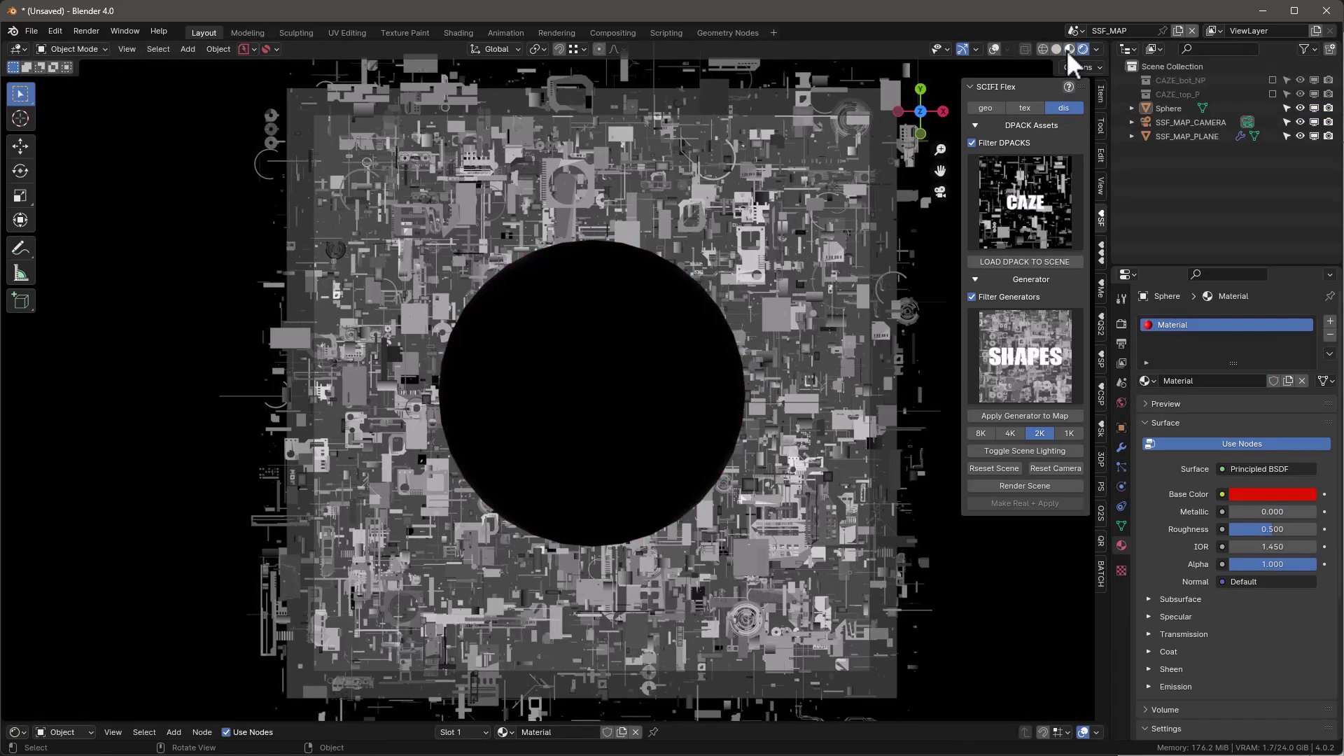
{"action": "left_click", "coordinate": [1069, 50]}
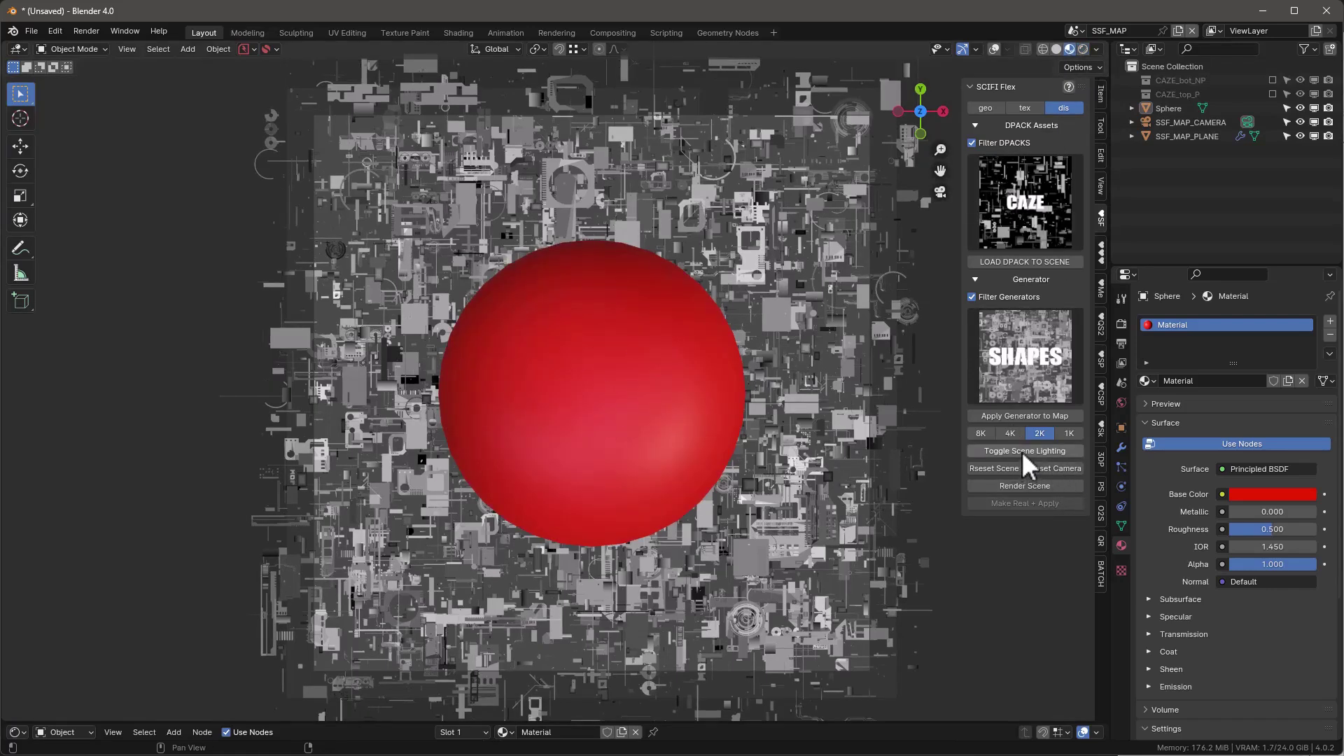
{"action": "left_click", "coordinate": [1083, 49]}
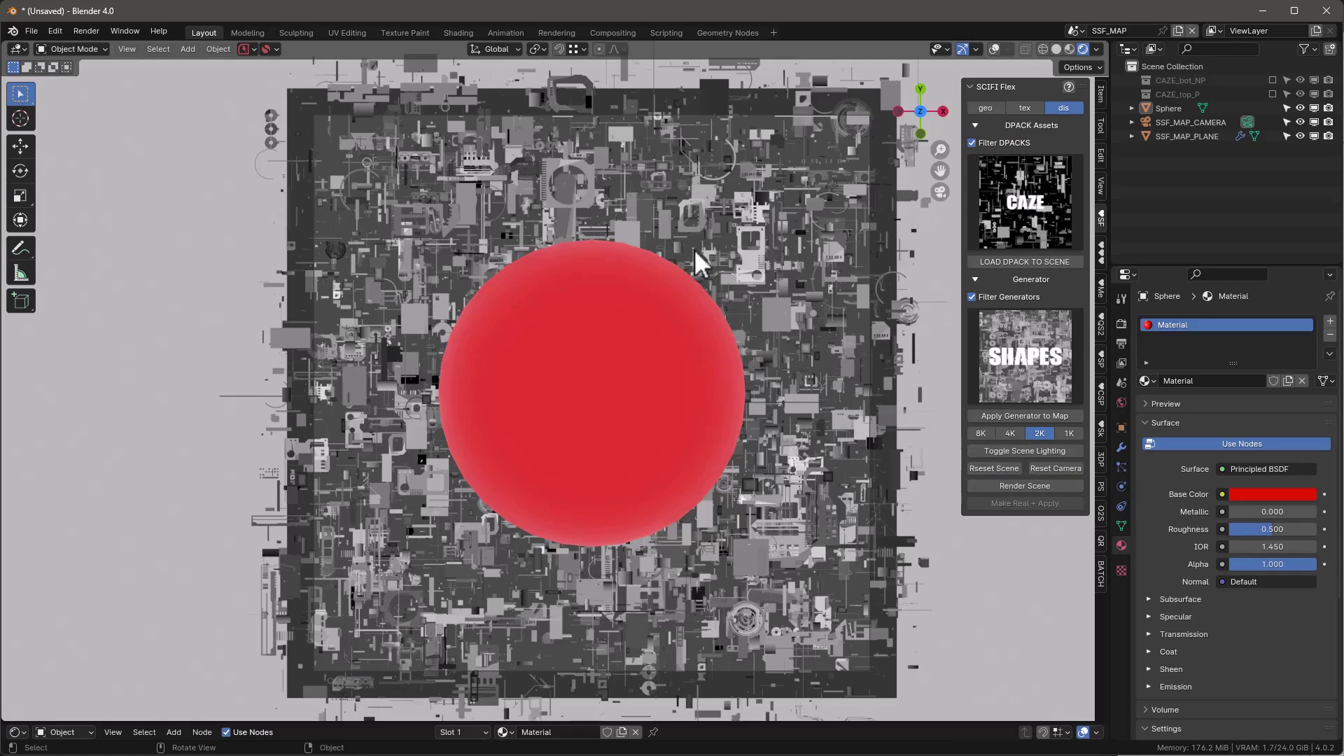
{"action": "left_click", "coordinate": [1006, 449]}
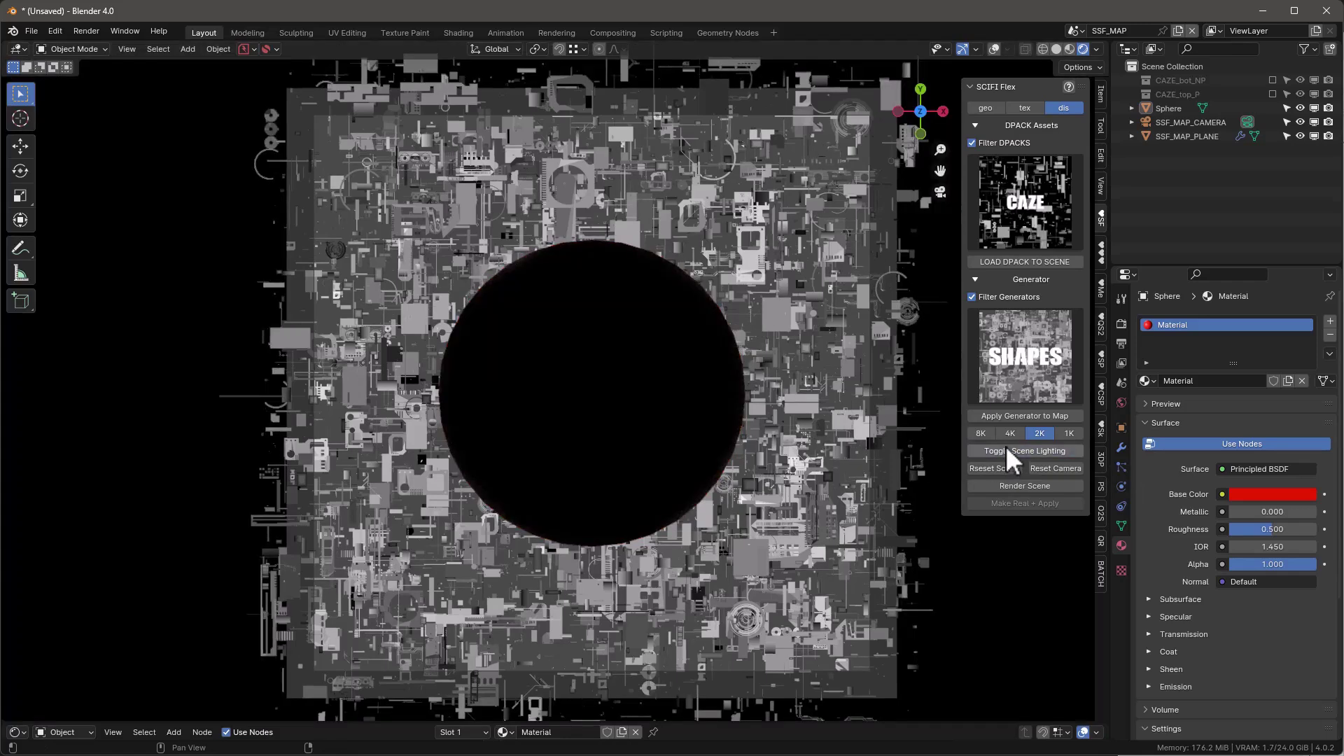
{"action": "left_click", "coordinate": [1006, 448]}
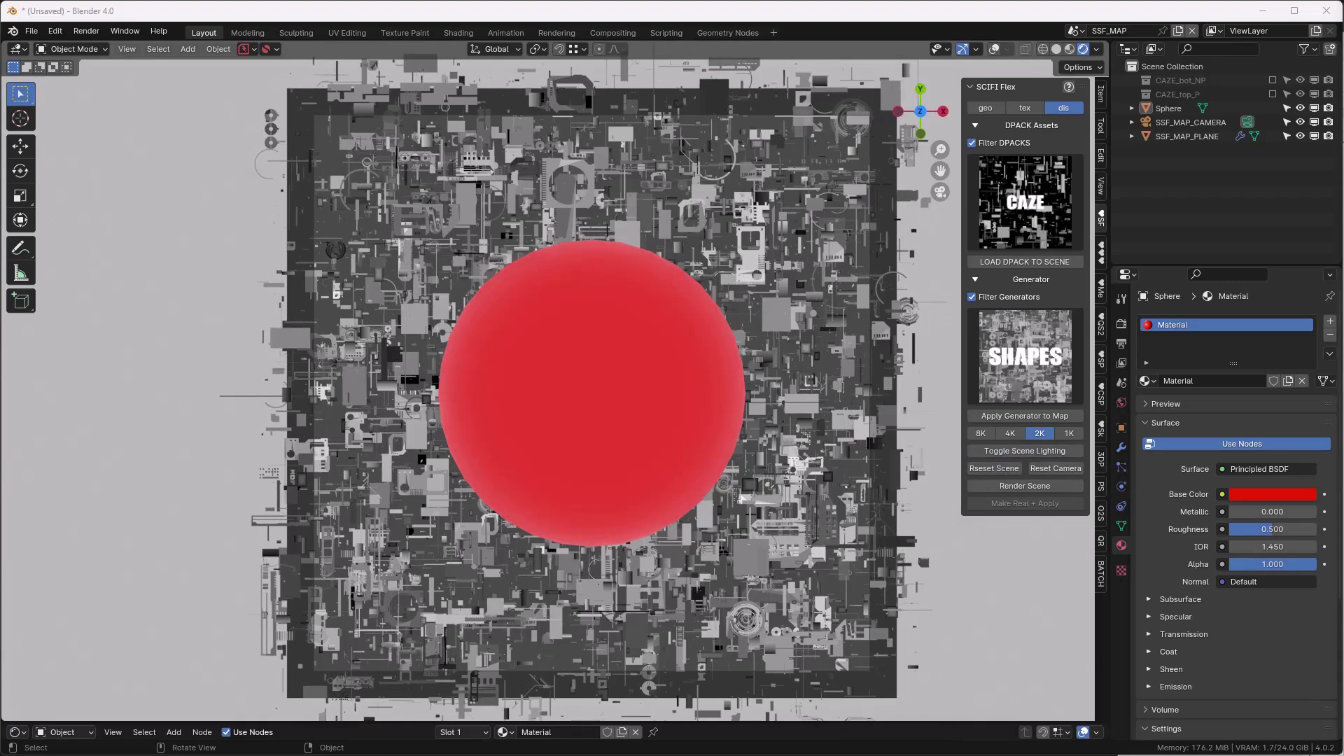
Step: Delete the red sphere, show the viewport overlays again, and reset the map scene
{"action": "left_click", "coordinate": [565, 350]}
{"action": "key", "text": "Delete"}
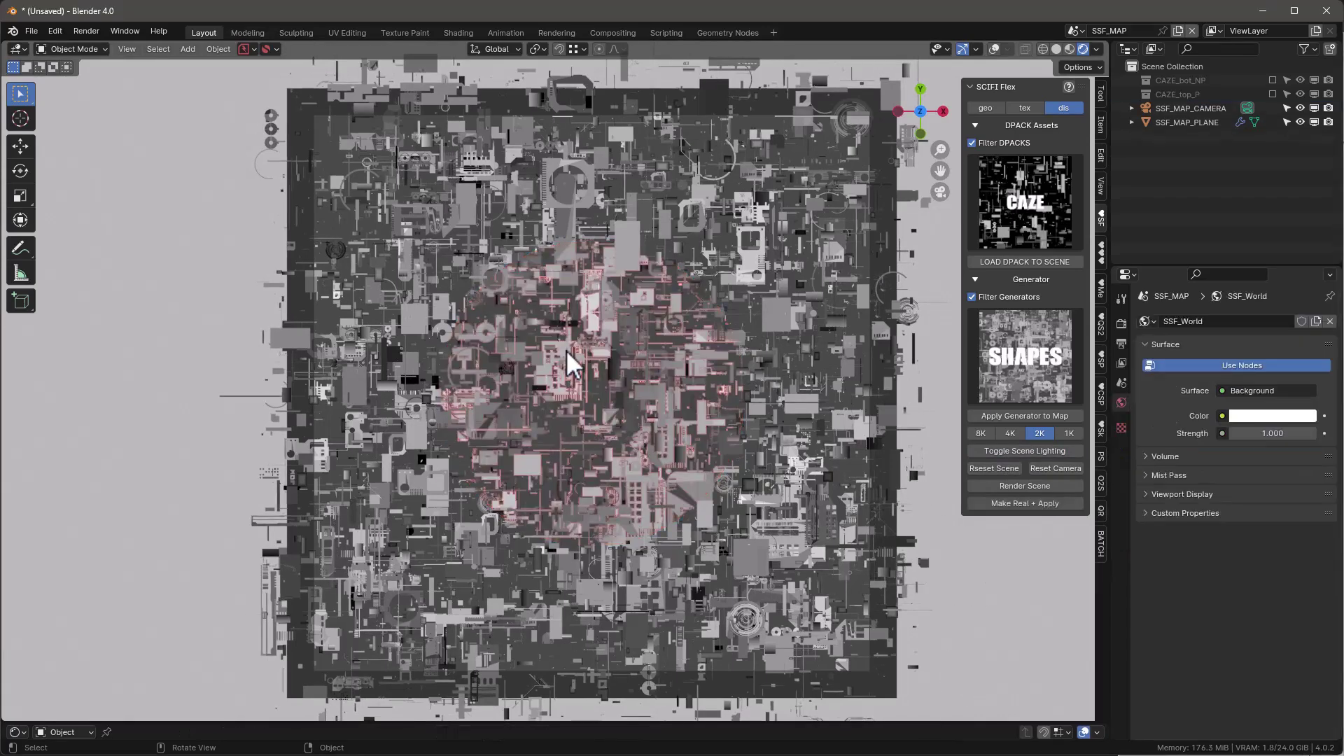
{"action": "left_click", "coordinate": [995, 48]}
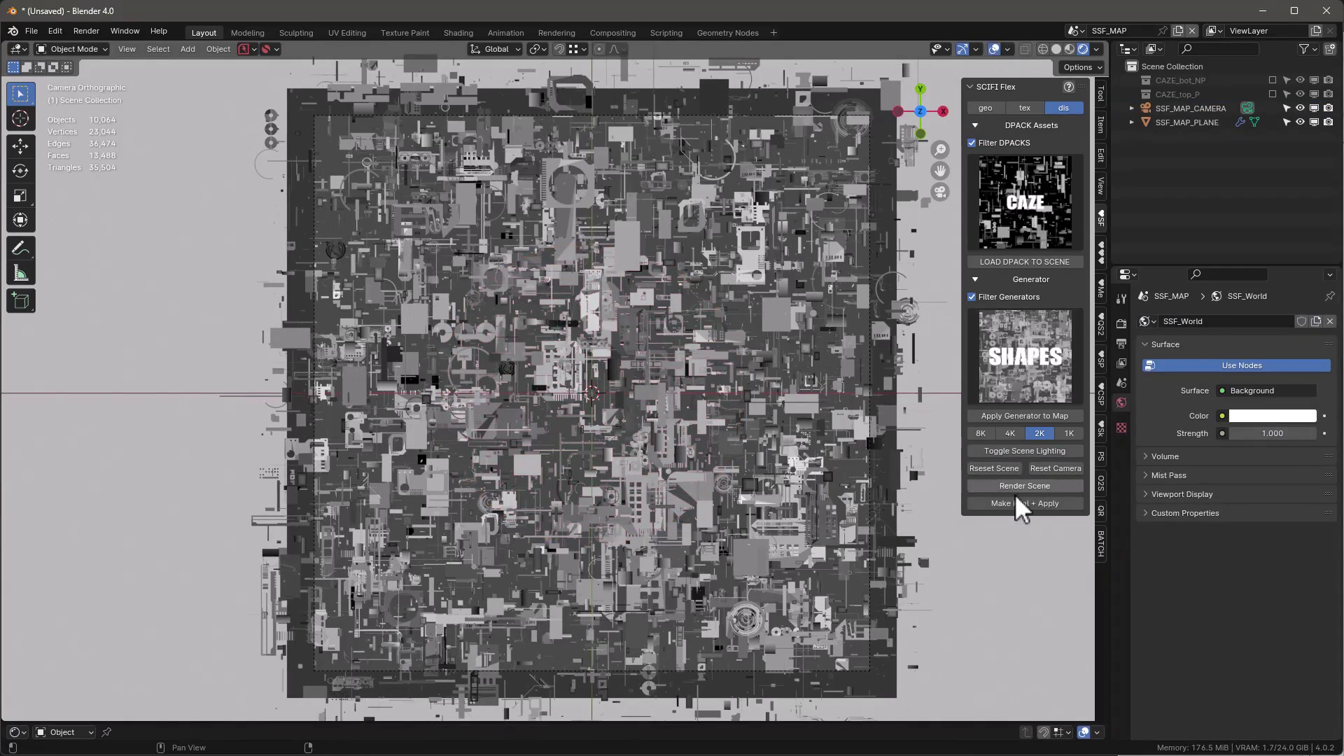
{"action": "left_click", "coordinate": [993, 465]}
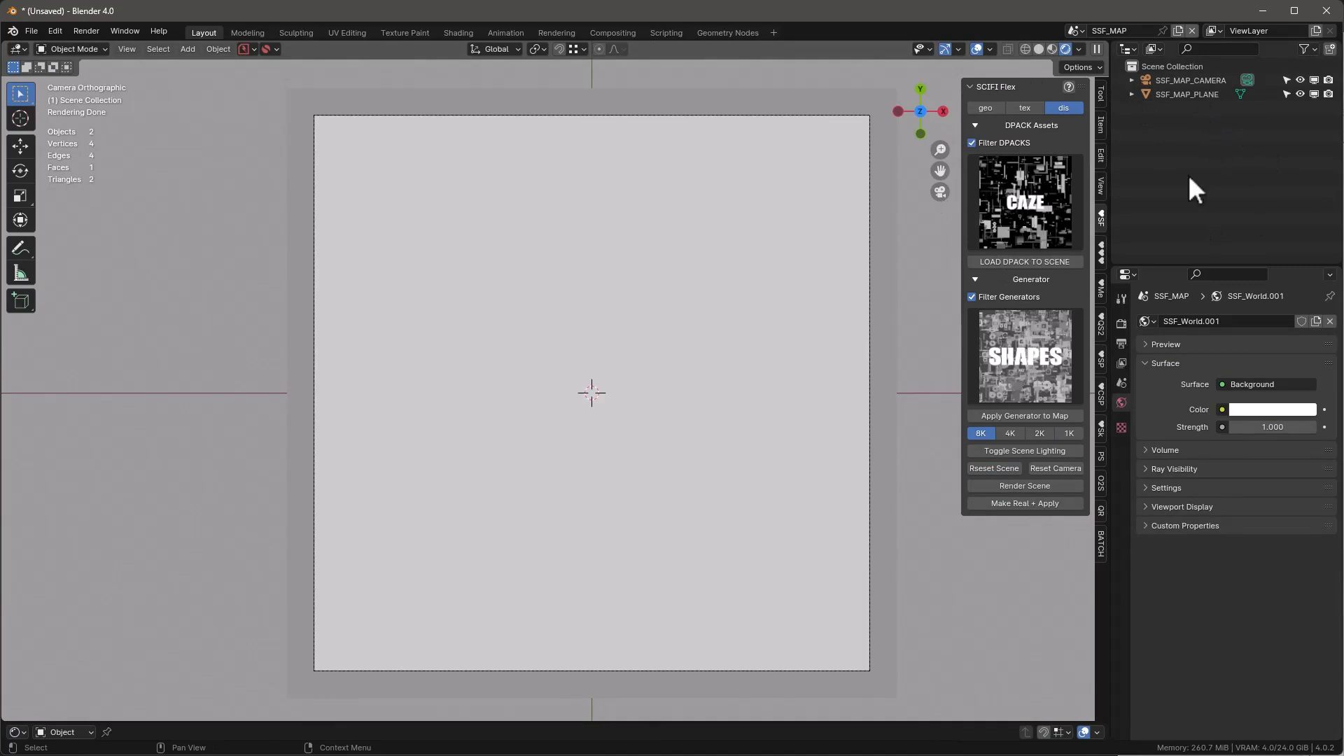
Step: Generate the map from the DAX pack with the SHAPES generator and inspect it in perspective with material preview
{"action": "left_click", "coordinate": [1027, 204]}
{"action": "left_click", "coordinate": [906, 297]}
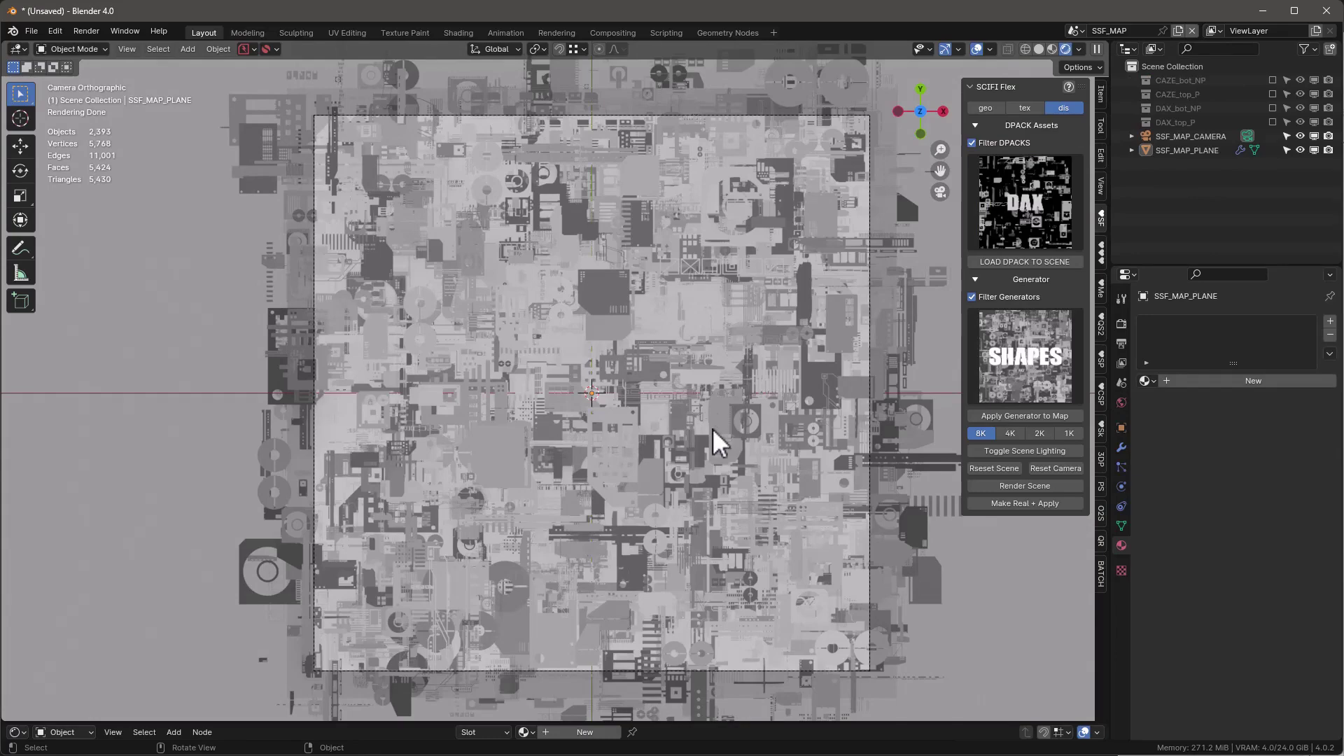
{"action": "middle_click_drag", "start_coordinate": [736, 430], "coordinate": [535, 355]}
{"action": "scroll", "coordinate": [618, 359], "scroll_direction": "up", "scroll_amount": 5}
{"action": "scroll", "coordinate": [524, 323], "scroll_direction": "up", "scroll_amount": 8}
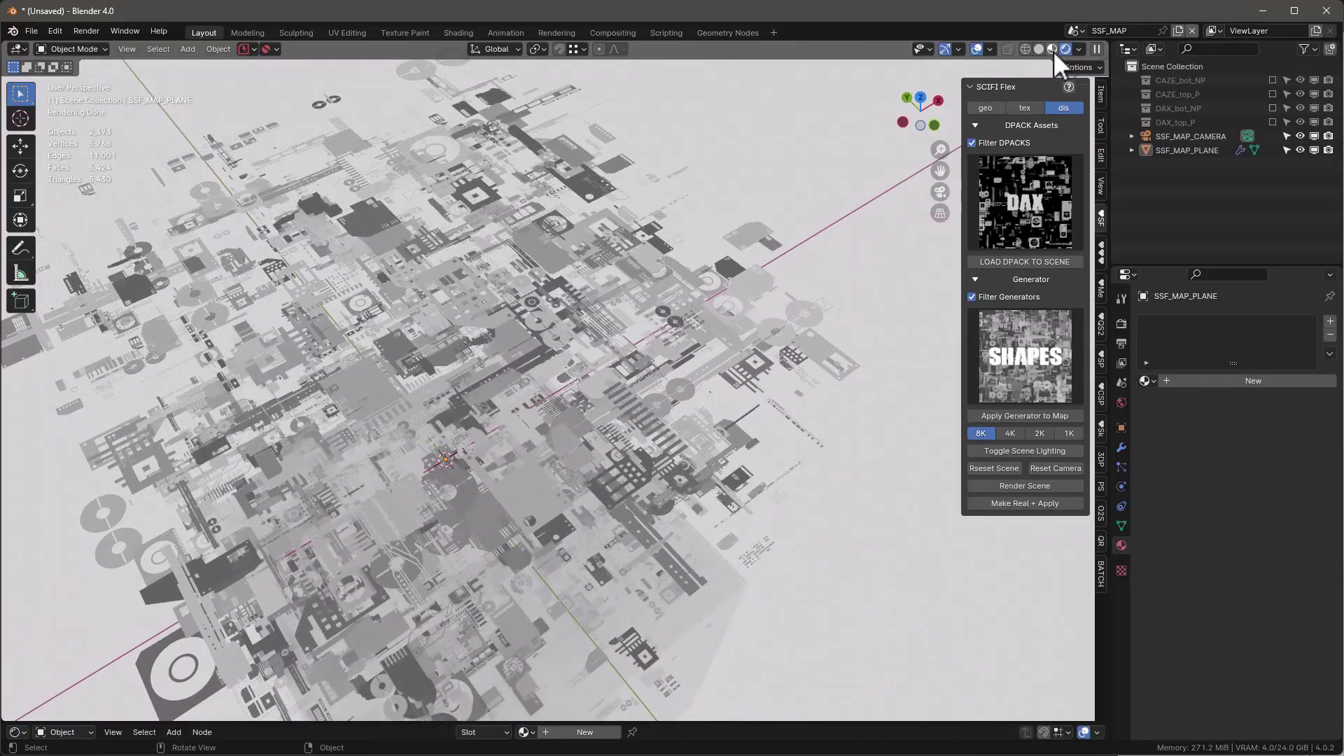
{"action": "left_click", "coordinate": [1053, 49]}
{"action": "mouse_move", "coordinate": [728, 294]}
{"action": "middle_mouse_down"}
{"action": "mouse_move", "coordinate": [602, 342]}
{"action": "mouse_move", "coordinate": [530, 333]}
{"action": "mouse_move", "coordinate": [467, 361]}
{"action": "mouse_move", "coordinate": [755, 283]}
{"action": "mouse_move", "coordinate": [752, 345]}
{"action": "mouse_move", "coordinate": [666, 350]}
{"action": "mouse_move", "coordinate": [625, 334]}
{"action": "mouse_move", "coordinate": [605, 369]}
{"action": "mouse_move", "coordinate": [616, 401]}
{"action": "middle_mouse_up"}
{"action": "scroll", "coordinate": [616, 400], "scroll_direction": "down", "scroll_amount": 5}
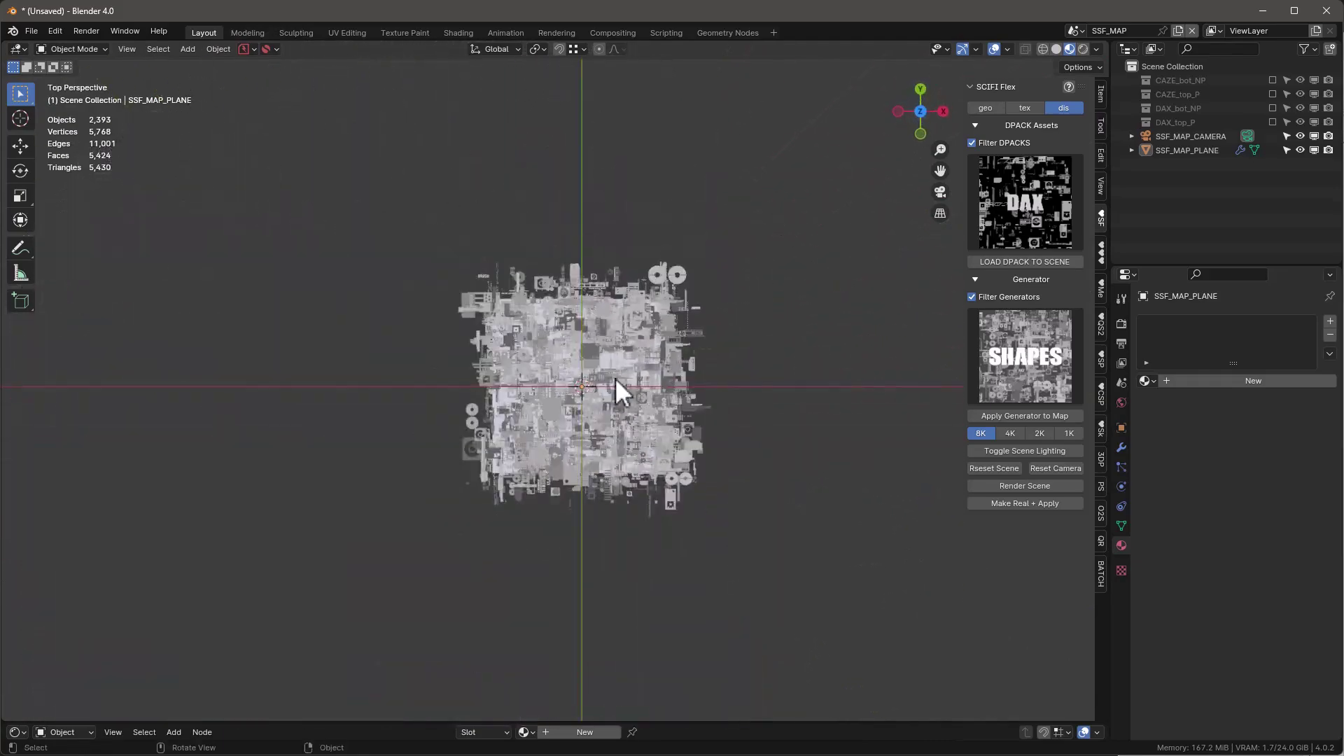
{"action": "left_click", "coordinate": [1005, 416]}
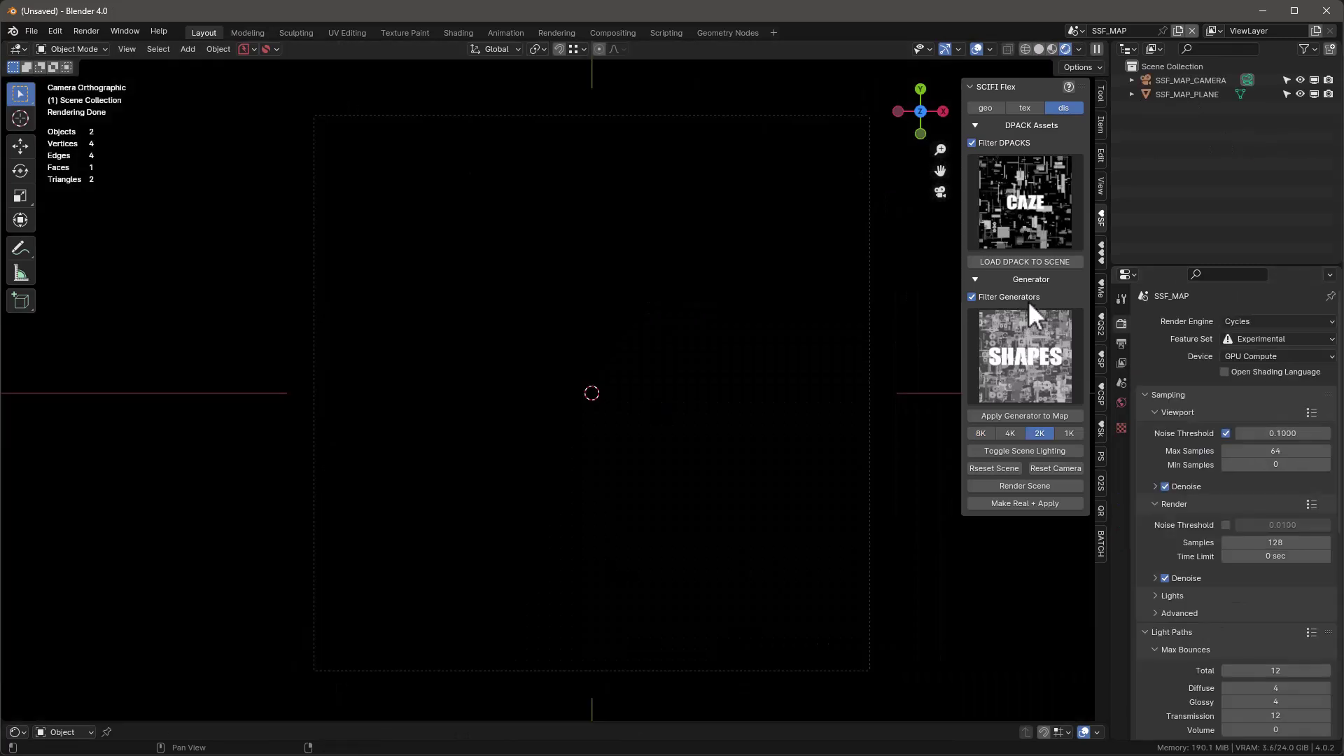
Step: Load the HIERO pack, choose the GRID generator, and apply it to the map
{"action": "left_click", "coordinate": [1027, 193]}
{"action": "left_click", "coordinate": [1003, 300]}
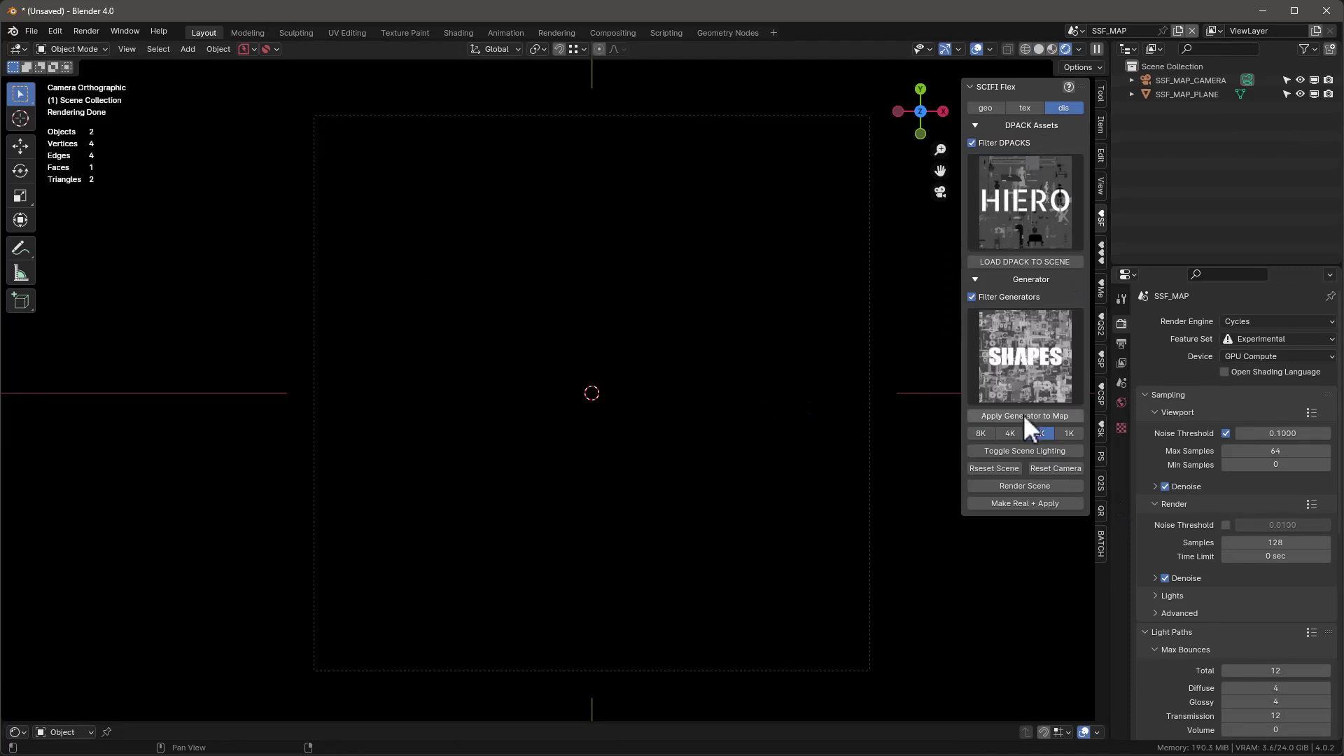
{"action": "left_click", "coordinate": [1027, 350]}
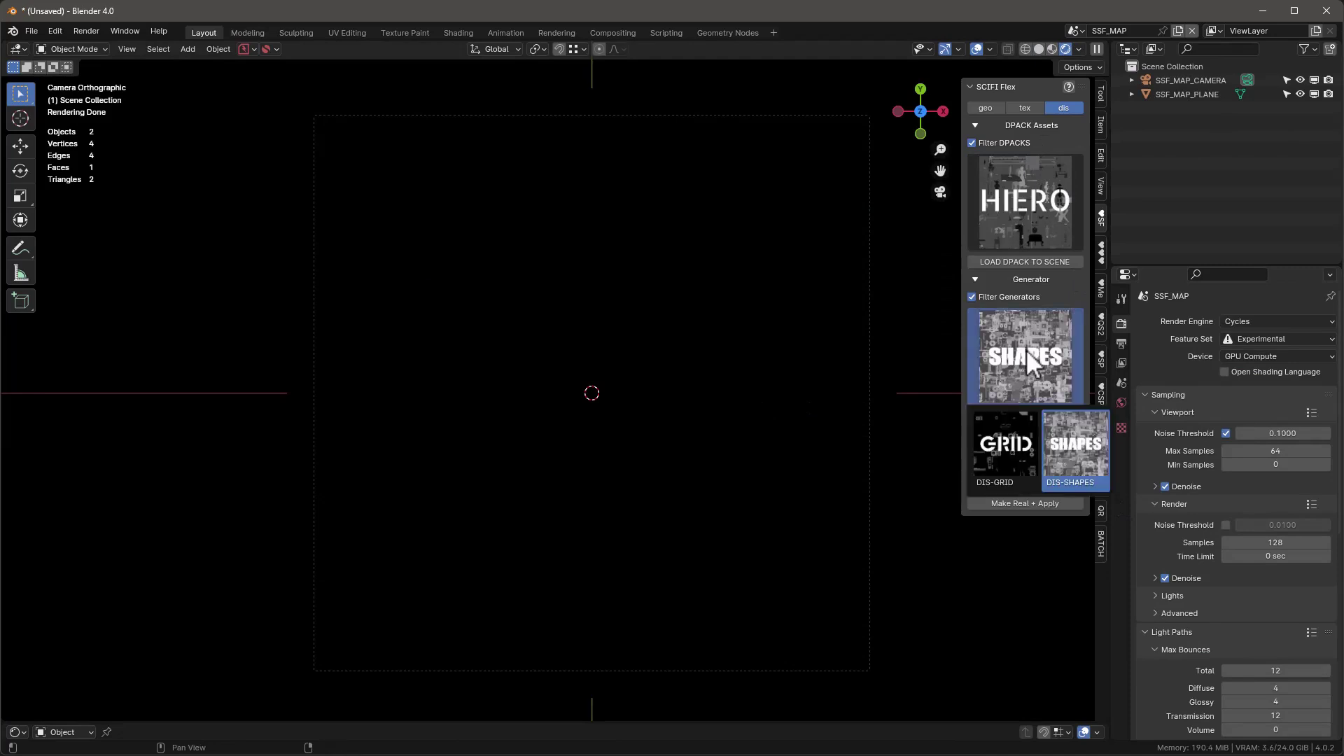
{"action": "left_click", "coordinate": [1016, 452]}
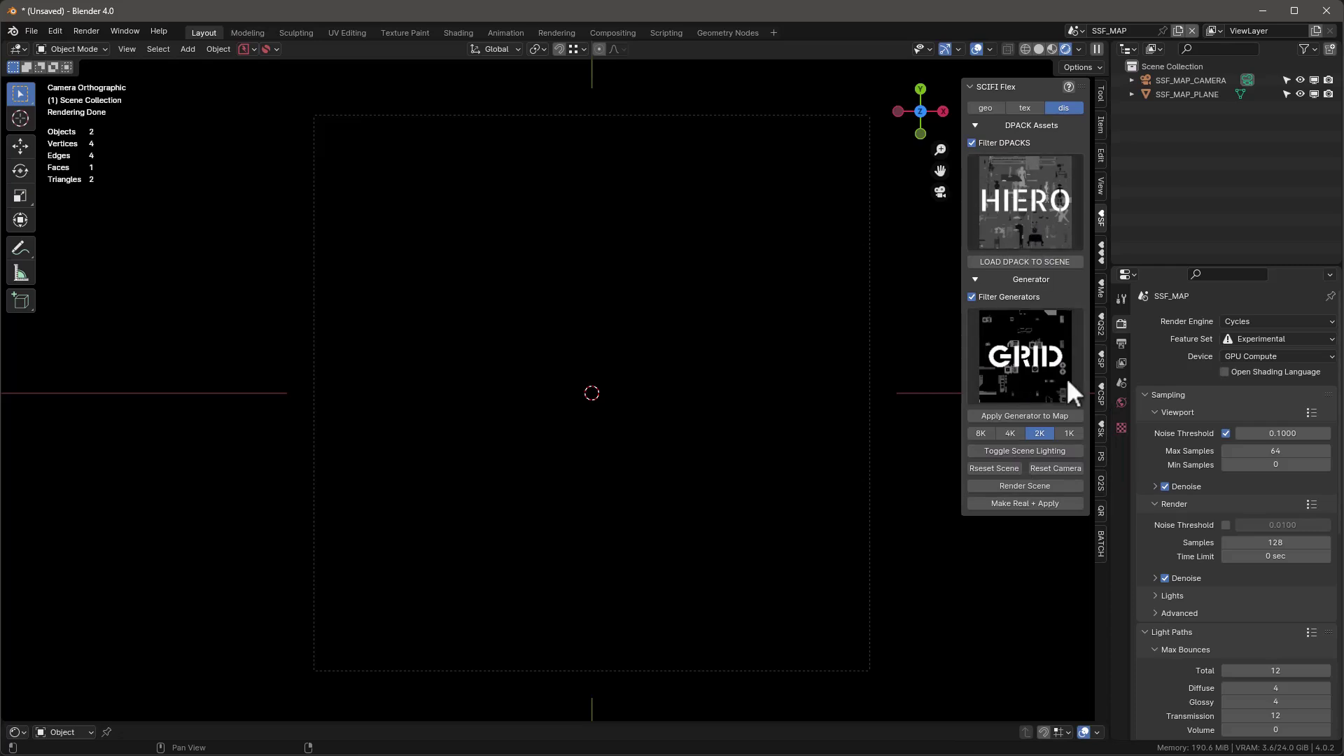
{"action": "left_click", "coordinate": [1023, 416]}
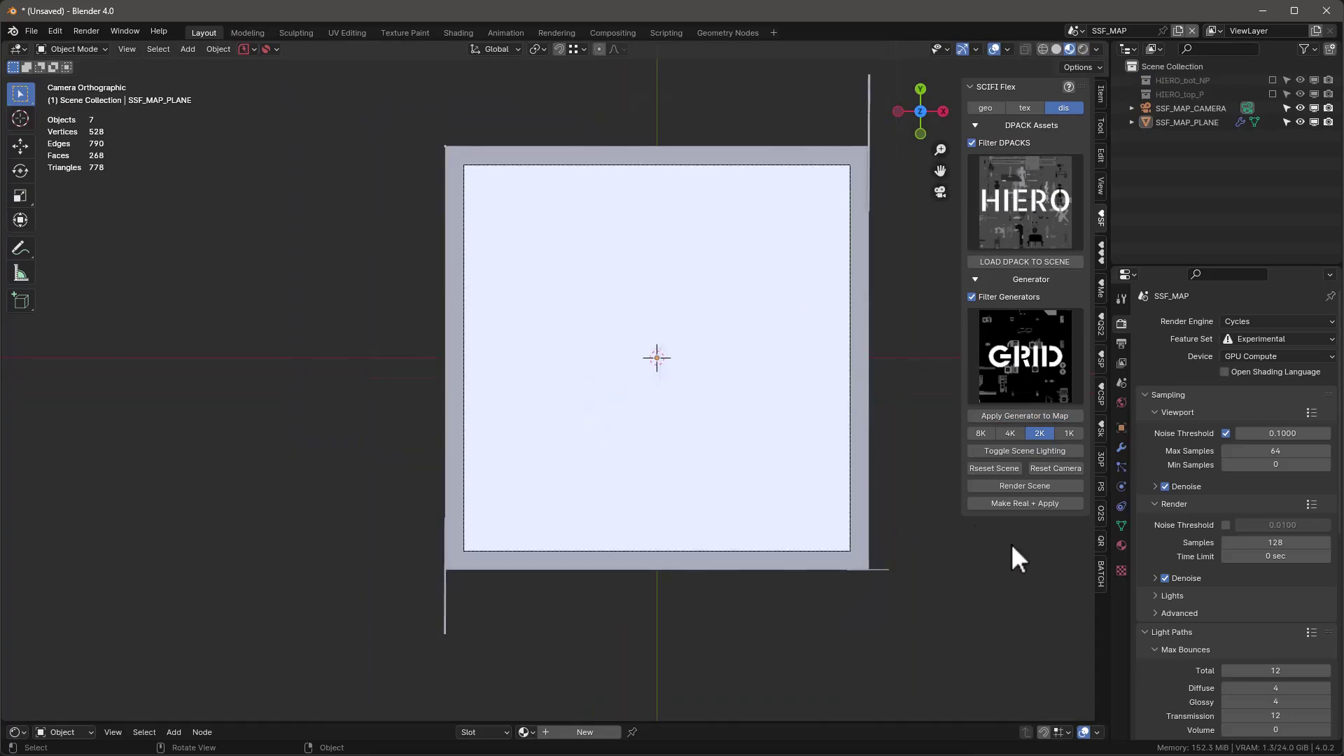
Step: Set the Subdivide value of the map plane's grid generator modifier to 2
{"action": "left_click", "coordinate": [1122, 447]}
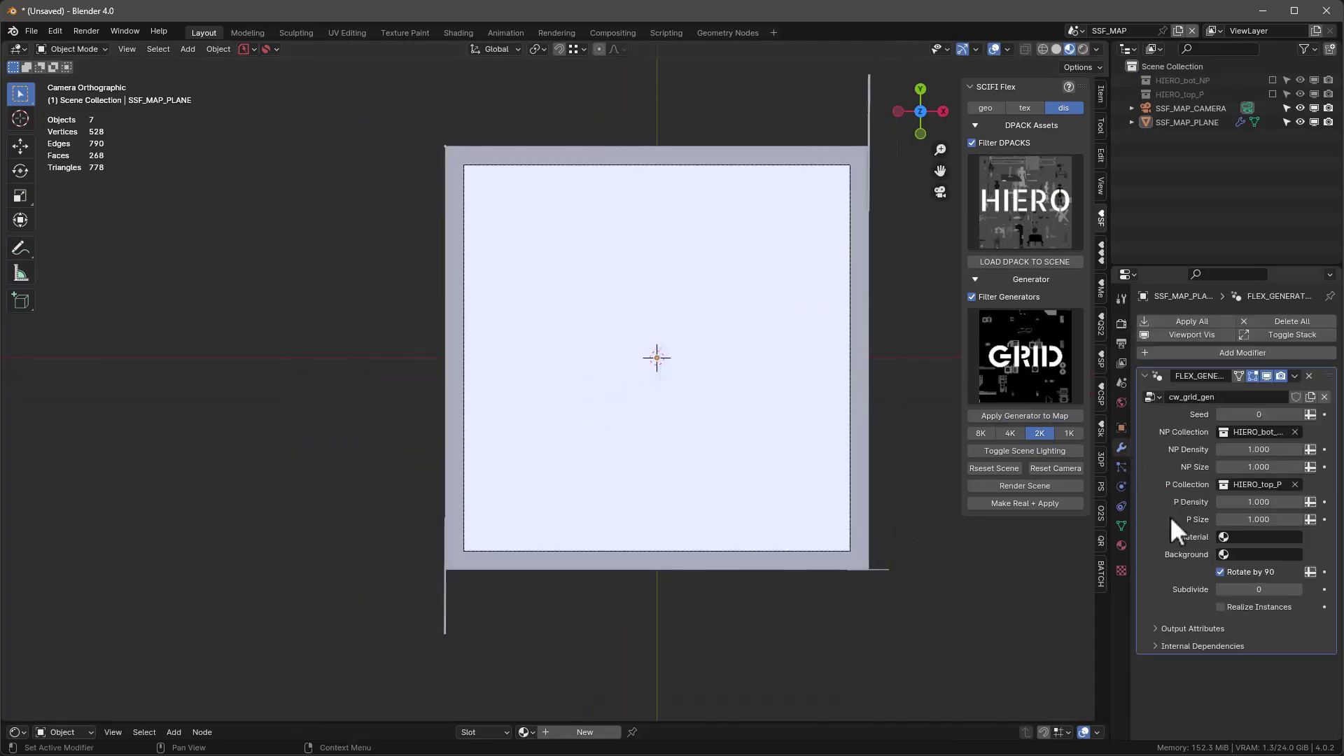
{"action": "left_click", "coordinate": [1299, 589]}
{"action": "left_click", "coordinate": [1298, 590]}
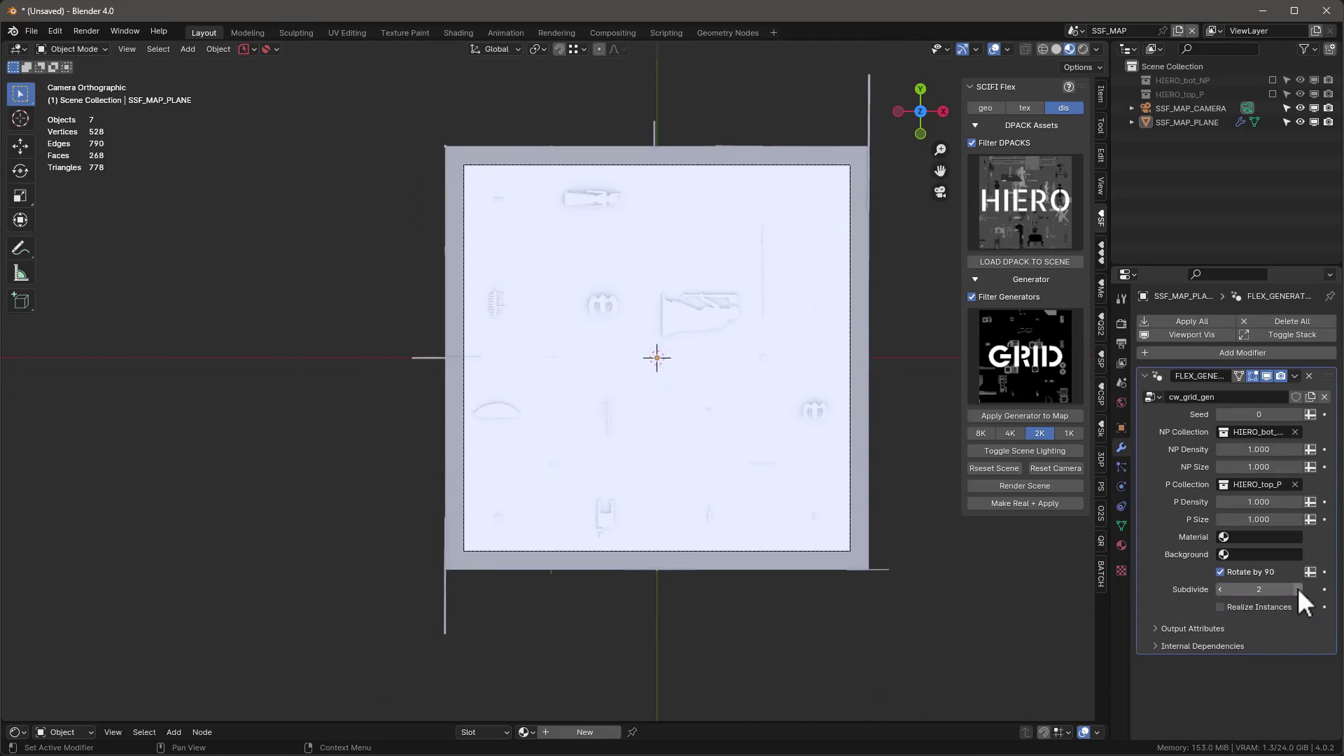
Step: Assign cw-bg-black as the generator's background and CAZE as the material of its shapes
{"action": "left_click", "coordinate": [1224, 554]}
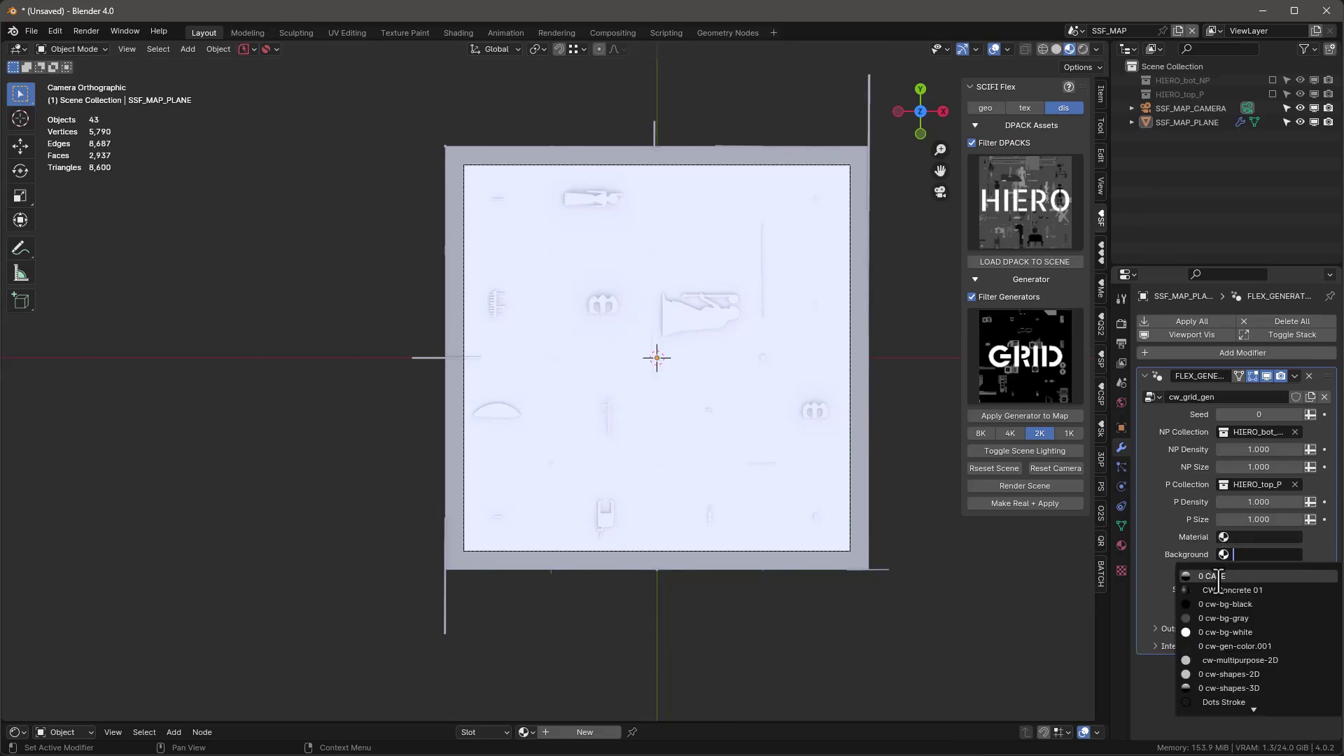
{"action": "left_click", "coordinate": [1233, 604]}
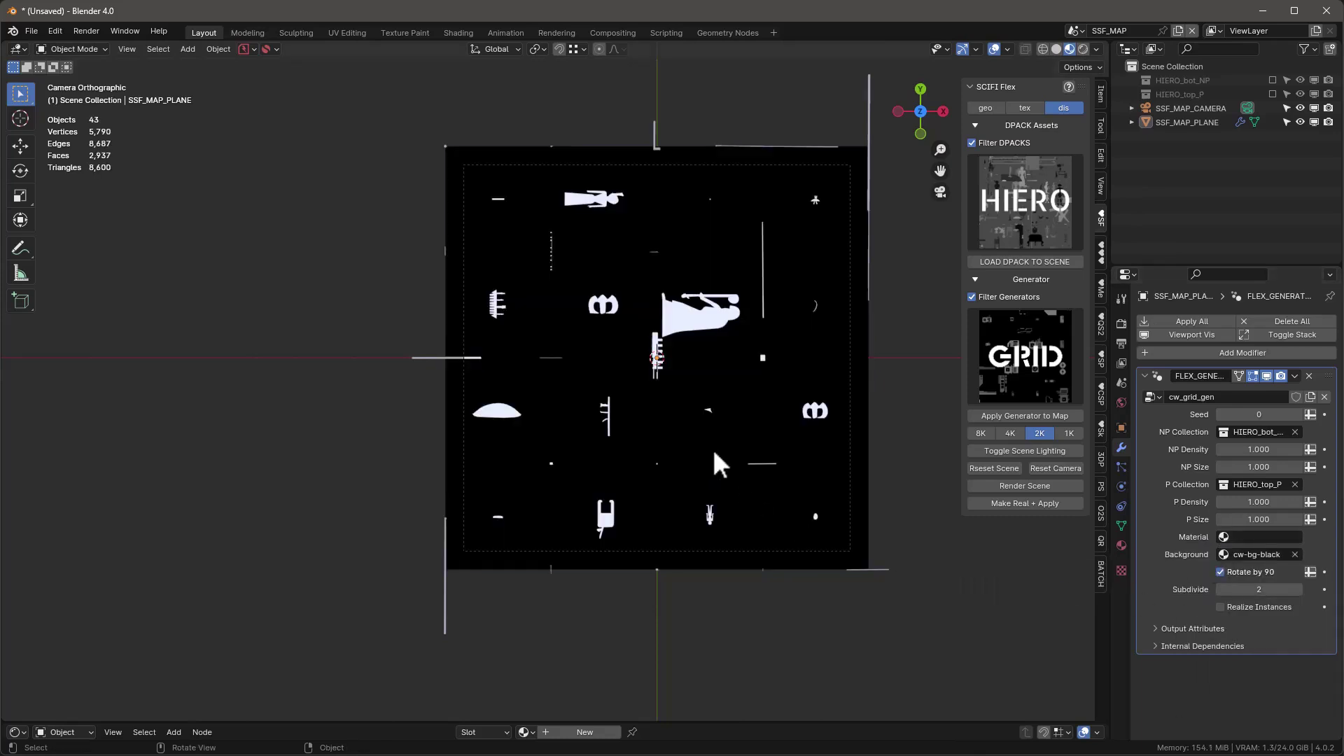
{"action": "left_click", "coordinate": [1224, 537]}
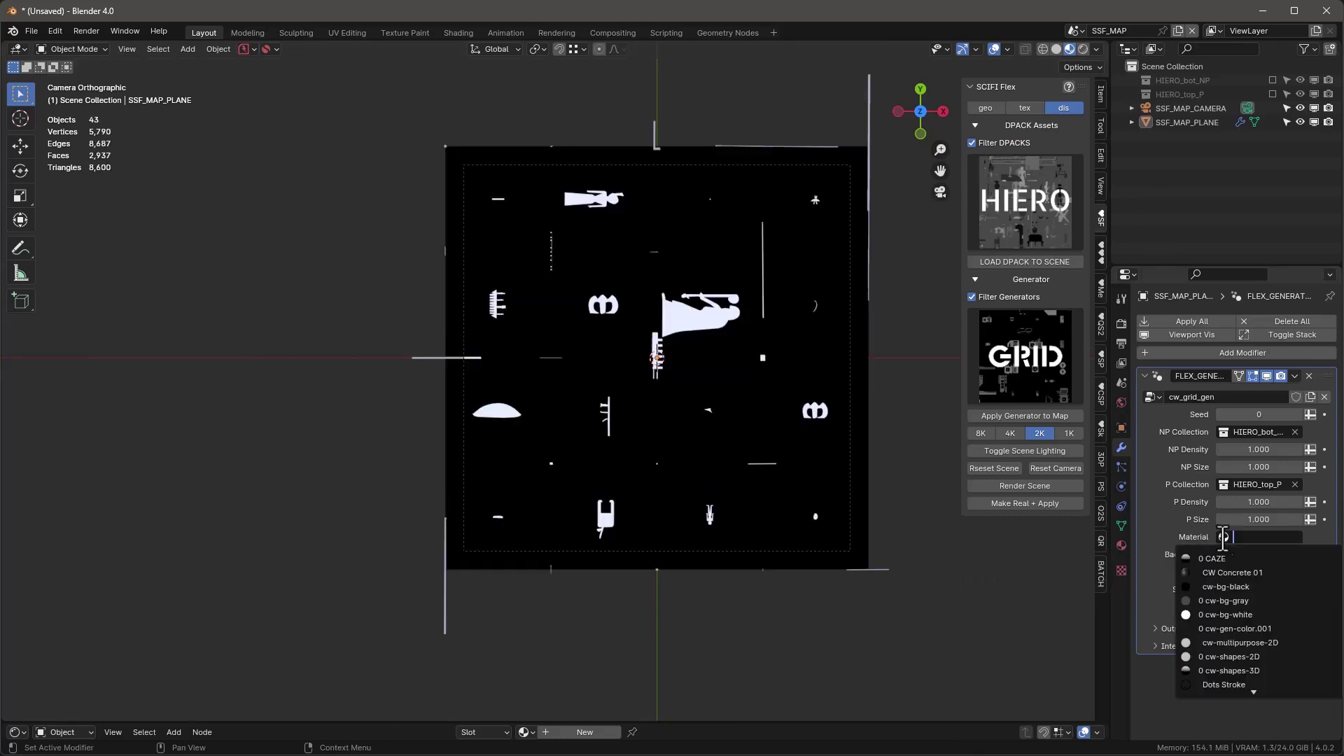
{"action": "left_click", "coordinate": [1260, 601]}
{"action": "left_click", "coordinate": [1225, 559]}
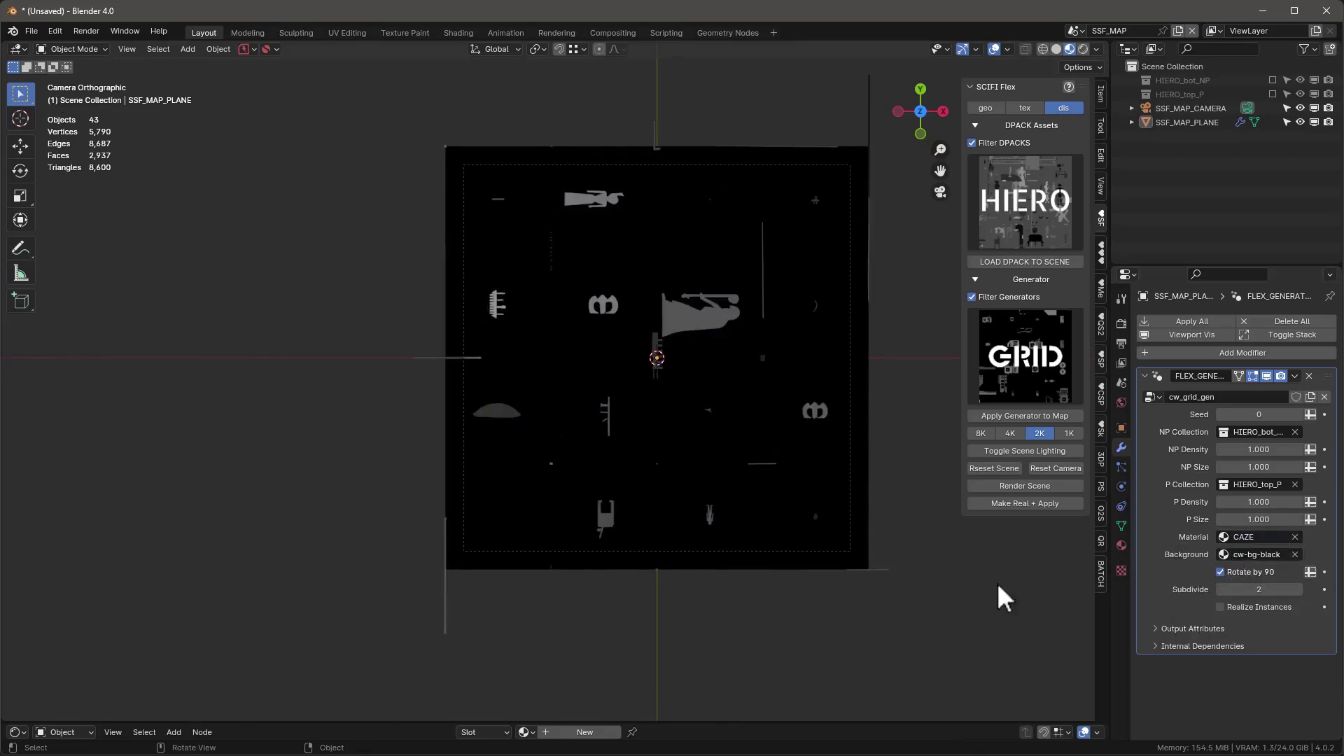
Step: Turn off Rotate by 90 for the generated shapes and raise the generator's Subdivide value to 3
{"action": "left_click", "coordinate": [1221, 572]}
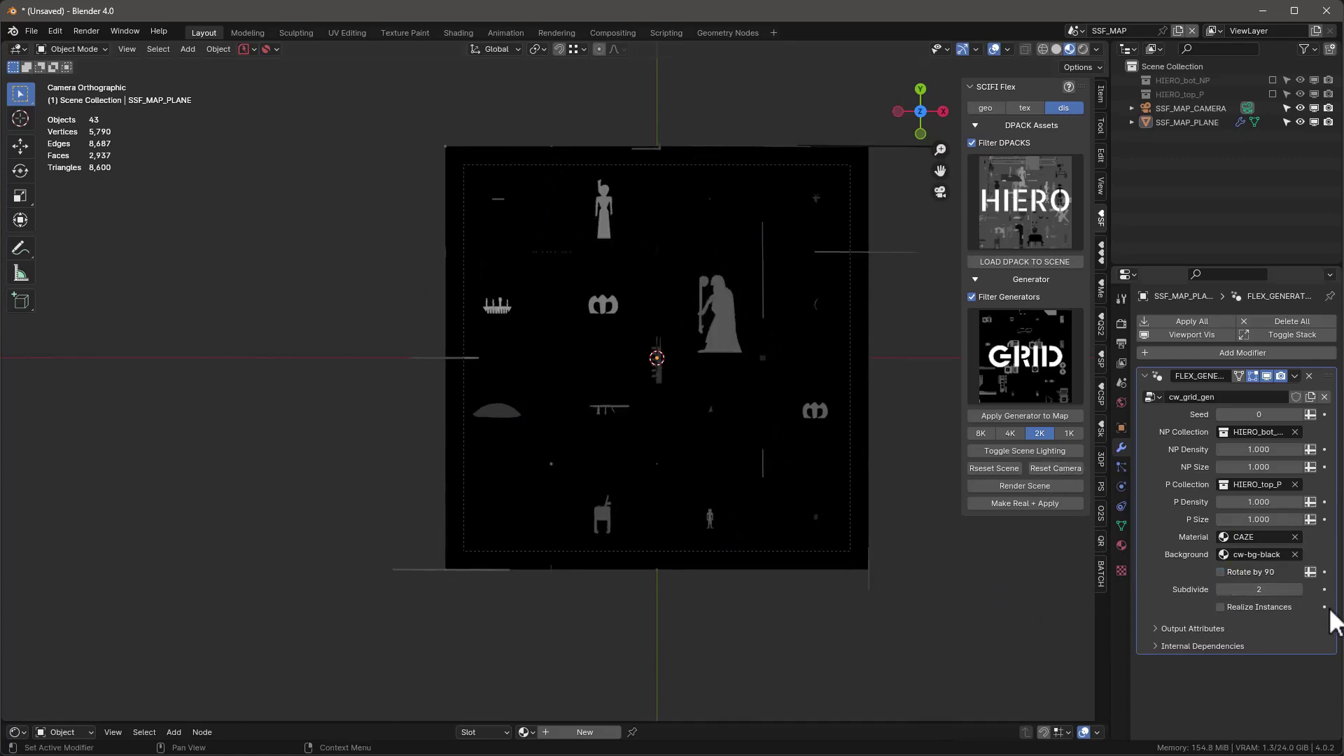
{"action": "left_click", "coordinate": [1299, 590]}
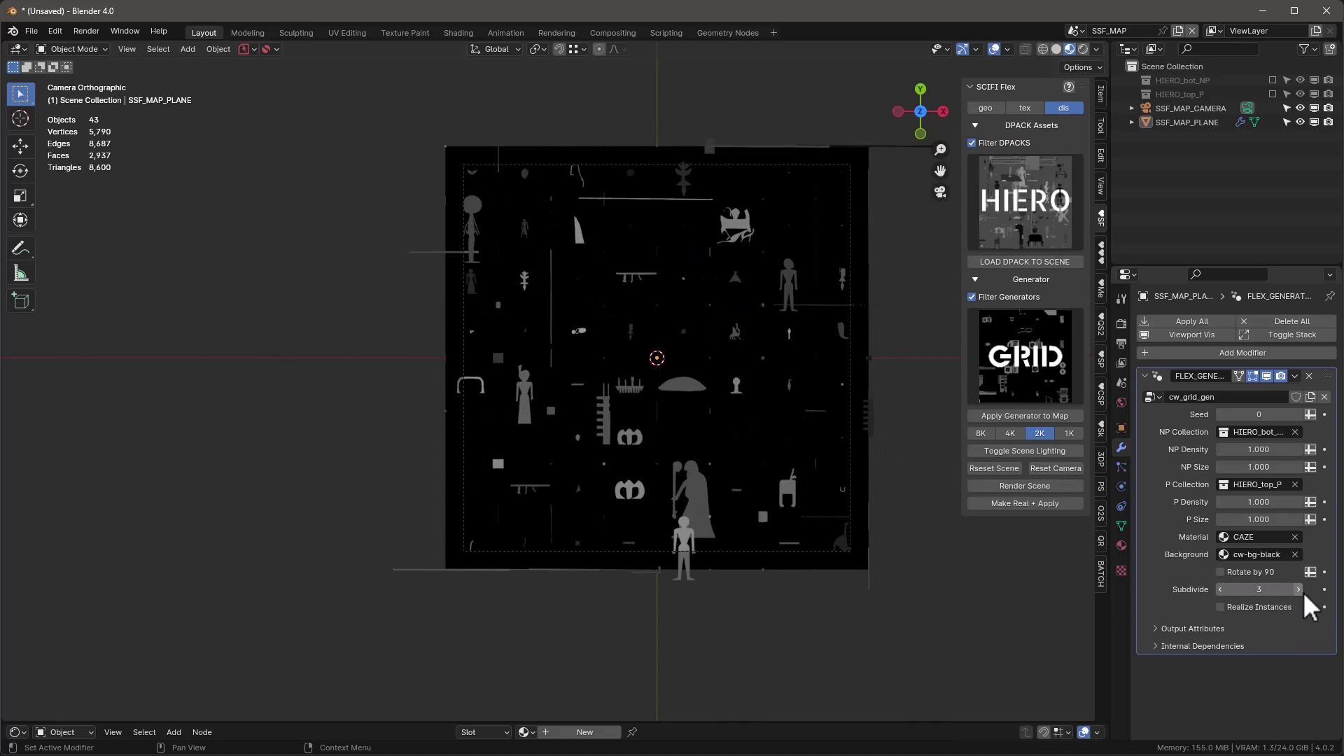
Step: Set NP Density to 0.940, NP Size to 0.550, P Density to 0.750, P Size to 0.440, Seed to 7 and Subdivide to 4
{"action": "mouse_move", "coordinate": [1259, 449]}
{"action": "left_mouse_down"}
{"action": "mouse_move", "coordinate": [1250, 467]}
{"action": "mouse_move", "coordinate": [1222, 467]}
{"action": "mouse_move", "coordinate": [1264, 467]}
{"action": "left_mouse_up"}
{"action": "mouse_move", "coordinate": [1259, 520]}
{"action": "left_mouse_down"}
{"action": "mouse_move", "coordinate": [1306, 519]}
{"action": "mouse_move", "coordinate": [1277, 519]}
{"action": "left_mouse_up"}
{"action": "left_click", "coordinate": [1300, 415]}
{"action": "left_click_drag", "start_coordinate": [1299, 415], "coordinate": [1317, 414]}
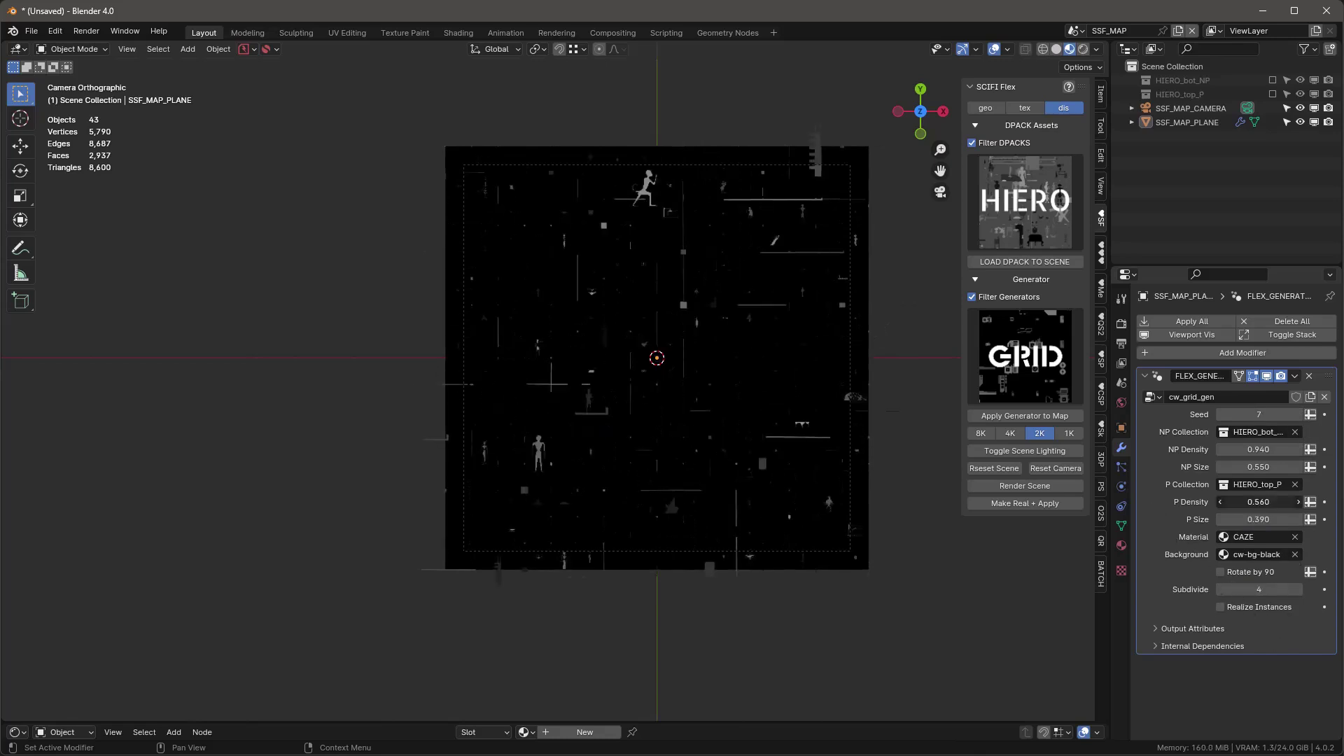
{"action": "mouse_move", "coordinate": [1264, 502]}
{"action": "left_mouse_down"}
{"action": "mouse_move", "coordinate": [1220, 502]}
{"action": "mouse_move", "coordinate": [1246, 520]}
{"action": "left_mouse_up"}
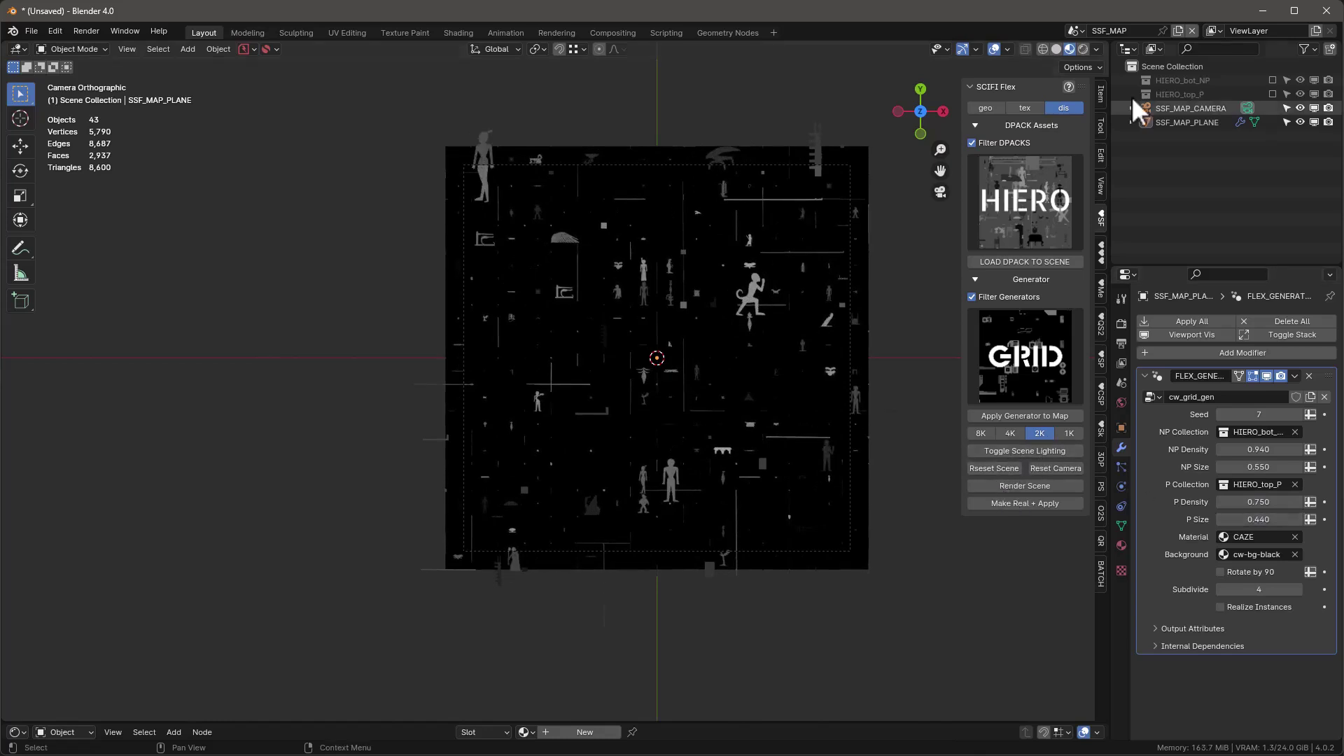
Step: Preview the HIERO grid map in rendered shading with scene lighting on and off, render the scene, and inspect the rendered image
{"action": "left_click", "coordinate": [1084, 49]}
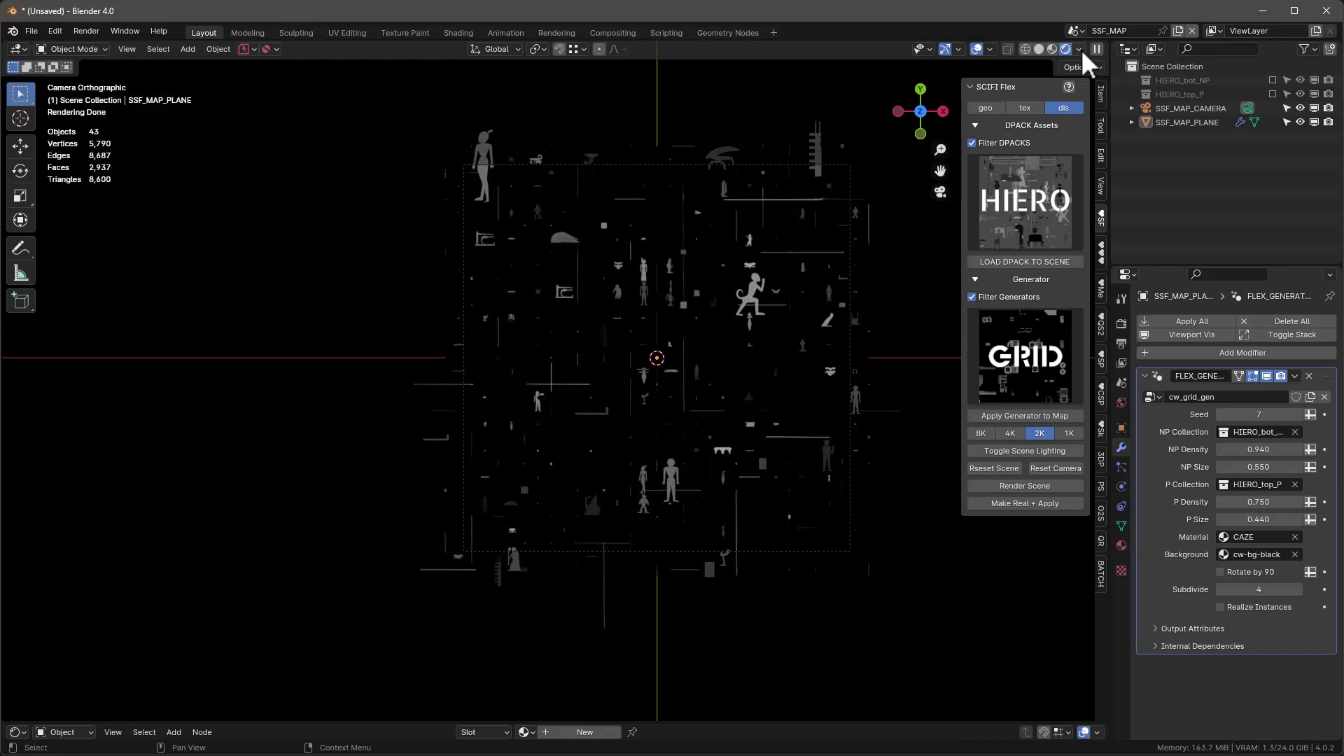
{"action": "left_click", "coordinate": [1044, 449]}
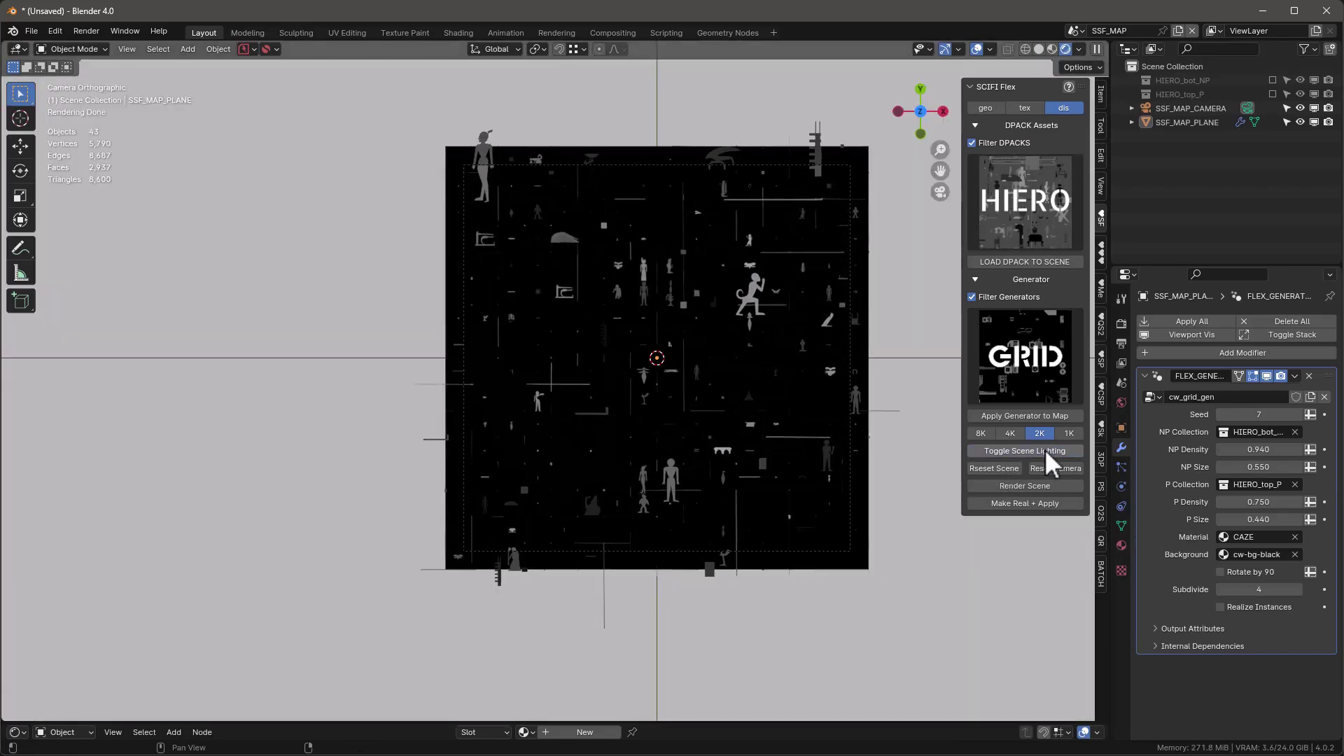
{"action": "left_click", "coordinate": [1045, 449]}
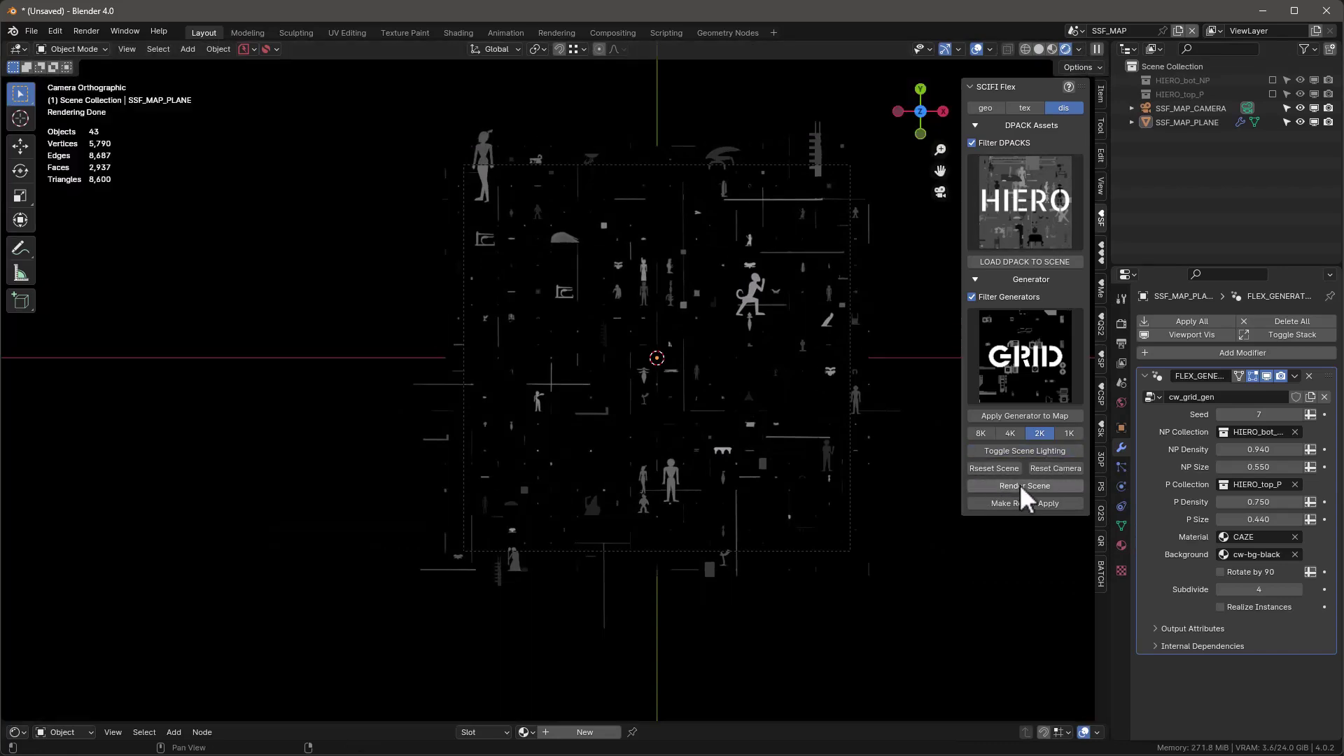
{"action": "left_click", "coordinate": [1022, 485]}
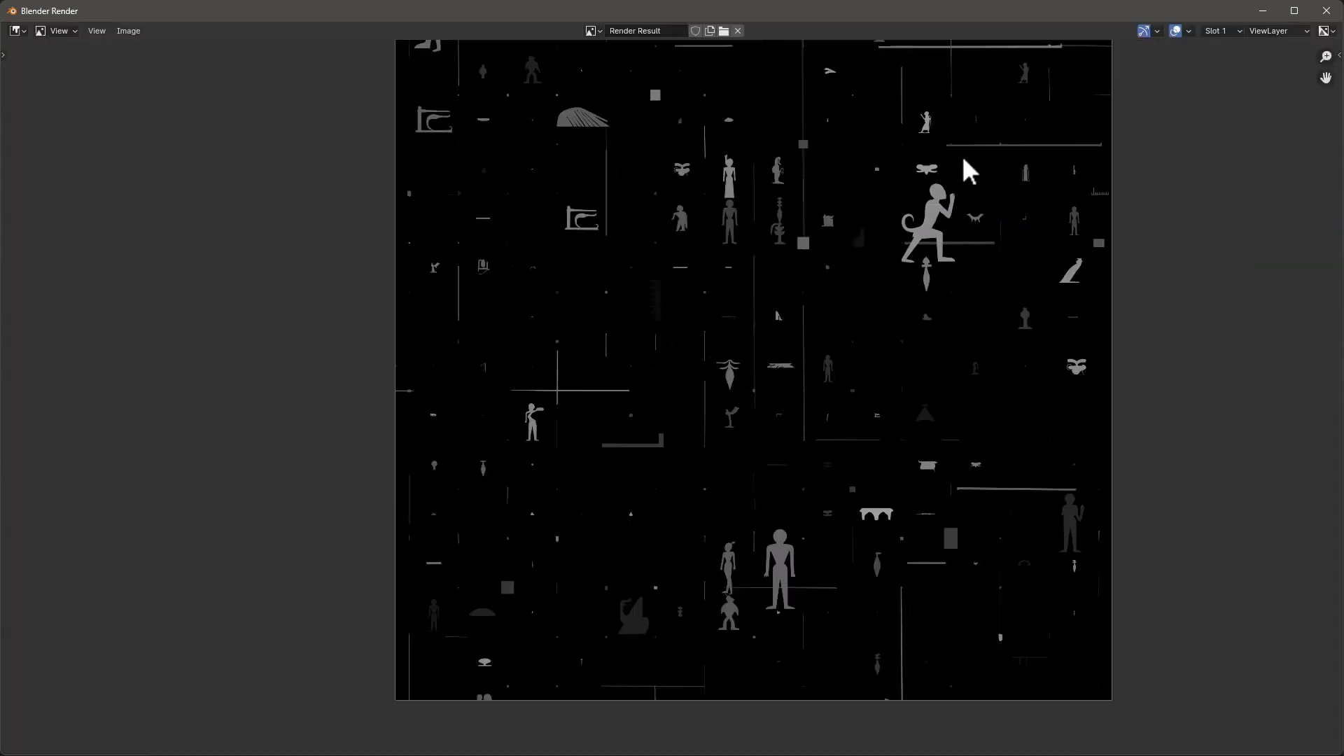
{"action": "scroll", "coordinate": [964, 160], "scroll_direction": "up", "scroll_amount": 1}
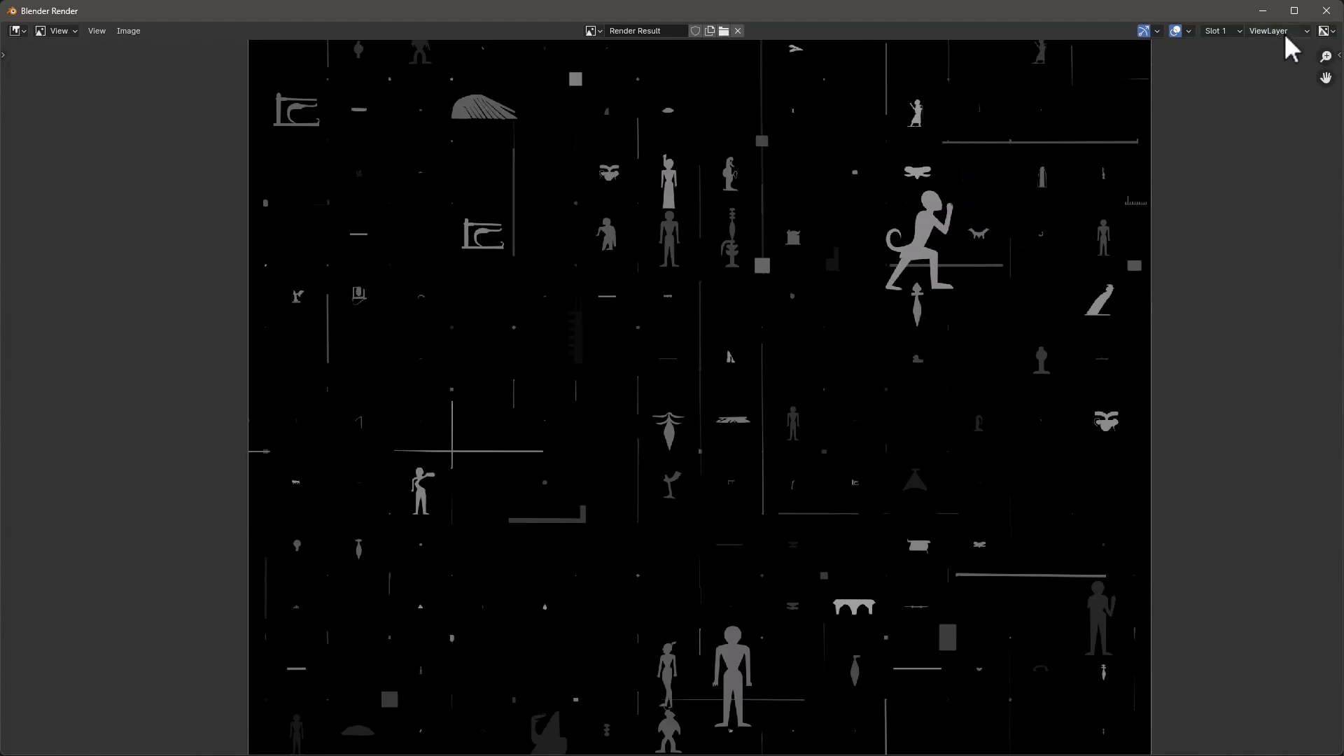
Step: Close the rendered image, return the map to its camera view and reset the scene
{"action": "left_click", "coordinate": [1326, 10]}
{"action": "scroll", "coordinate": [573, 382], "scroll_direction": "up", "scroll_amount": 3}
{"action": "middle_click_drag", "start_coordinate": [579, 393], "coordinate": [672, 364]}
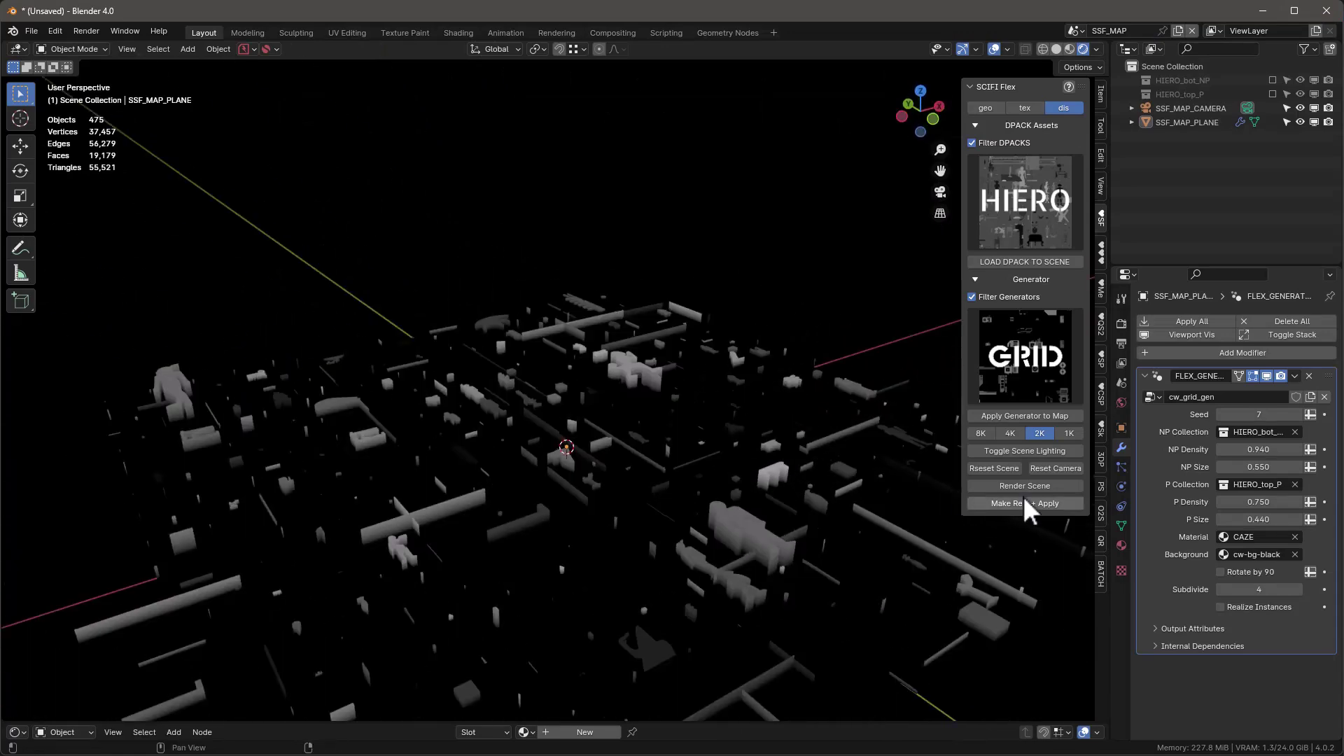
{"action": "left_click", "coordinate": [1069, 465]}
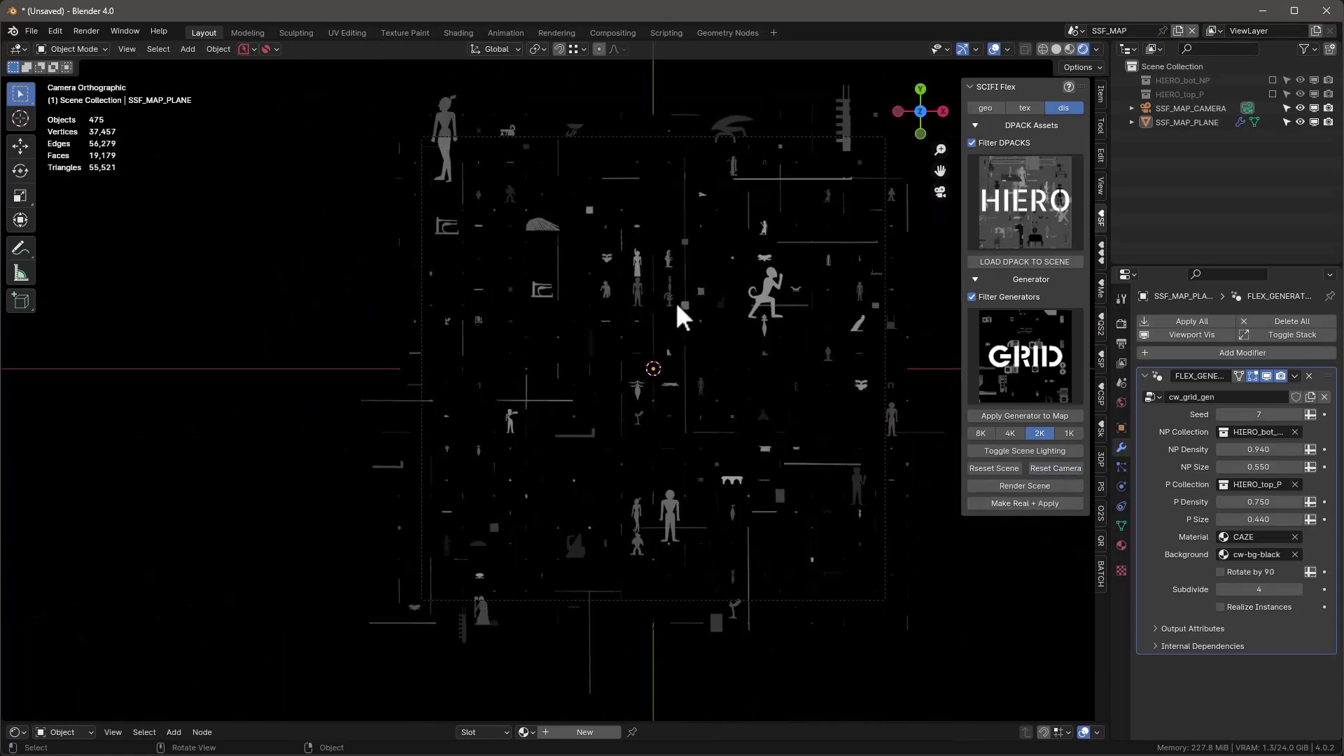
{"action": "left_click", "coordinate": [994, 468]}
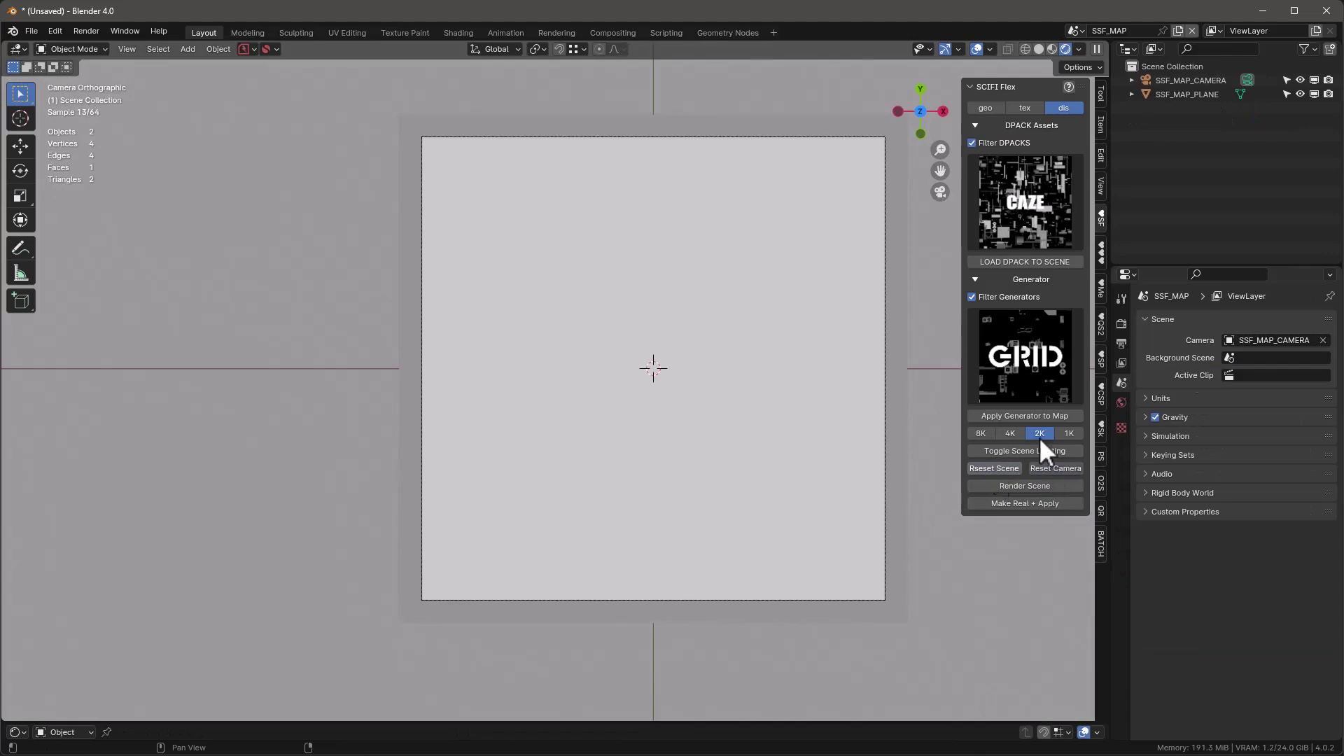
Step: Load the KARISE pack and apply the SHAPES generator to the map
{"action": "left_click", "coordinate": [1039, 195]}
{"action": "left_click", "coordinate": [1056, 285]}
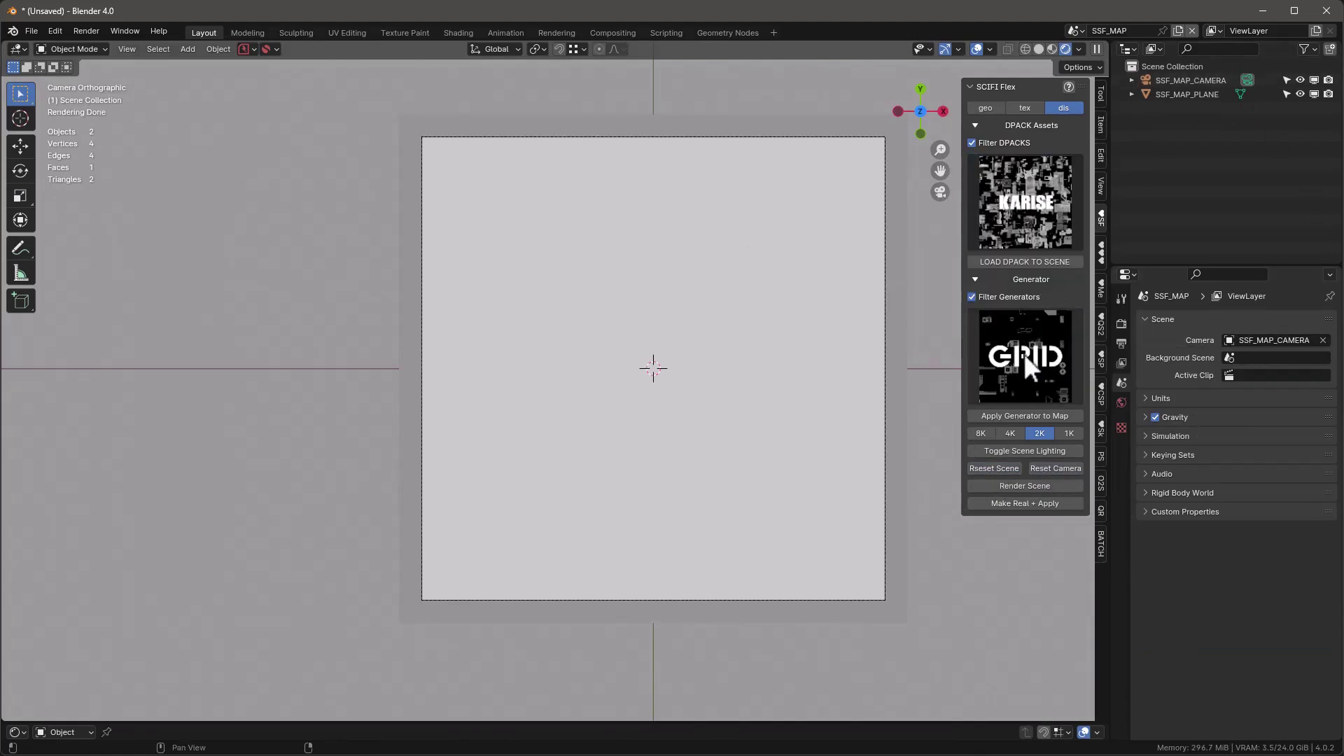
{"action": "left_click", "coordinate": [1028, 364]}
{"action": "left_click", "coordinate": [1065, 447]}
{"action": "left_click", "coordinate": [1024, 415]}
Step: Reset the camera to frame the map and assign cw-bg-black as the generator's background
{"action": "middle_click_drag", "start_coordinate": [771, 471], "coordinate": [829, 378]}
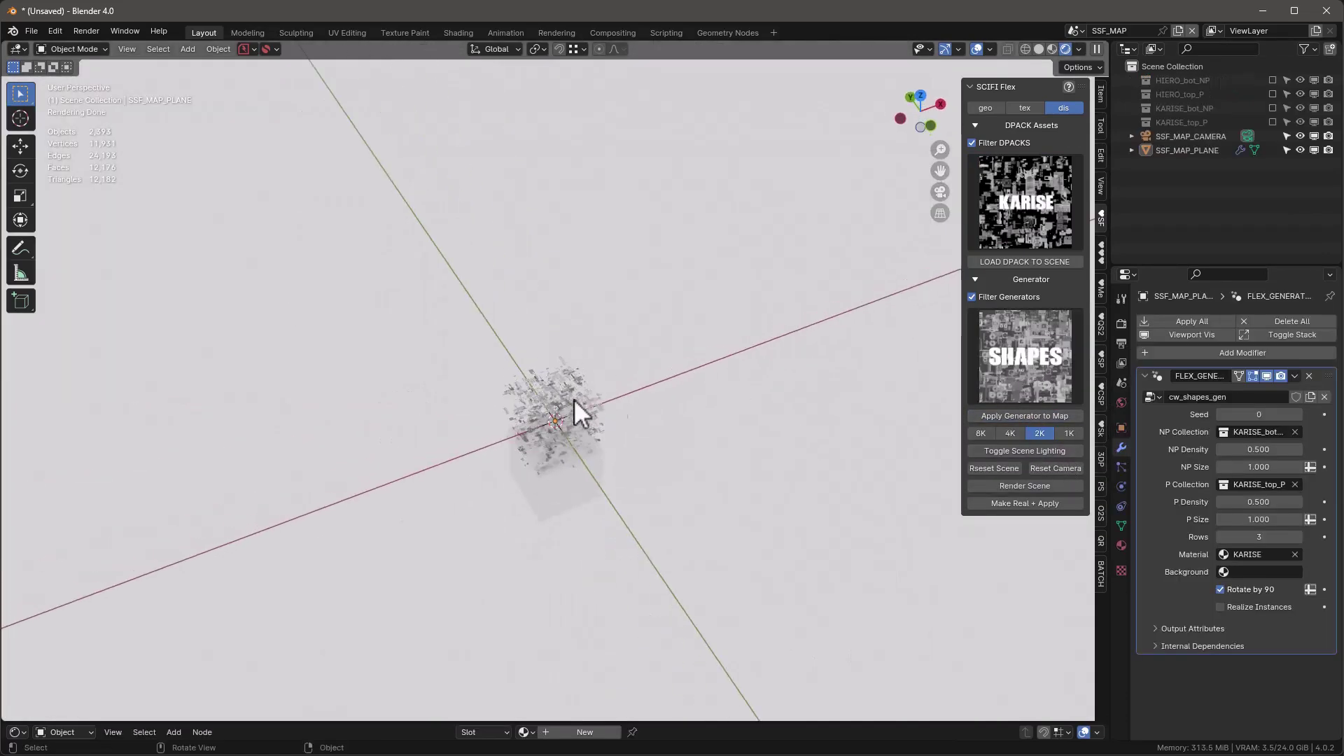
{"action": "left_click", "coordinate": [1056, 468]}
{"action": "left_click", "coordinate": [1025, 201]}
{"action": "key", "text": "Home"}
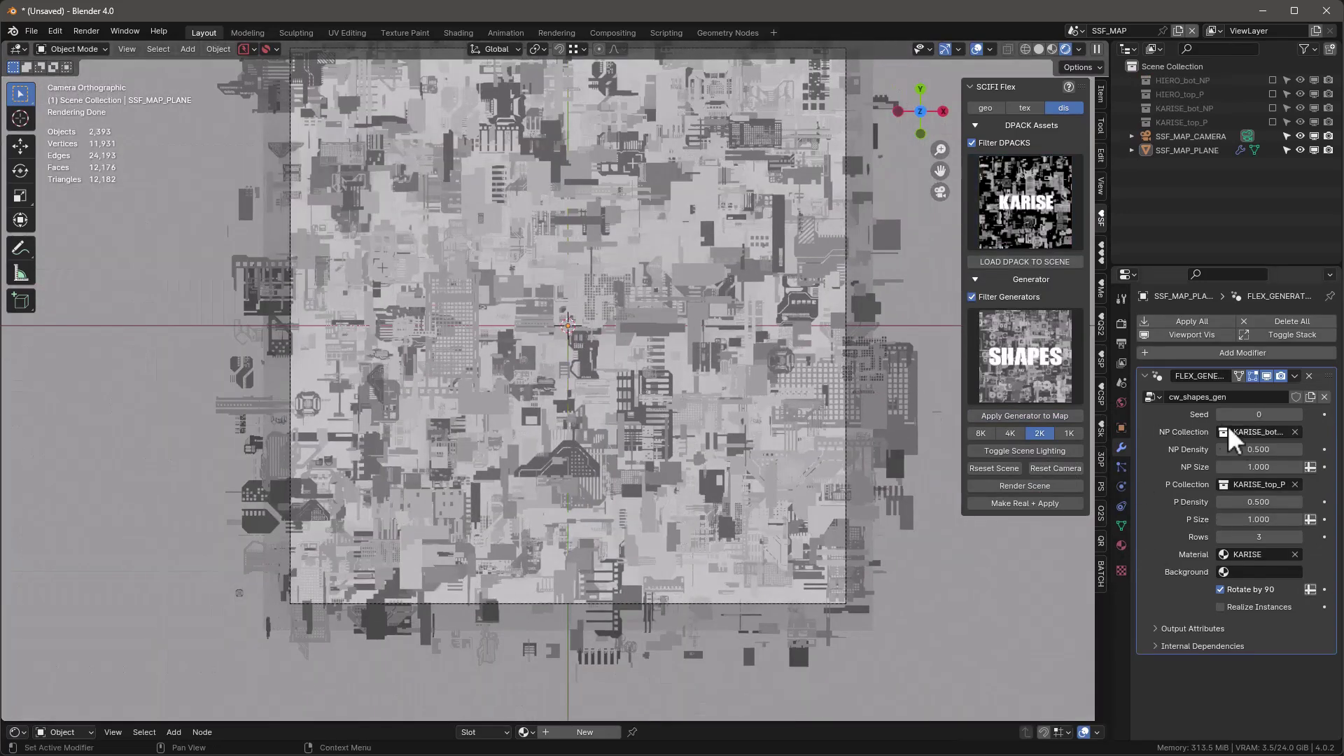
{"action": "left_click", "coordinate": [1261, 572]}
{"action": "left_click", "coordinate": [1259, 616]}
{"action": "scroll", "coordinate": [609, 427], "scroll_direction": "up", "scroll_amount": 1}
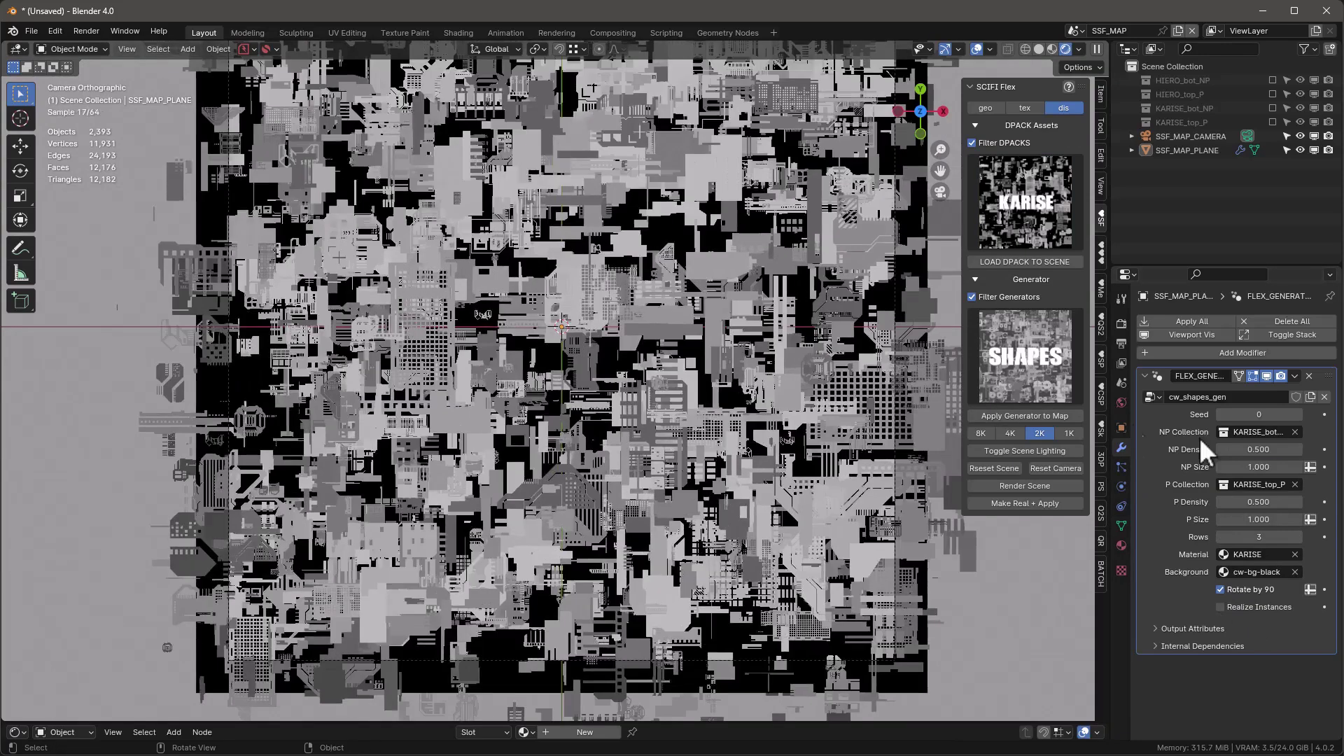
Step: Set the generator's P Density to 0.000 and its NP Density to 0.280
{"action": "left_click_drag", "start_coordinate": [1258, 450], "coordinate": [1219, 450]}
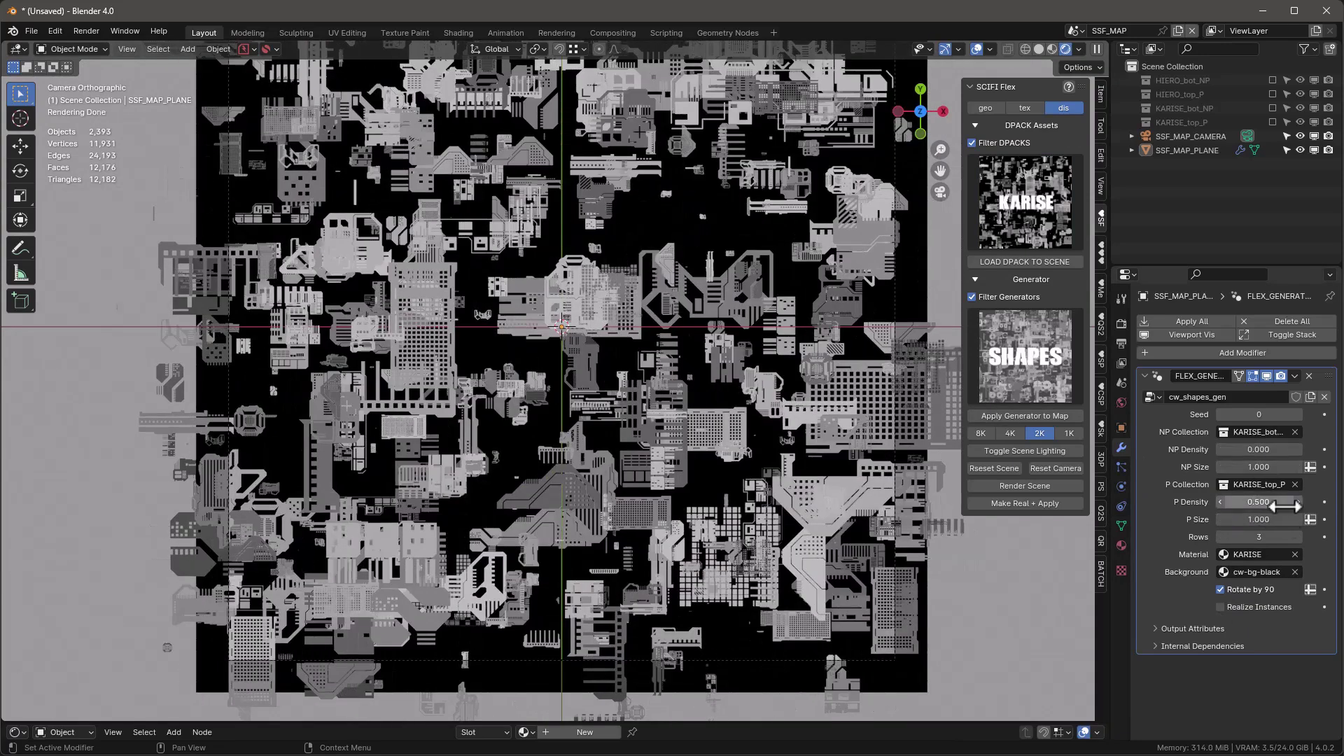
{"action": "left_click_drag", "start_coordinate": [1288, 502], "coordinate": [1232, 502]}
{"action": "left_click_drag", "start_coordinate": [1246, 449], "coordinate": [1271, 449]}
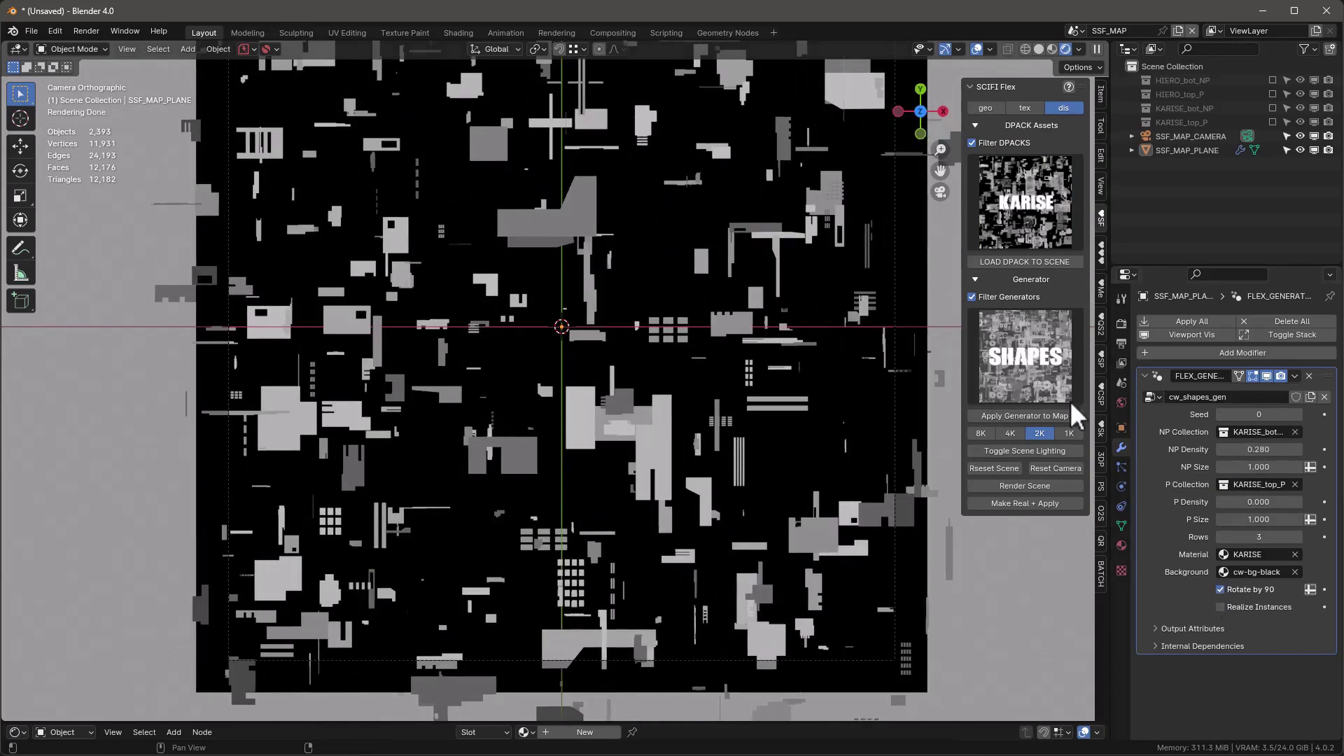
{"action": "left_click", "coordinate": [995, 469]}
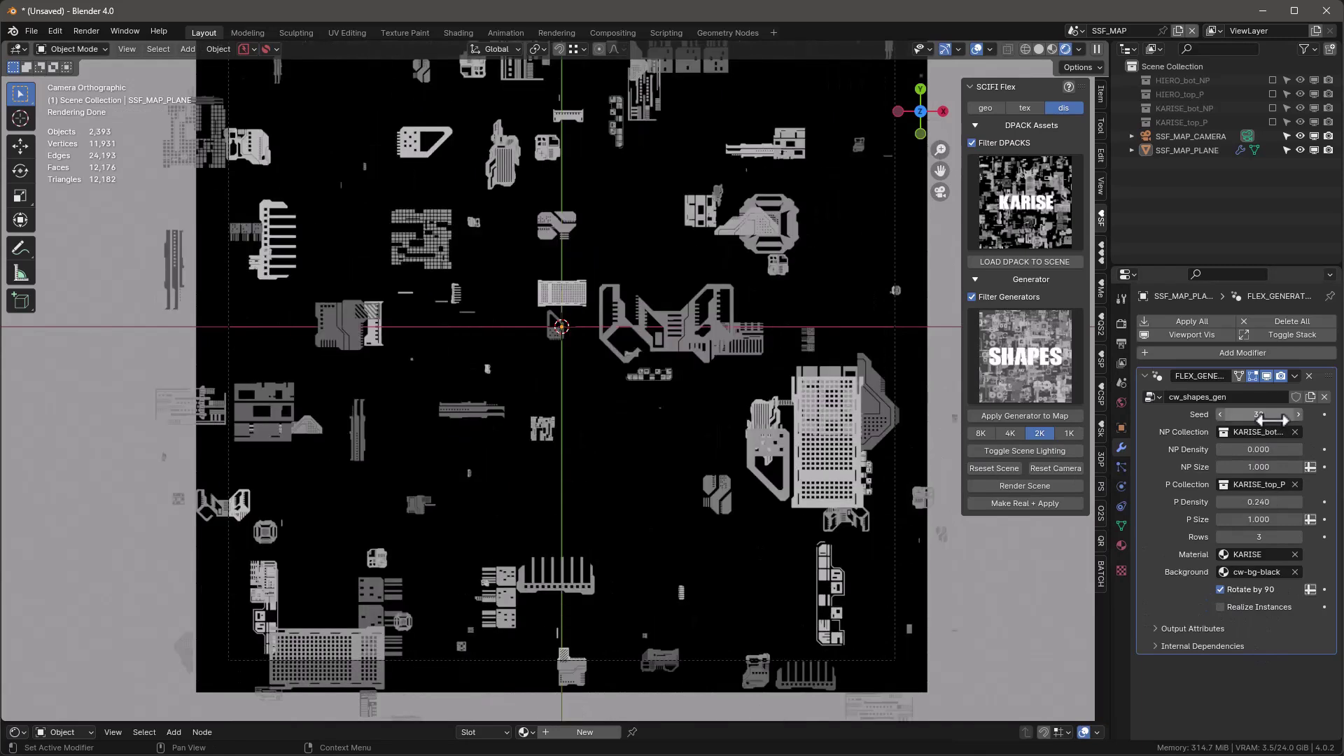
{"action": "left_click", "coordinate": [1042, 203]}
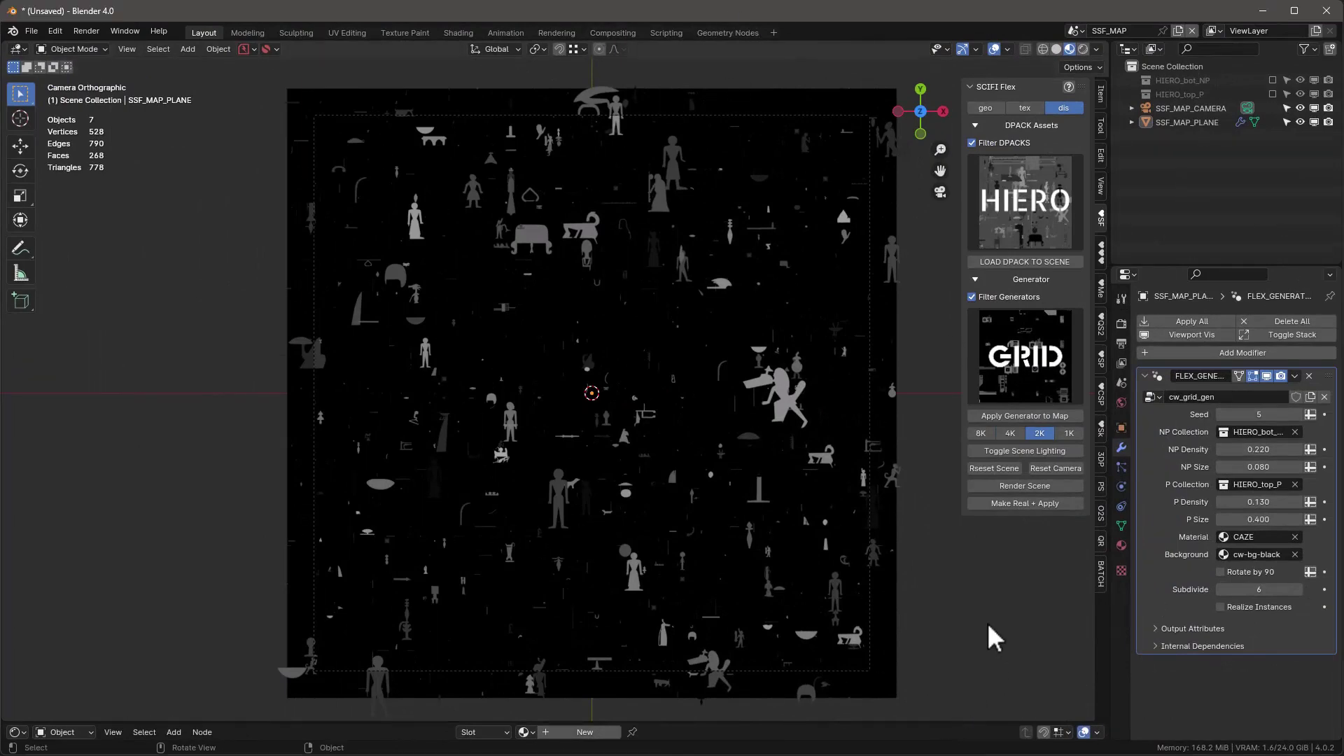
Step: Look at SCIFI Flex's tex mode, return to dis, and compare the default Scene with the SSF_MAP scene
{"action": "left_click", "coordinate": [1025, 107]}
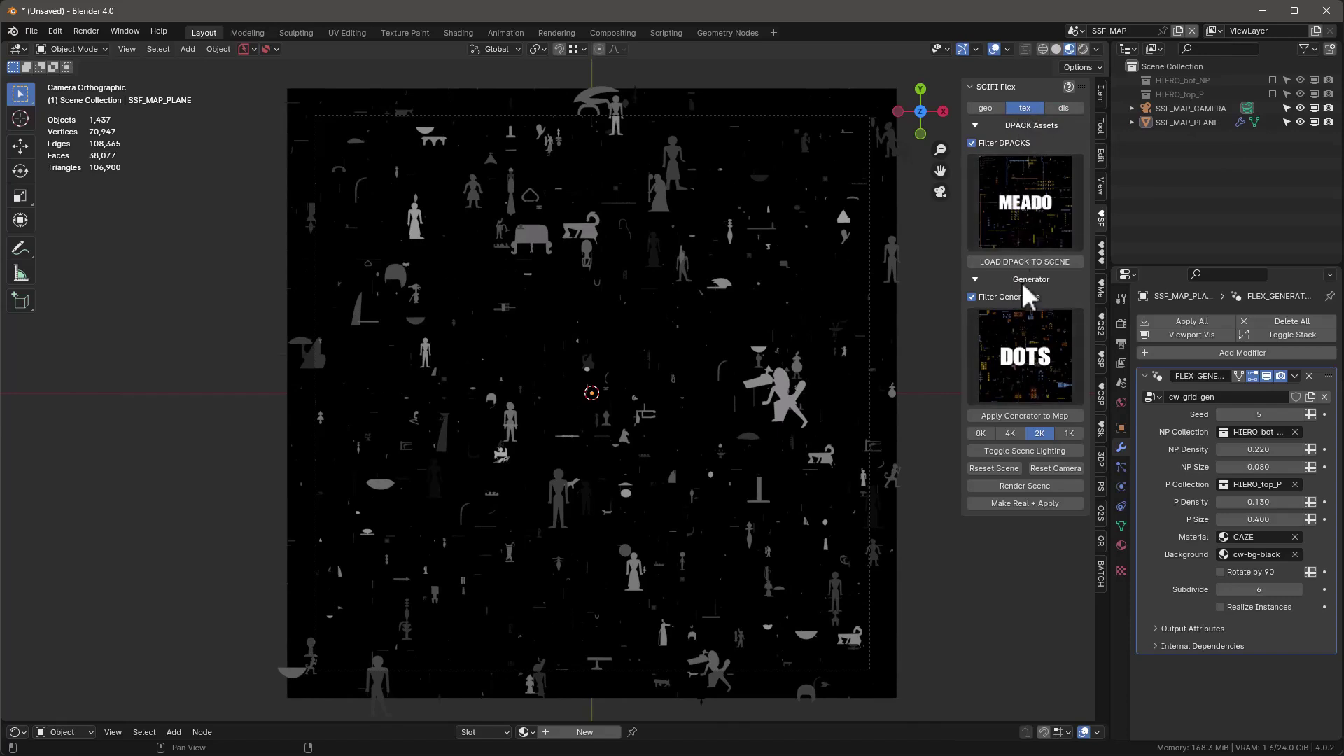
{"action": "left_click", "coordinate": [1063, 108]}
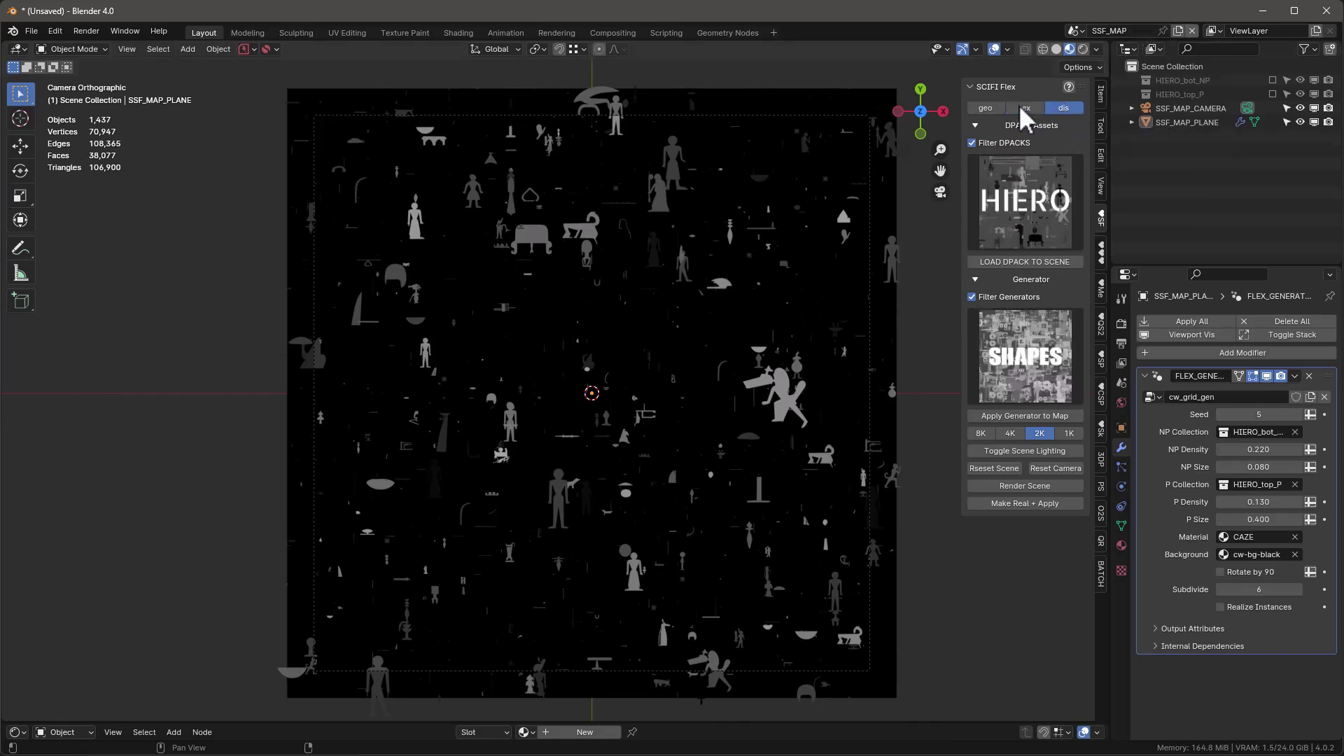
{"action": "double_click", "coordinate": [1091, 30]}
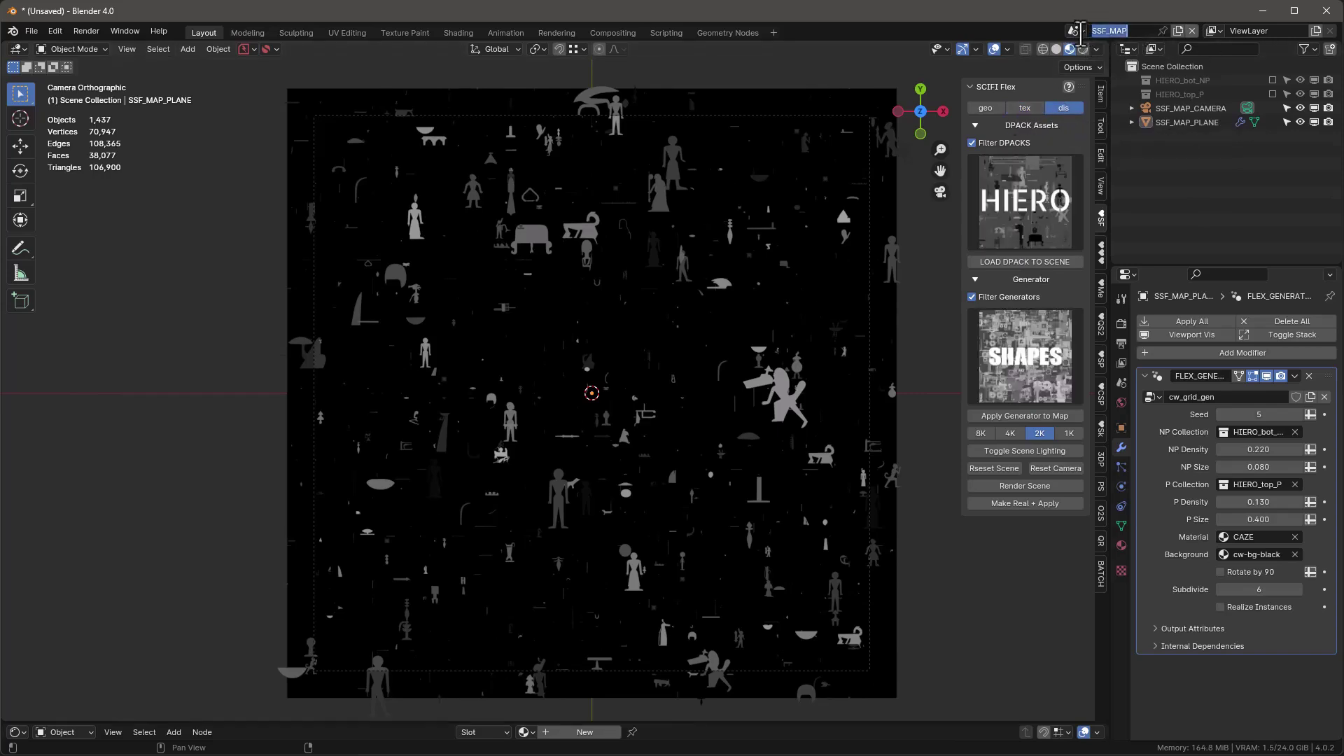
{"action": "left_click", "coordinate": [1075, 30]}
{"action": "left_click", "coordinate": [1074, 31]}
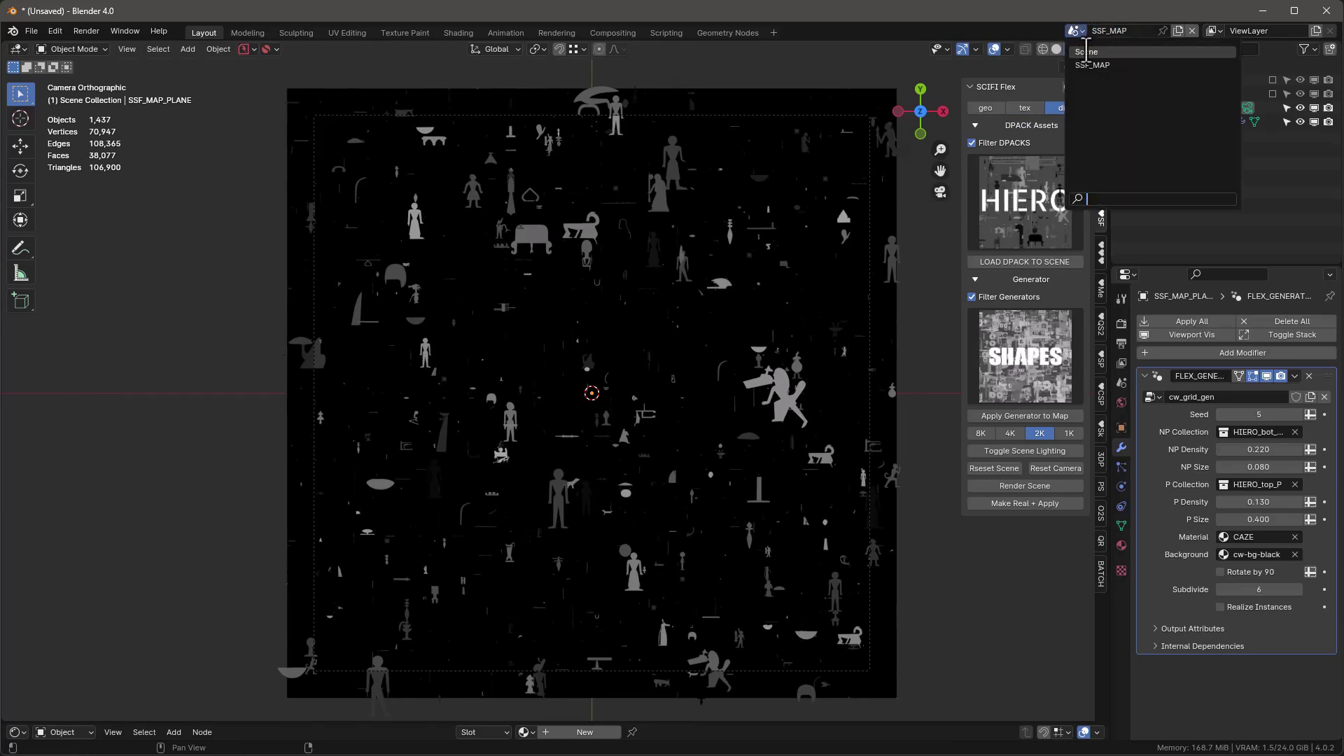
{"action": "left_click", "coordinate": [1086, 51]}
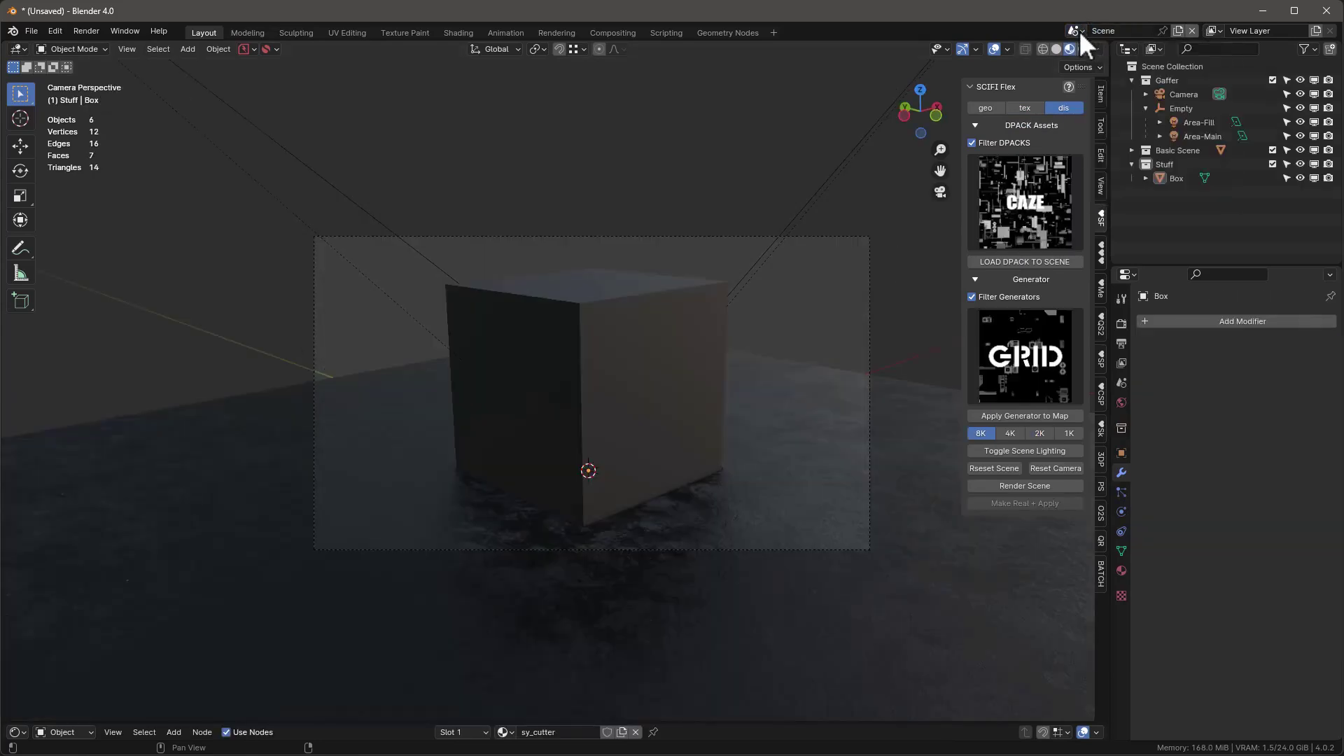
{"action": "left_click", "coordinate": [1078, 30]}
{"action": "left_click", "coordinate": [1087, 66]}
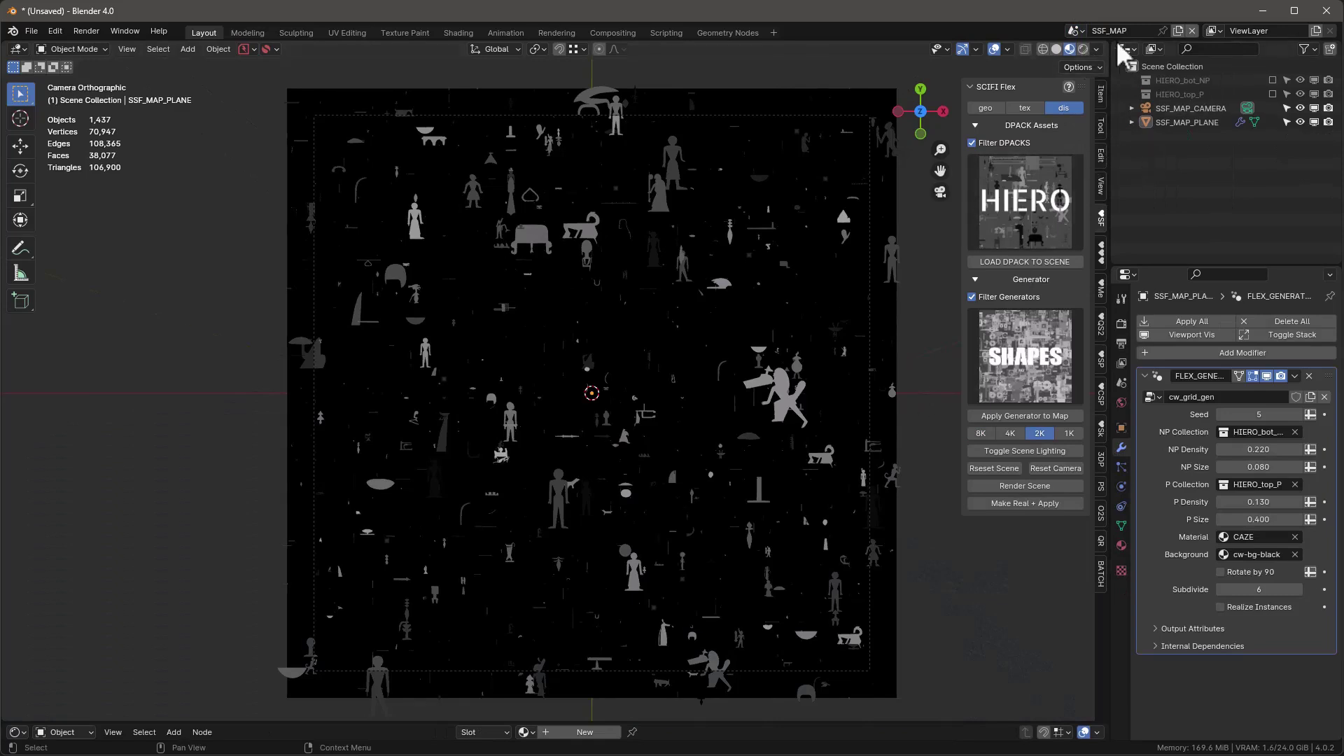
Step: Switch to the default Scene, set SCIFI Flex to geo mode and delete the box
{"action": "left_click", "coordinate": [1075, 31]}
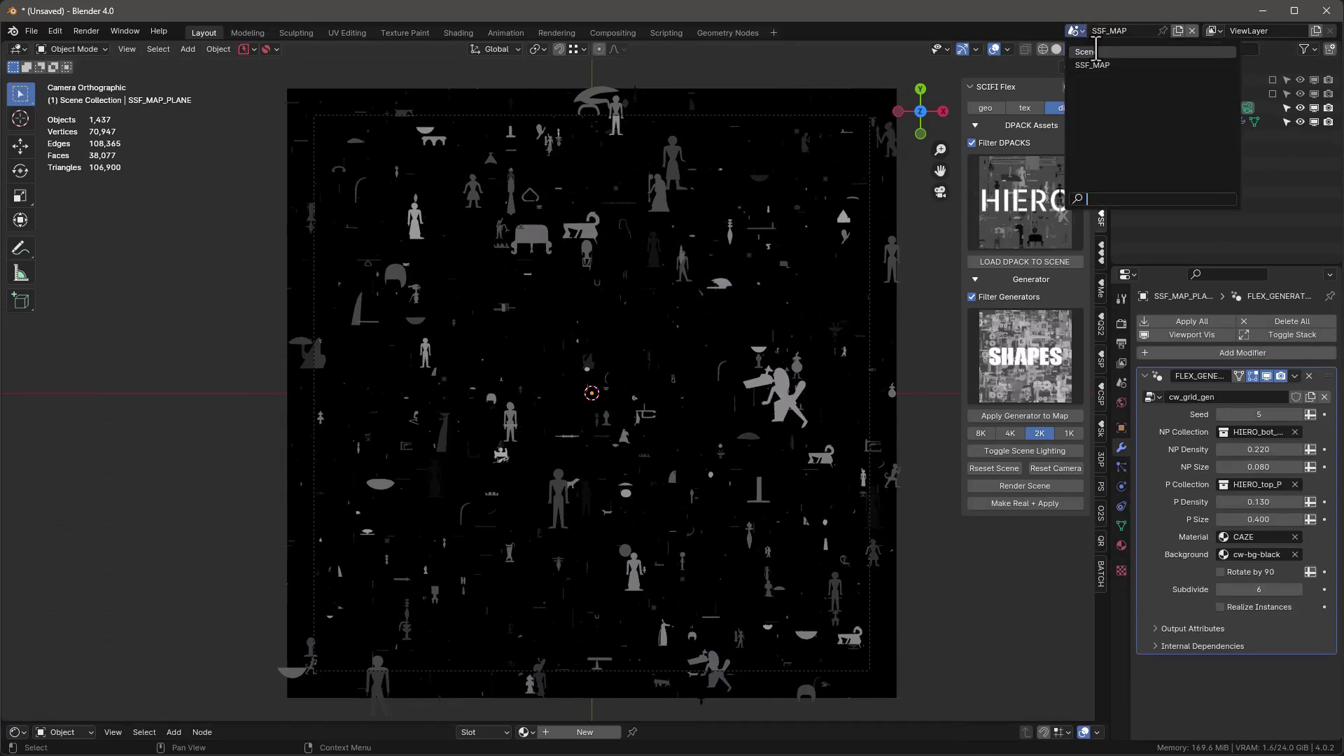
{"action": "left_click", "coordinate": [984, 107]}
{"action": "middle_click_drag", "start_coordinate": [851, 342], "coordinate": [603, 350]}
{"action": "left_click", "coordinate": [603, 350]}
{"action": "key", "text": "x"}
{"action": "left_click", "coordinate": [605, 352]}
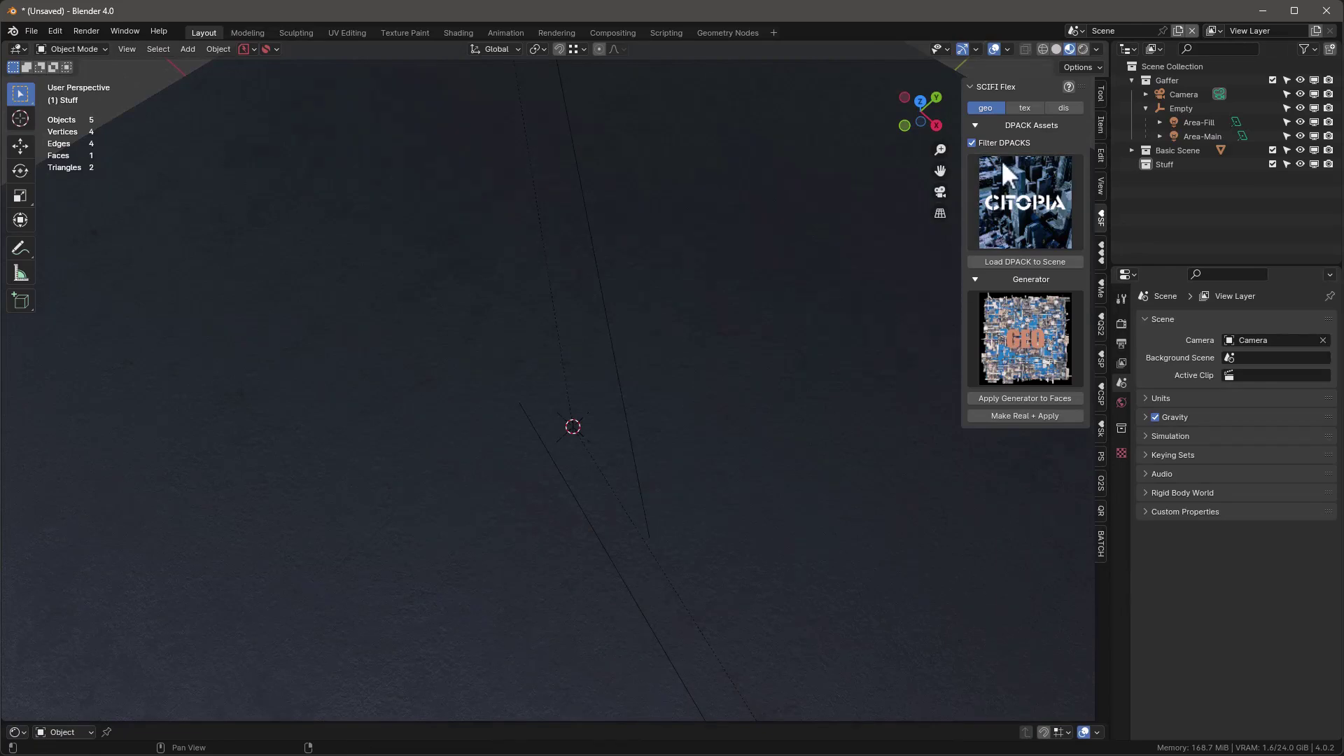
Step: Insert the 2K-Sam-Tpose character from the KIT OPS People pack into the scene
{"action": "left_click", "coordinate": [1101, 250]}
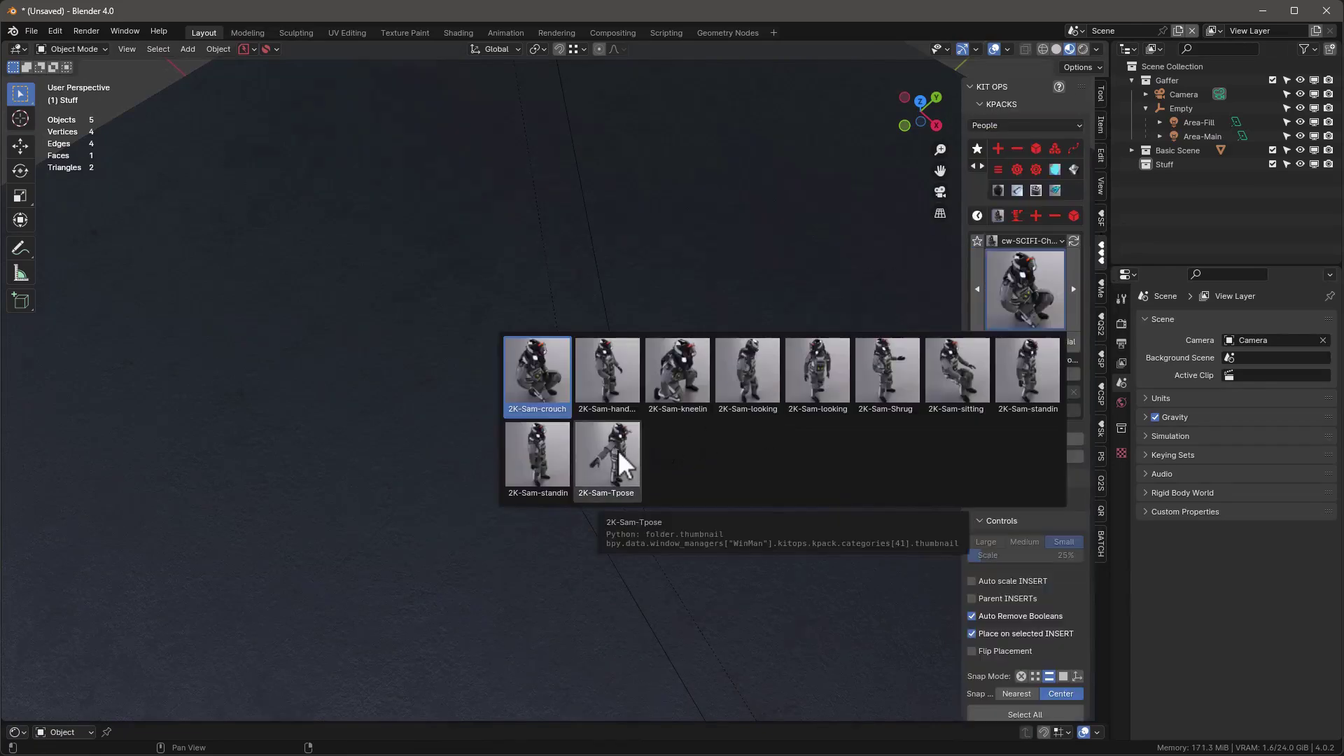
{"action": "left_click", "coordinate": [617, 449]}
{"action": "left_click", "coordinate": [1011, 341]}
Step: Rotate the T-pose character 90° in side view so it lies flat, and apply its rotation
{"action": "middle_click_drag", "start_coordinate": [910, 357], "coordinate": [683, 392]}
{"action": "key", "text": "KP_3"}
{"action": "type", "text": "r90"}
{"action": "key", "text": "Return"}
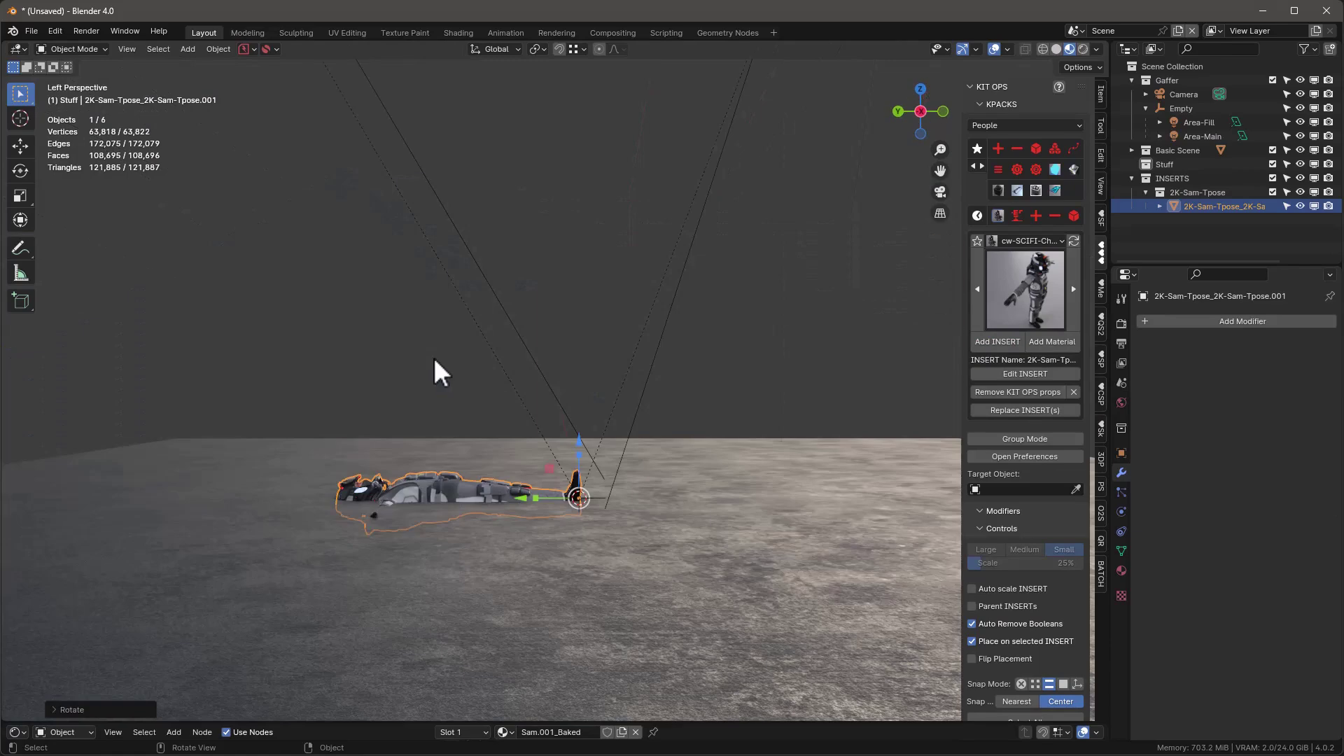
{"action": "key", "text": "ctrl+a"}
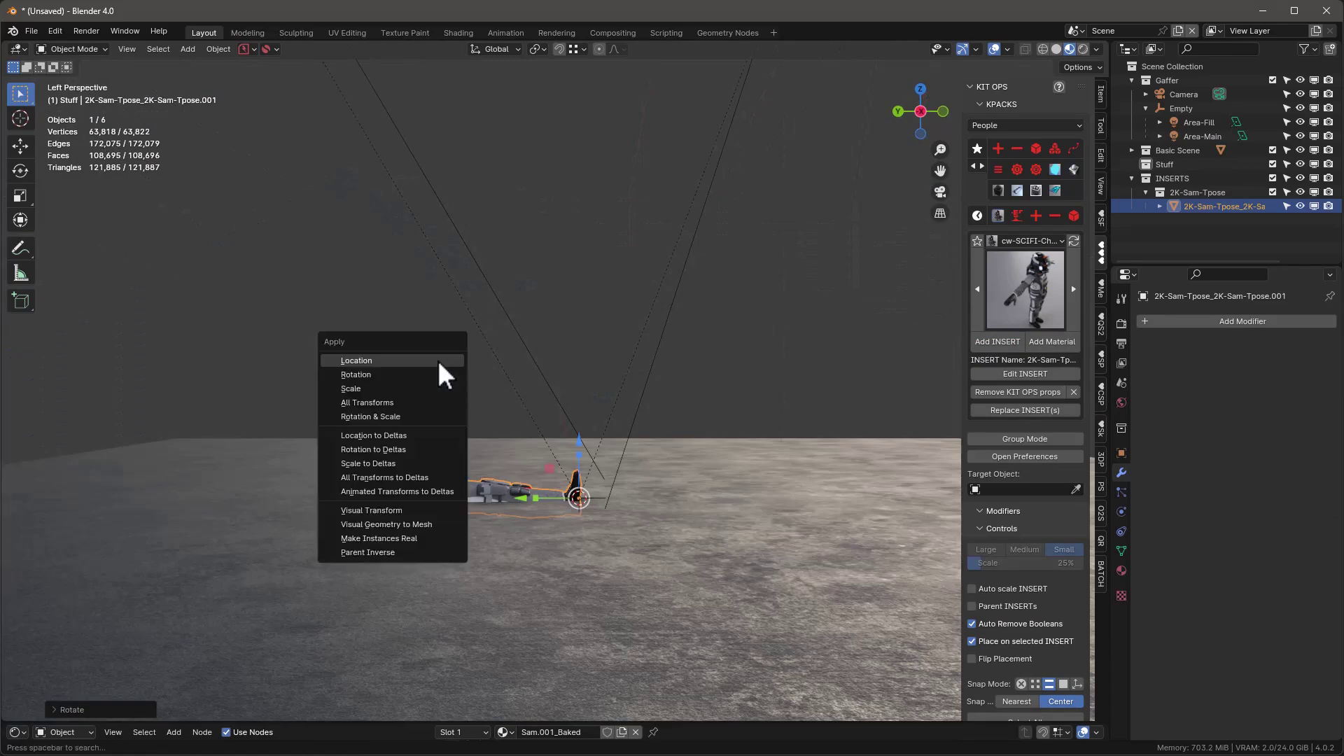
{"action": "left_click", "coordinate": [376, 374]}
Step: Delete the ground plane and link the T-pose character to the SSF_MAP scene
{"action": "key", "text": "alt+a"}
{"action": "left_click", "coordinate": [435, 493]}
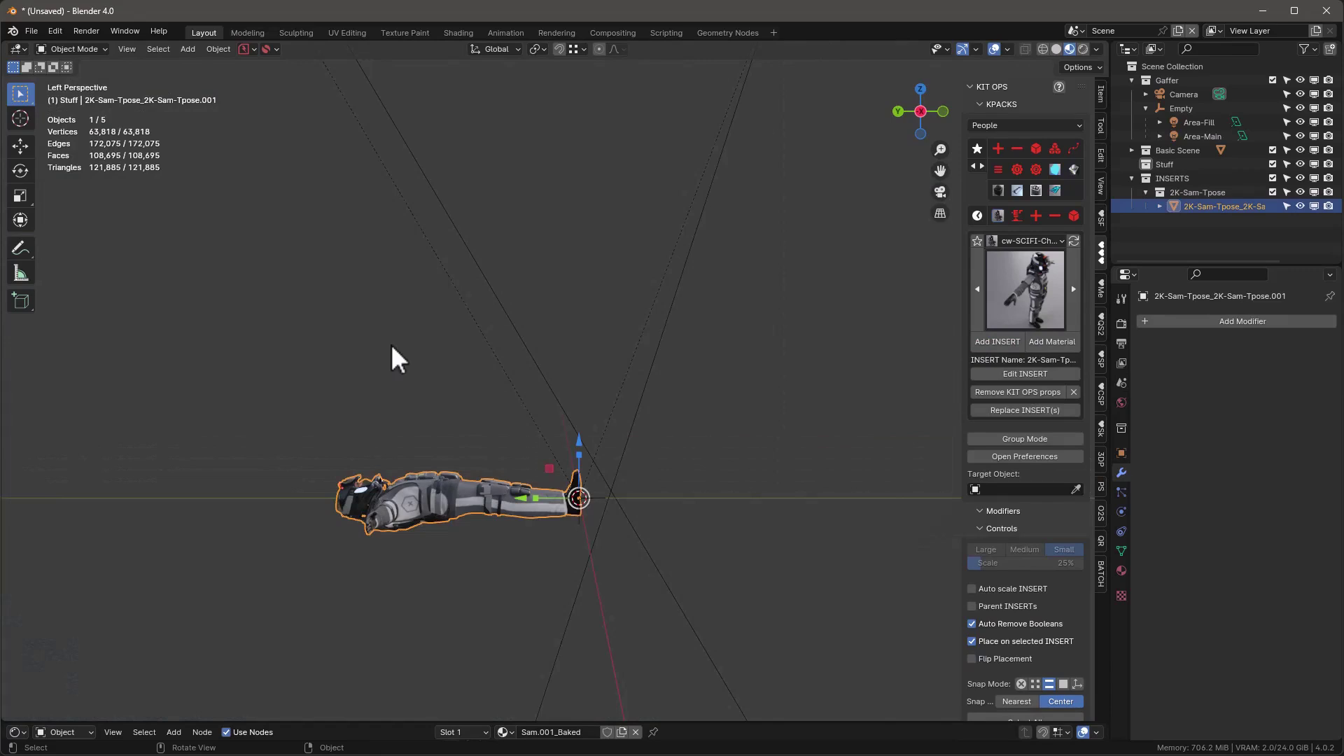
{"action": "left_click", "coordinate": [216, 50]}
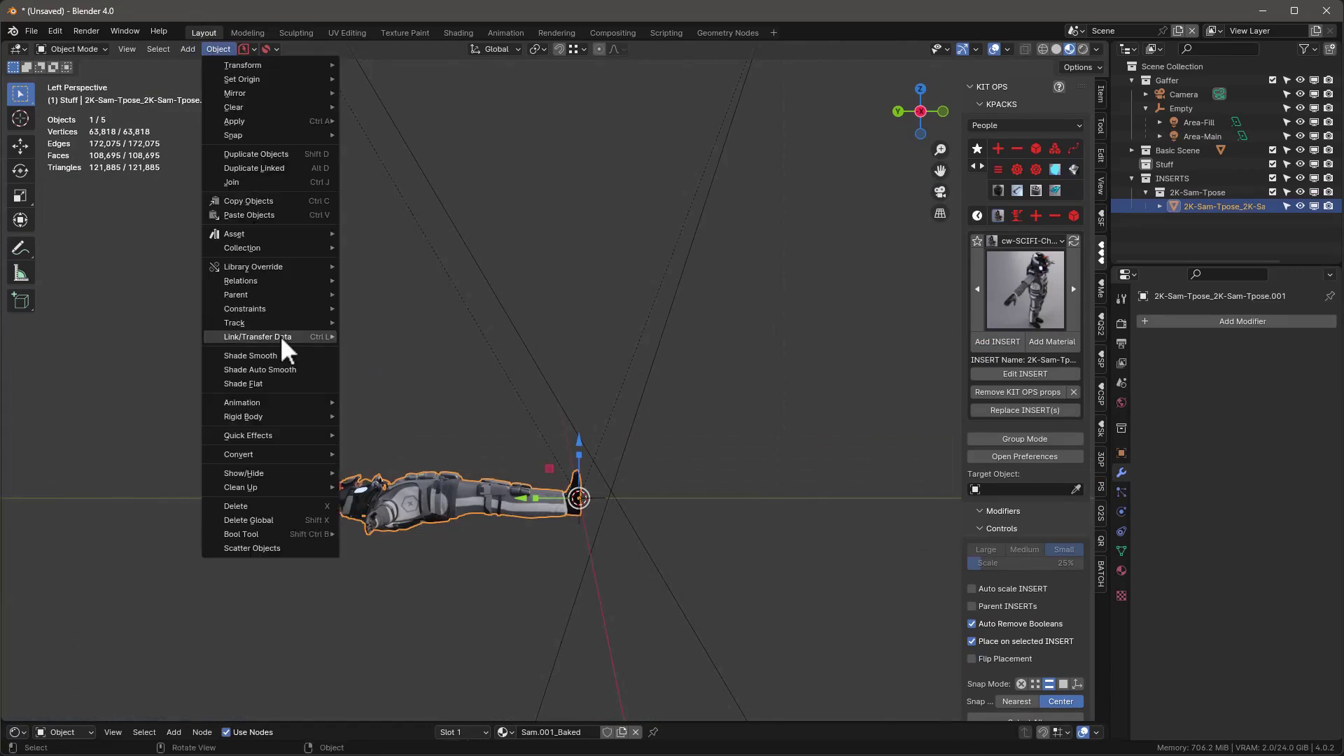
{"action": "mouse_move", "coordinate": [283, 334]}
{"action": "mouse_move", "coordinate": [411, 336]}
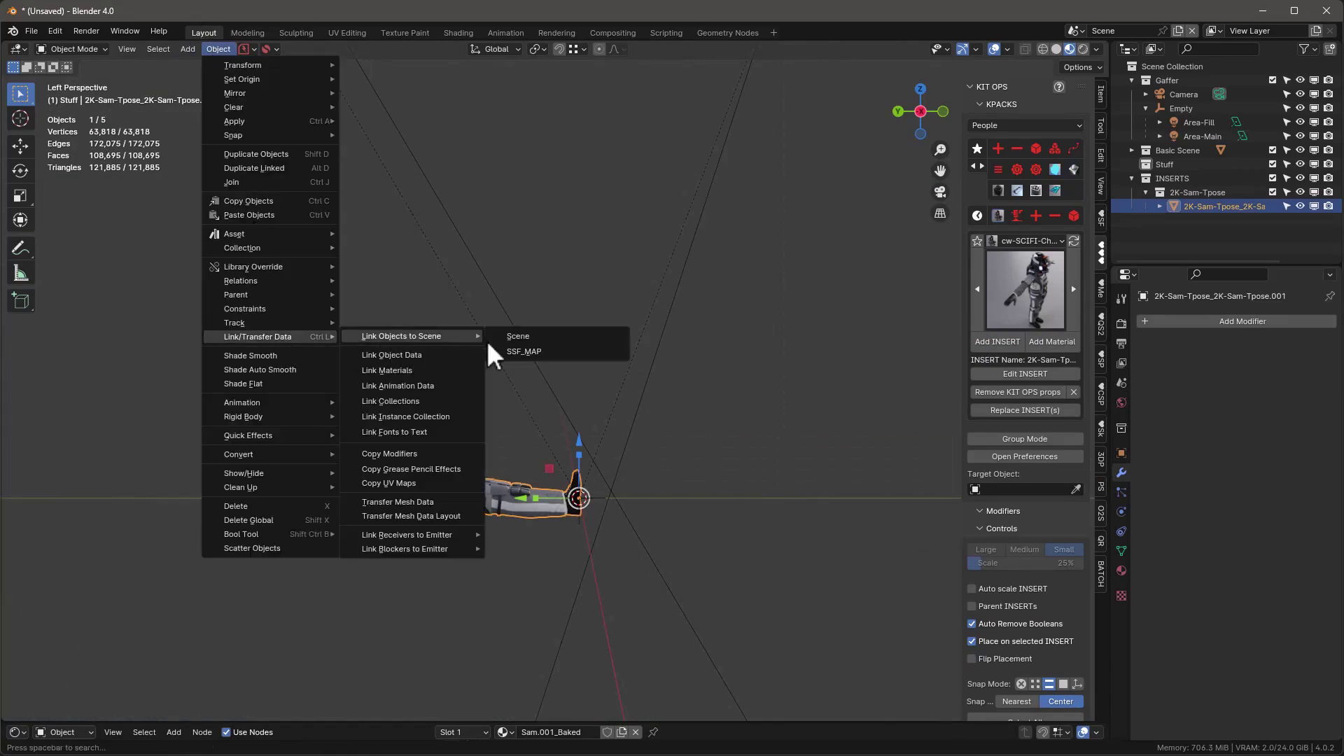
{"action": "left_click", "coordinate": [529, 352]}
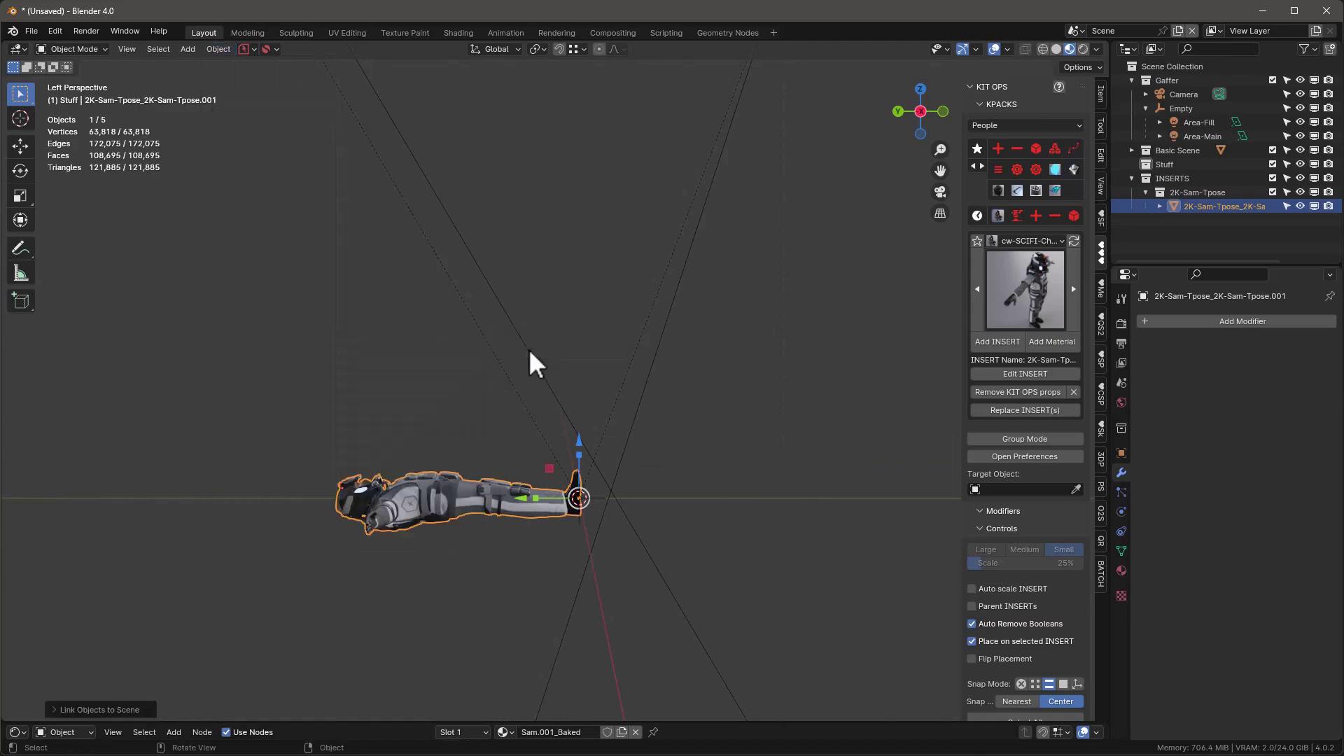
Step: Switch to the SSF_MAP scene and scale the linked character down to fit within the map plane
{"action": "left_click", "coordinate": [1073, 30]}
{"action": "left_click", "coordinate": [1106, 63]}
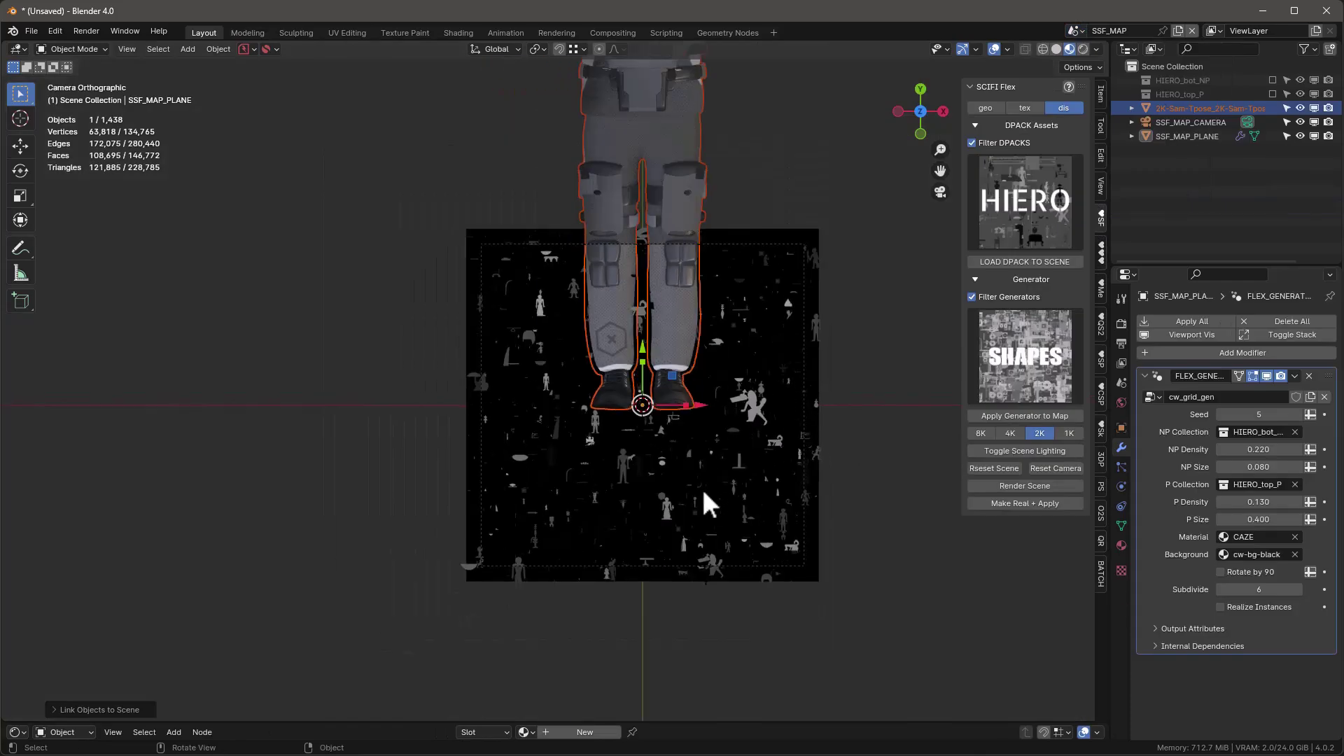
{"action": "middle_click_drag", "start_coordinate": [663, 493], "coordinate": [815, 352], "text": "alt"}
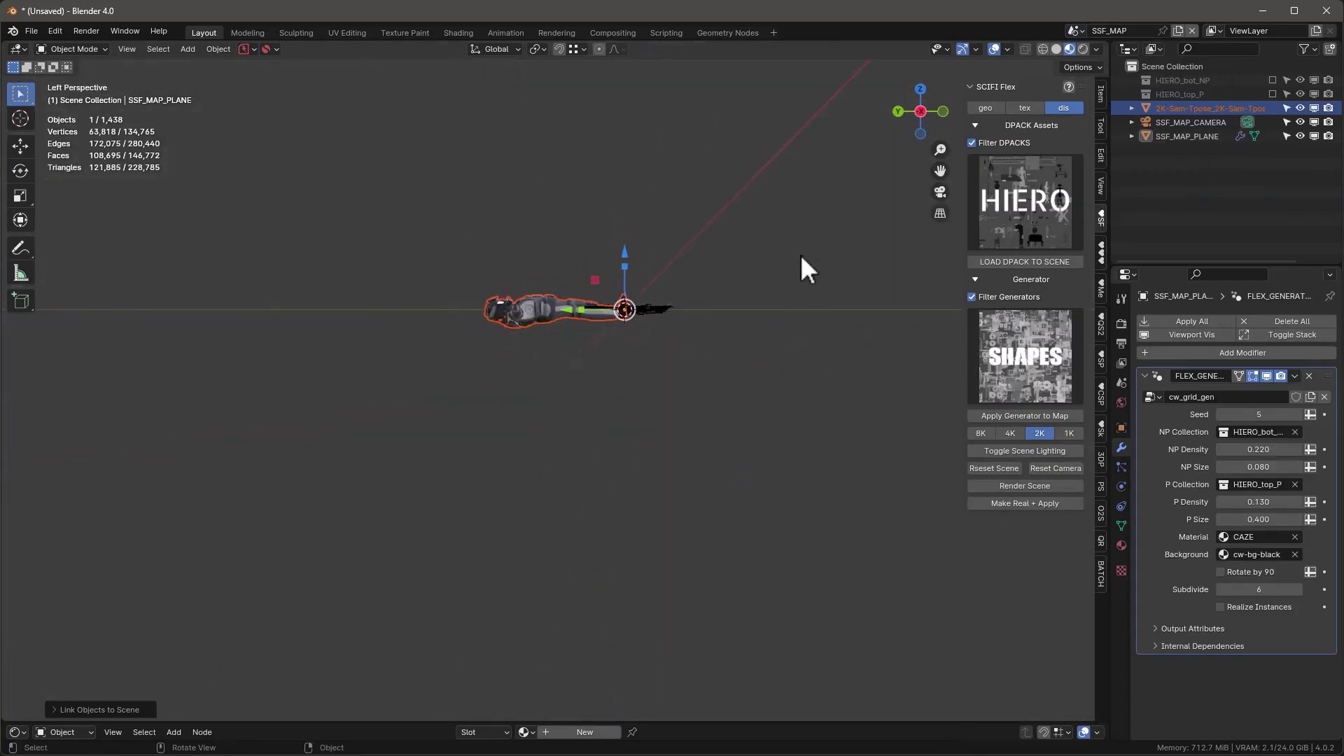
{"action": "key", "text": "KP_5"}
{"action": "key", "text": "s"}
{"action": "left_click", "coordinate": [622, 358]}
Step: Move the character along Z and then Y so it lies centred over the map plane
{"action": "key", "text": "g"}
{"action": "key", "text": "z"}
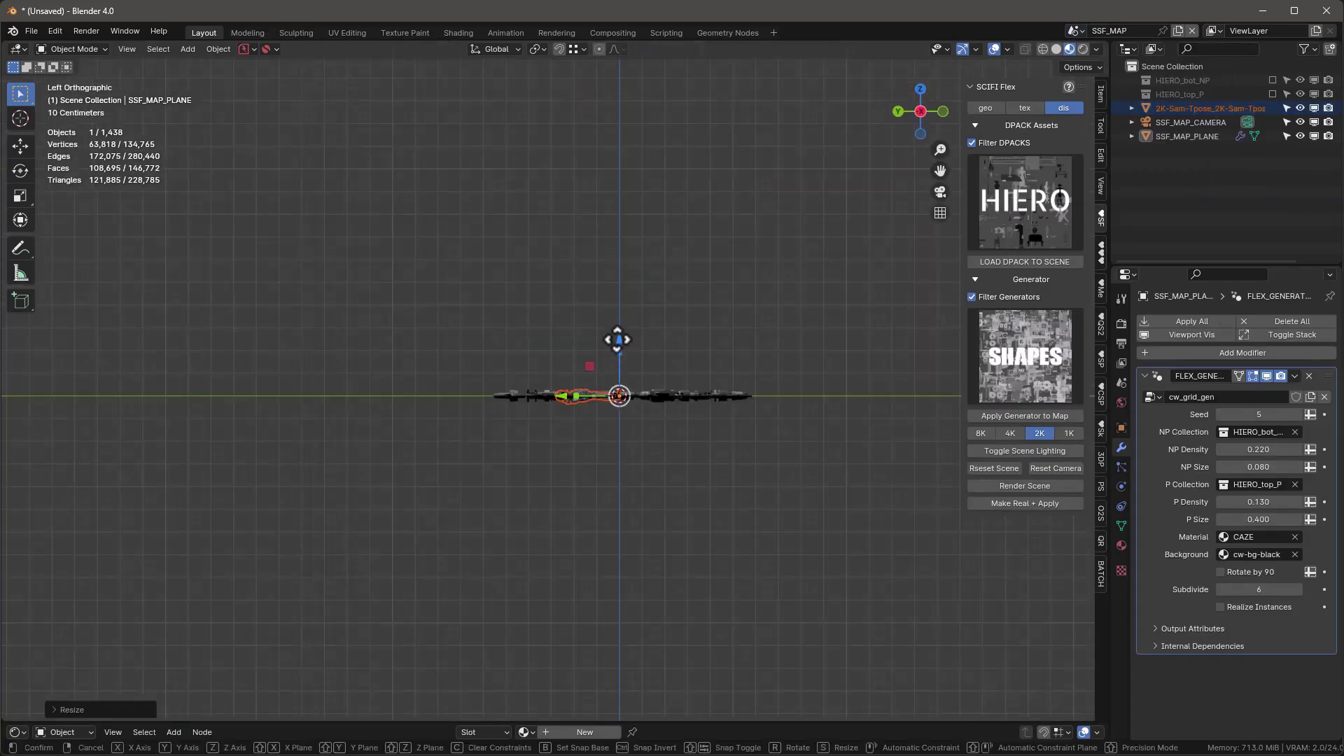
{"action": "left_click", "coordinate": [617, 329]}
{"action": "key", "text": "g"}
{"action": "key", "text": "y"}
{"action": "left_click", "coordinate": [745, 316]}
{"action": "middle_click_drag", "start_coordinate": [745, 316], "coordinate": [586, 424]}
{"action": "scroll", "coordinate": [587, 425], "scroll_direction": "up", "scroll_amount": 3}
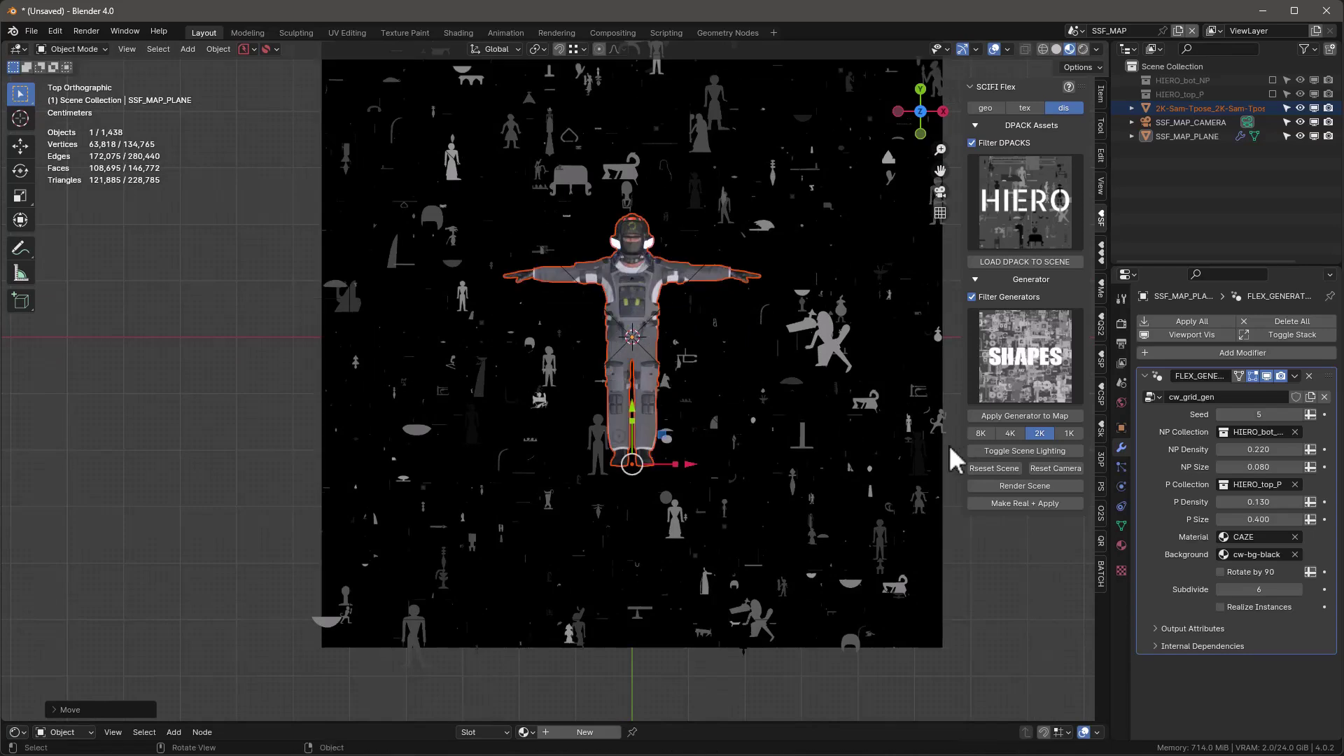
Step: Select SSF_MAP_PLANE and assign the CAZE material to it
{"action": "left_click", "coordinate": [1121, 545]}
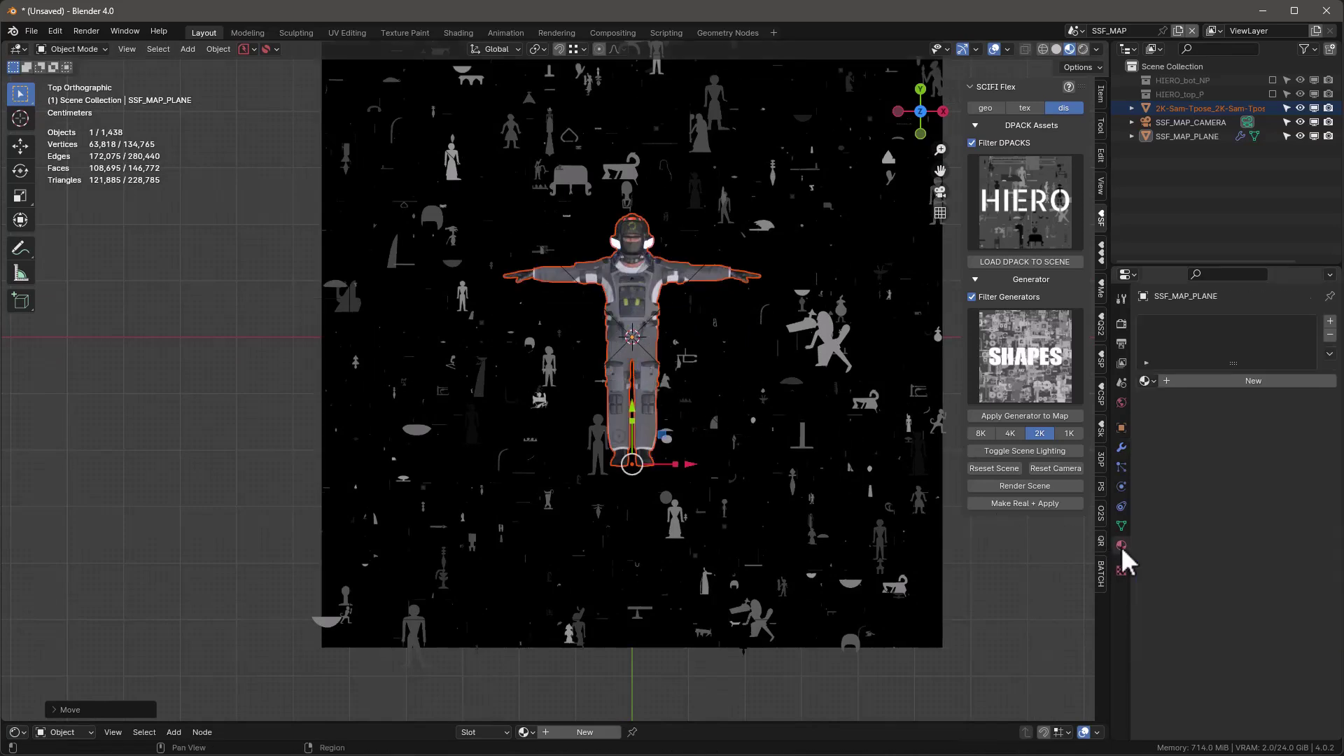
{"action": "key", "text": "ctrl+z"}
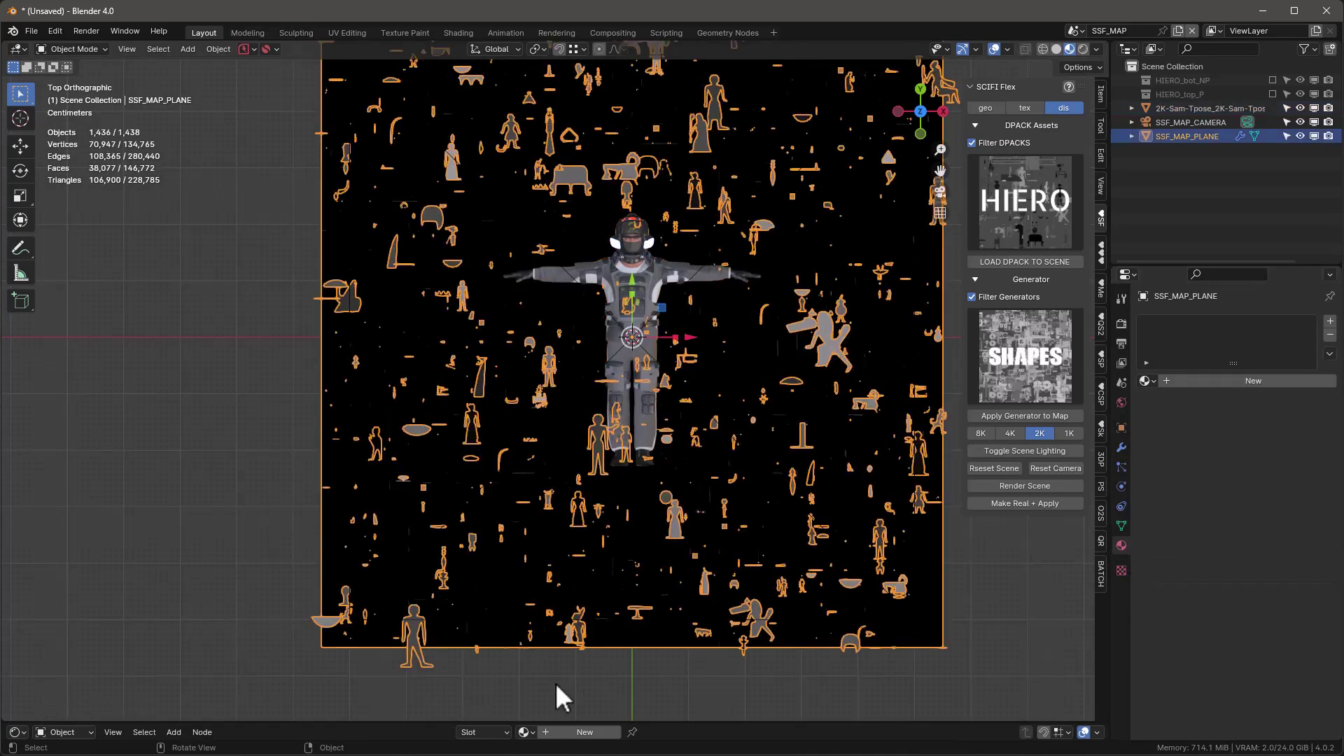
{"action": "left_click", "coordinate": [528, 732]}
{"action": "left_click", "coordinate": [581, 596]}
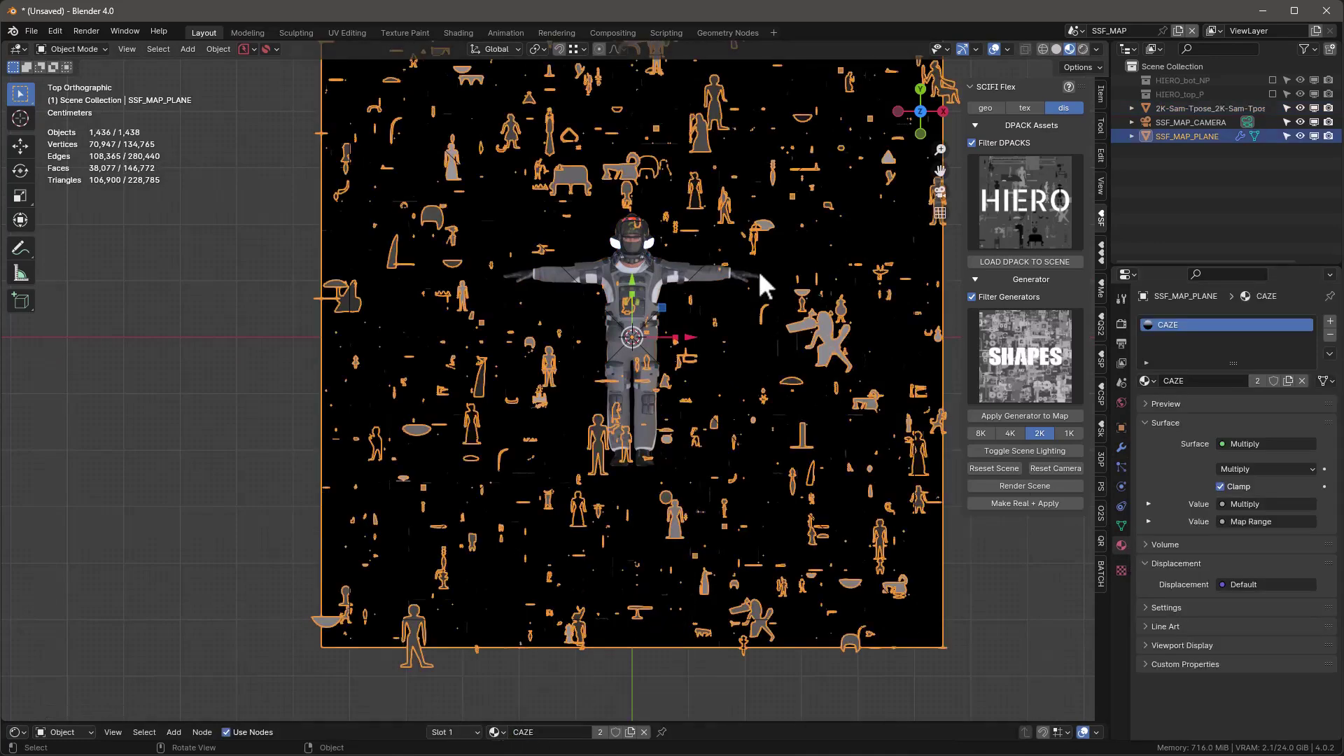
Step: Link the CAZE material from SSF_MAP_PLANE to the T-pose character and remove the character's access_Baked material slot
{"action": "left_click", "coordinate": [648, 272], "text": "shift"}
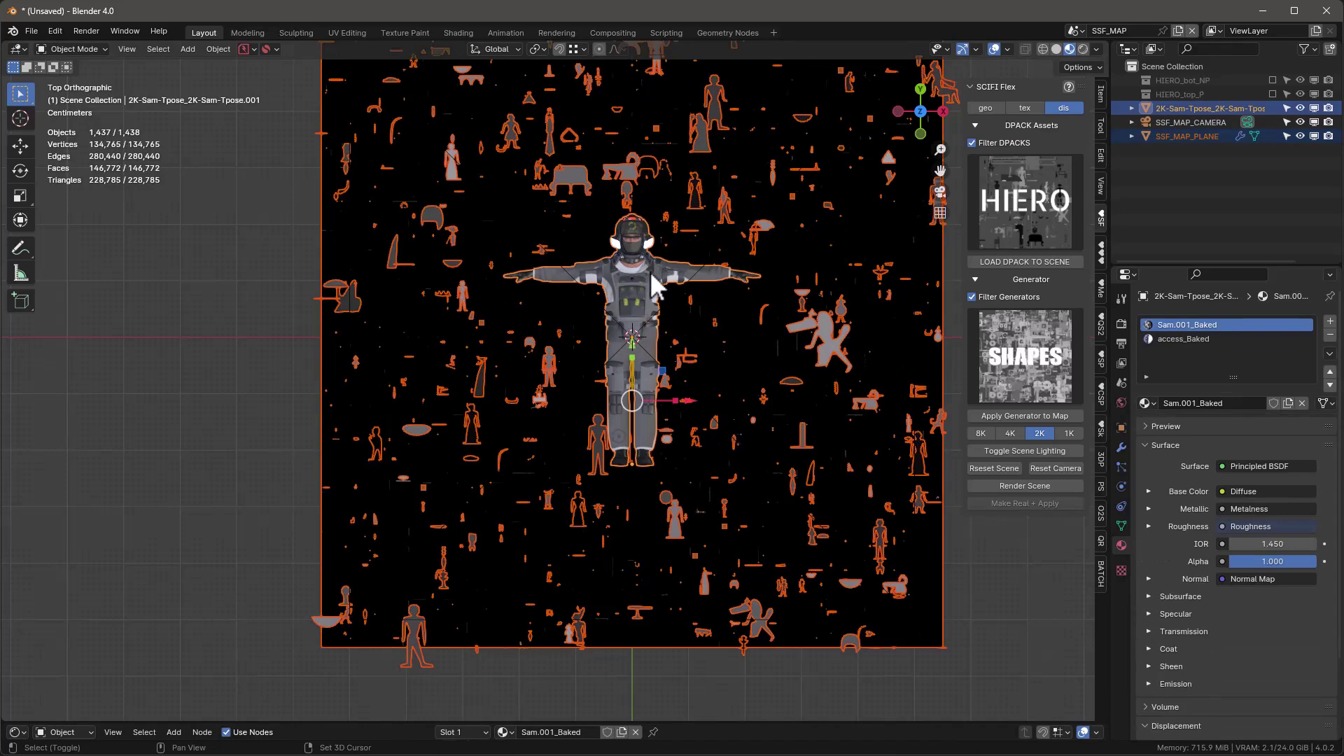
{"action": "left_click", "coordinate": [827, 343], "text": "shift"}
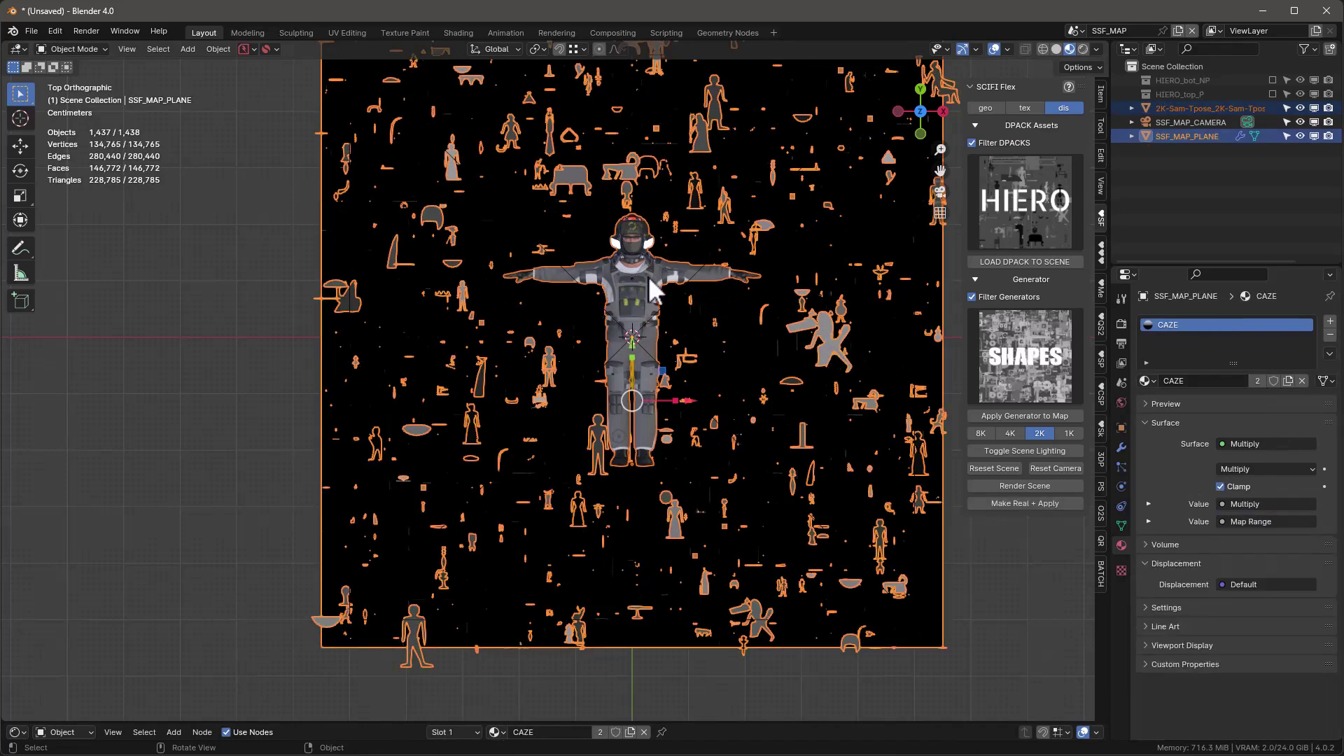
{"action": "key", "text": "ctrl+l"}
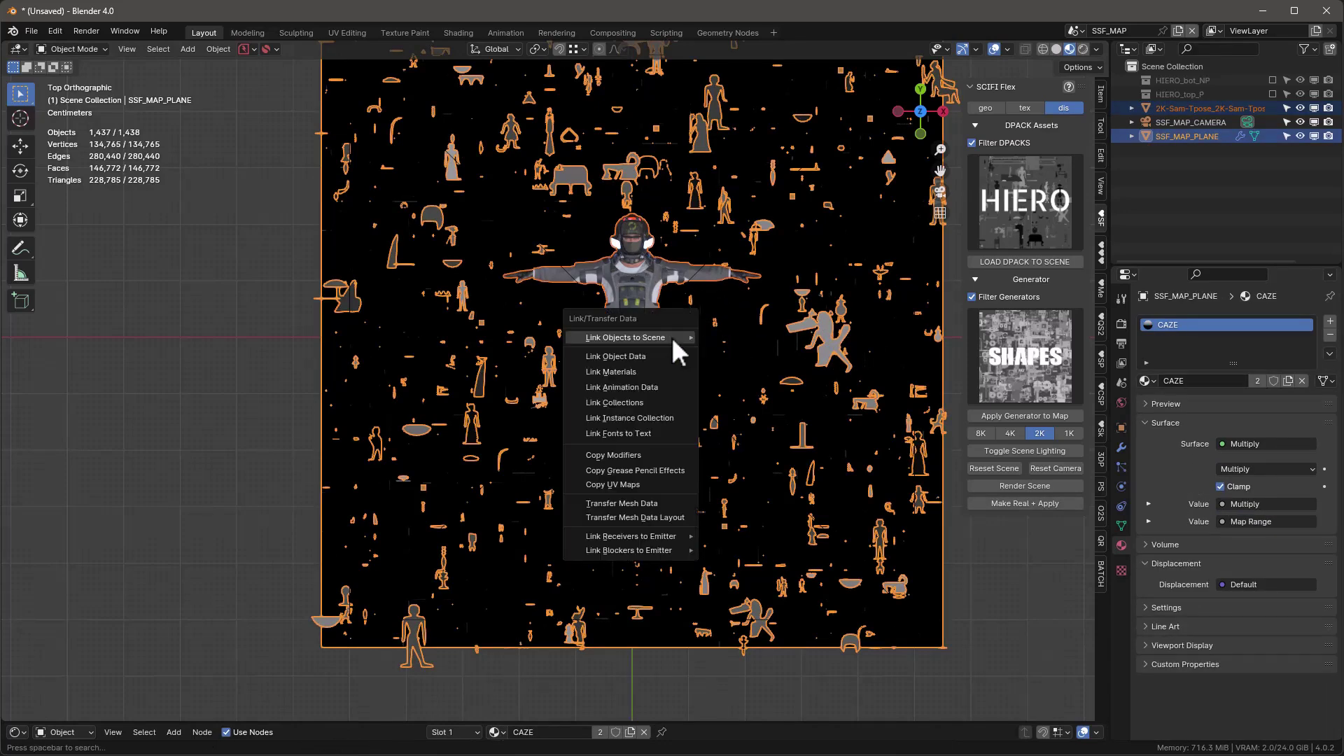
{"action": "mouse_move", "coordinate": [672, 338]}
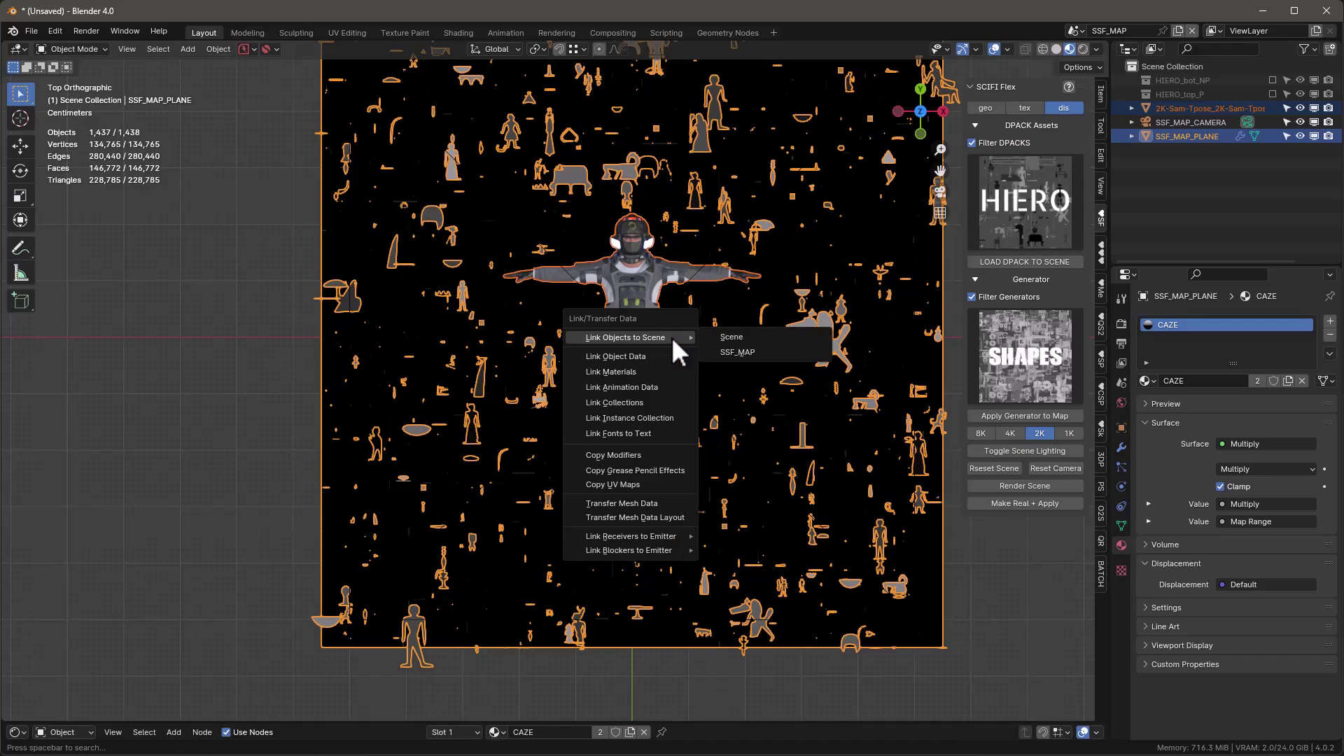
{"action": "left_click", "coordinate": [653, 375]}
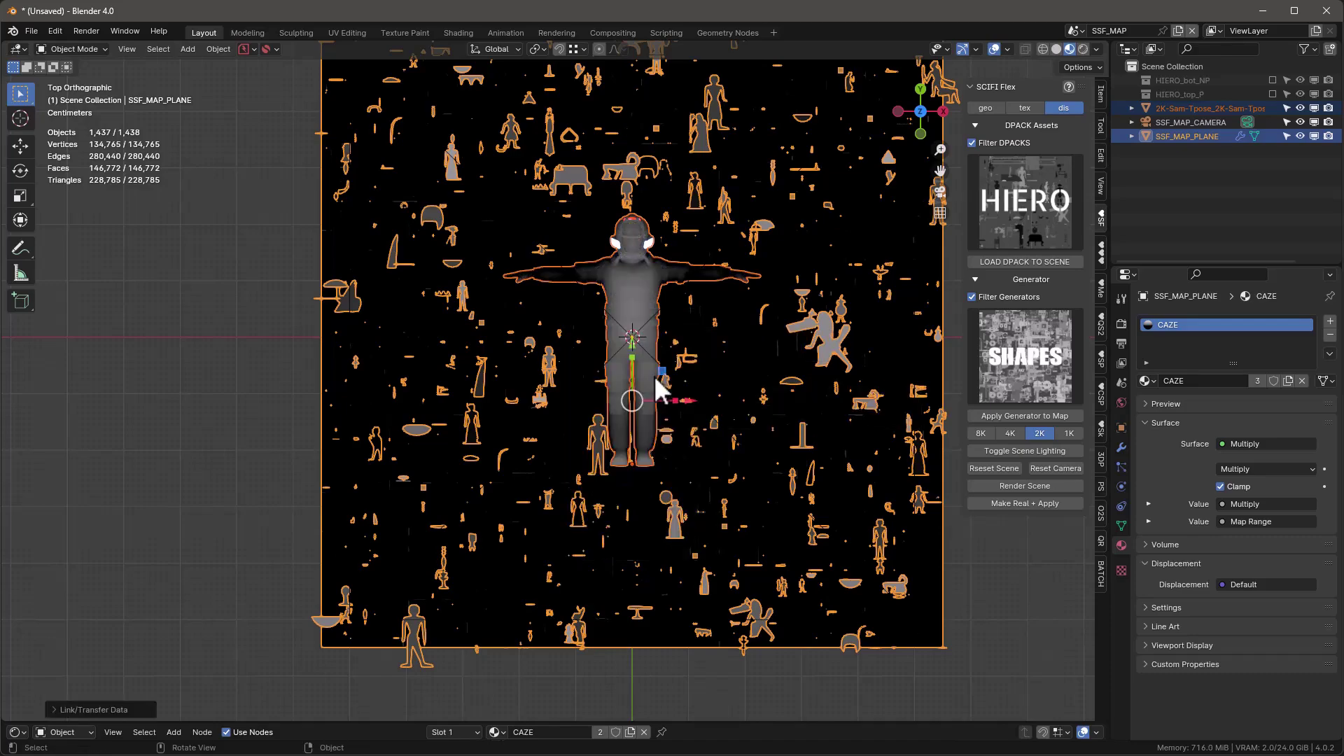
{"action": "middle_click_drag", "start_coordinate": [621, 440], "coordinate": [756, 392]}
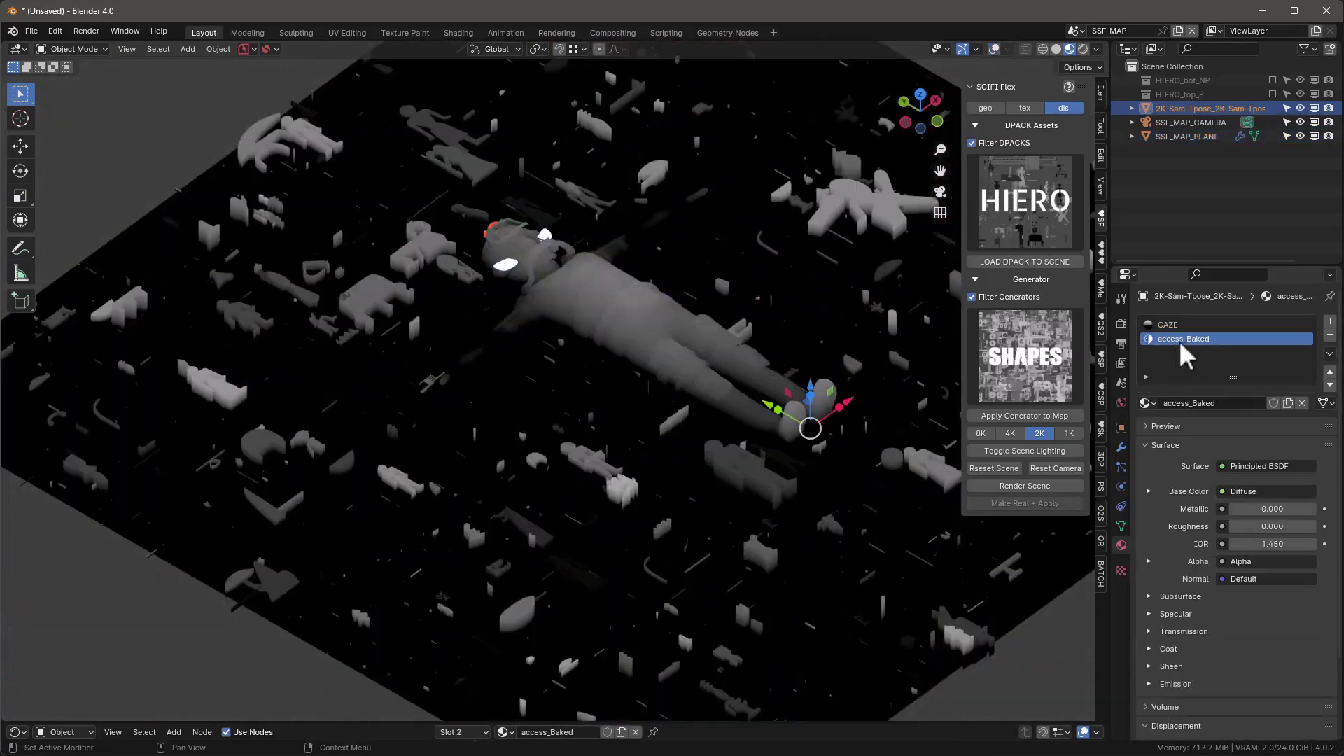
{"action": "left_click", "coordinate": [1331, 334]}
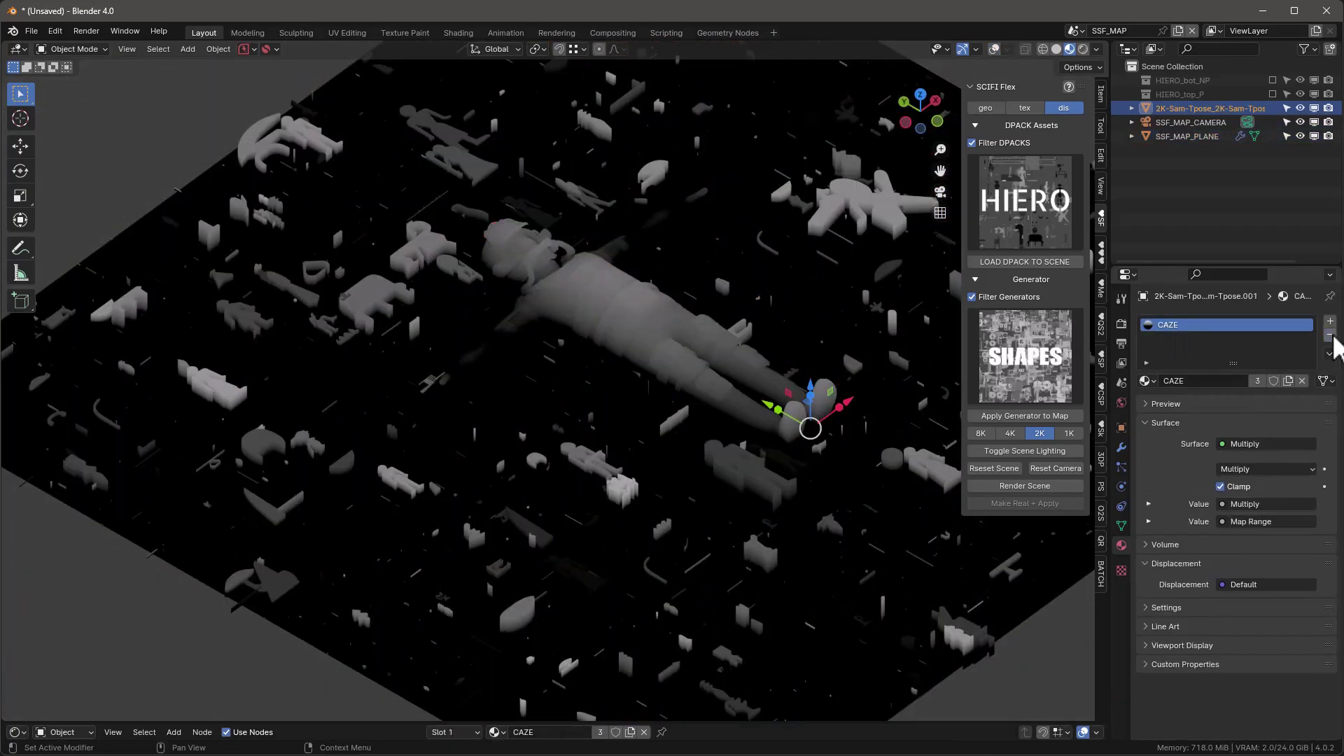
Step: Enlarge the shader editor and make the character's CAZE material a separate single-user copy
{"action": "middle_click_drag", "start_coordinate": [710, 346], "coordinate": [783, 290]}
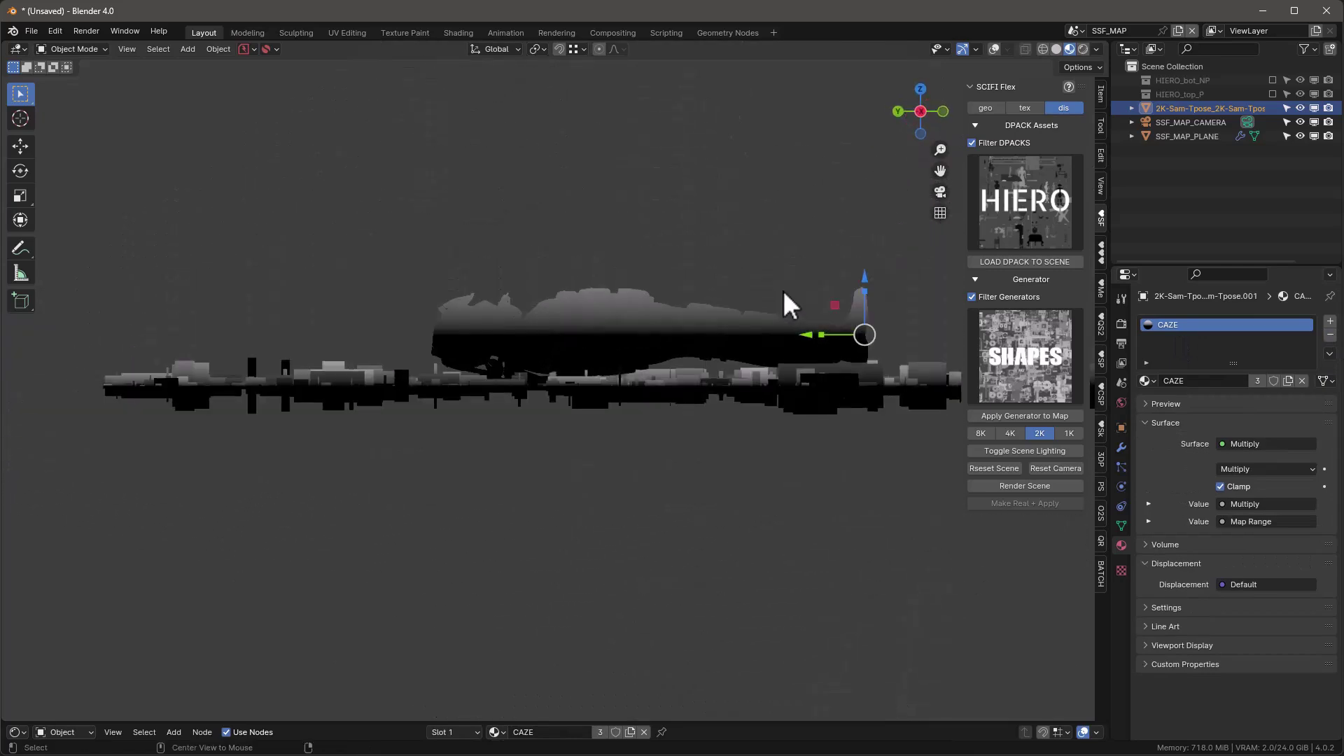
{"action": "scroll", "coordinate": [544, 339], "scroll_direction": "up", "scroll_amount": 2}
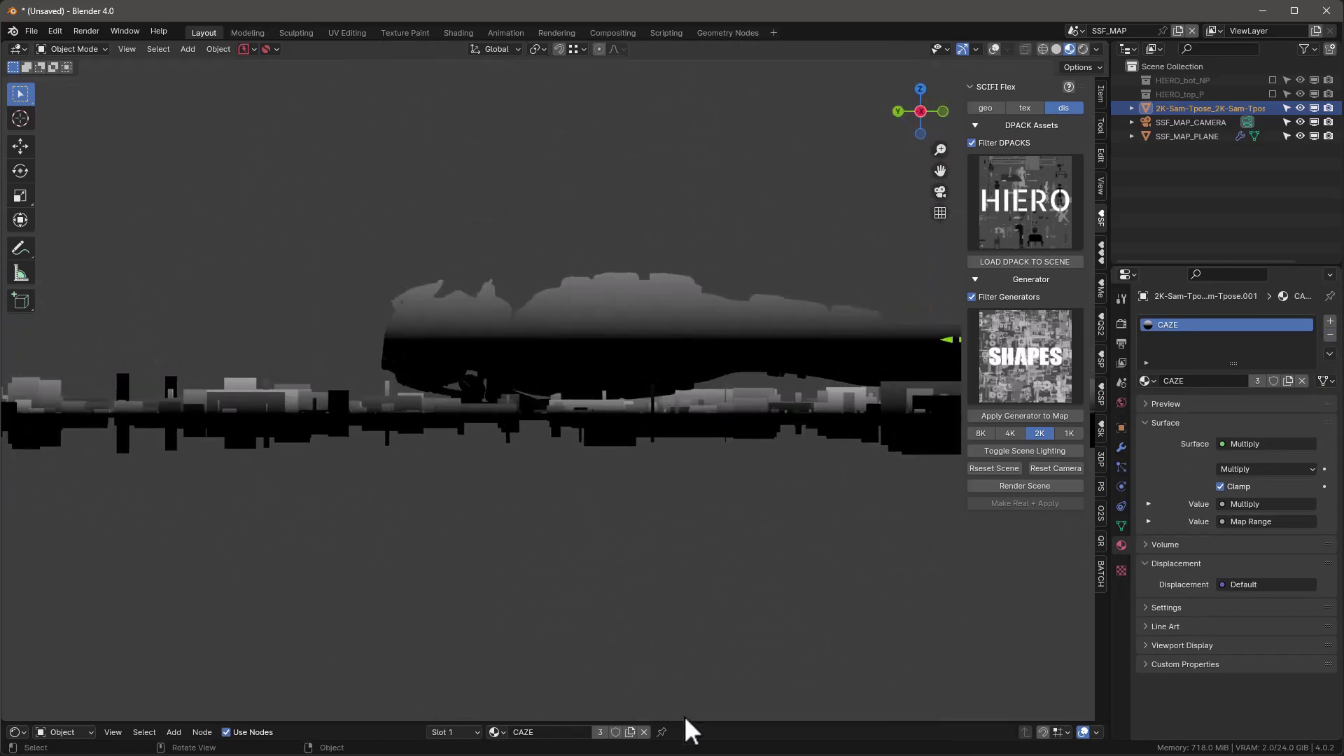
{"action": "left_click_drag", "start_coordinate": [689, 725], "coordinate": [696, 465]}
{"action": "scroll", "coordinate": [502, 574], "scroll_direction": "up", "scroll_amount": 3}
{"action": "left_click", "coordinate": [632, 474]}
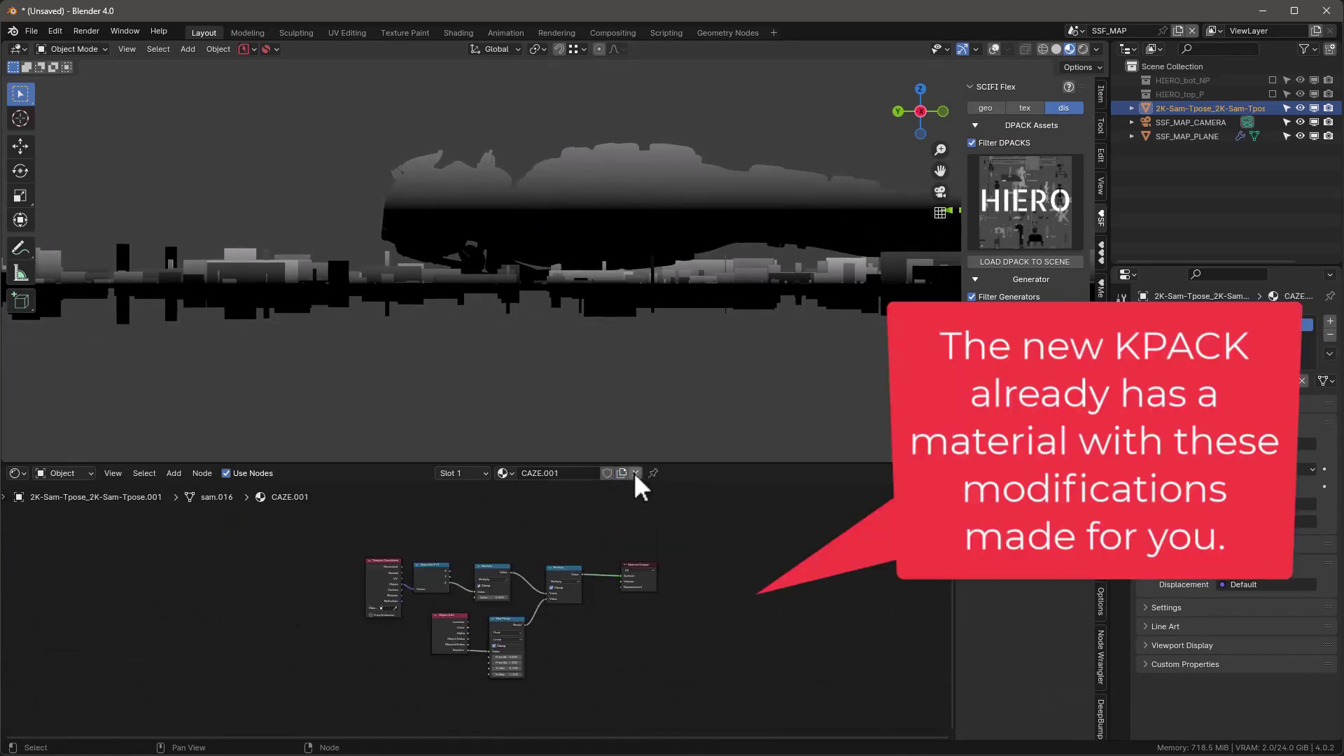
Step: Connect the first Multiply node directly to the Material Output surface, move the second Multiply node aside, and set the first one's value to 7.5
{"action": "scroll", "coordinate": [493, 603], "scroll_direction": "up", "scroll_amount": 5}
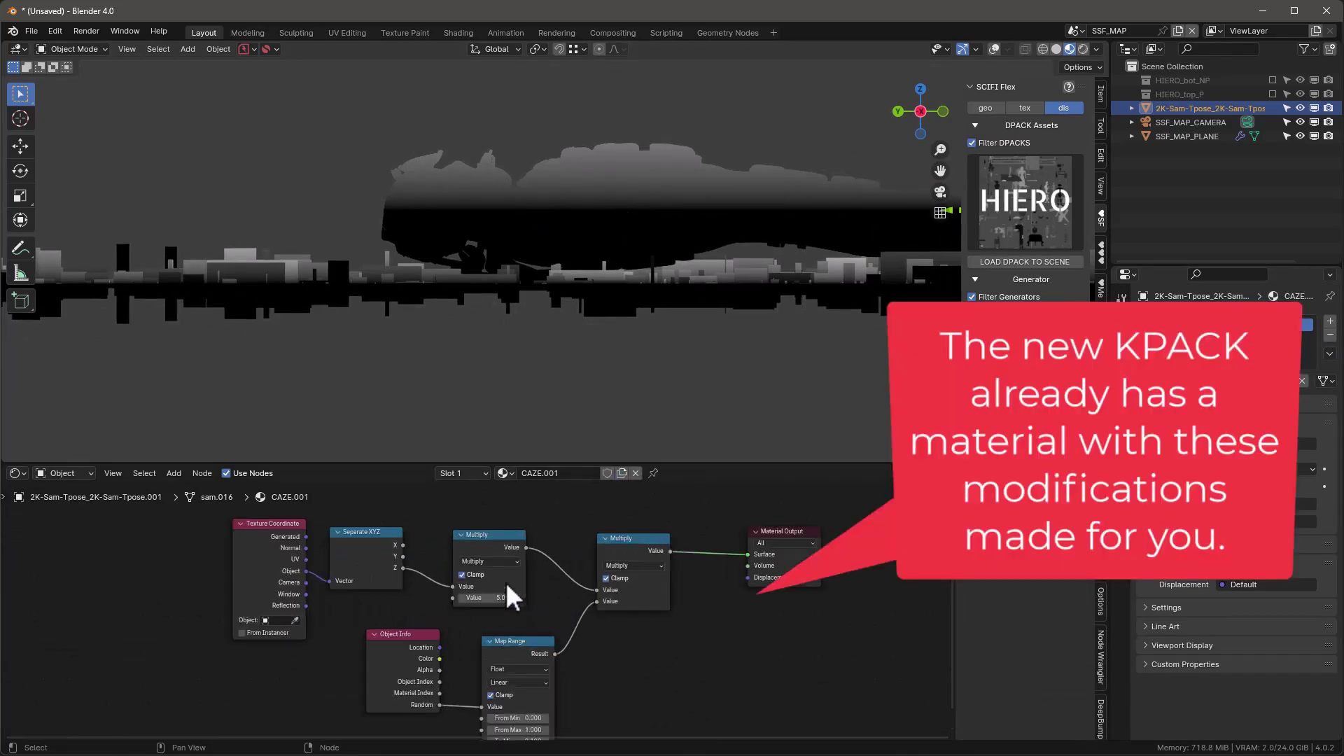
{"action": "left_click_drag", "start_coordinate": [513, 538], "coordinate": [735, 545]}
{"action": "left_click_drag", "start_coordinate": [614, 534], "coordinate": [640, 627]}
{"action": "left_click_drag", "start_coordinate": [648, 637], "coordinate": [673, 611]}
{"action": "scroll", "coordinate": [489, 603], "scroll_direction": "up", "scroll_amount": 2}
{"action": "mouse_move", "coordinate": [490, 594]}
{"action": "left_mouse_down"}
{"action": "mouse_move", "coordinate": [448, 595]}
{"action": "mouse_move", "coordinate": [567, 595]}
{"action": "mouse_move", "coordinate": [490, 595]}
{"action": "left_mouse_up"}
{"action": "scroll", "coordinate": [507, 159], "scroll_direction": "down", "scroll_amount": 4}
{"action": "scroll", "coordinate": [587, 199], "scroll_direction": "up", "scroll_amount": 3}
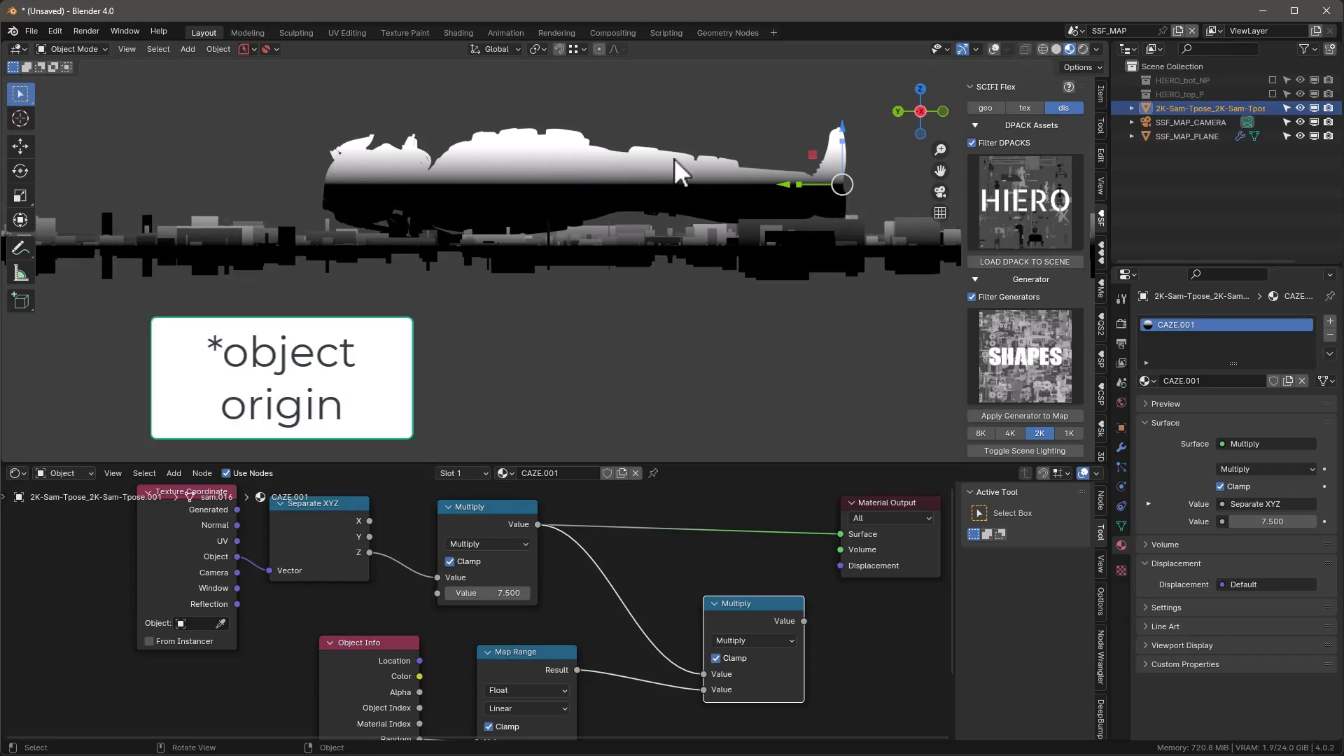
Step: Show the viewport overlays and move only the character's origin down along Z, with the origins-only transform option enabled just for this move
{"action": "left_click", "coordinate": [994, 48]}
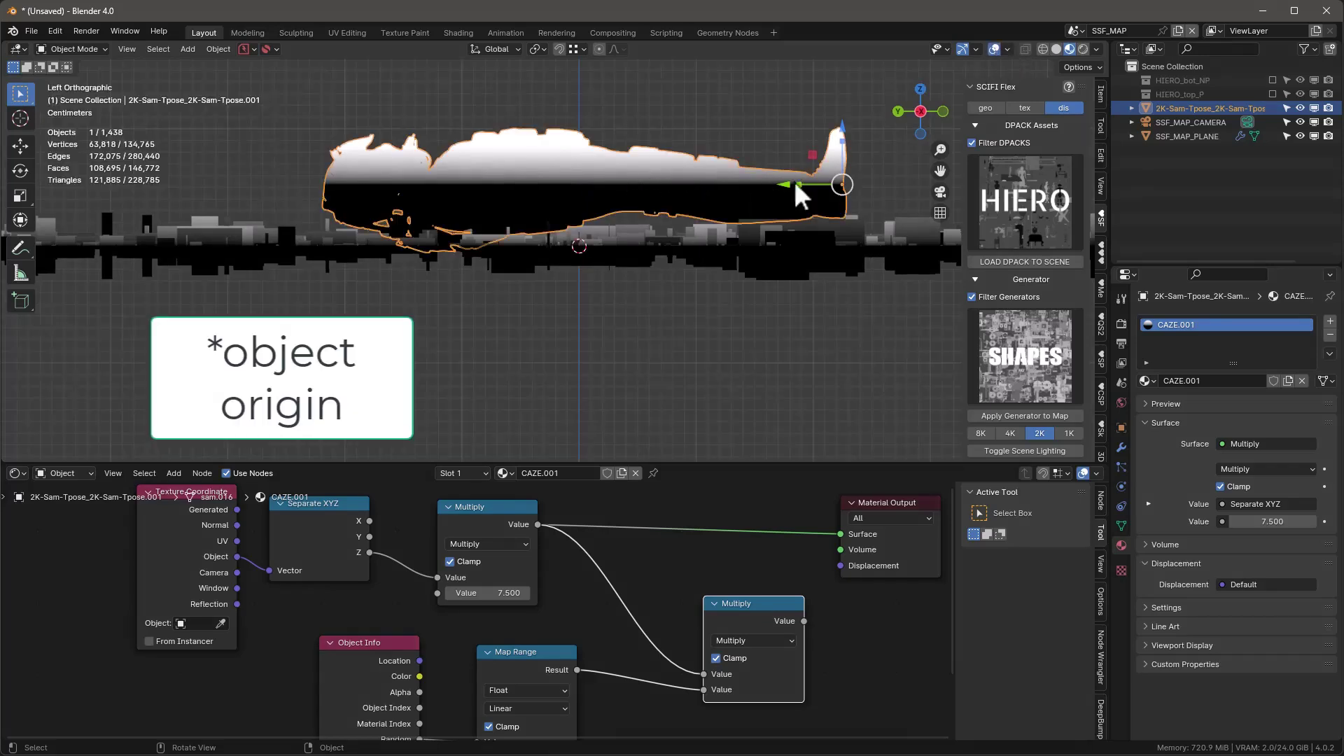
{"action": "left_click", "coordinate": [1081, 64]}
{"action": "left_click", "coordinate": [1075, 110]}
{"action": "left_click_drag", "start_coordinate": [843, 127], "coordinate": [853, 177]}
{"action": "left_click", "coordinate": [1080, 65]}
{"action": "left_click", "coordinate": [1075, 109]}
Step: Set the first Multiply value in the character's material to 1.7 and view the map from above
{"action": "mouse_move", "coordinate": [514, 593]}
{"action": "left_mouse_down"}
{"action": "mouse_move", "coordinate": [532, 593]}
{"action": "mouse_move", "coordinate": [490, 594]}
{"action": "mouse_move", "coordinate": [521, 593]}
{"action": "left_mouse_up"}
{"action": "mouse_move", "coordinate": [602, 364]}
{"action": "middle_mouse_down"}
{"action": "mouse_move", "coordinate": [649, 330]}
{"action": "mouse_move", "coordinate": [531, 427]}
{"action": "mouse_move", "coordinate": [515, 42]}
{"action": "mouse_move", "coordinate": [555, 109]}
{"action": "middle_mouse_up"}
{"action": "scroll", "coordinate": [649, 201], "scroll_direction": "down", "scroll_amount": 5}
{"action": "scroll", "coordinate": [662, 202], "scroll_direction": "up", "scroll_amount": 3}
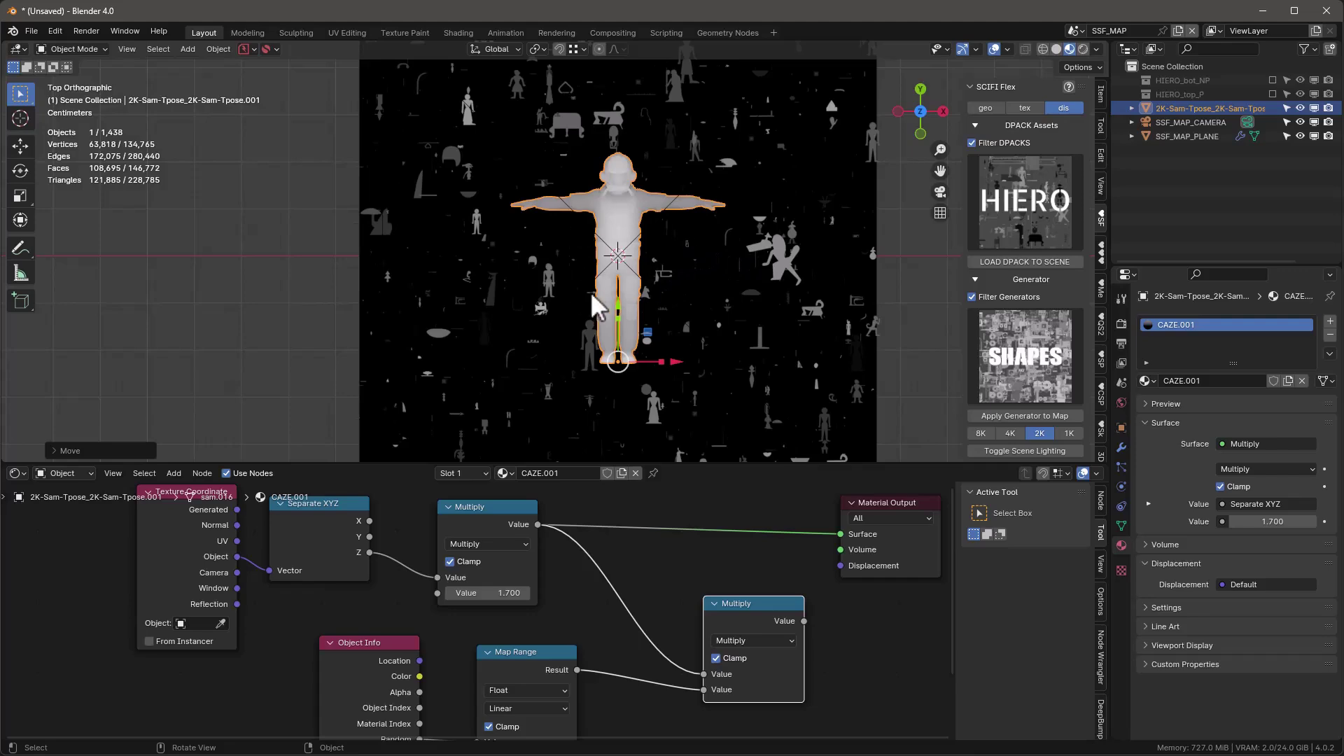
Step: Set the Background material of SSF_MAP_PLANE's generator modifier to cw-bg-gray and deselect the plane
{"action": "left_click", "coordinate": [556, 264]}
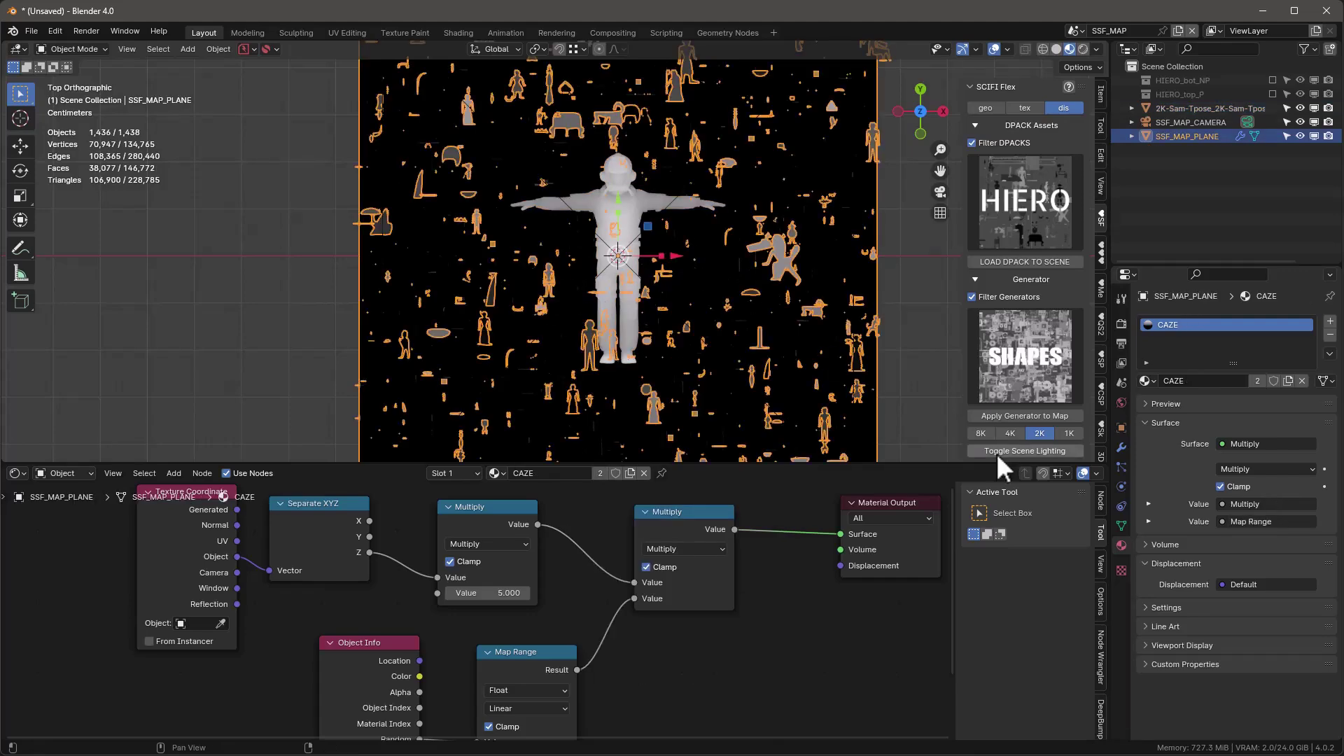
{"action": "left_click", "coordinate": [1120, 451]}
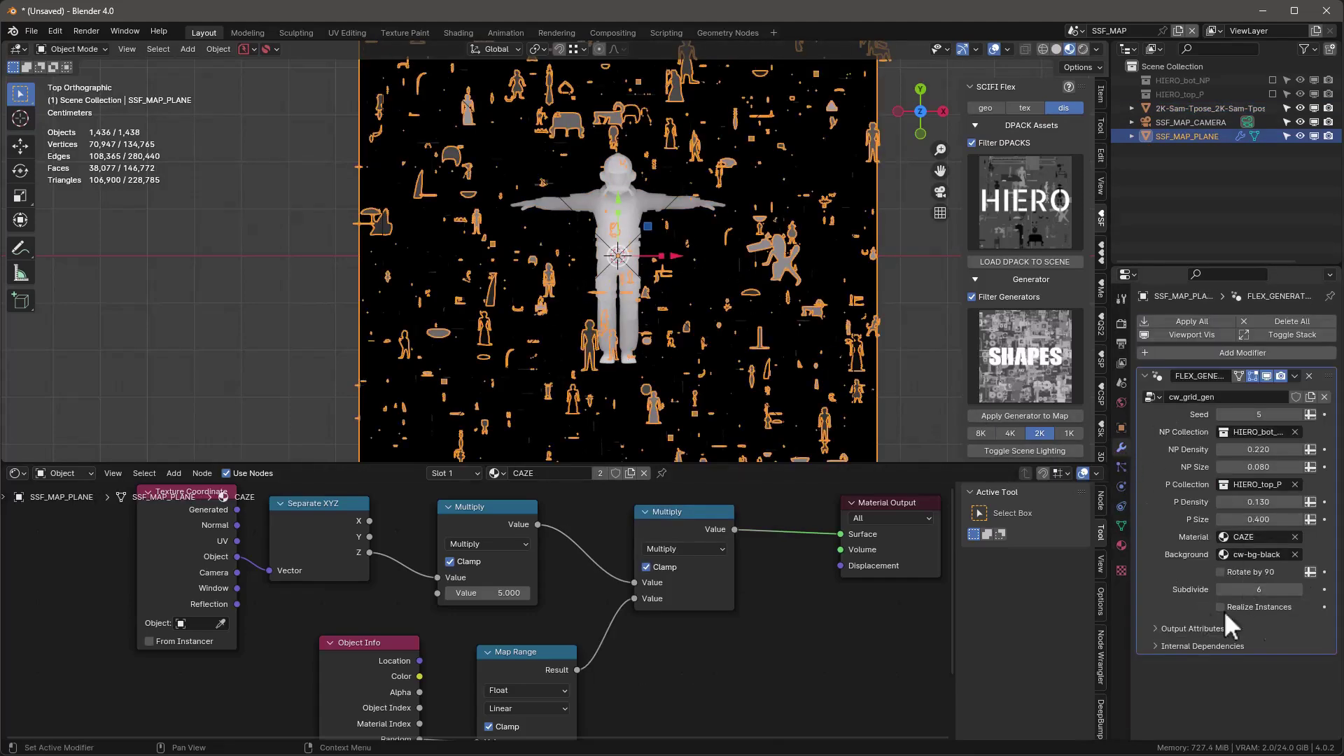
{"action": "left_click", "coordinate": [1255, 557]}
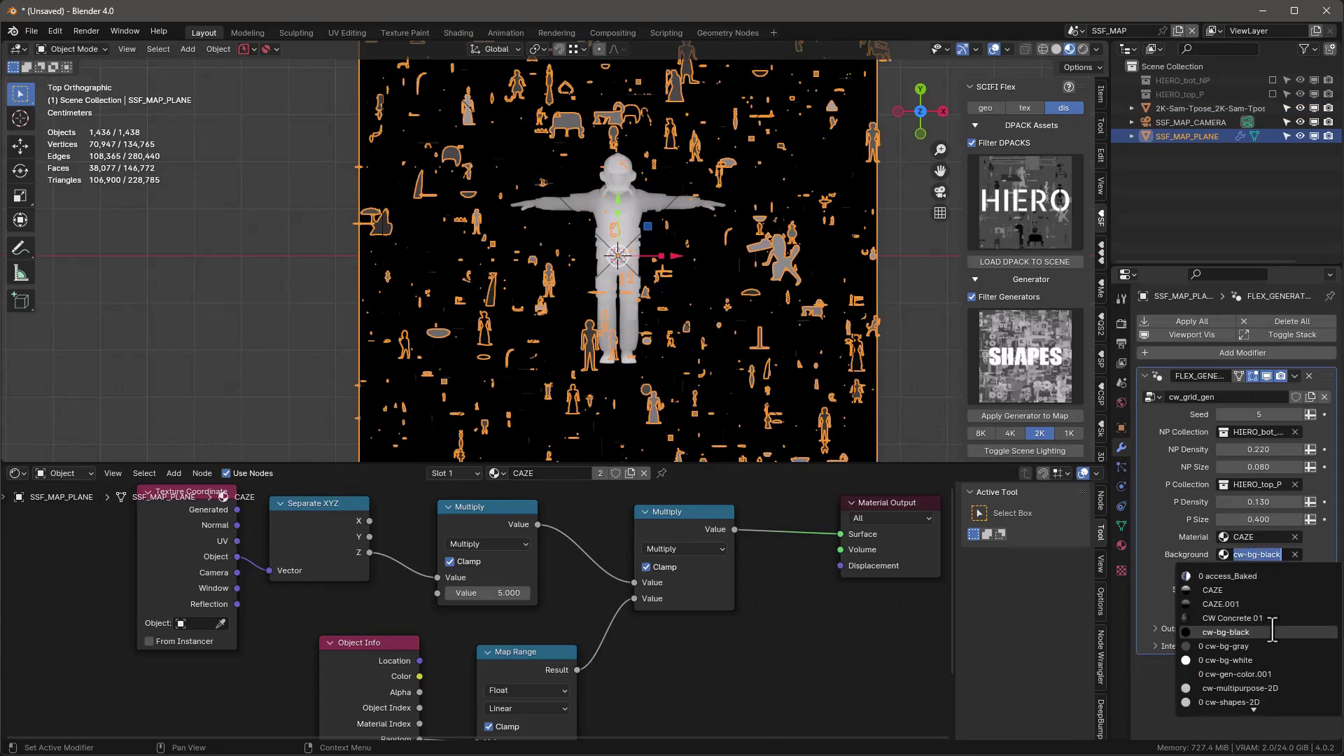
{"action": "left_click", "coordinate": [1232, 647]}
{"action": "left_click", "coordinate": [931, 371]}
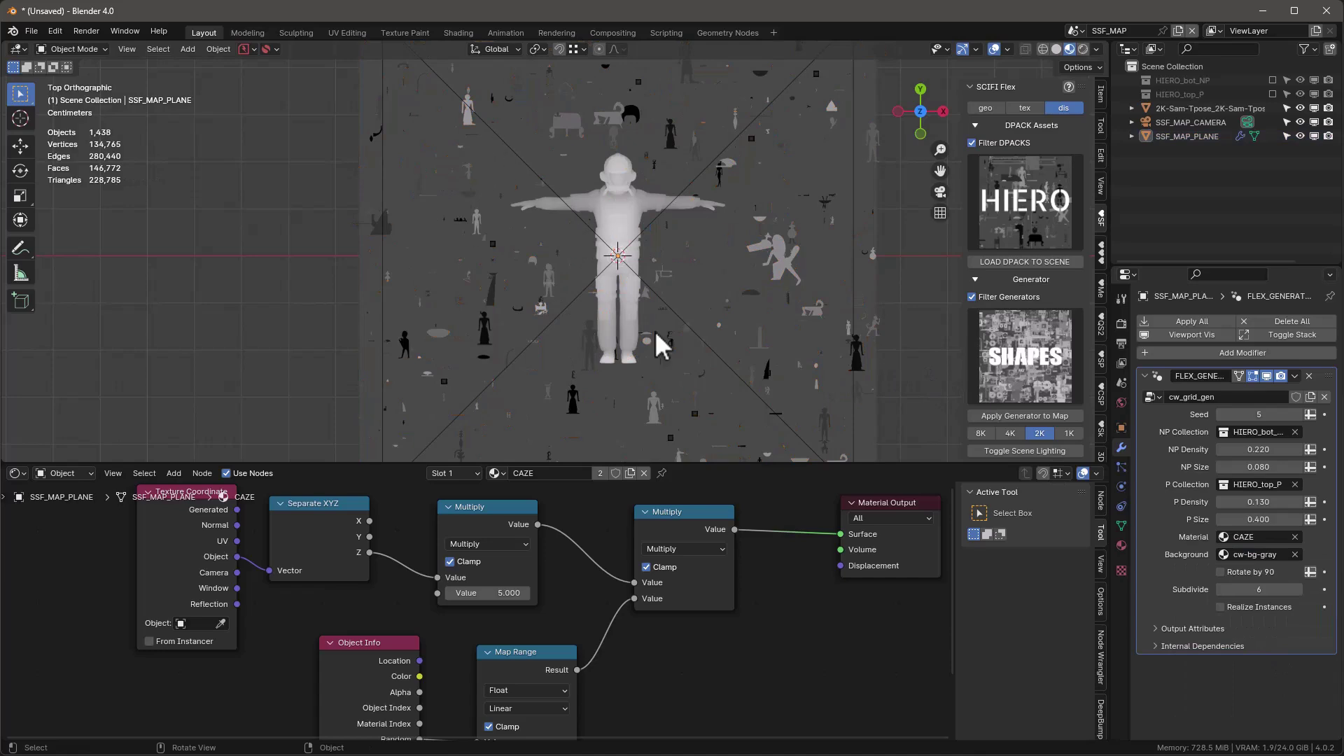
Step: Set the map resolution to 4K and render the SSF_MAP scene
{"action": "left_click", "coordinate": [987, 416]}
{"action": "left_click", "coordinate": [1010, 434]}
{"action": "left_click", "coordinate": [1025, 486]}
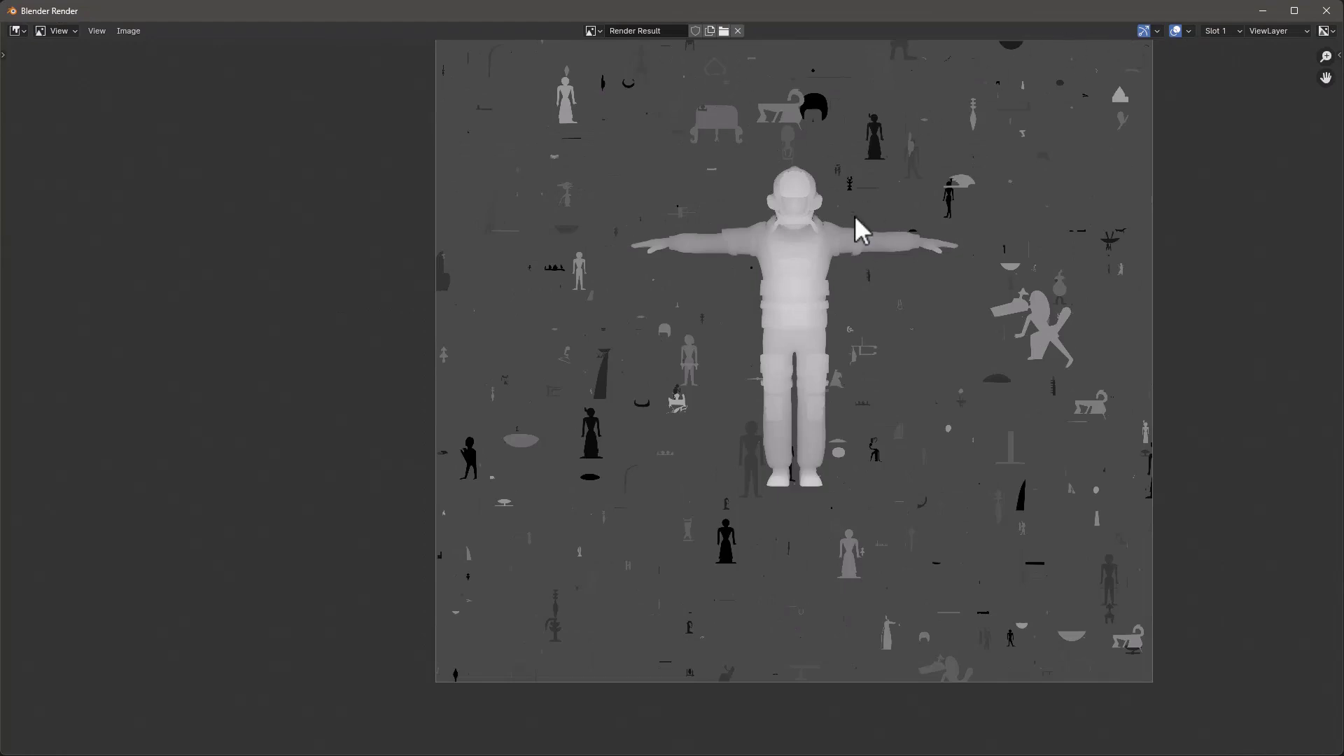
Step: Save the rendered map as untitled.exr in OpenEXR format in the Downloads folder and close the render window
{"action": "key", "text": "shift+alt+s"}
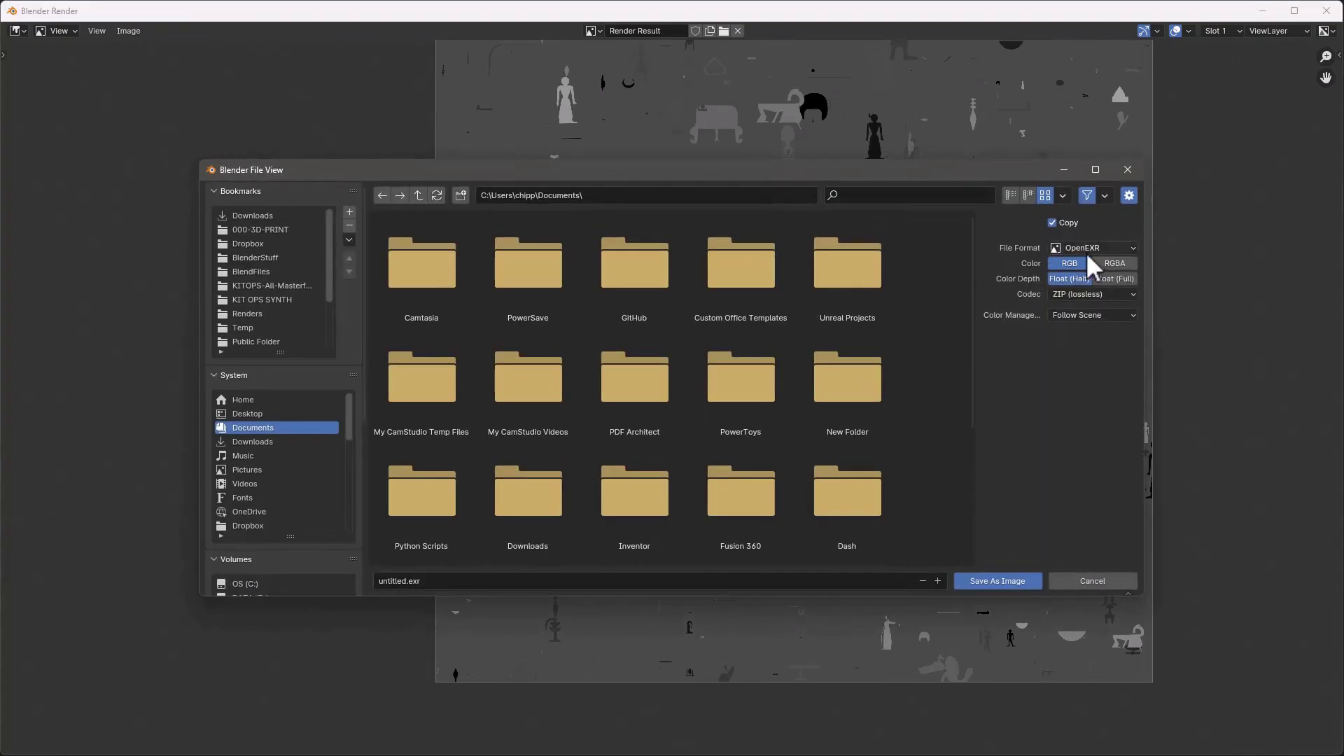
{"action": "left_click", "coordinate": [253, 442]}
{"action": "left_click", "coordinate": [420, 581]}
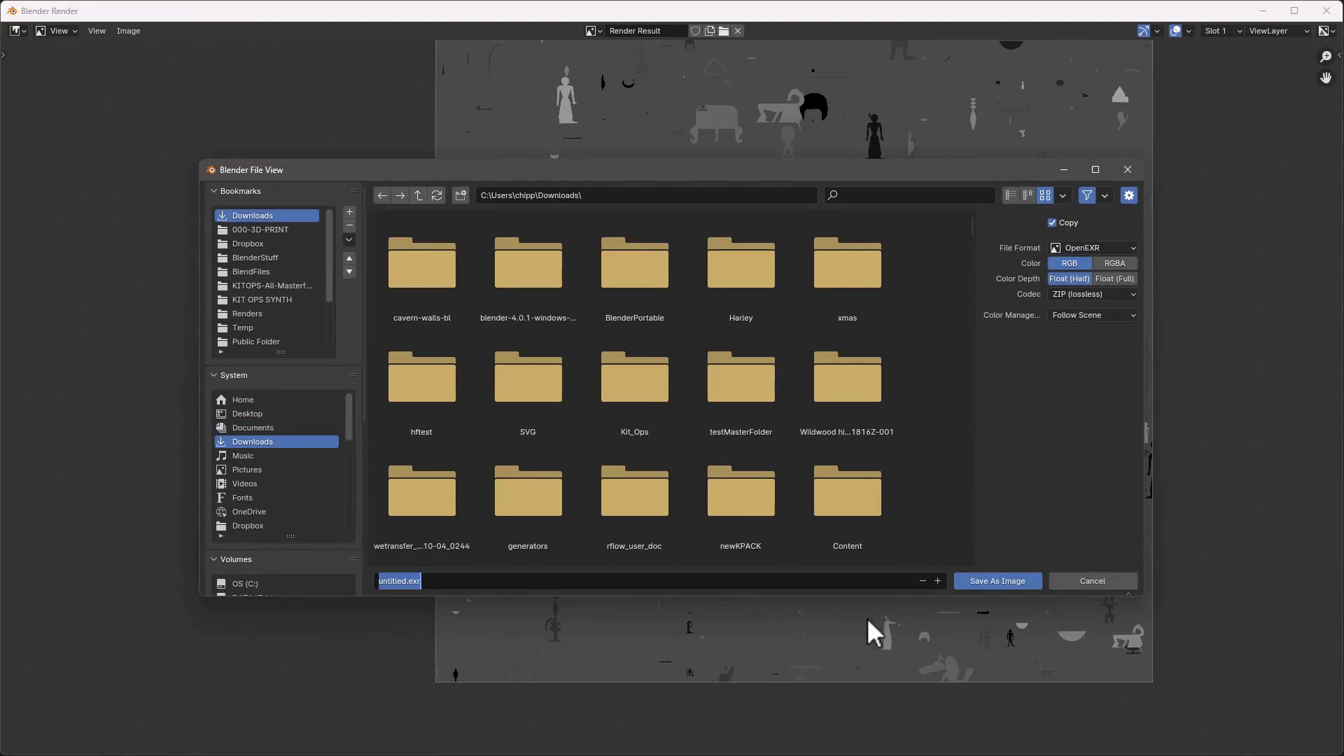
{"action": "left_click", "coordinate": [1012, 582]}
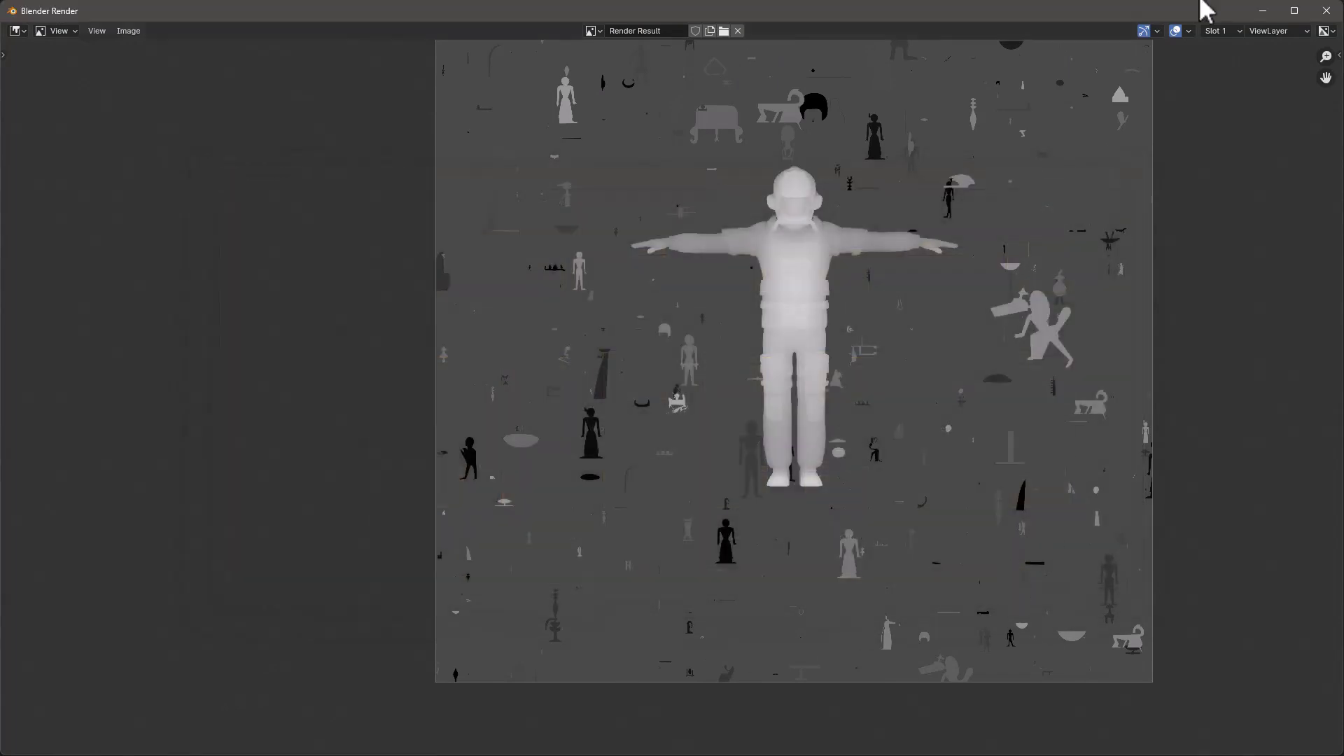
{"action": "left_click", "coordinate": [1327, 11]}
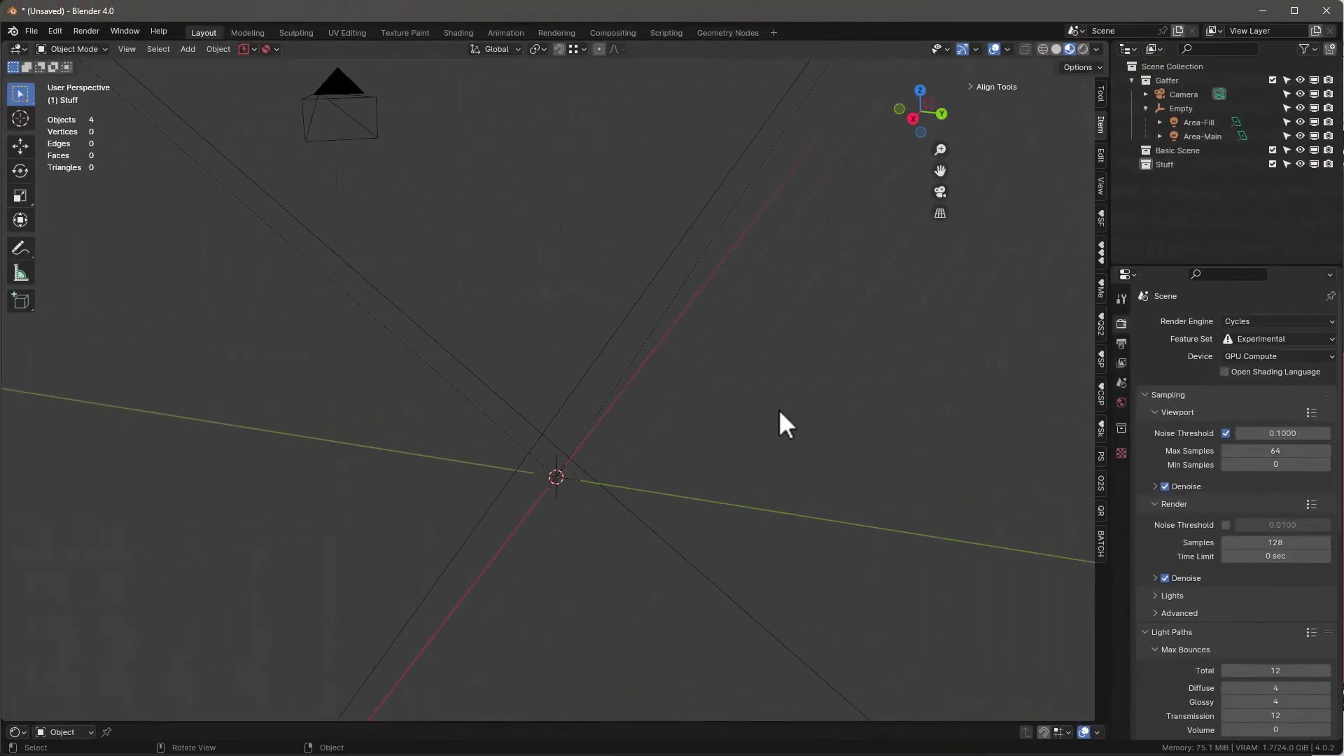
Step: Add a 2 m mesh plane at the origin of the empty scene
{"action": "middle_click_drag", "start_coordinate": [779, 409], "coordinate": [841, 381]}
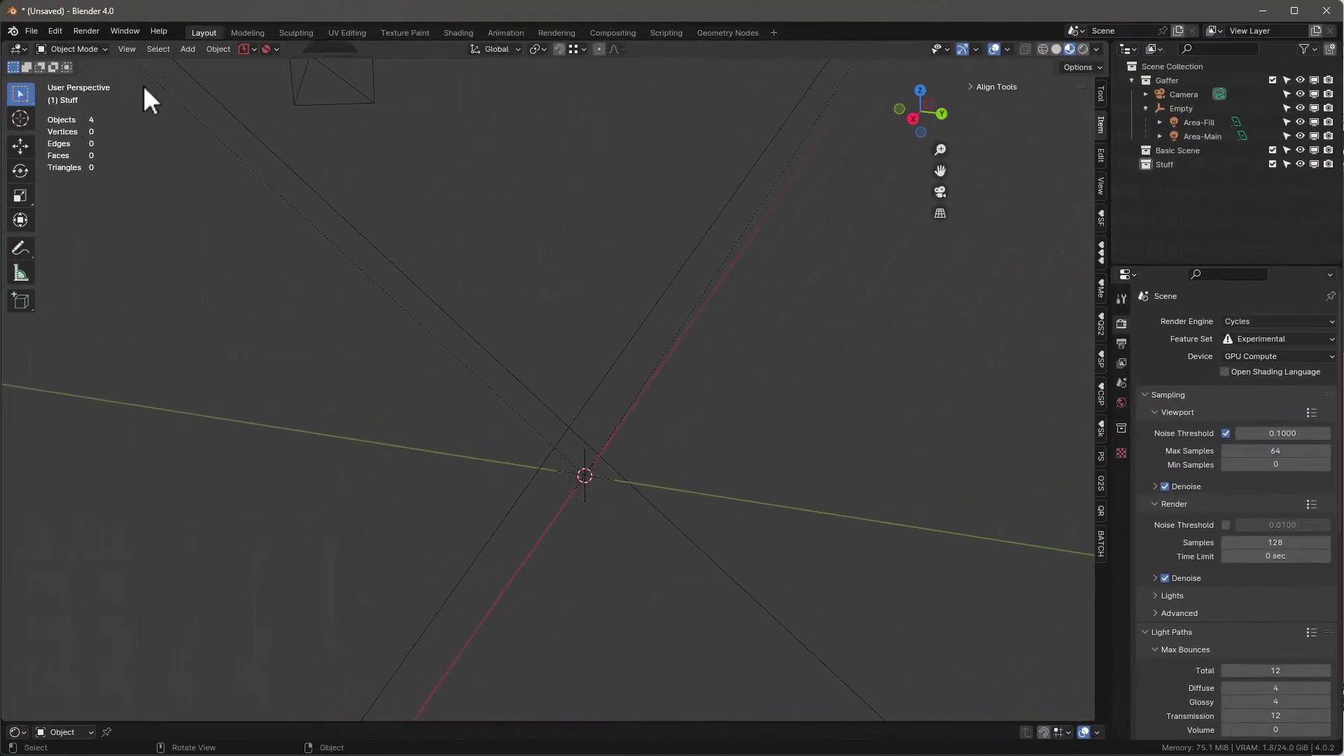
{"action": "key", "text": "shift+a"}
{"action": "mouse_move", "coordinate": [759, 383]}
{"action": "left_click", "coordinate": [880, 384]}
{"action": "scroll", "coordinate": [555, 451], "scroll_direction": "up", "scroll_amount": 4}
{"action": "middle_click_drag", "start_coordinate": [558, 451], "coordinate": [624, 370]}
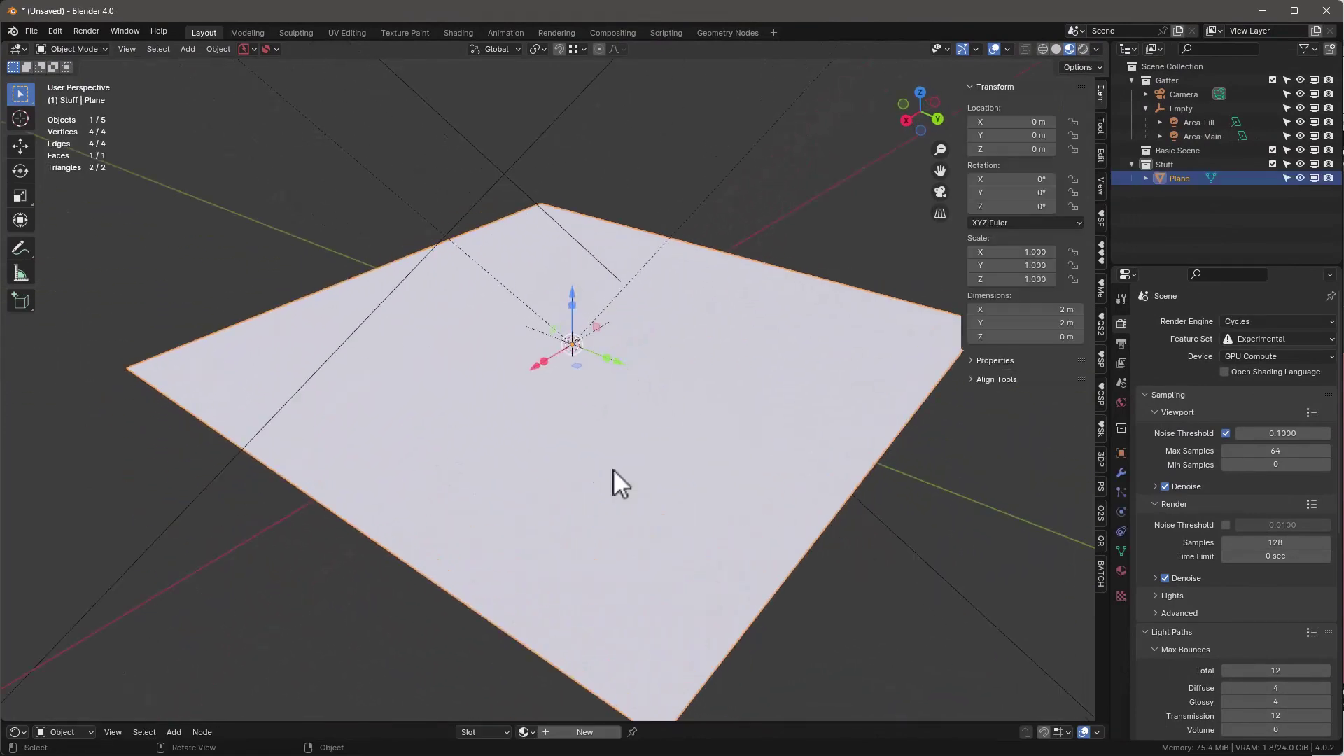
Step: Create a new material on the plane and name it displace
{"action": "scroll", "coordinate": [625, 546], "scroll_direction": "down", "scroll_amount": 1}
{"action": "left_click", "coordinate": [583, 733]}
{"action": "double_click", "coordinate": [587, 732]}
{"action": "type", "text": "displace"}
{"action": "key", "text": "Return"}
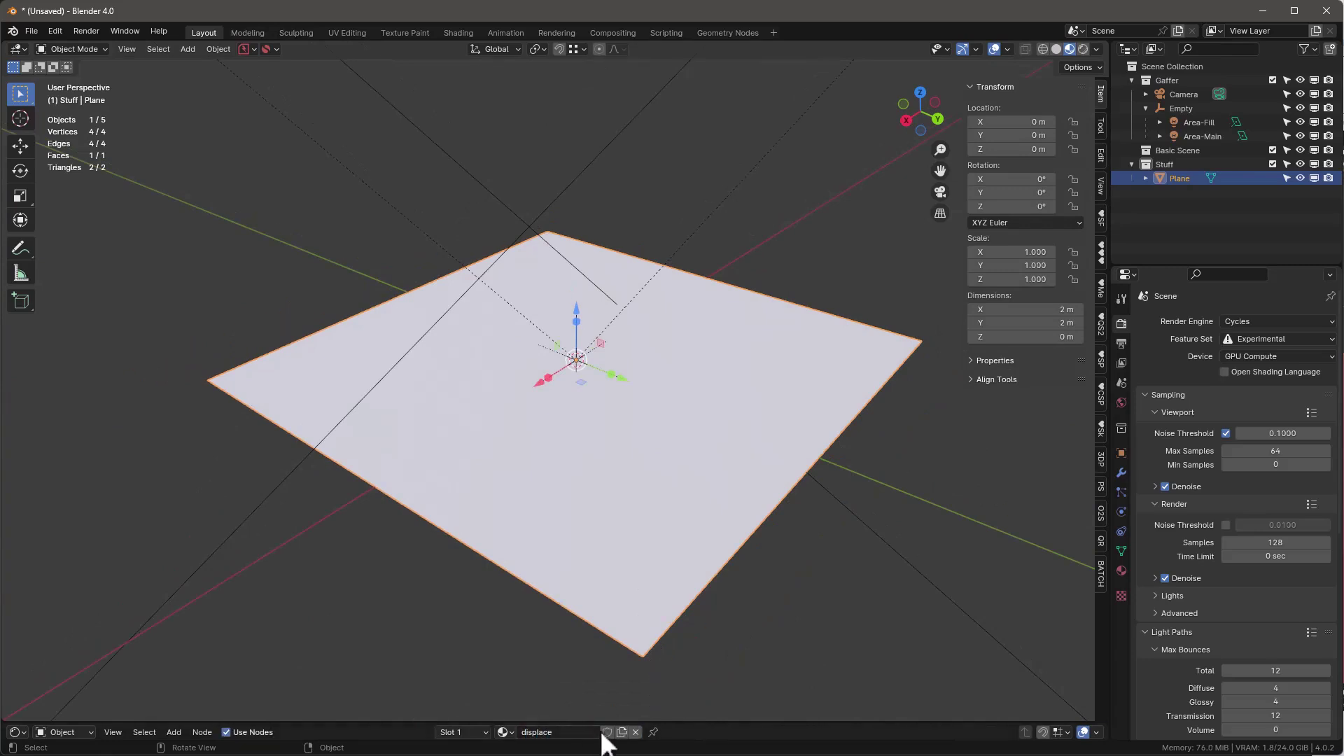
Step: Enlarge the shader editor, add an Image Texture setup to the Principled BSDF, and delete its Texture Coordinate and Mapping nodes
{"action": "left_click_drag", "start_coordinate": [665, 721], "coordinate": [665, 548]}
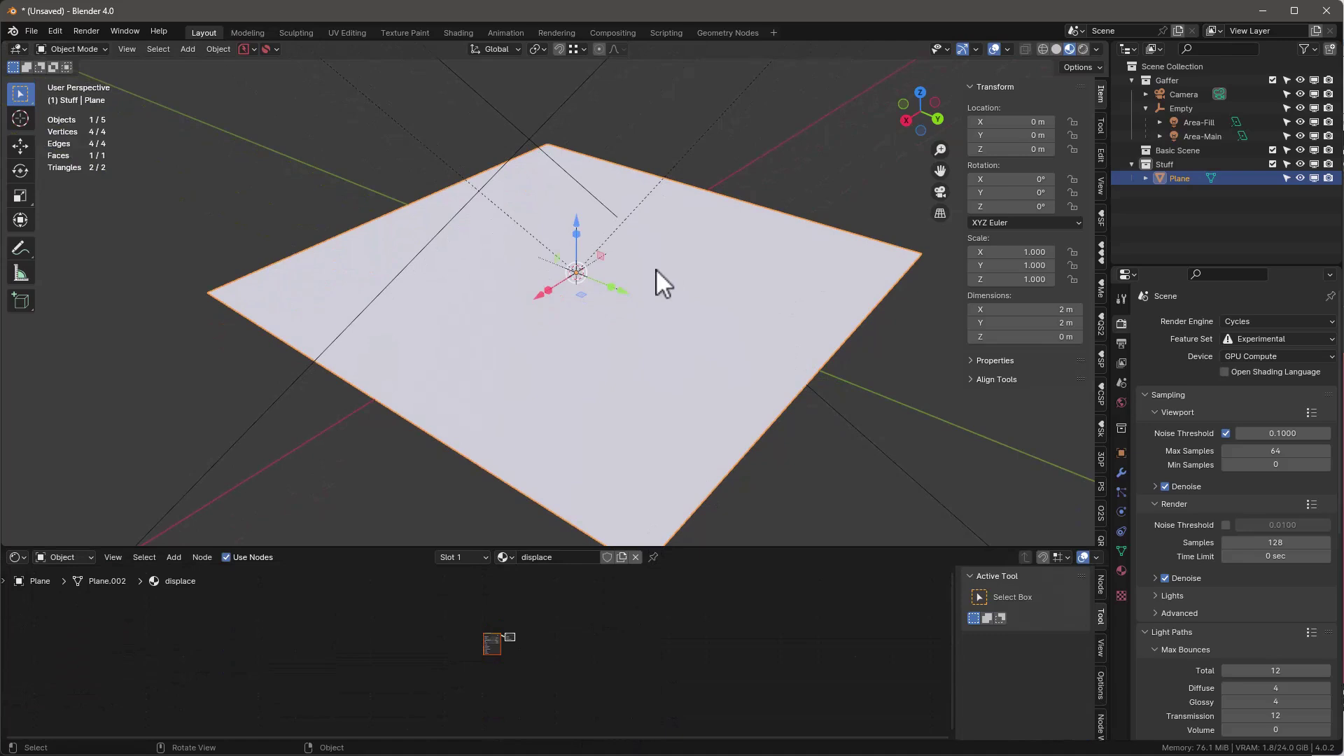
{"action": "scroll", "coordinate": [490, 615], "scroll_direction": "up", "scroll_amount": 5}
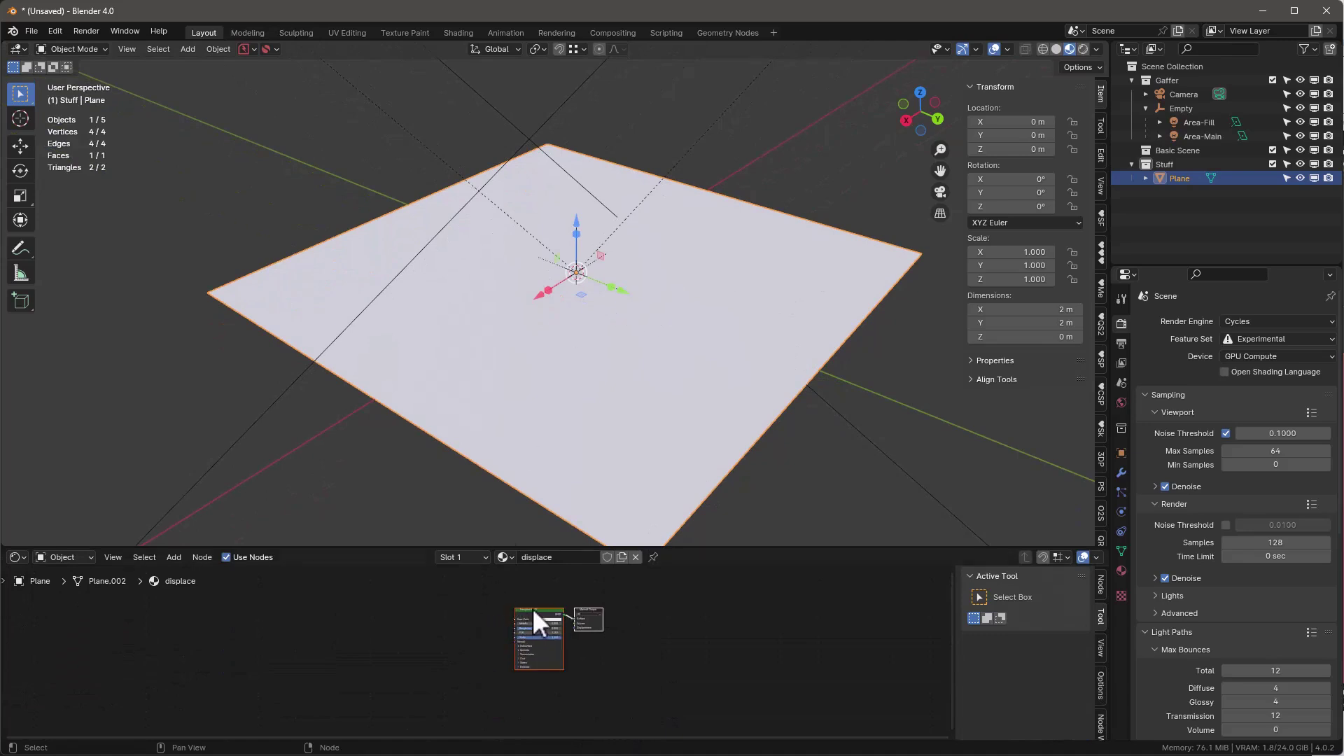
{"action": "key", "text": "ctrl+t"}
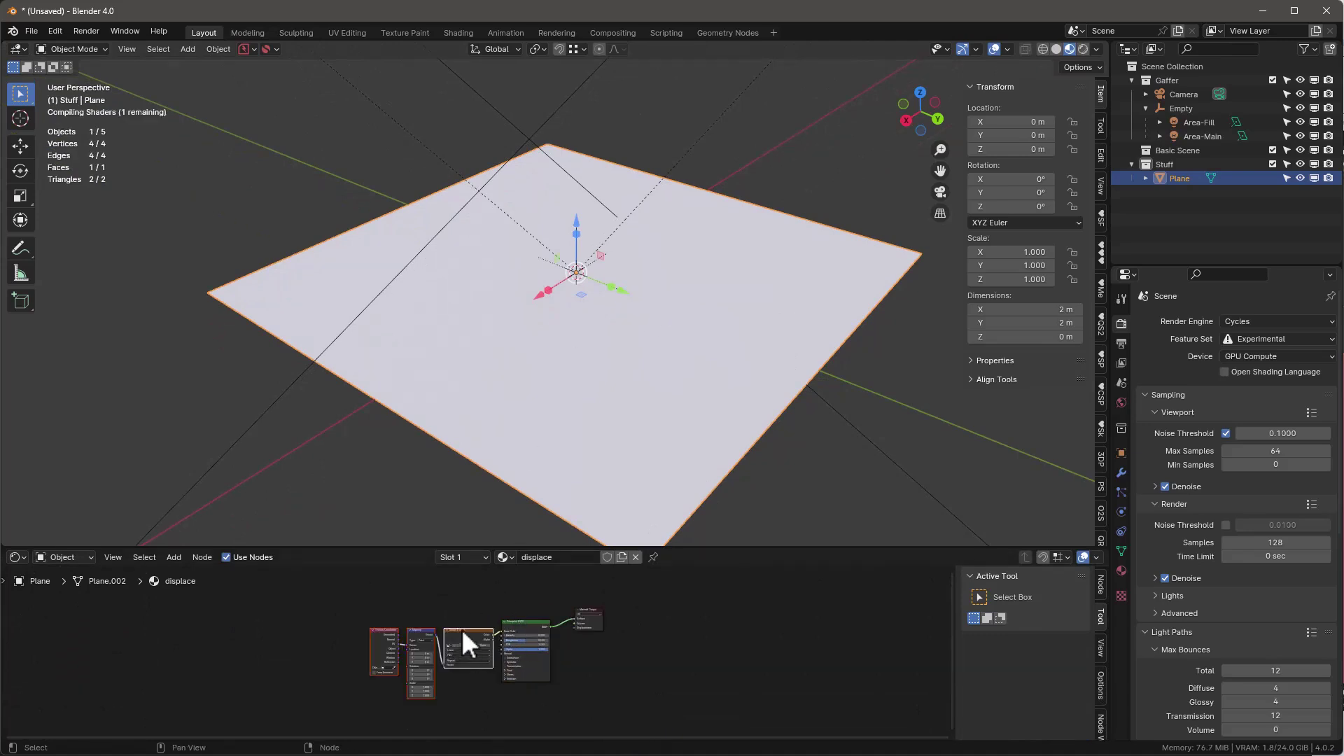
{"action": "scroll", "coordinate": [406, 626], "scroll_direction": "up", "scroll_amount": 3}
{"action": "scroll", "coordinate": [411, 620], "scroll_direction": "up", "scroll_amount": 1}
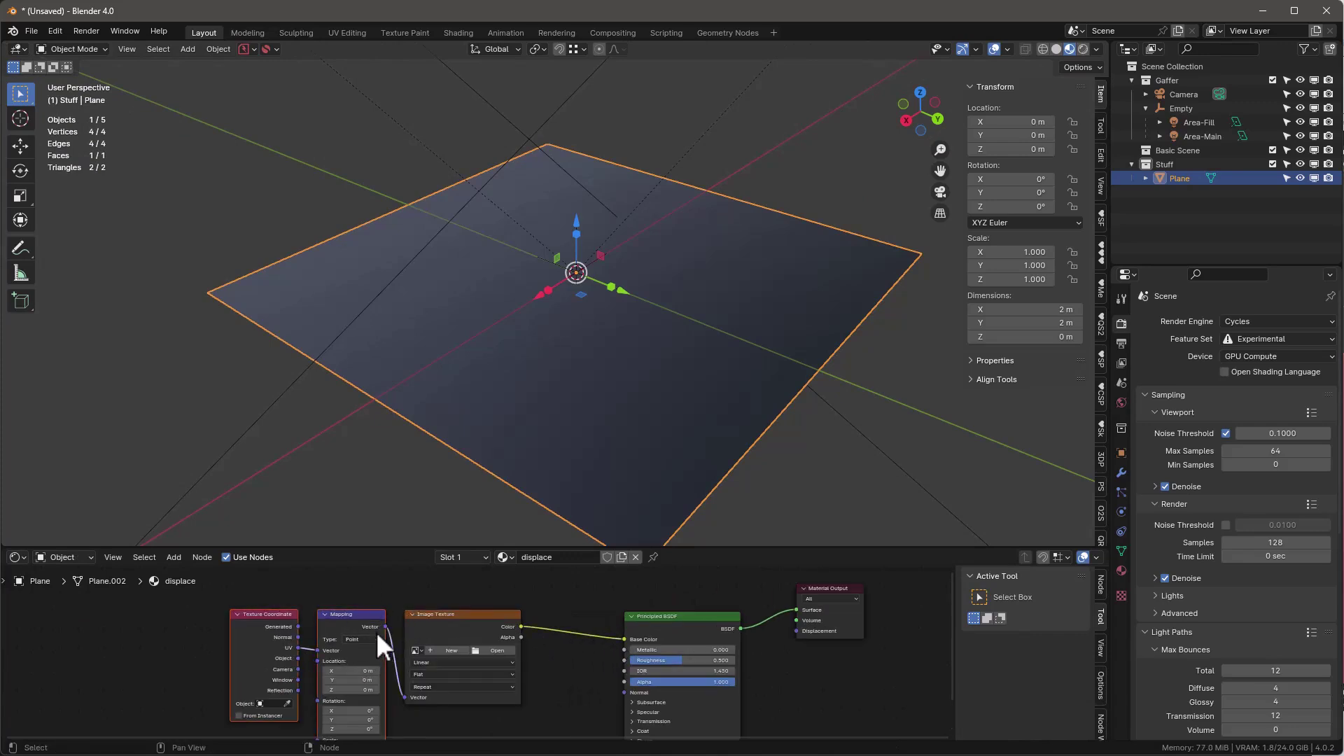
{"action": "key", "text": "x"}
{"action": "scroll", "coordinate": [403, 630], "scroll_direction": "up", "scroll_amount": 2}
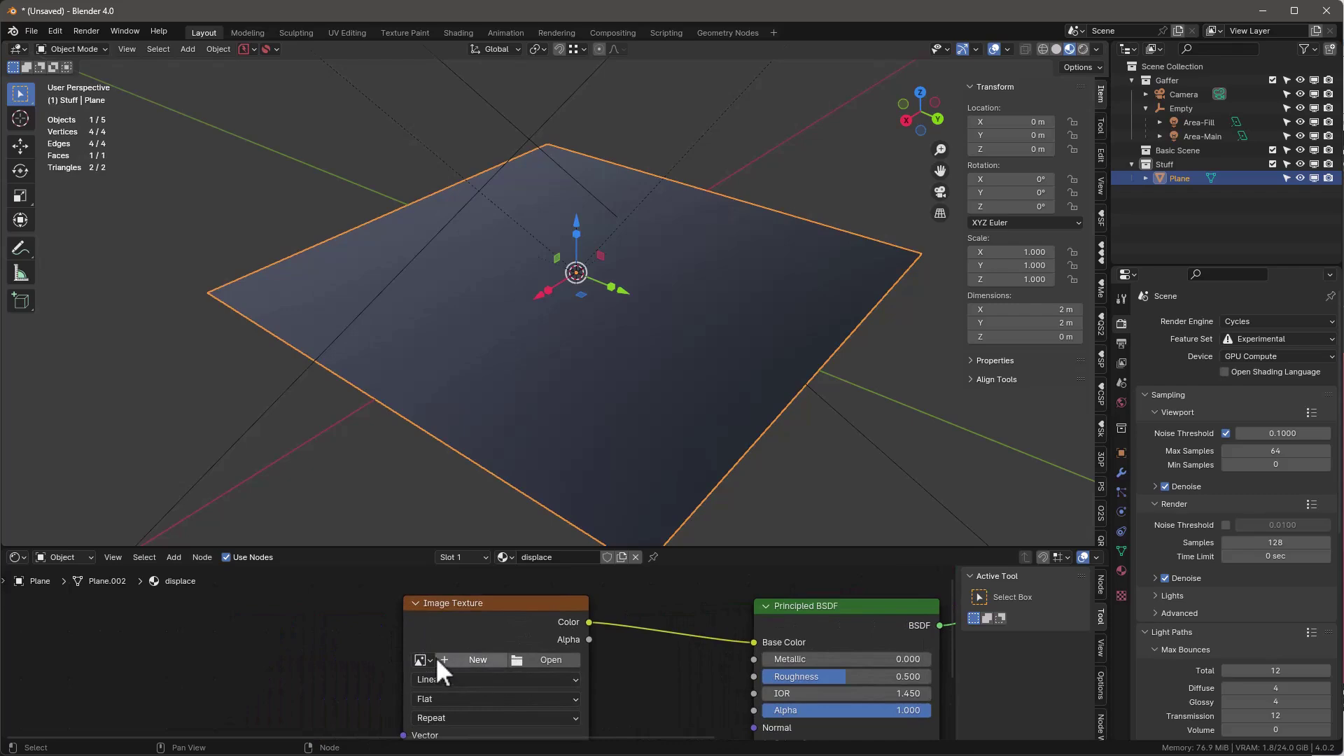
Step: Load untitled.exr from the Downloads folder into the Image Texture node and enlarge the shader editor to show the full node chain
{"action": "left_click", "coordinate": [557, 662]}
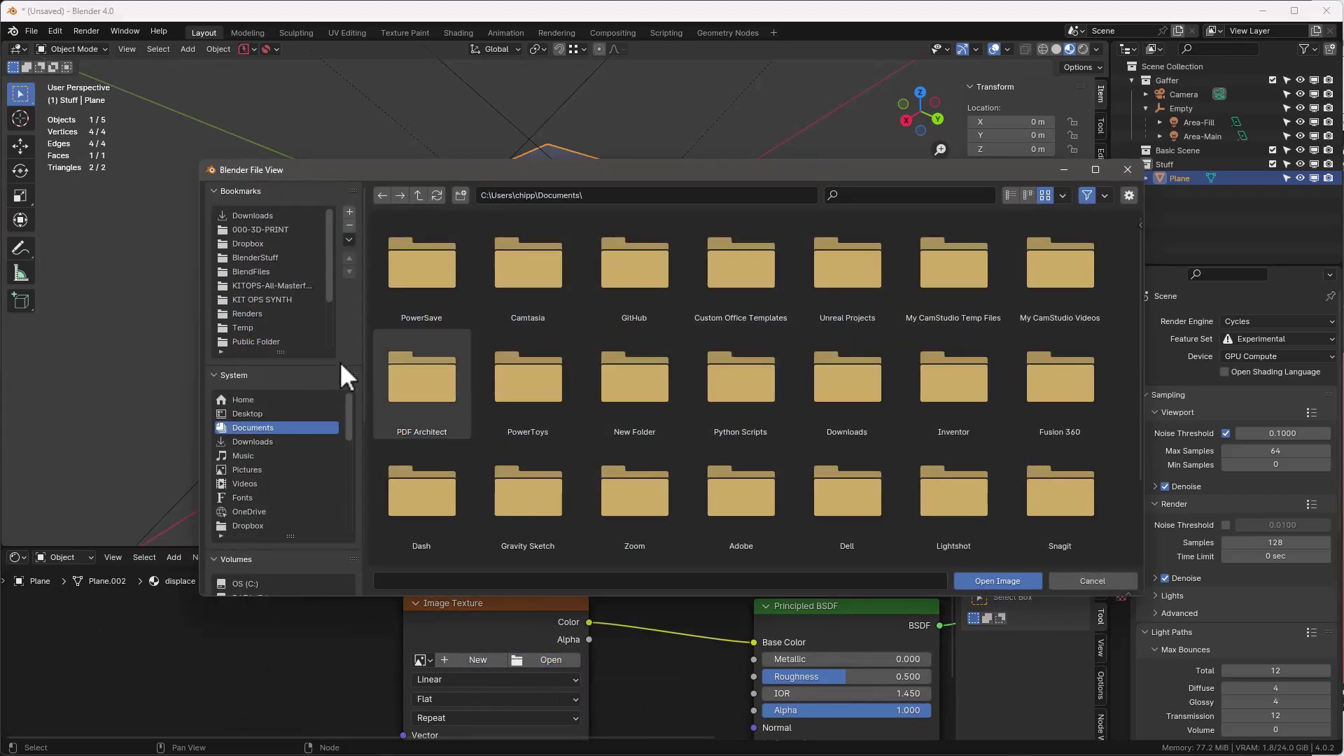
{"action": "scroll", "coordinate": [889, 399], "scroll_direction": "down", "scroll_amount": 2}
{"action": "double_click", "coordinate": [887, 389]}
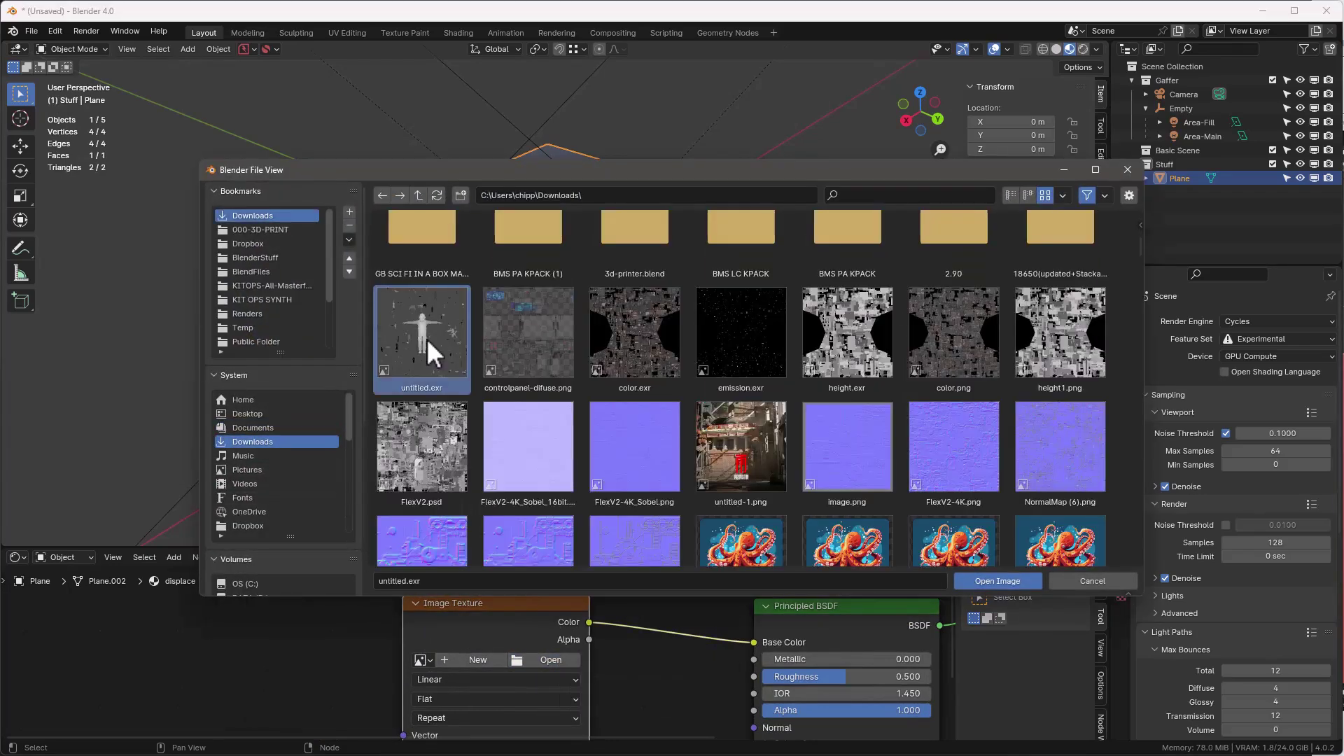
{"action": "double_click", "coordinate": [428, 342]}
{"action": "left_click_drag", "start_coordinate": [623, 548], "coordinate": [616, 402]}
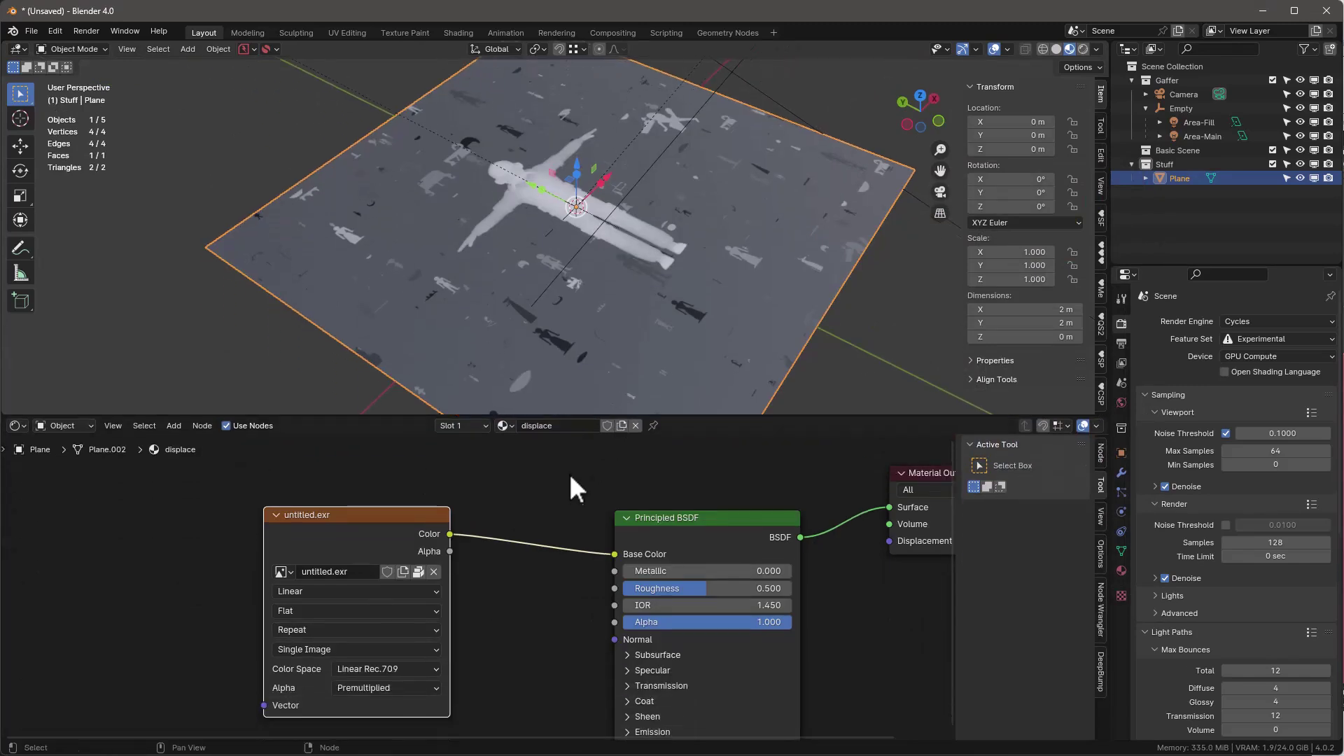
{"action": "middle_click_drag", "start_coordinate": [573, 463], "coordinate": [475, 458]}
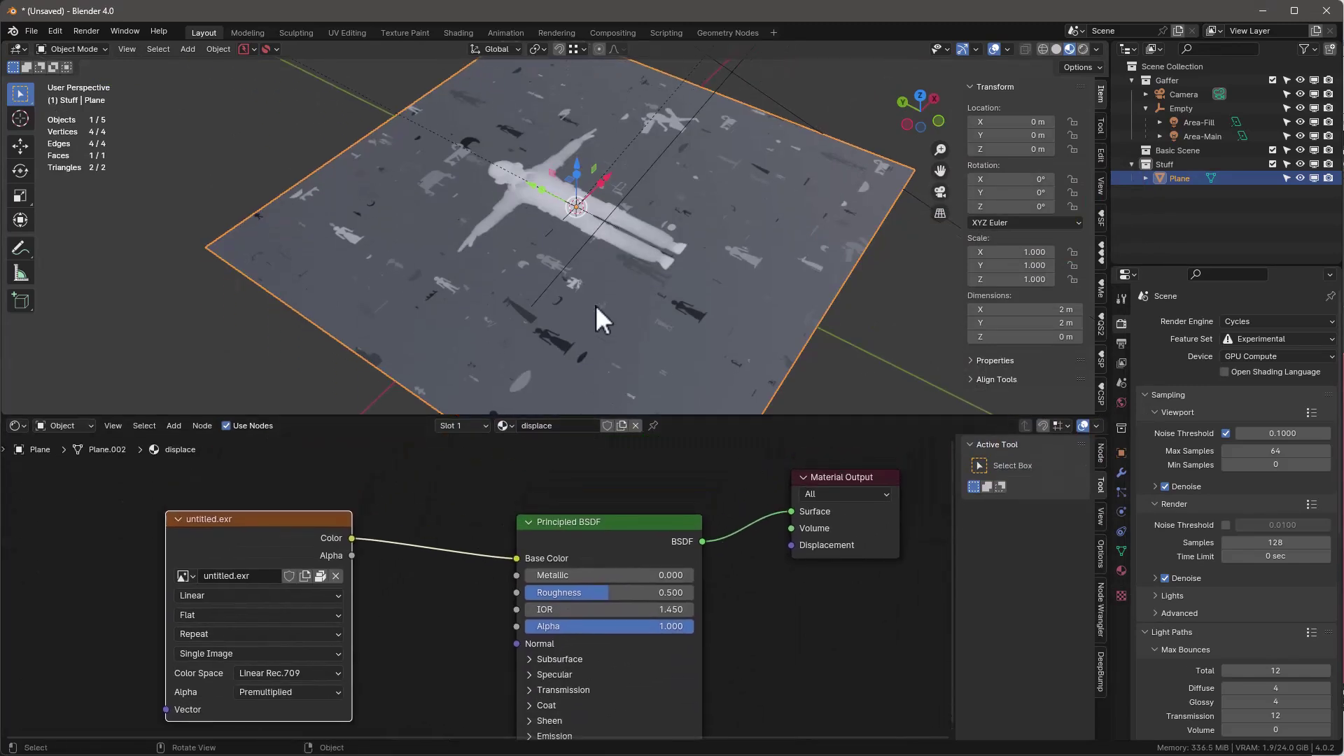
Step: Add a Subdivision Surface modifier to the plane, set to Simple with Adaptive Subdivision enabled
{"action": "left_click", "coordinate": [1121, 473]}
{"action": "left_click", "coordinate": [1226, 322]}
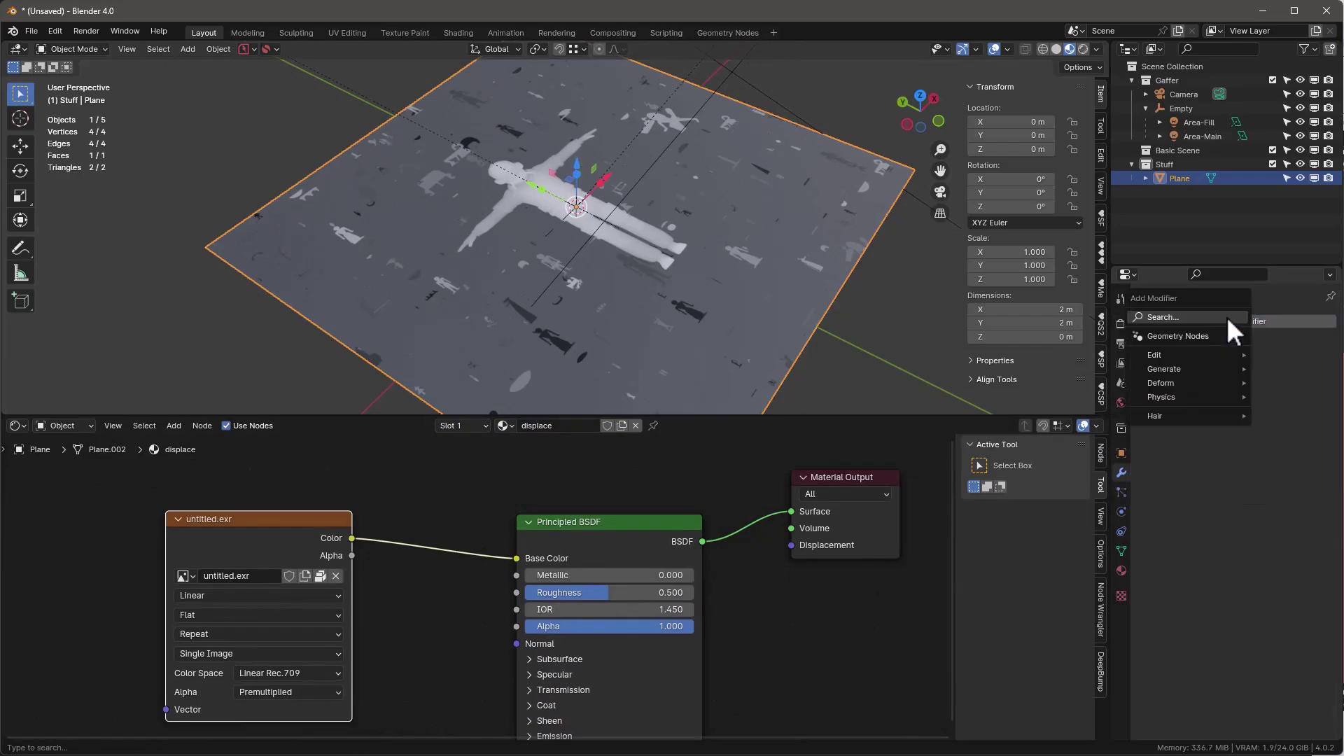
{"action": "mouse_move", "coordinate": [1206, 368]}
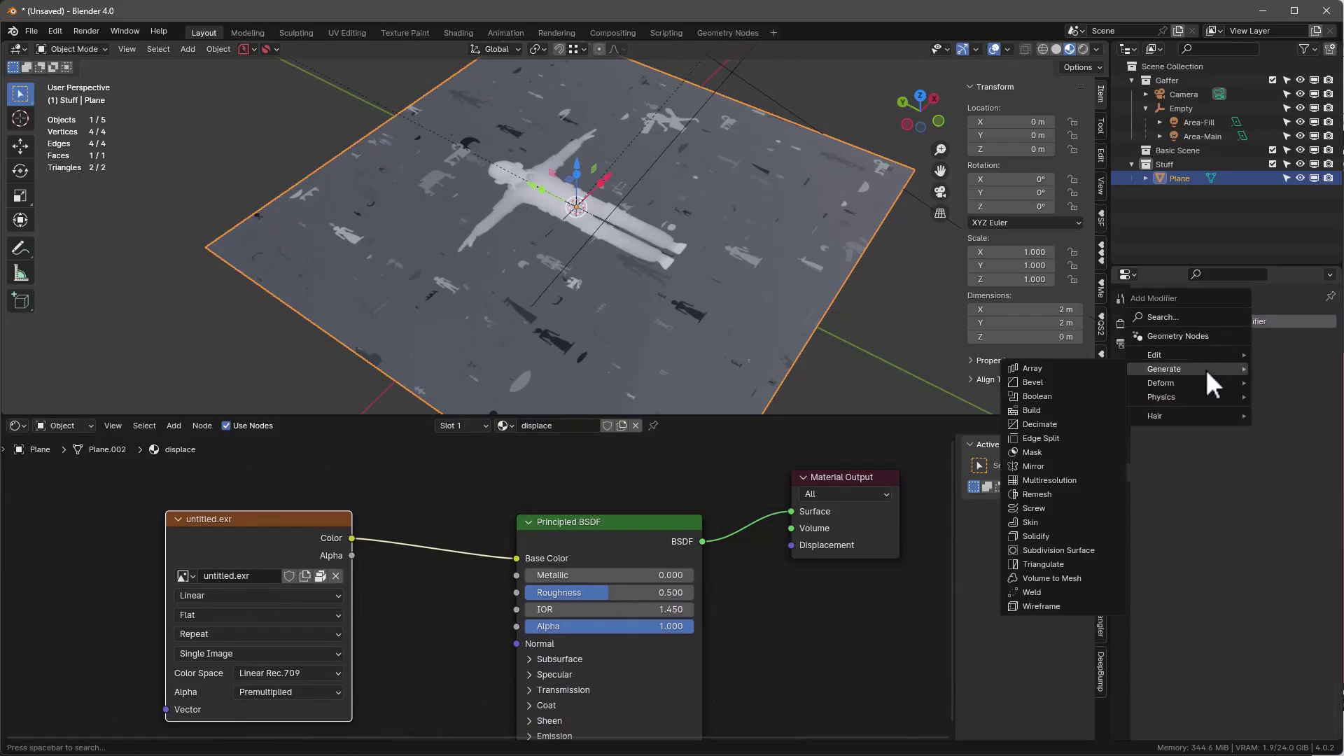
{"action": "left_click", "coordinate": [1061, 548]}
{"action": "left_click", "coordinate": [1266, 396]}
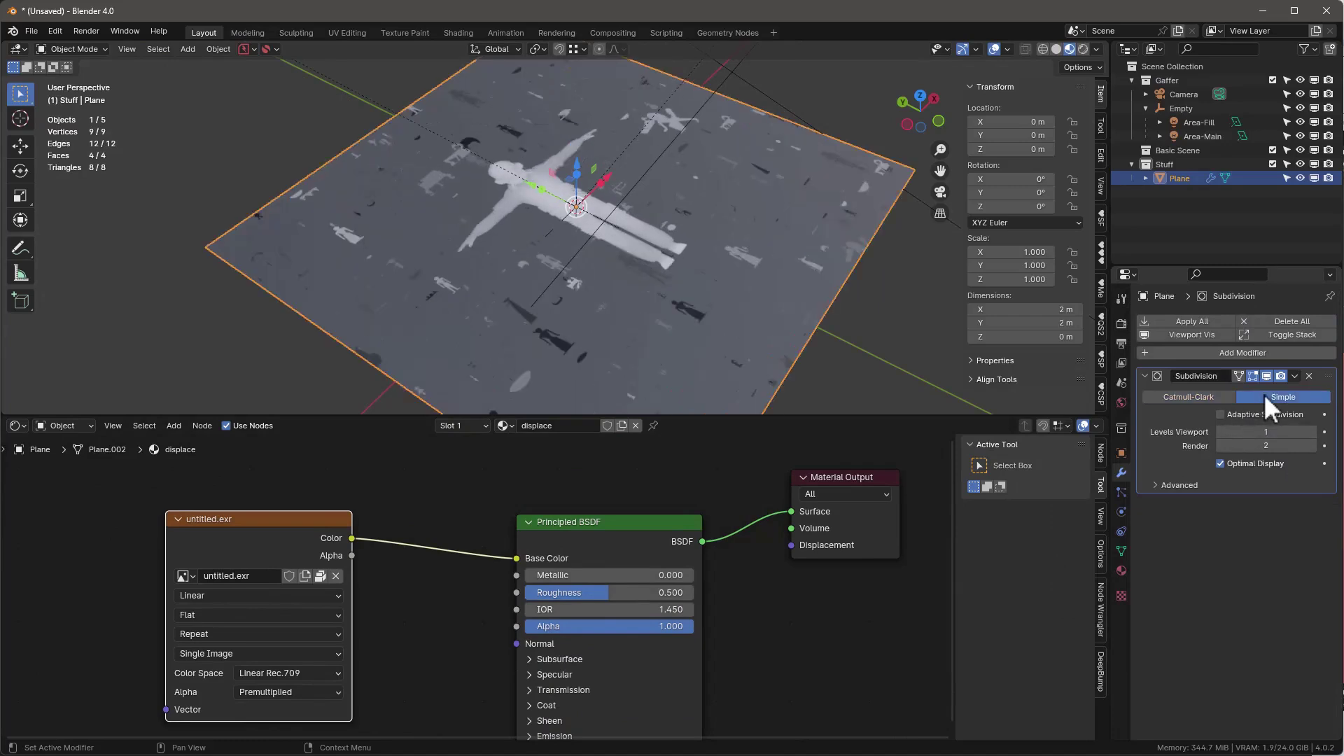
{"action": "left_click", "coordinate": [1221, 415]}
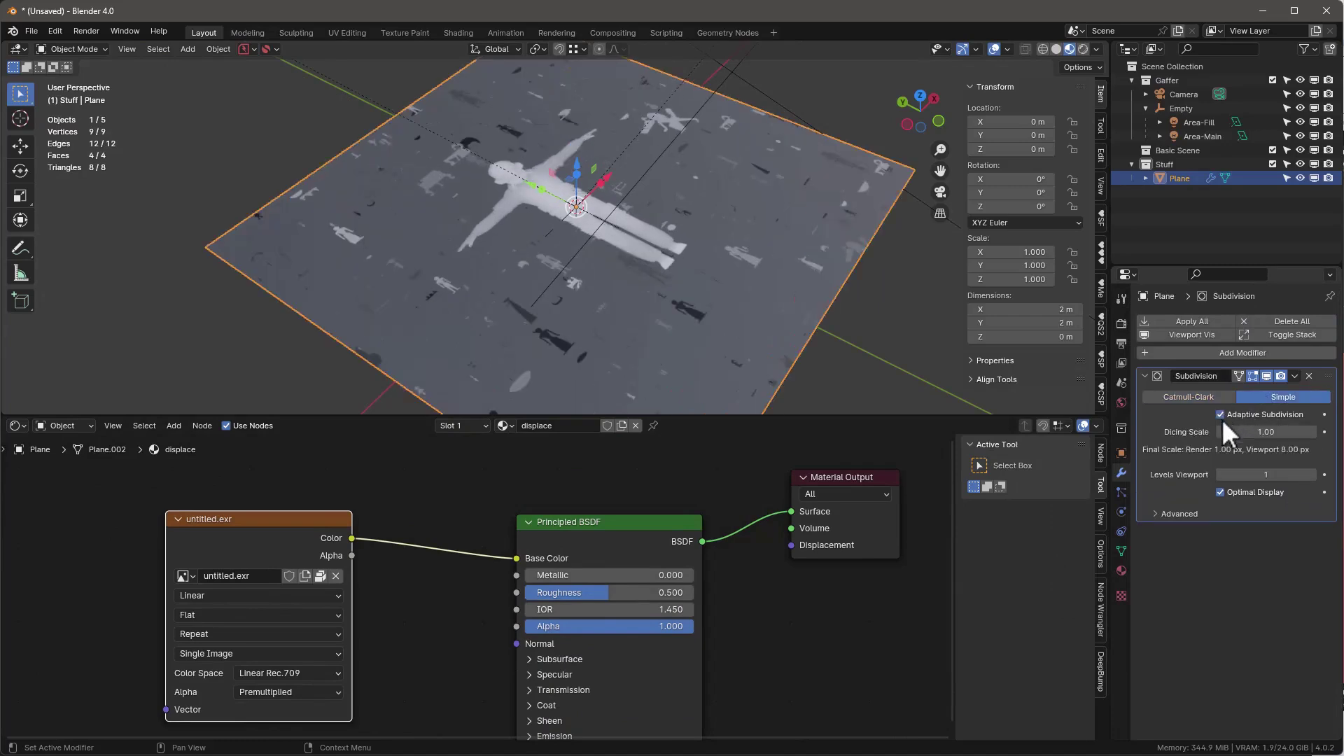
Step: Set the viewport dicing rate in the render subdivision settings to 1 px
{"action": "left_click", "coordinate": [1126, 324]}
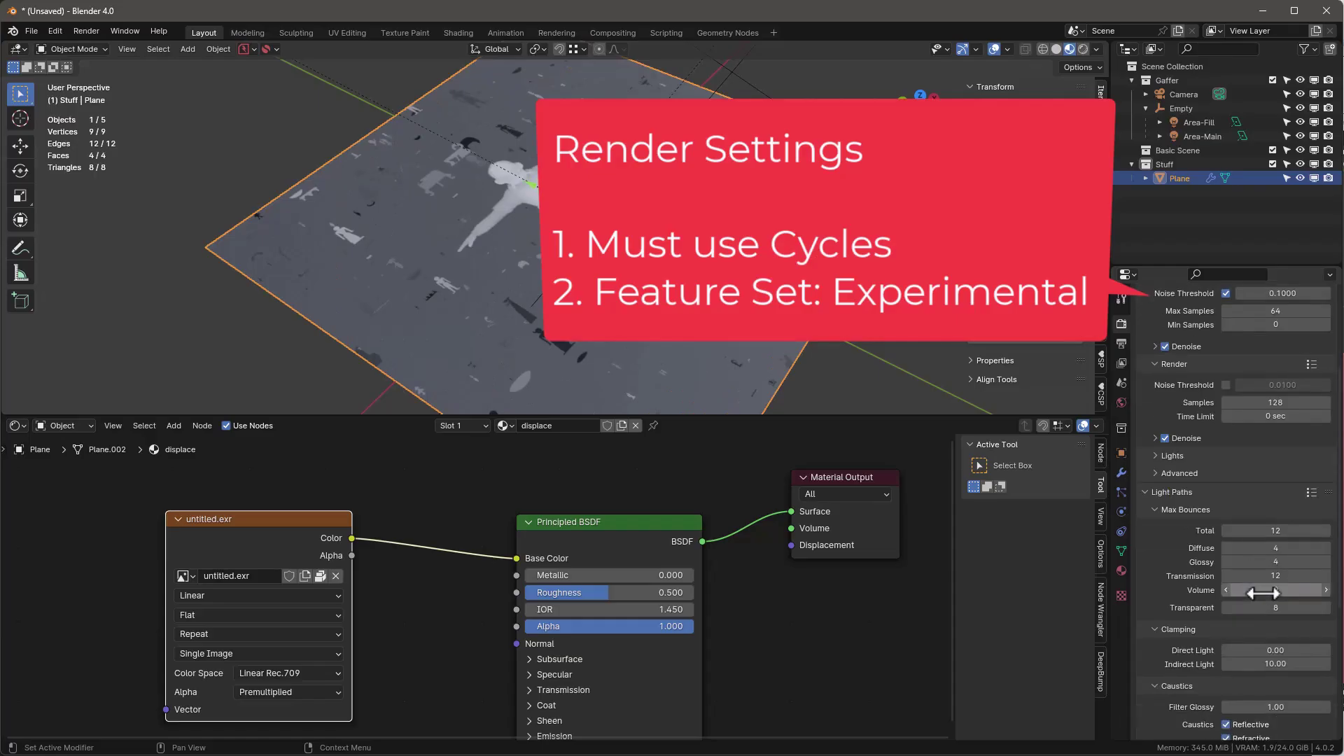
{"action": "scroll", "coordinate": [1145, 602], "scroll_direction": "down", "scroll_amount": 10}
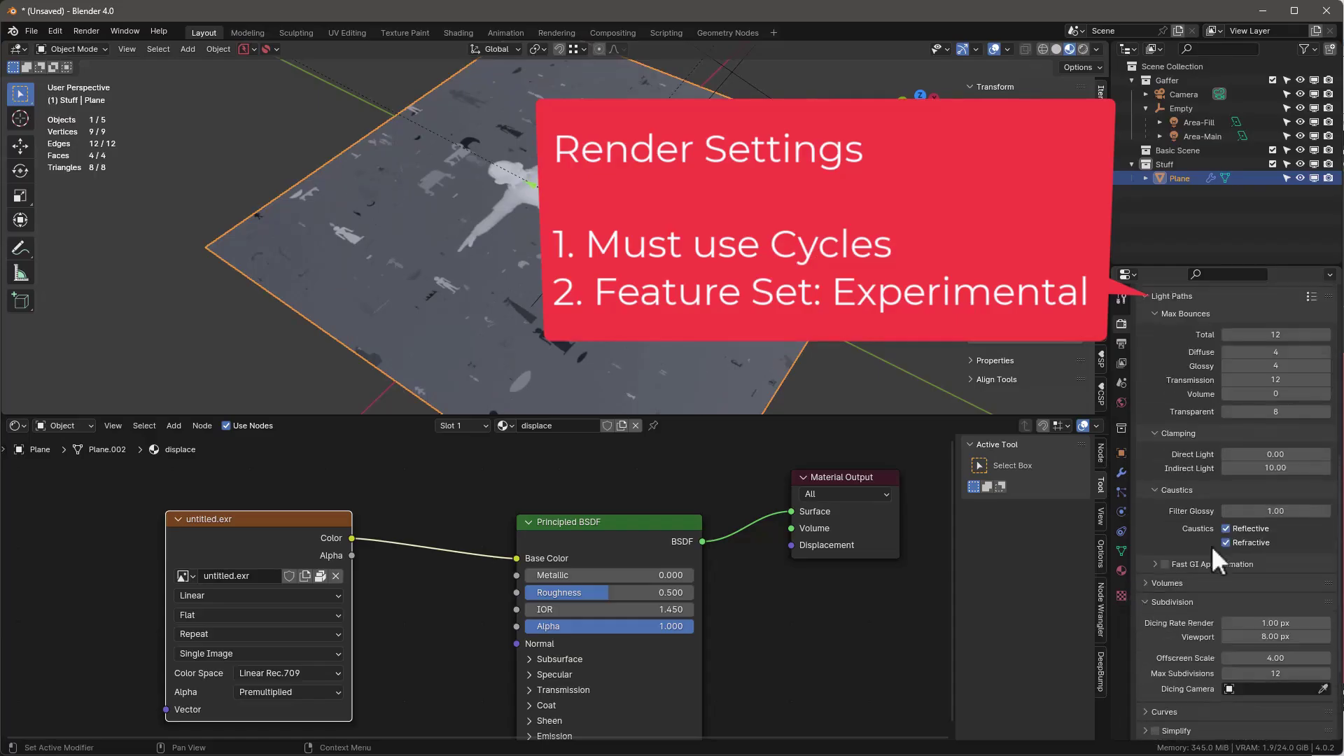
{"action": "scroll", "coordinate": [1165, 586], "scroll_direction": "down", "scroll_amount": 5}
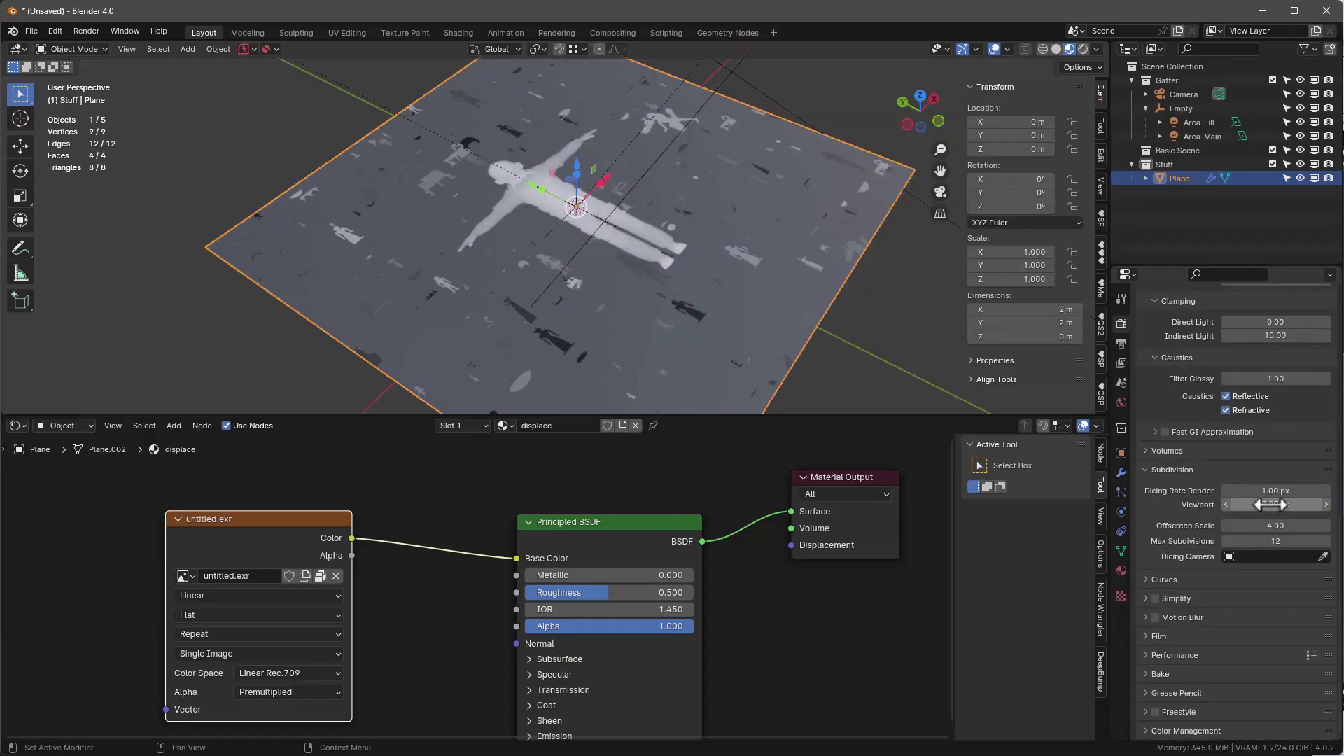
{"action": "left_click", "coordinate": [1275, 504]}
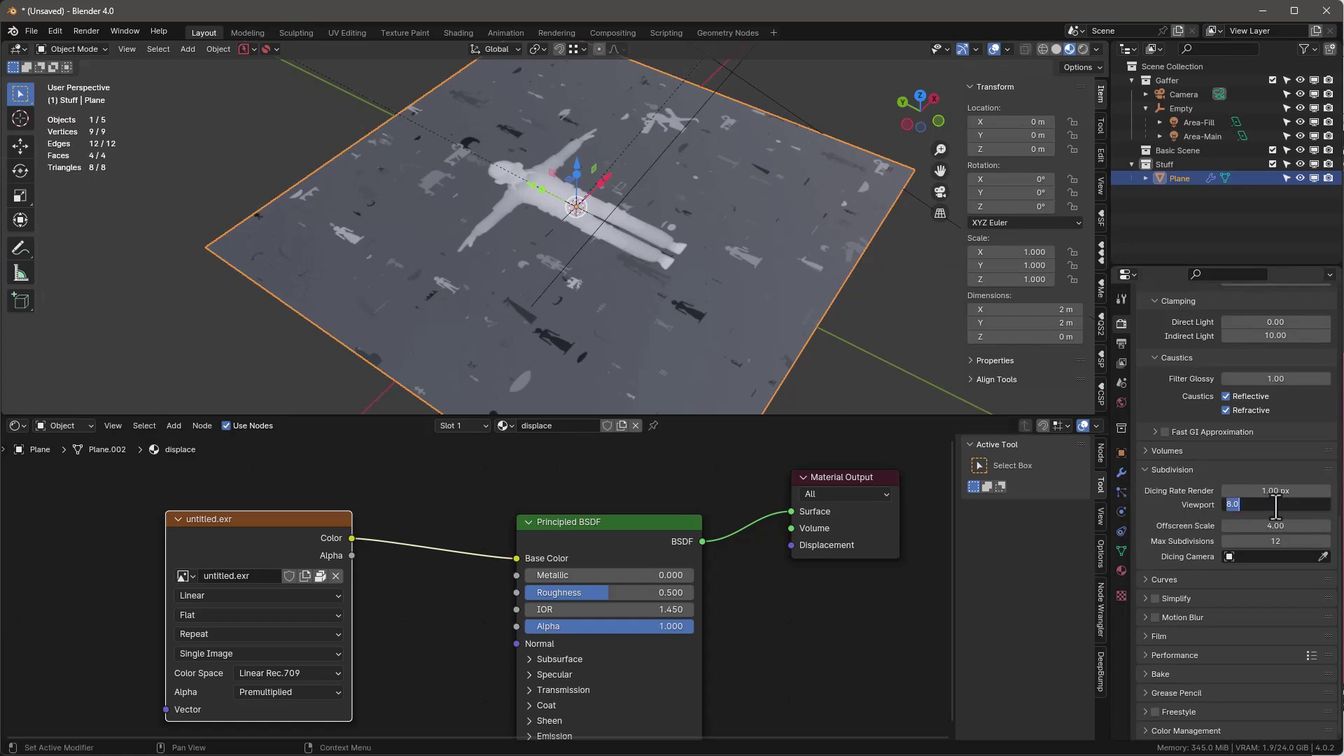
{"action": "type", "text": "1"}
{"action": "key", "text": "Return"}
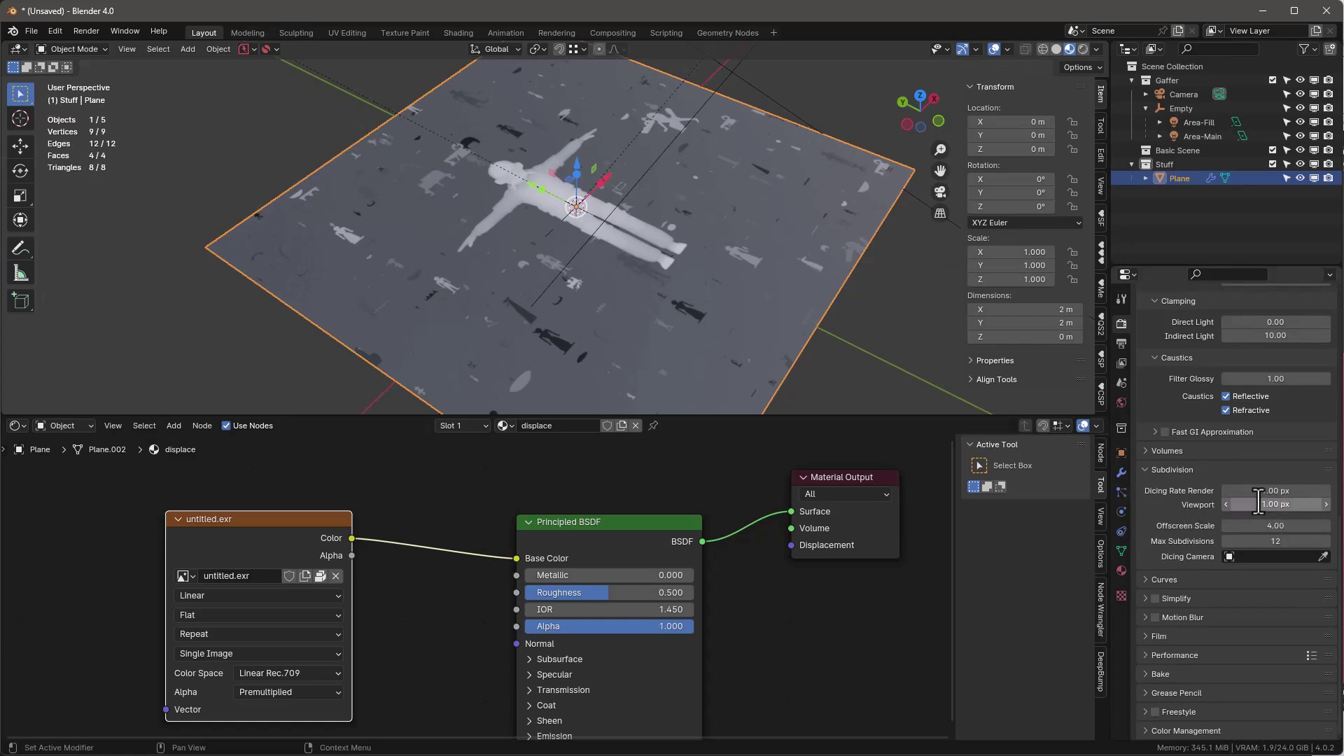
Step: Enlarge the 3D viewport and cut the link between the image texture's Color and the Principled BSDF's Base Color
{"action": "left_click_drag", "start_coordinate": [683, 417], "coordinate": [684, 482]}
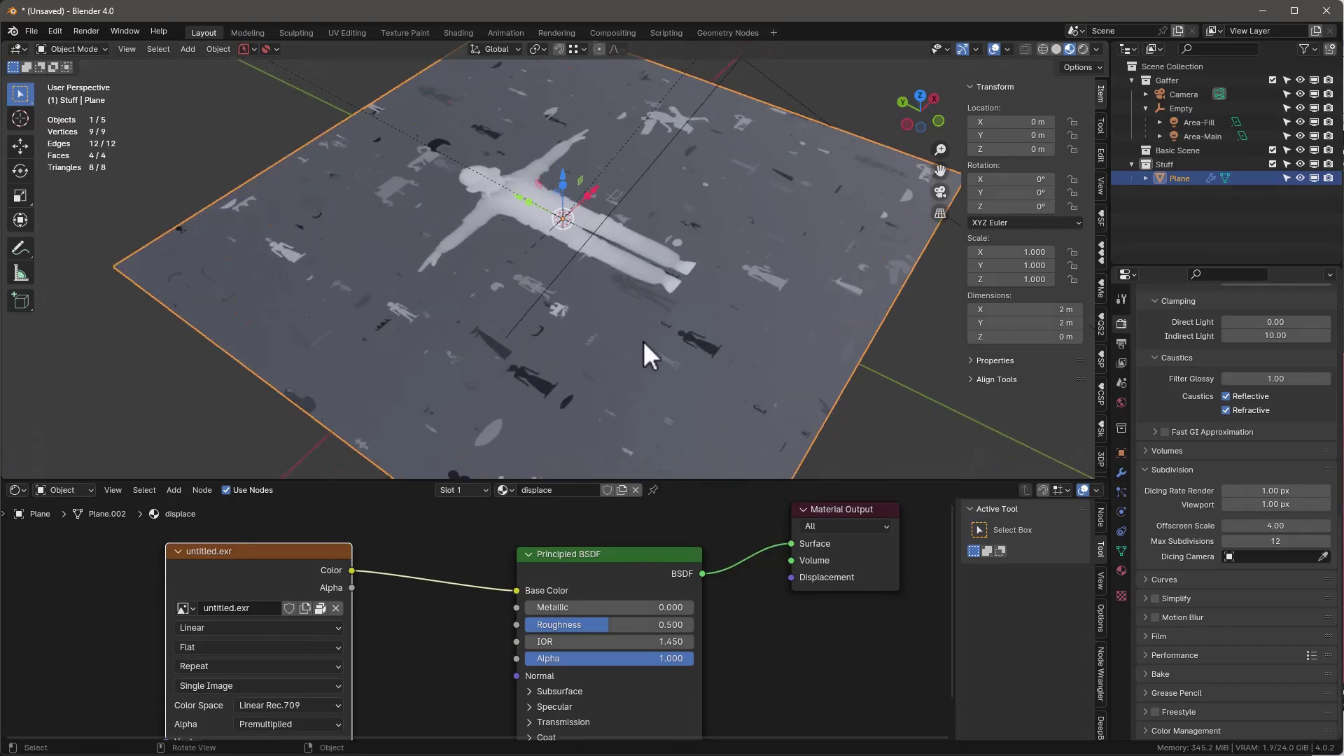
{"action": "middle_click_drag", "start_coordinate": [645, 327], "coordinate": [623, 277]}
{"action": "scroll", "coordinate": [787, 624], "scroll_direction": "down", "scroll_amount": 2}
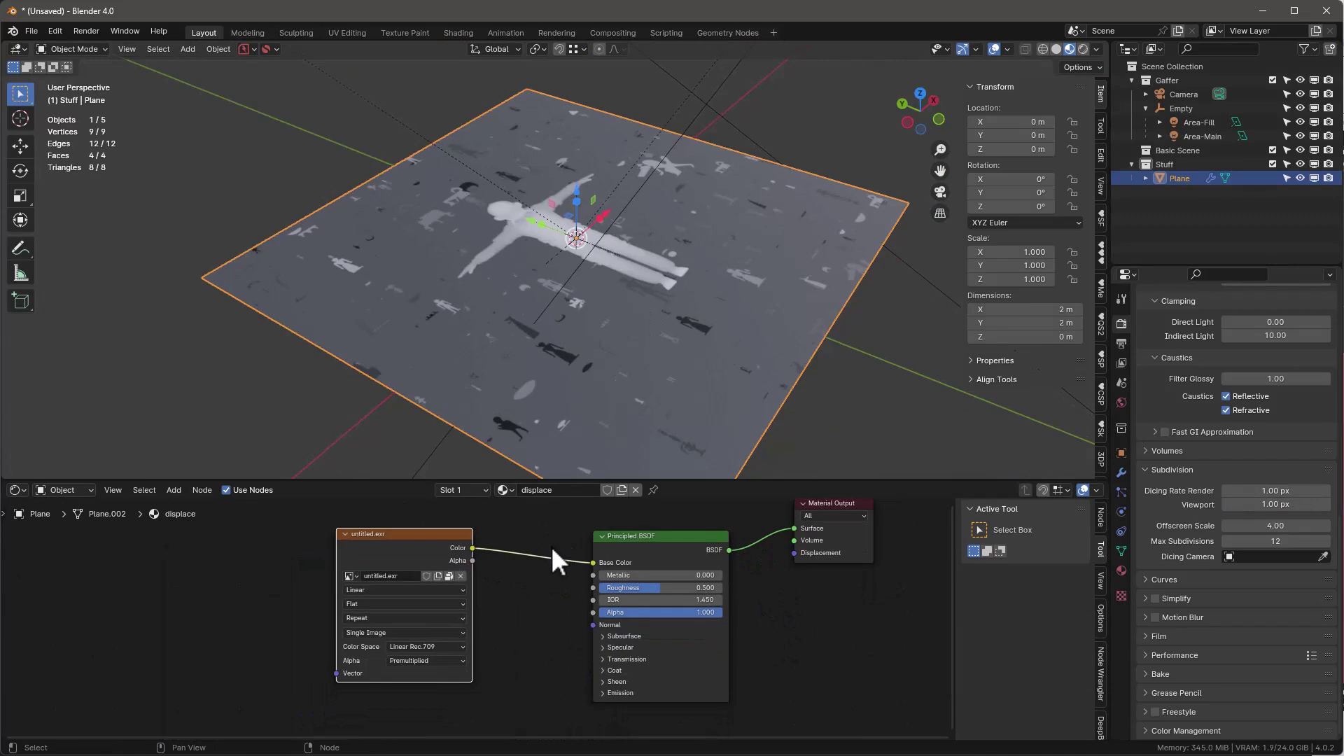
{"action": "right_click_drag", "start_coordinate": [552, 546], "coordinate": [556, 590], "text": "ctrl"}
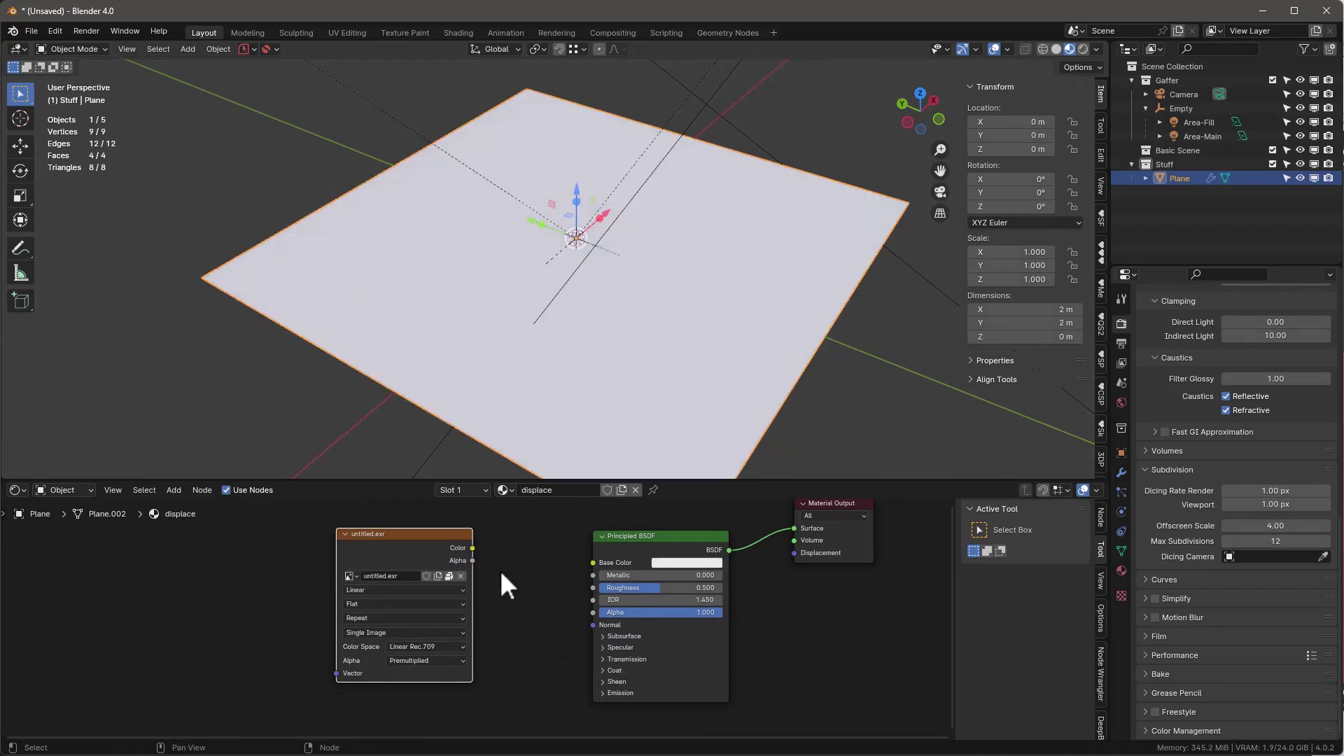
Step: Add a Displacement node below the Principled BSDF and connect the image texture's Color to its Height
{"action": "key", "text": "shift+a"}
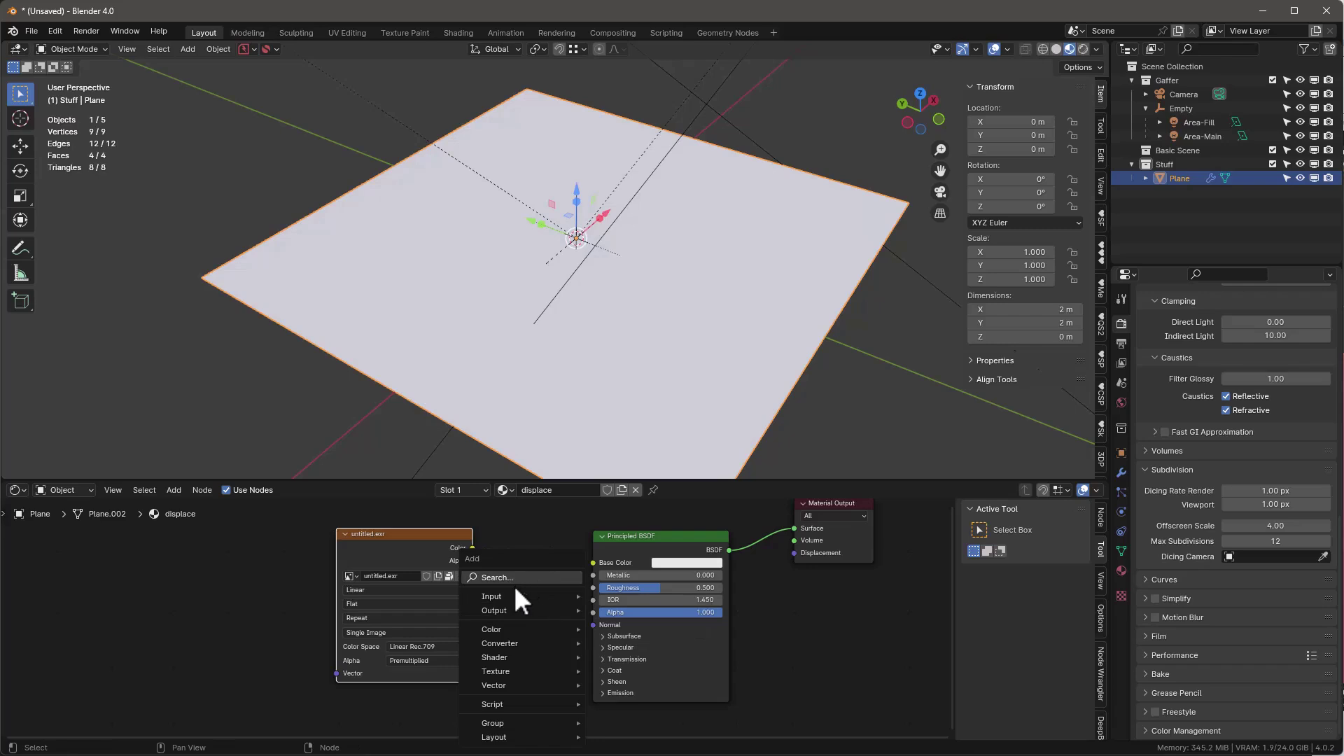
{"action": "type", "text": "disp"}
{"action": "key", "text": "Return"}
{"action": "left_click_drag", "start_coordinate": [422, 513], "coordinate": [544, 695]}
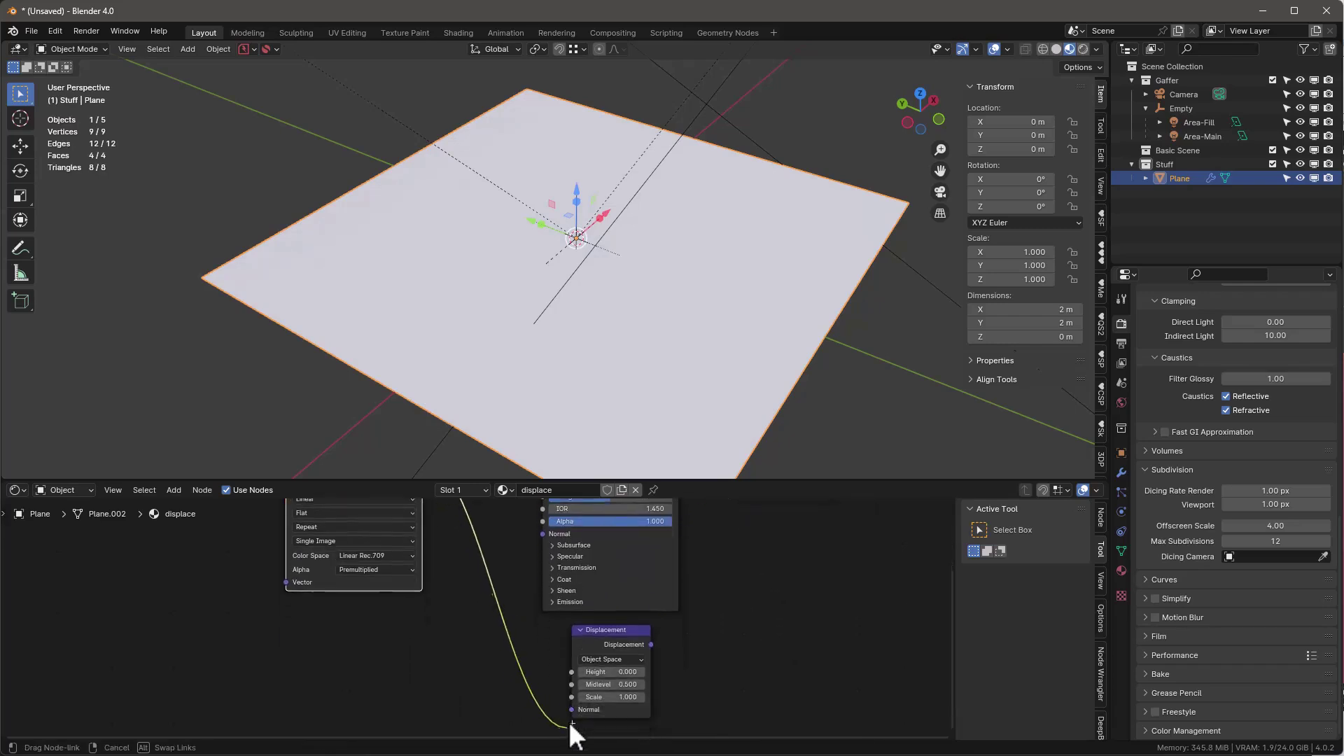
{"action": "left_click", "coordinate": [565, 658]}
Step: Choose Linear Rec.709 as the color space of the untitled.exr image texture
{"action": "scroll", "coordinate": [406, 690], "scroll_direction": "up", "scroll_amount": 2}
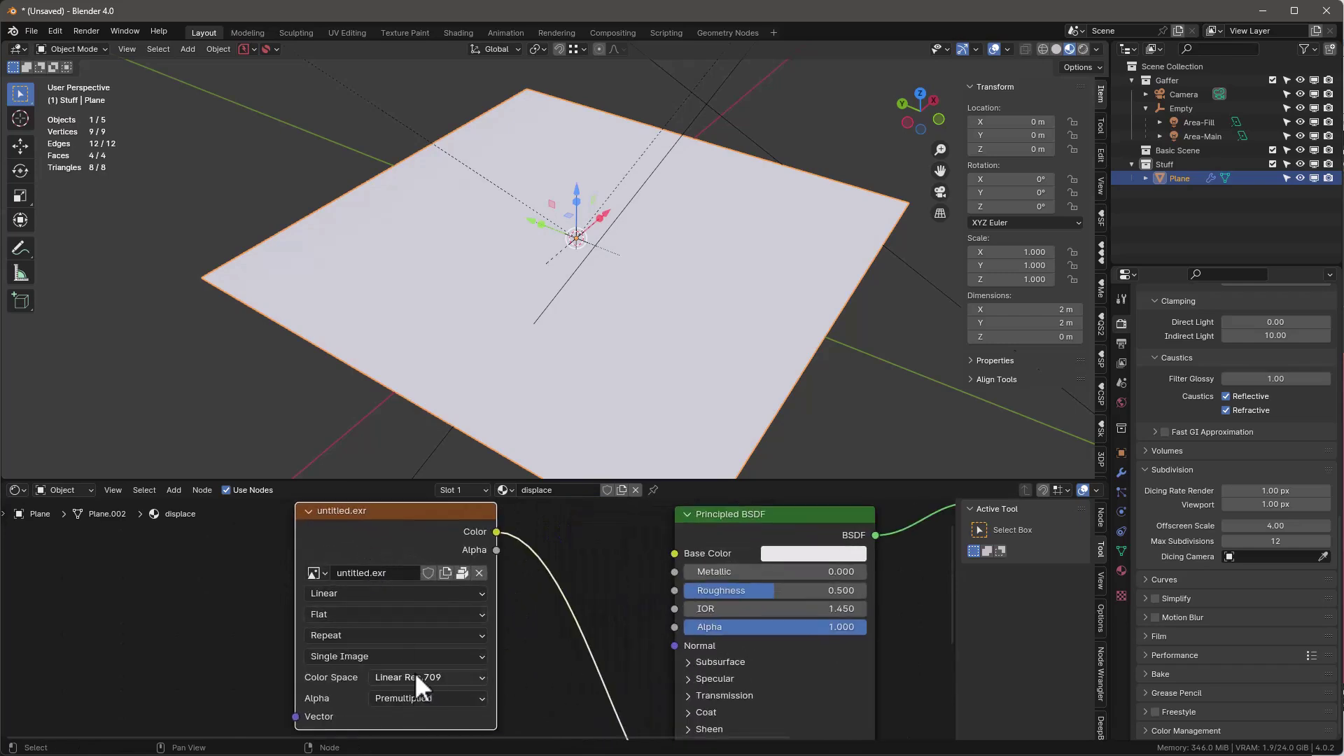
{"action": "left_click", "coordinate": [411, 675]}
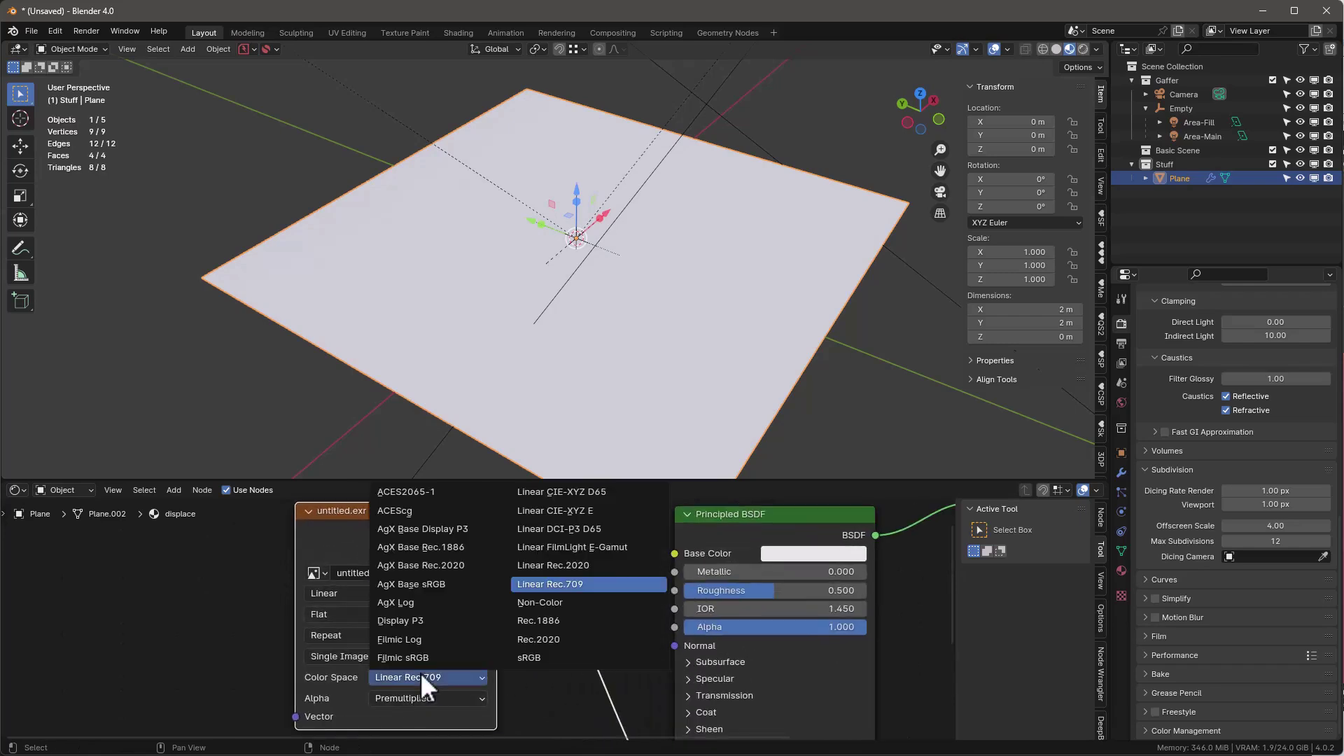
{"action": "left_click", "coordinate": [549, 584]}
Step: Connect the Displacement node's output to the Displacement input of the Material Output node
{"action": "scroll", "coordinate": [472, 609], "scroll_direction": "down", "scroll_amount": 4}
{"action": "middle_click_drag", "start_coordinate": [427, 601], "coordinate": [324, 587]}
{"action": "left_click_drag", "start_coordinate": [587, 524], "coordinate": [590, 548]}
{"action": "mouse_move", "coordinate": [483, 689]}
{"action": "left_mouse_down"}
{"action": "mouse_move", "coordinate": [549, 636]}
{"action": "mouse_move", "coordinate": [561, 581]}
{"action": "left_mouse_up"}
Step: Switch the 3D viewport to rendered shading and view the plane from a lower angle
{"action": "left_click", "coordinate": [1084, 47]}
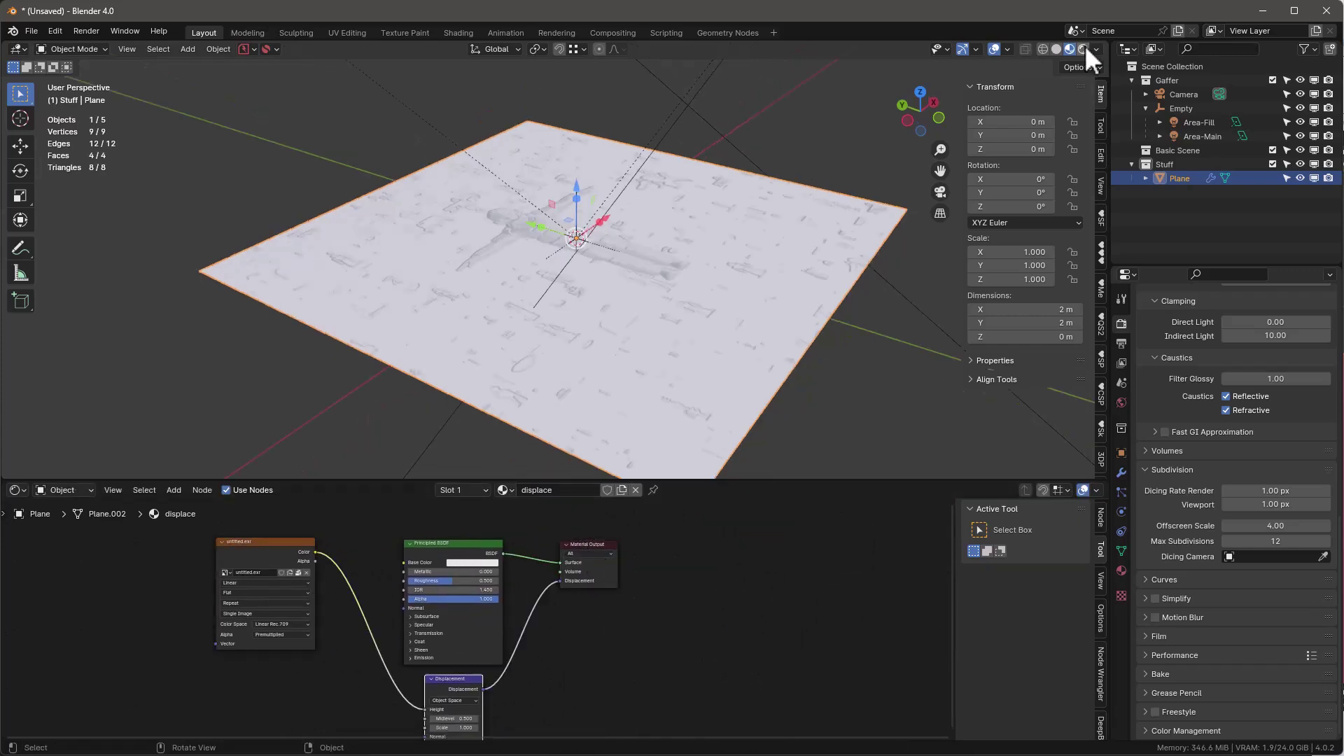
{"action": "left_click", "coordinate": [1084, 46]}
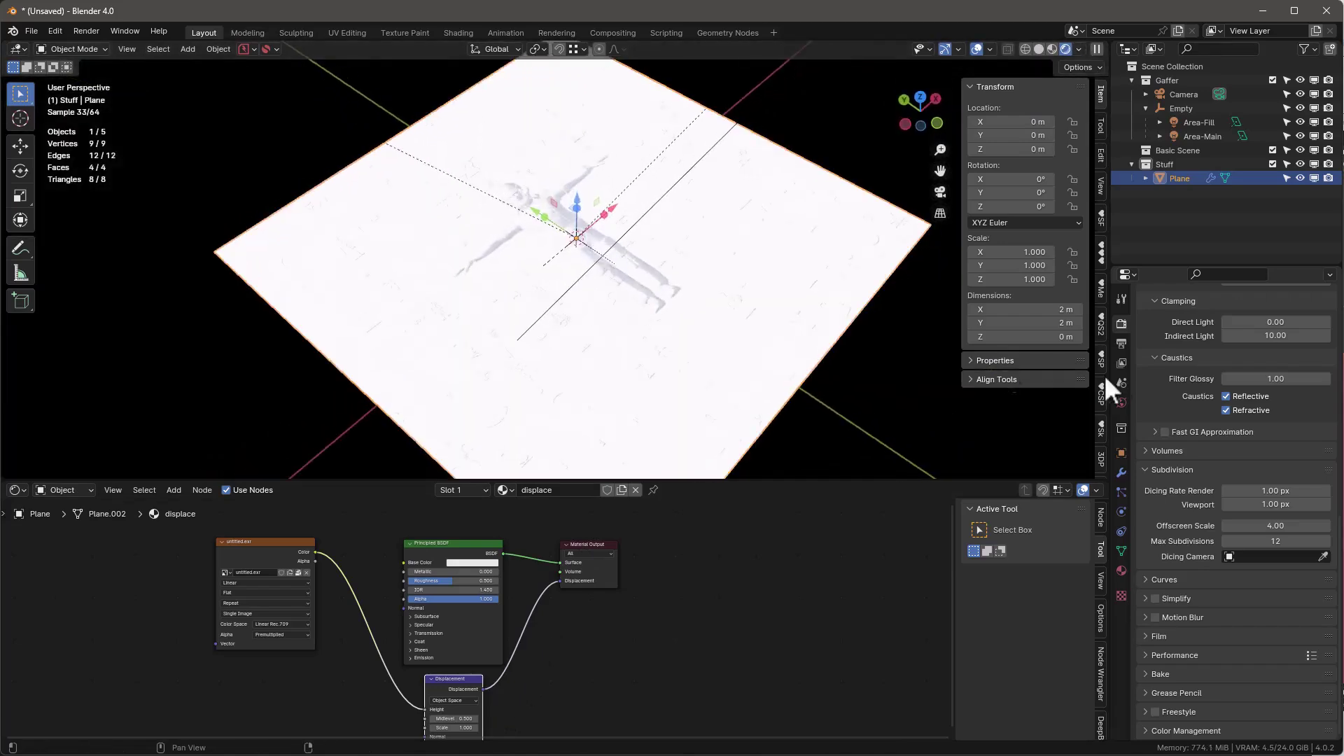
{"action": "middle_click_drag", "start_coordinate": [825, 272], "coordinate": [627, 259]}
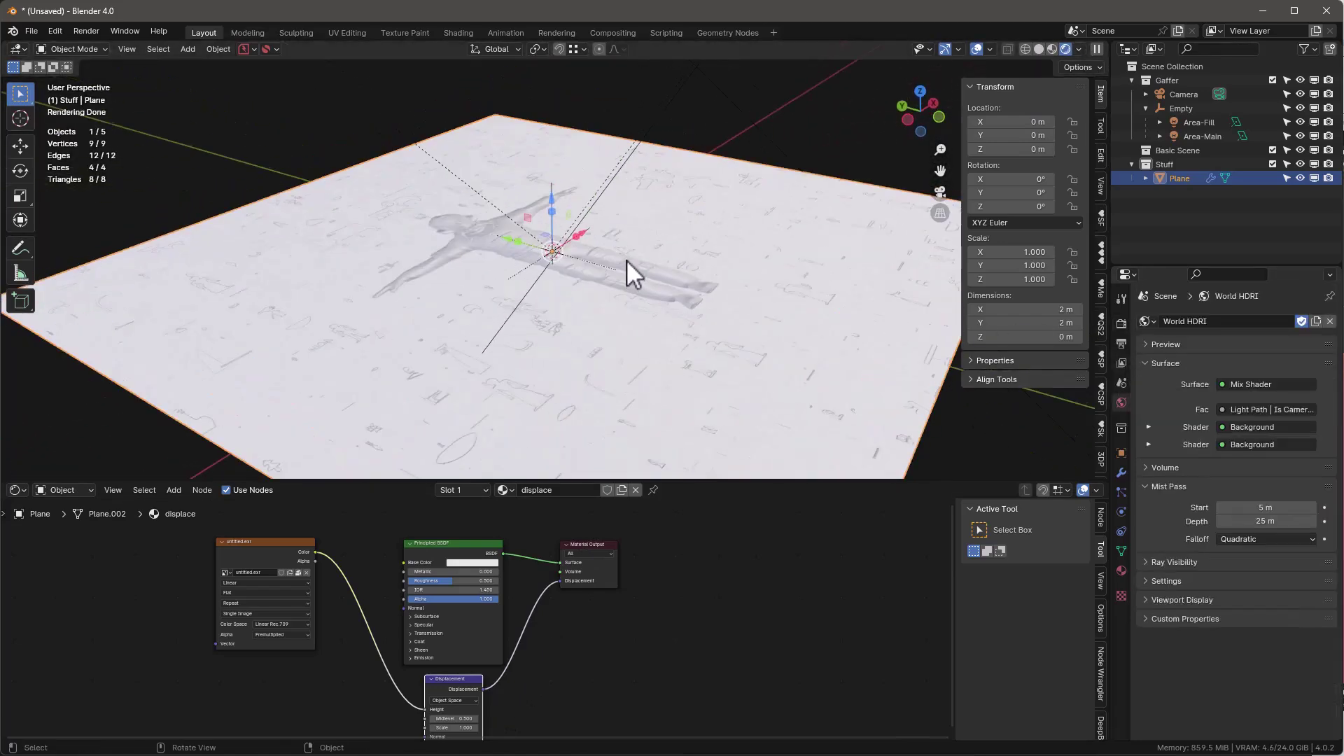
Step: Set the displace material's surface displacement method to Displacement and Bump
{"action": "left_click", "coordinate": [1120, 570]}
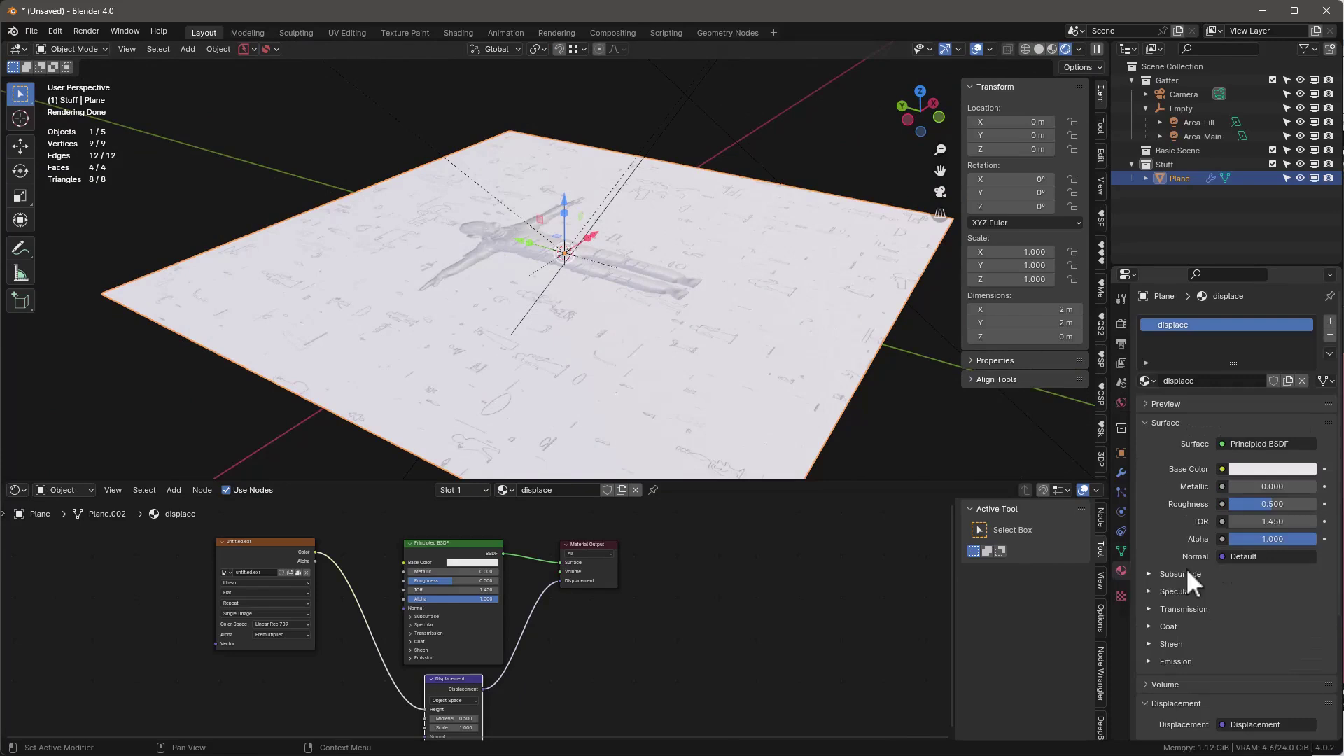
{"action": "scroll", "coordinate": [1238, 501], "scroll_direction": "down", "scroll_amount": 3}
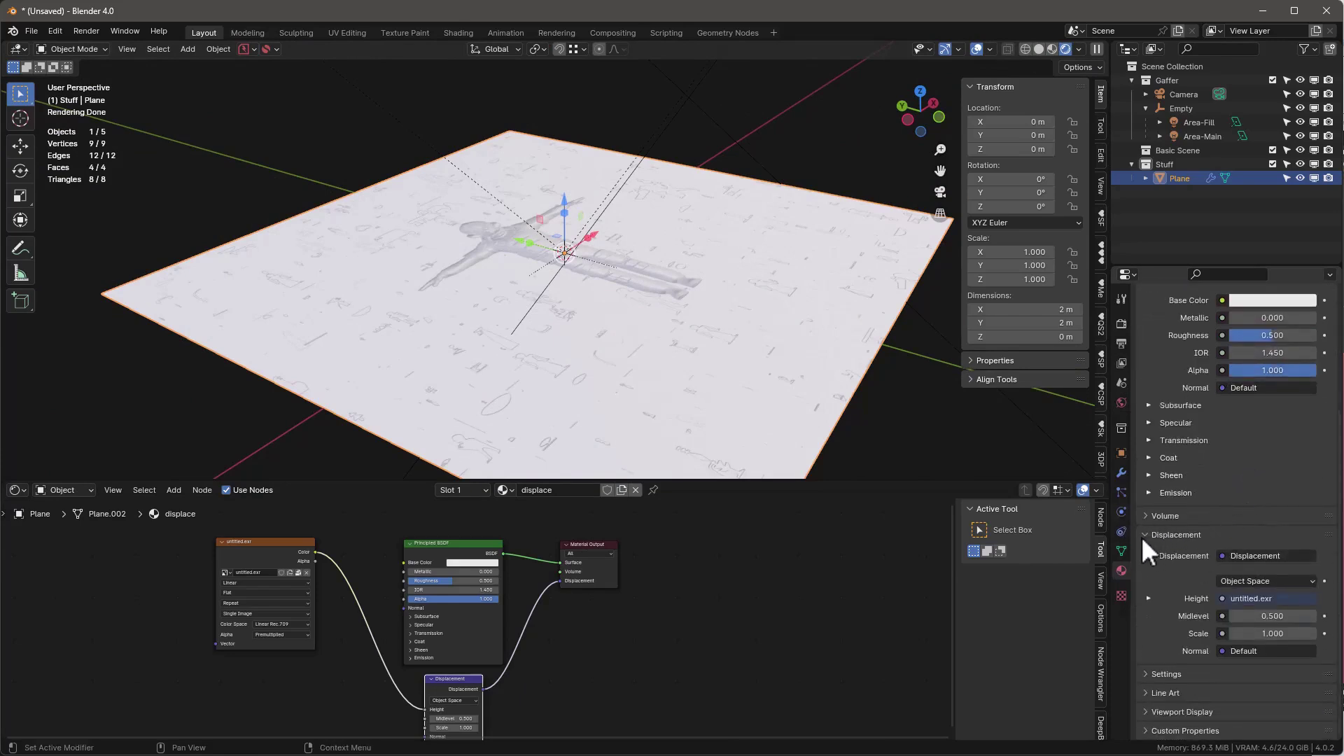
{"action": "left_click", "coordinate": [1149, 674]}
{"action": "scroll", "coordinate": [1200, 536], "scroll_direction": "down", "scroll_amount": 5}
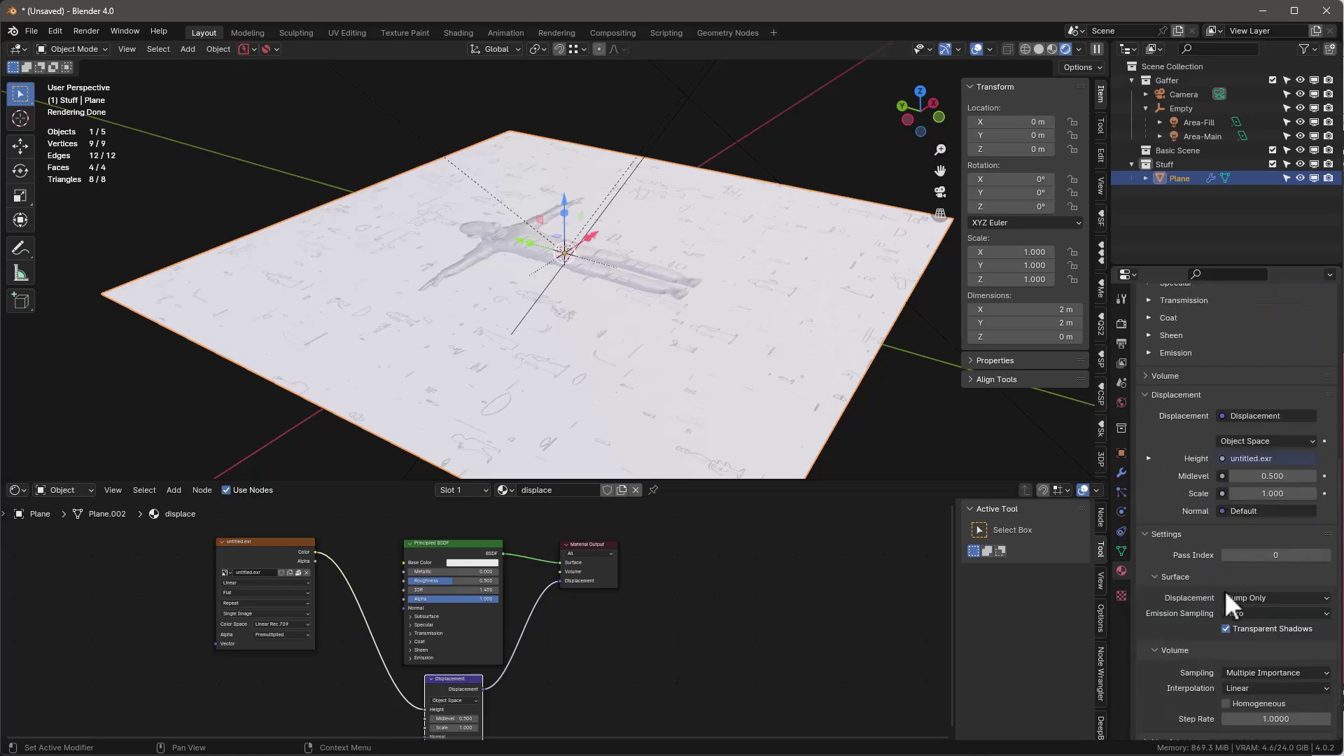
{"action": "left_click", "coordinate": [1245, 598]}
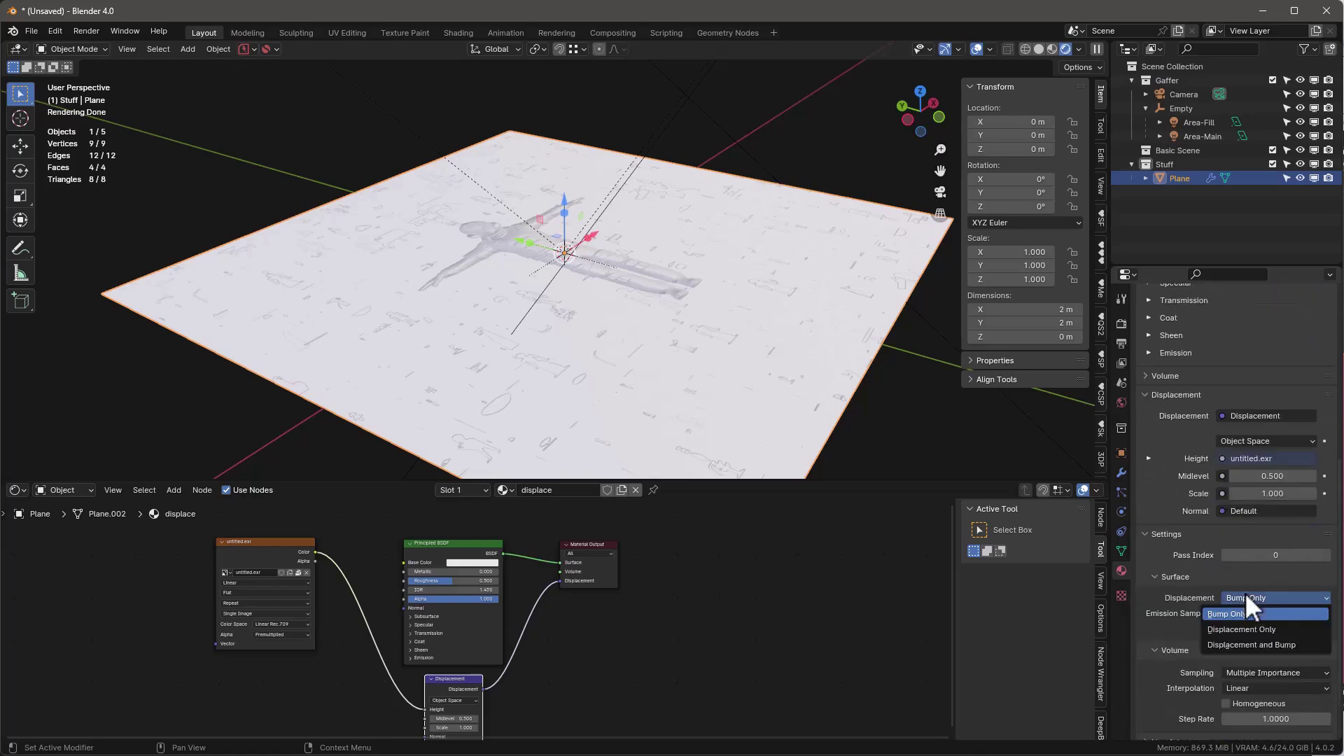
{"action": "left_click", "coordinate": [1262, 646]}
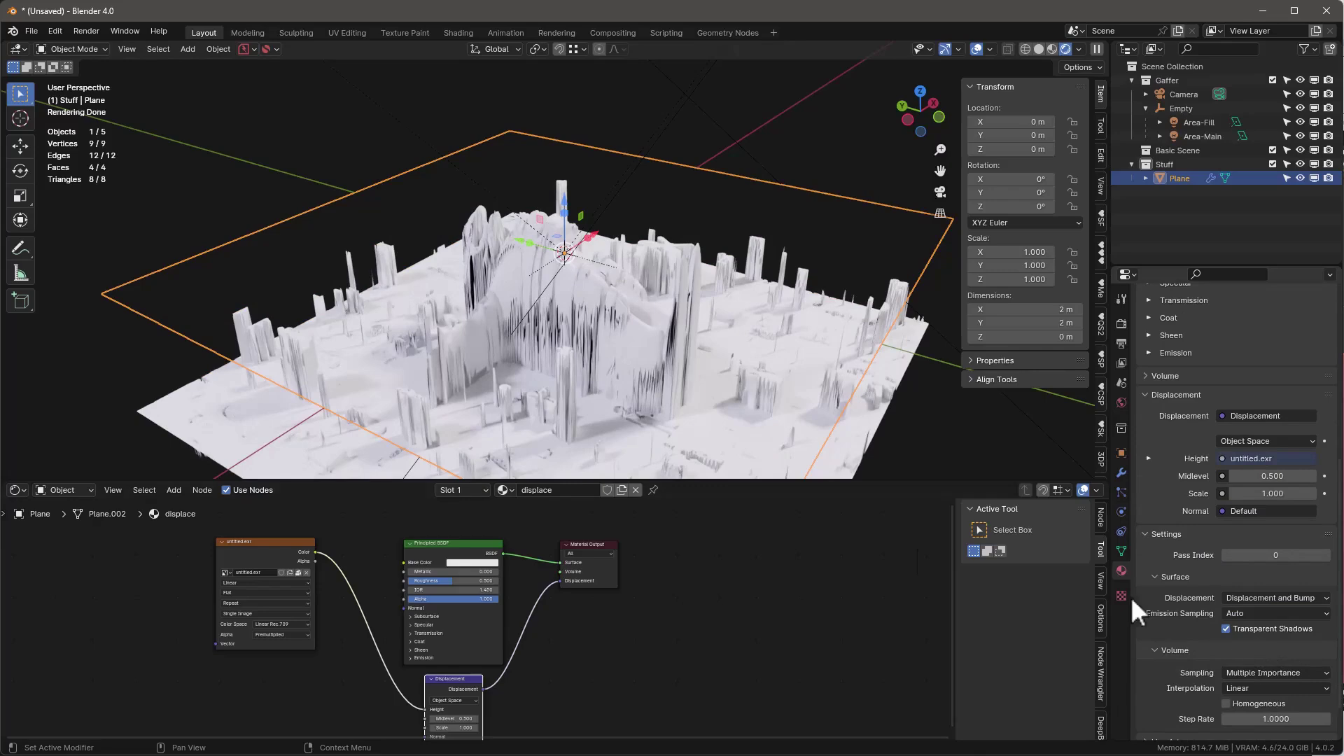
Step: Set the Displacement node's Scale to 0.1
{"action": "middle_click_drag", "start_coordinate": [616, 427], "coordinate": [633, 319], "text": "shift"}
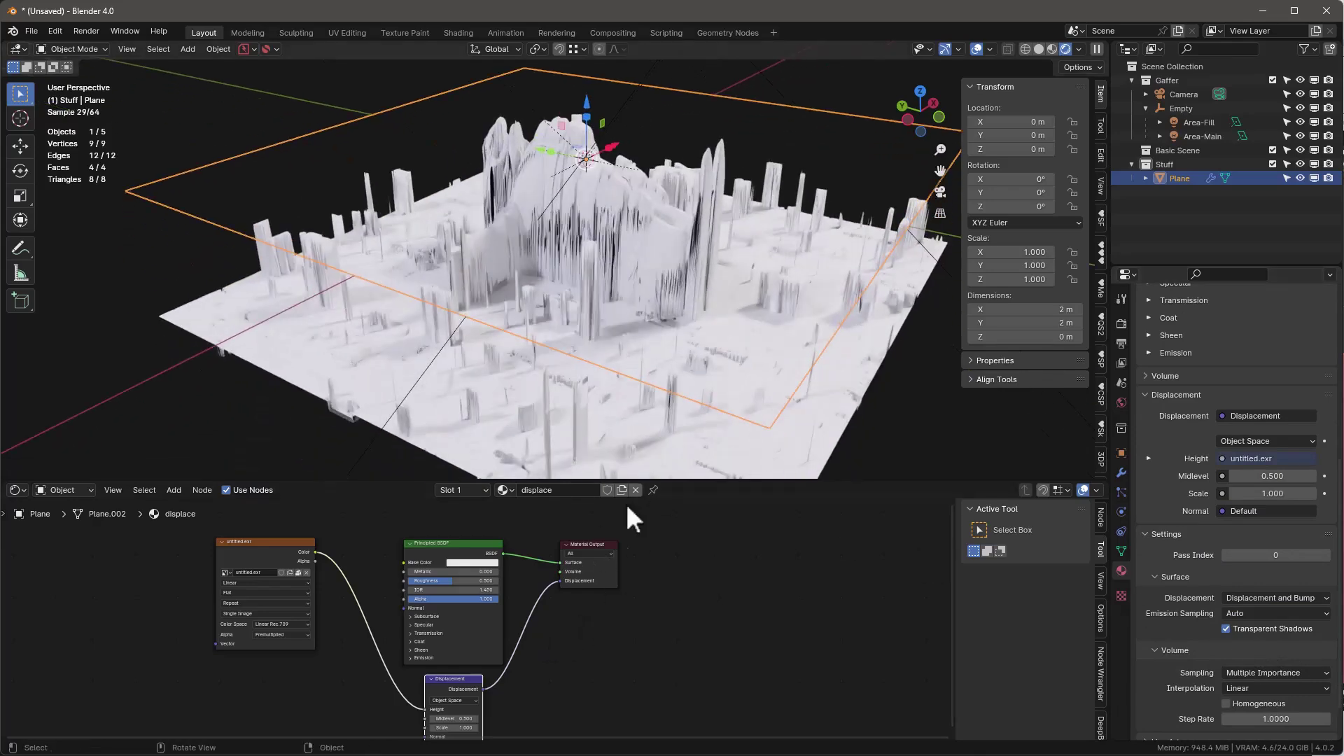
{"action": "scroll", "coordinate": [515, 578], "scroll_direction": "up", "scroll_amount": 6}
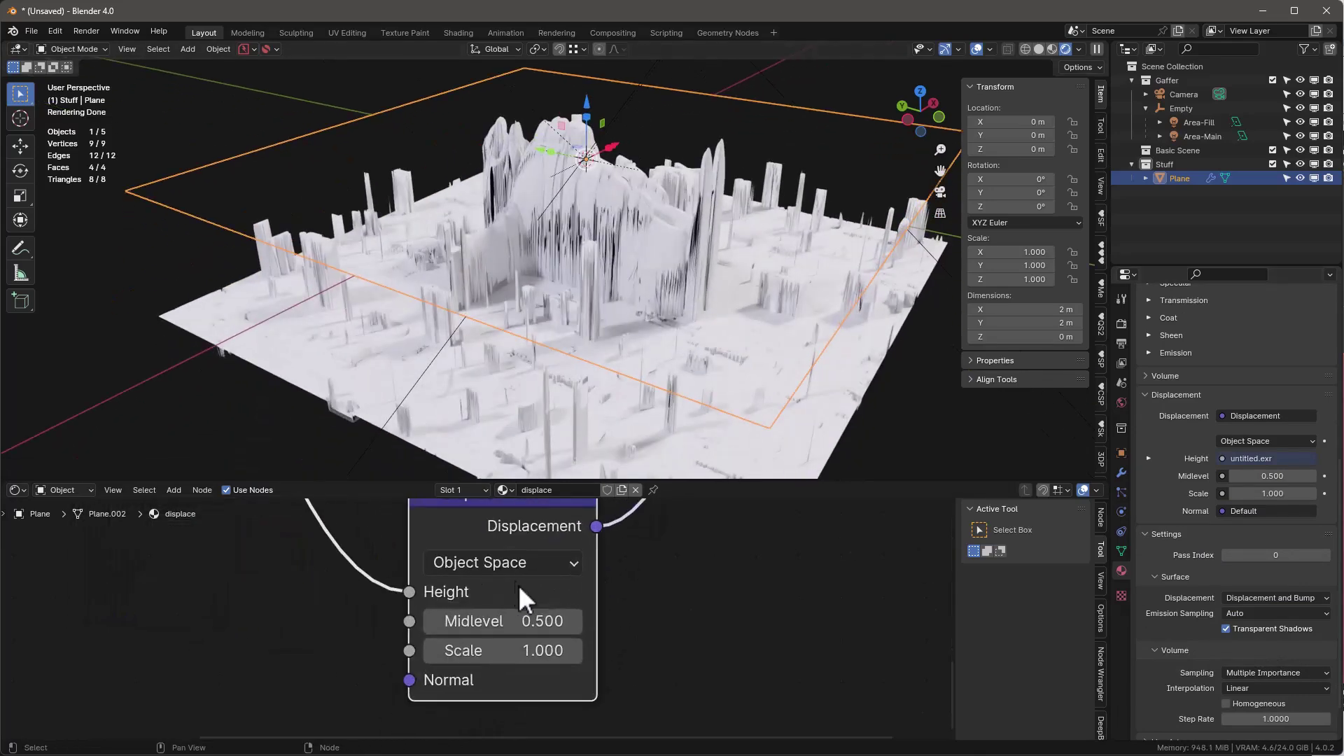
{"action": "left_click", "coordinate": [517, 641]}
{"action": "type", "text": ".1"}
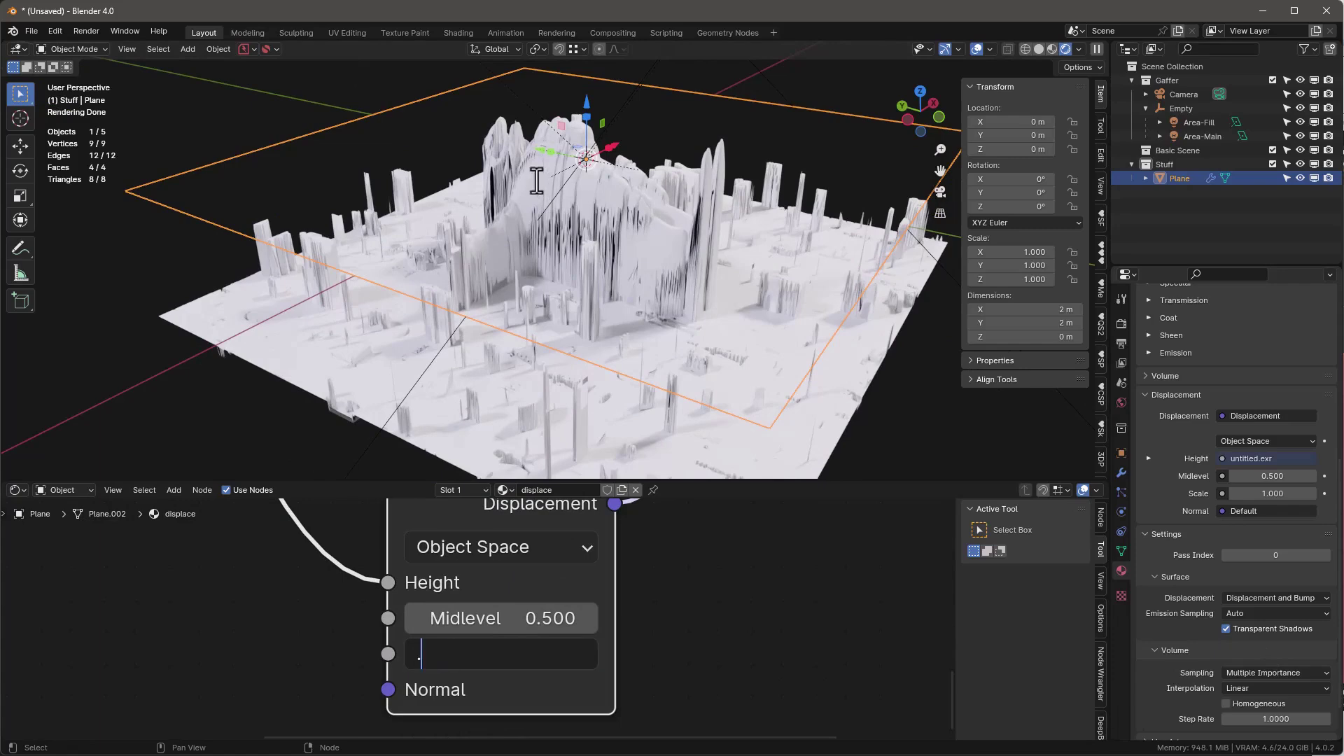
{"action": "key", "text": "Return"}
Step: Darken the Principled BSDF's Base Color to a gray with a Value of about 0.122
{"action": "scroll", "coordinate": [718, 562], "scroll_direction": "down", "scroll_amount": 2}
{"action": "middle_click_drag", "start_coordinate": [719, 561], "coordinate": [719, 660]}
{"action": "scroll", "coordinate": [614, 623], "scroll_direction": "down", "scroll_amount": 3}
{"action": "scroll", "coordinate": [590, 561], "scroll_direction": "up", "scroll_amount": 3}
{"action": "left_click", "coordinate": [589, 562]}
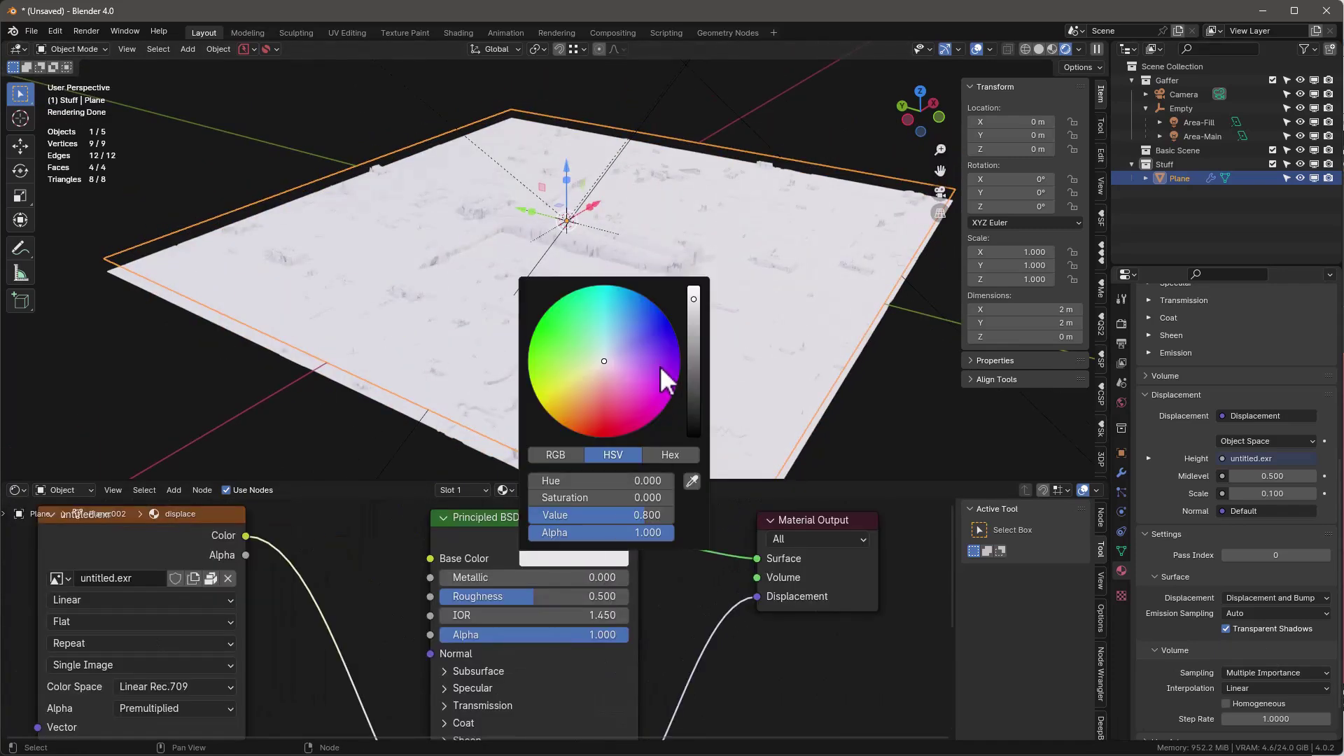
{"action": "scroll", "coordinate": [658, 371], "scroll_direction": "down", "scroll_amount": 10}
{"action": "scroll", "coordinate": [695, 367], "scroll_direction": "down", "scroll_amount": 2}
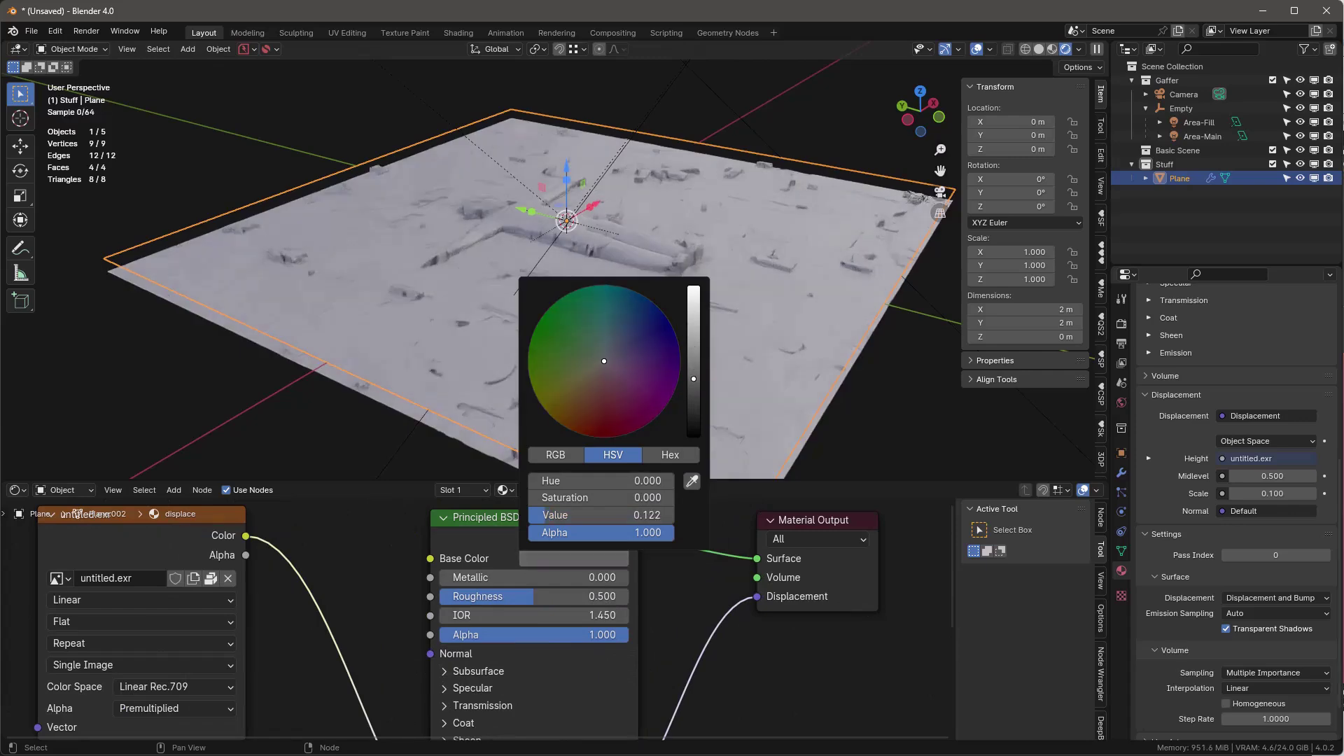
Step: Examine the displaced character's surface detail and edges up close from several angles
{"action": "scroll", "coordinate": [584, 217], "scroll_direction": "up", "scroll_amount": 5}
{"action": "scroll", "coordinate": [573, 233], "scroll_direction": "up", "scroll_amount": 5}
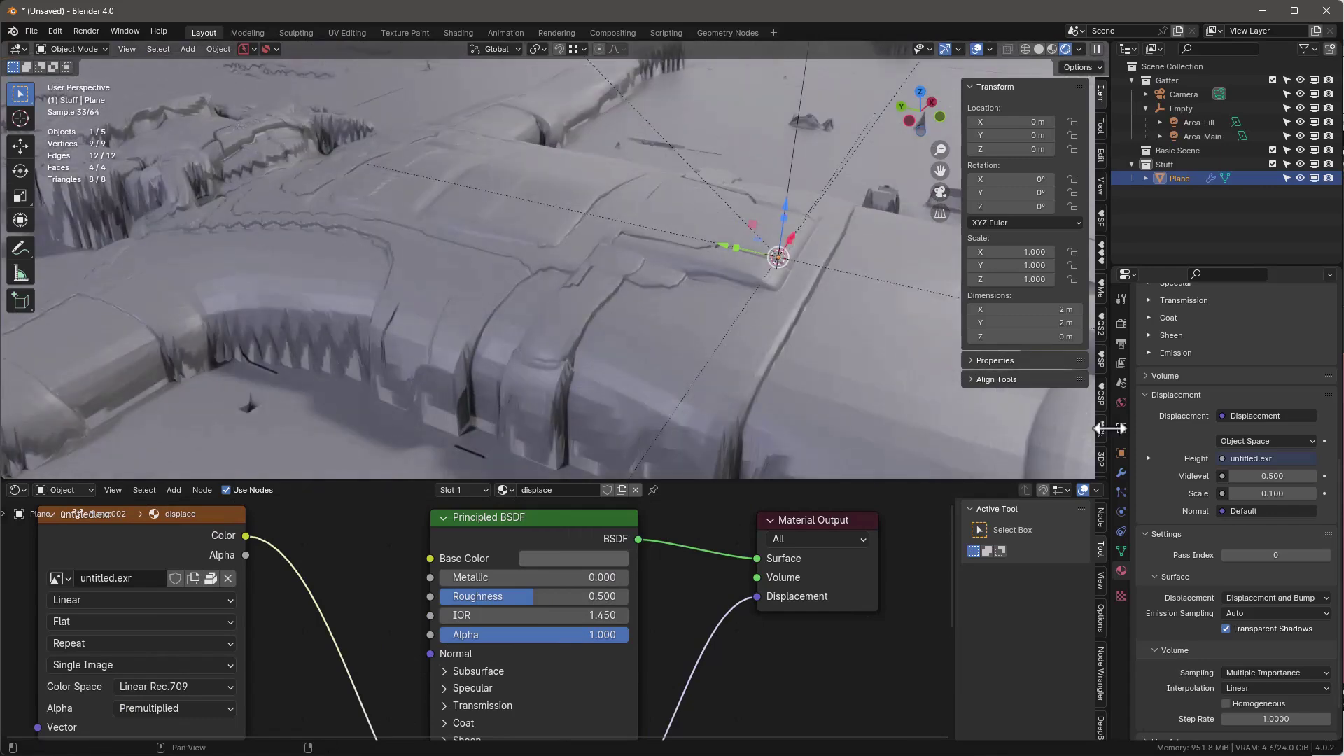
{"action": "middle_click_drag", "start_coordinate": [564, 298], "coordinate": [699, 359]}
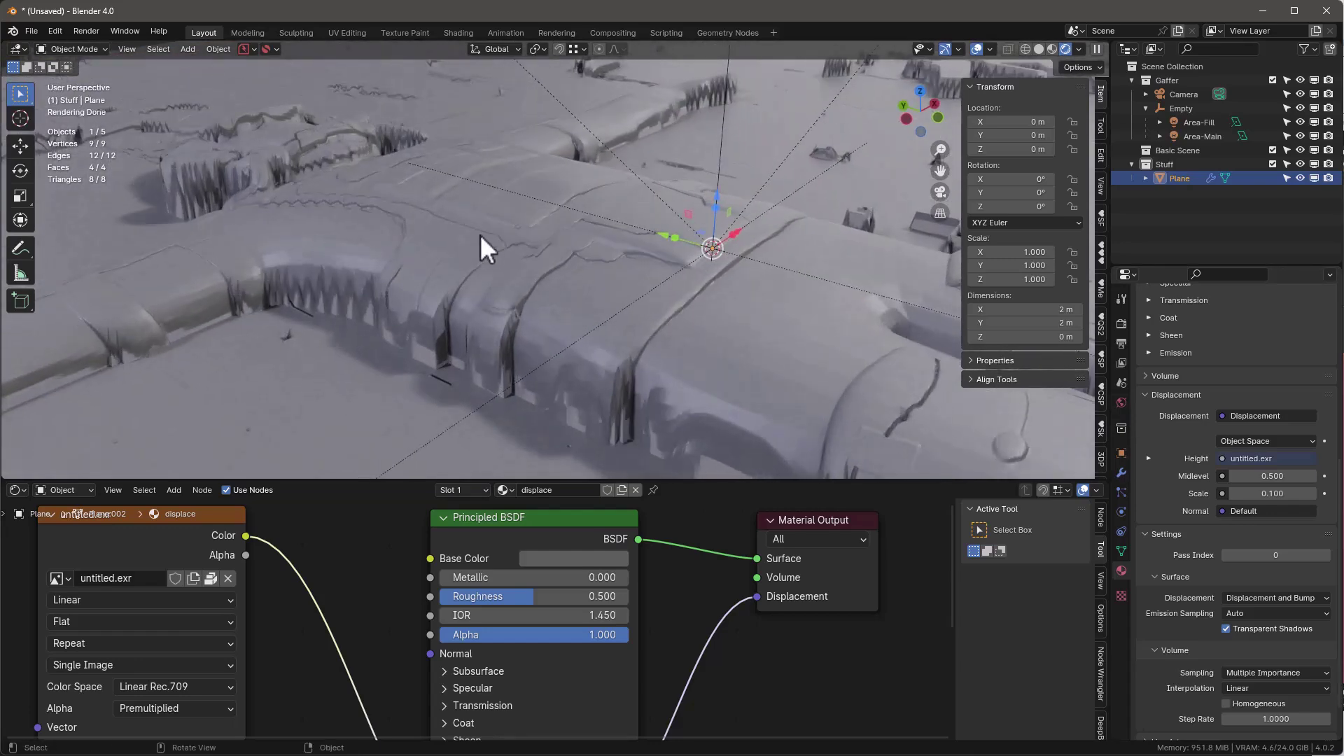
{"action": "middle_click_drag", "start_coordinate": [468, 195], "coordinate": [506, 215]}
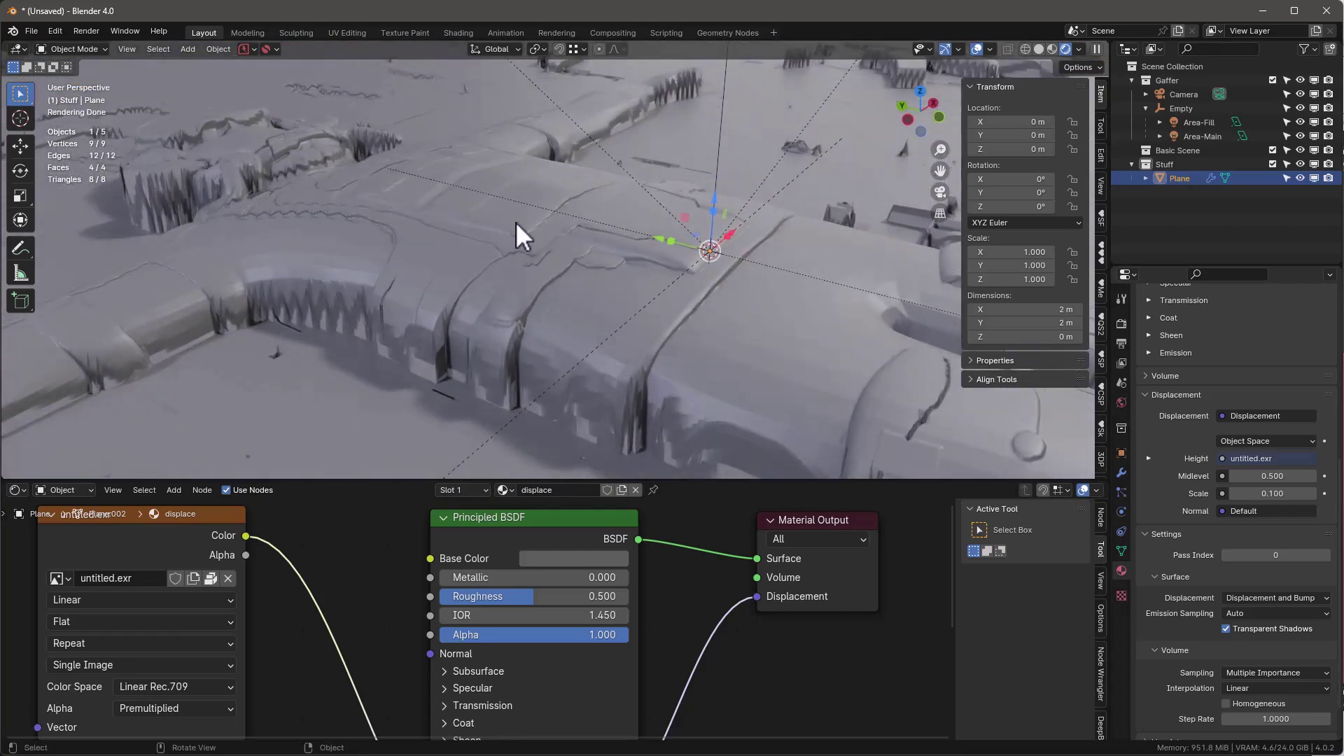
{"action": "middle_click_drag", "start_coordinate": [527, 271], "coordinate": [540, 180]}
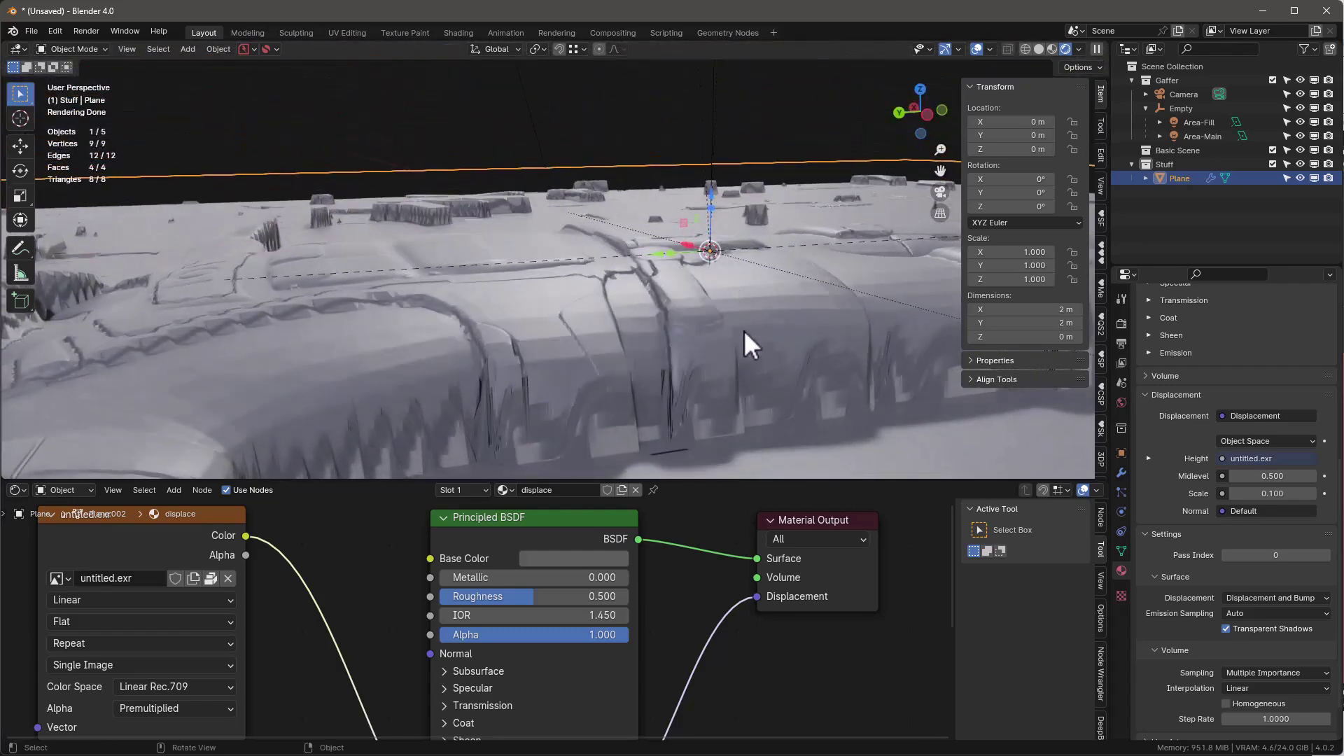
{"action": "scroll", "coordinate": [569, 321], "scroll_direction": "down", "scroll_amount": 1}
{"action": "middle_click_drag", "start_coordinate": [705, 321], "coordinate": [653, 351]}
{"action": "middle_click_drag", "start_coordinate": [627, 367], "coordinate": [699, 324]}
Step: Shade the displaced plane smooth and open its Subdivision modifier's adaptive settings
{"action": "right_click", "coordinate": [677, 264]}
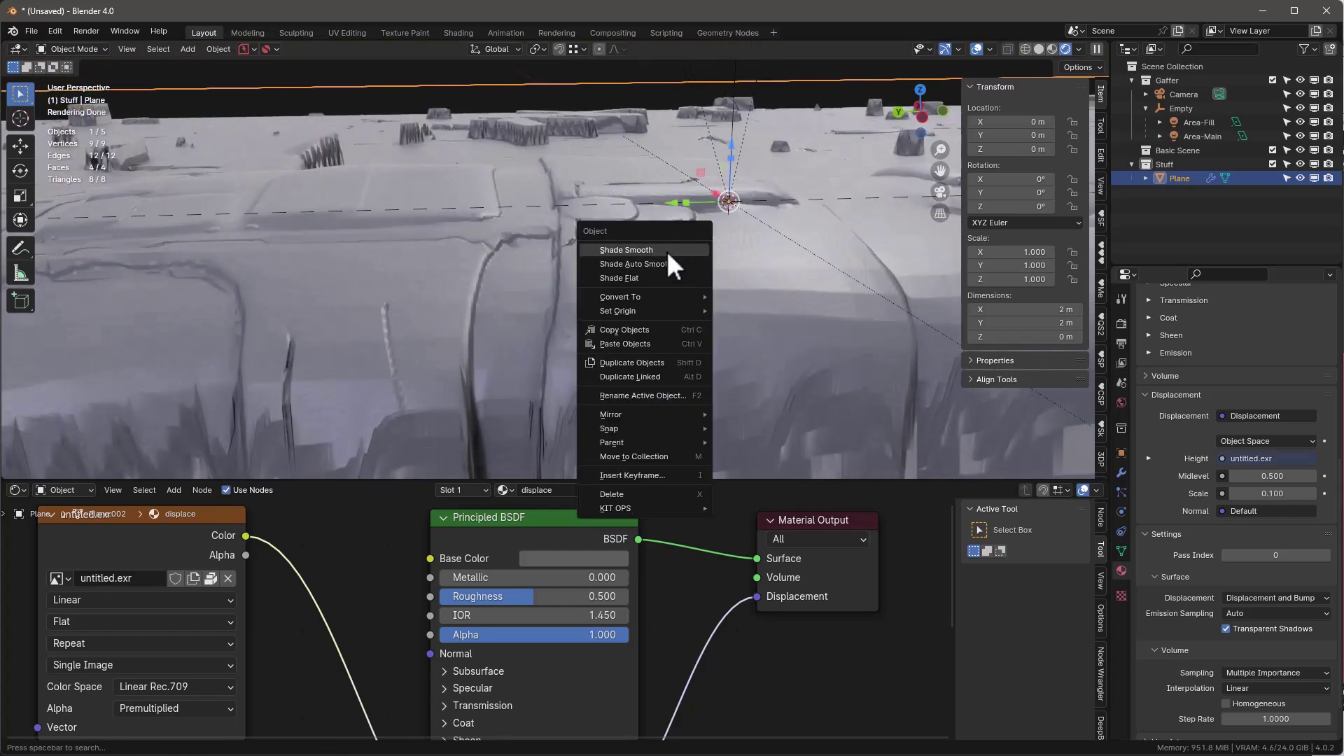
{"action": "left_click", "coordinate": [667, 250]}
{"action": "left_click", "coordinate": [1121, 473]}
{"action": "left_click", "coordinate": [1221, 415]}
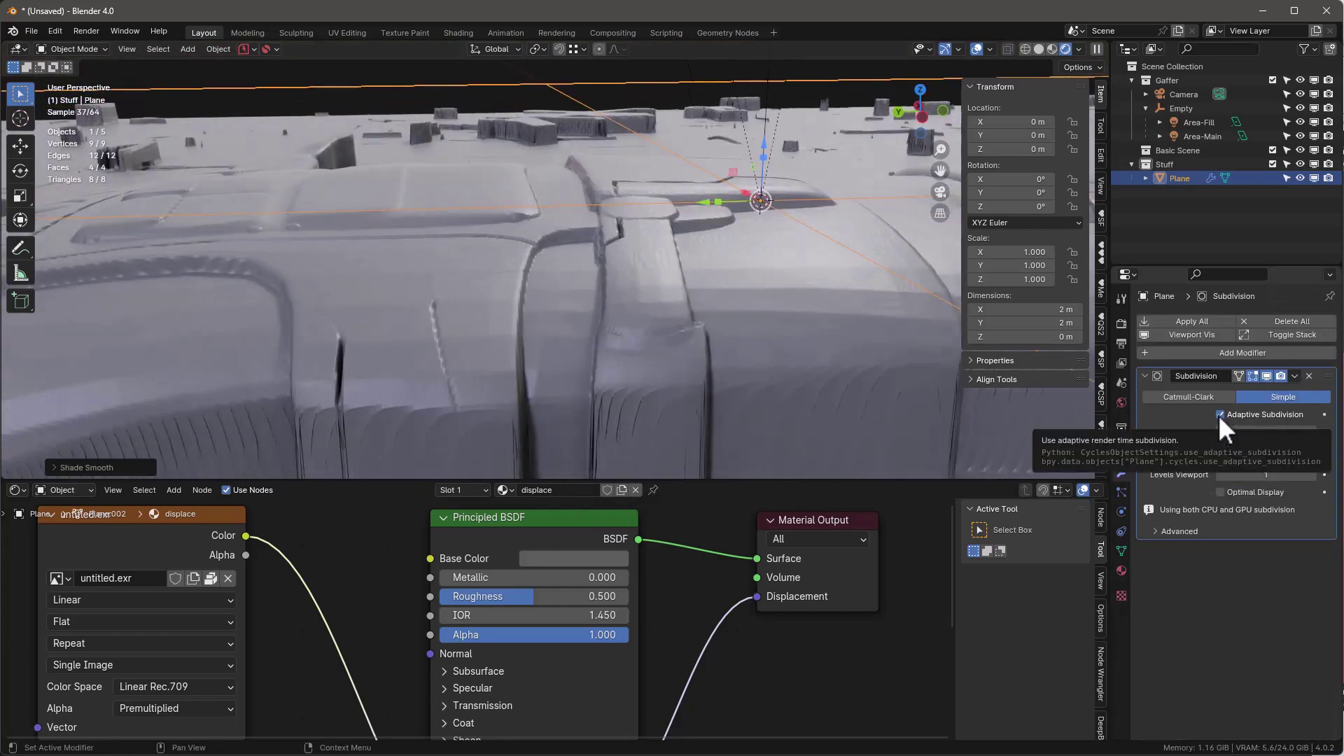
Step: Turn off Adaptive Subdivision on the plane's Subdivision modifier and raise its viewport levels to 6
{"action": "left_click", "coordinate": [1219, 415]}
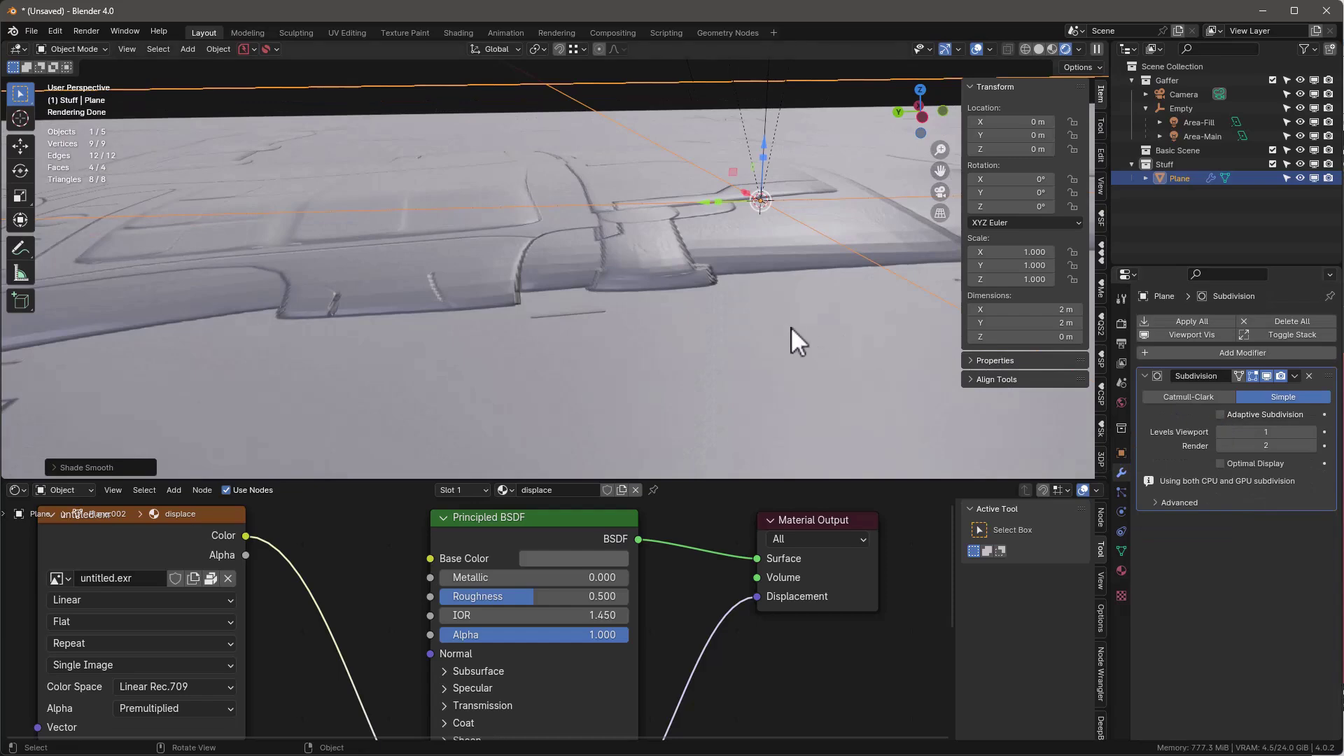
{"action": "left_click", "coordinate": [1312, 431]}
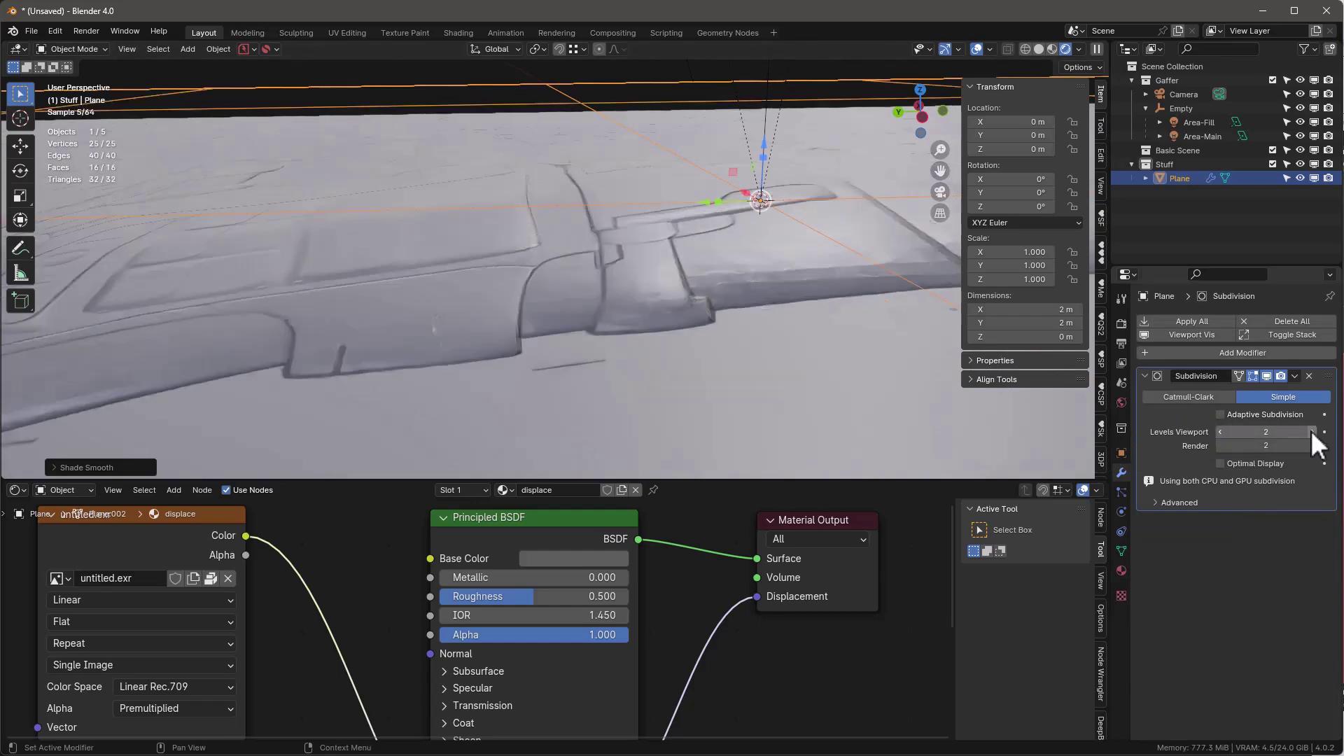
{"action": "left_click", "coordinate": [1312, 431]}
{"action": "left_click", "coordinate": [1313, 432]}
{"action": "left_click", "coordinate": [1312, 432]}
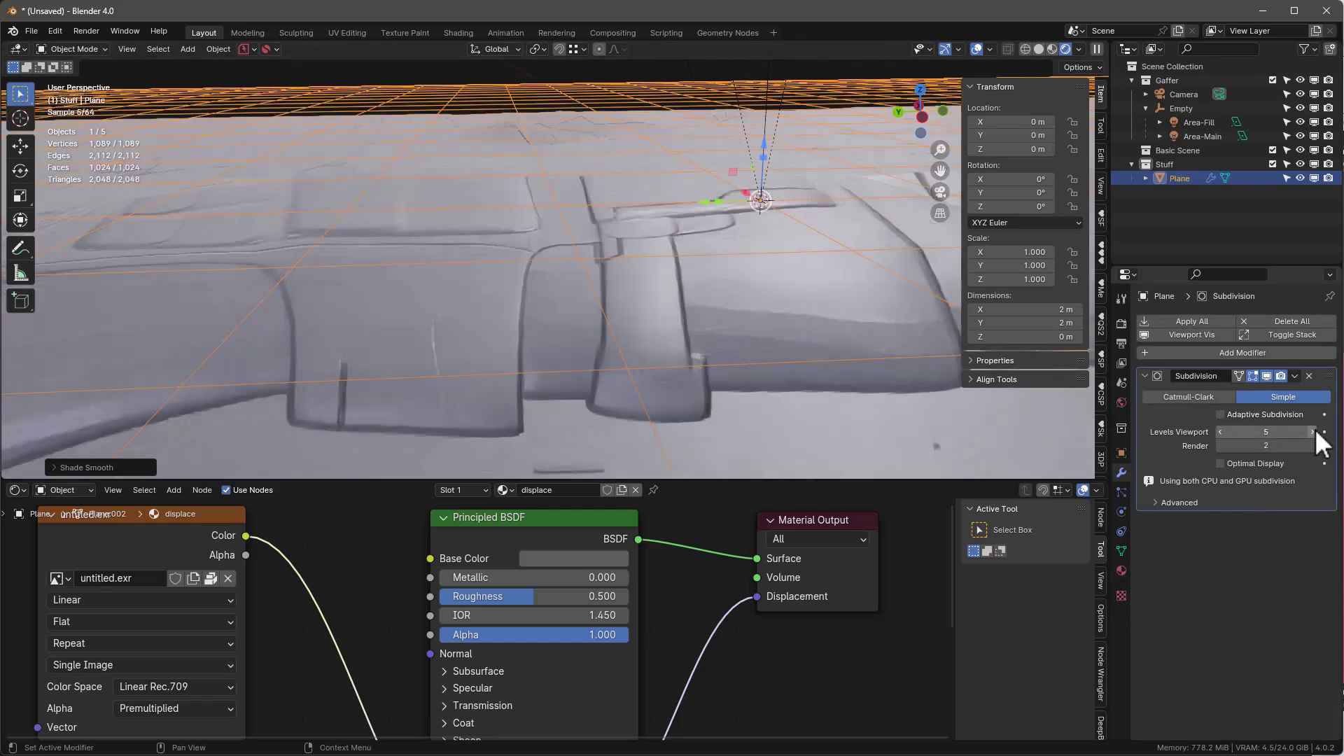
{"action": "mouse_move", "coordinate": [733, 255]}
{"action": "middle_mouse_down"}
{"action": "mouse_move", "coordinate": [712, 274]}
{"action": "mouse_move", "coordinate": [714, 253]}
{"action": "middle_mouse_up"}
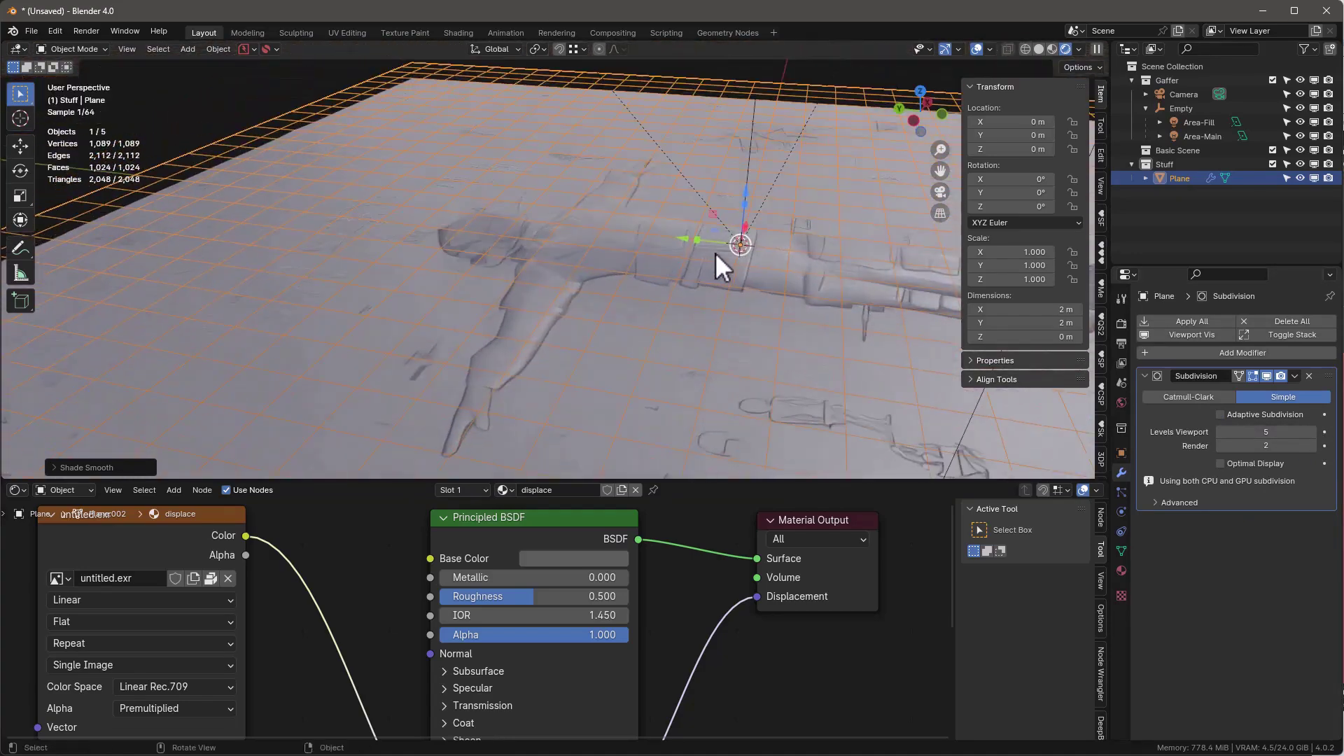
{"action": "left_click", "coordinate": [1313, 431]}
{"action": "scroll", "coordinate": [733, 250], "scroll_direction": "up", "scroll_amount": 5}
{"action": "scroll", "coordinate": [733, 250], "scroll_direction": "up", "scroll_amount": 2}
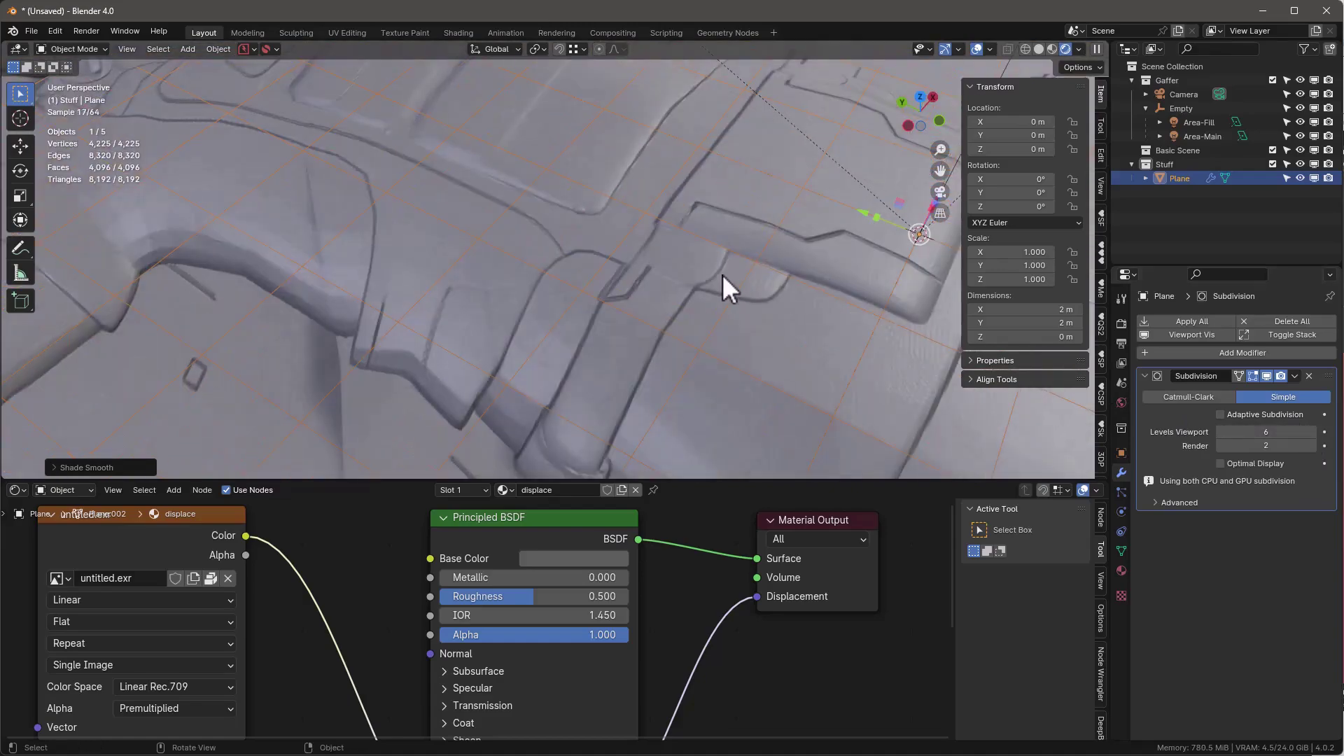
{"action": "scroll", "coordinate": [671, 303], "scroll_direction": "down", "scroll_amount": 8}
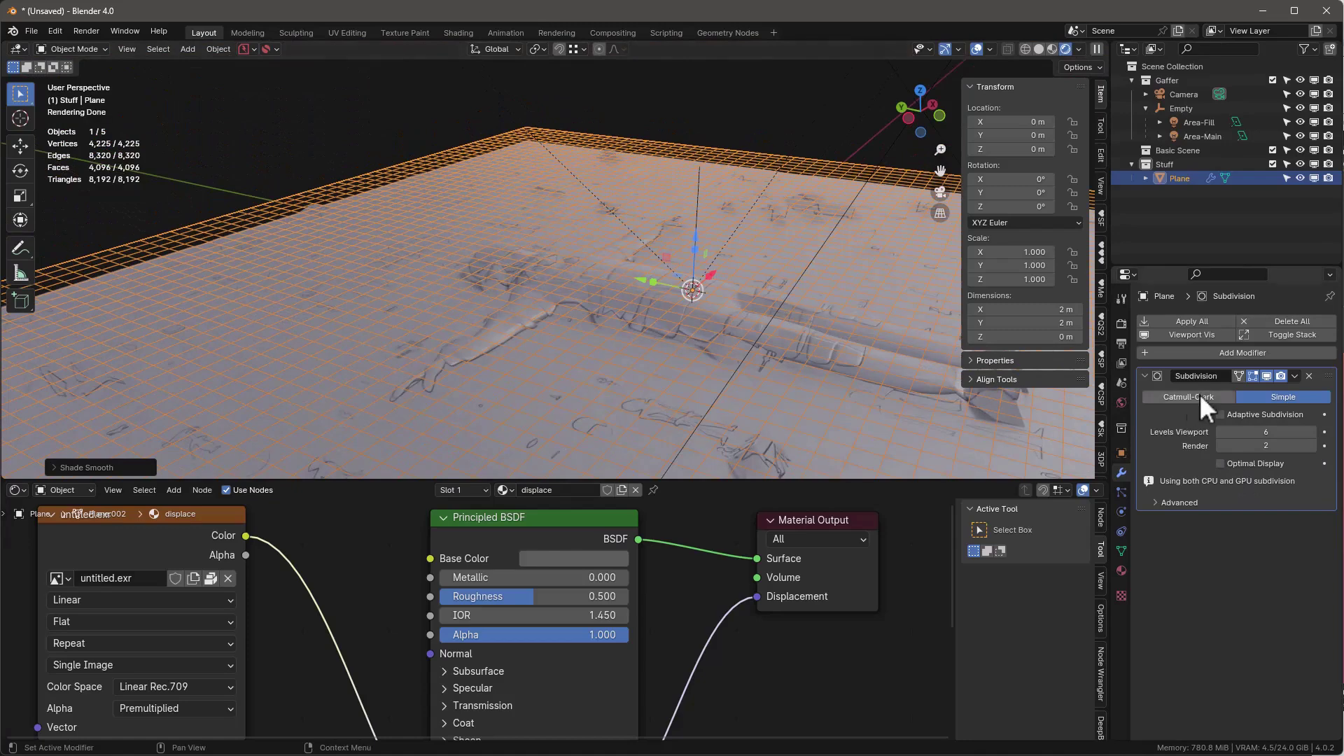
Step: Set the Subdivision modifier's viewport levels to 1 and subdivide the plane's base mesh with a high number of cuts
{"action": "left_click", "coordinate": [1266, 431]}
{"action": "type", "text": "1"}
{"action": "key", "text": "Return"}
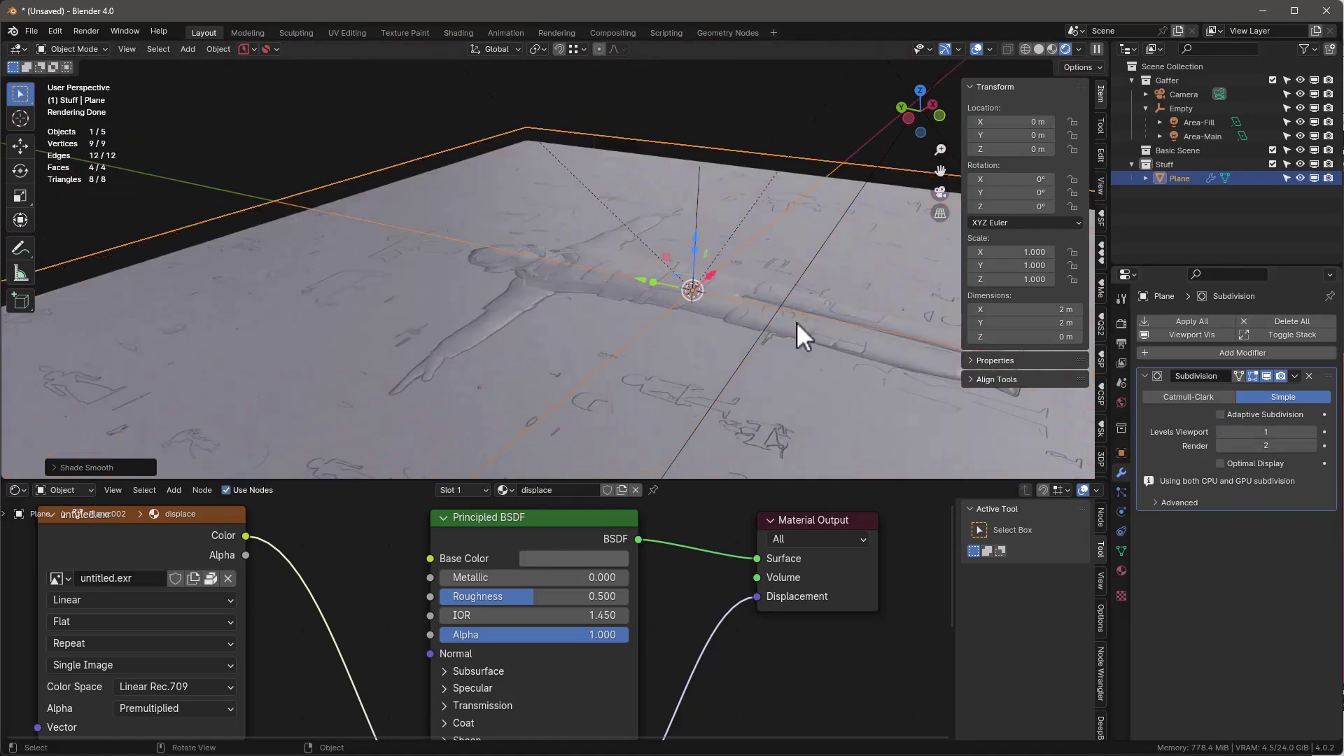
{"action": "scroll", "coordinate": [772, 334], "scroll_direction": "up", "scroll_amount": 3}
{"action": "key", "text": "Tab"}
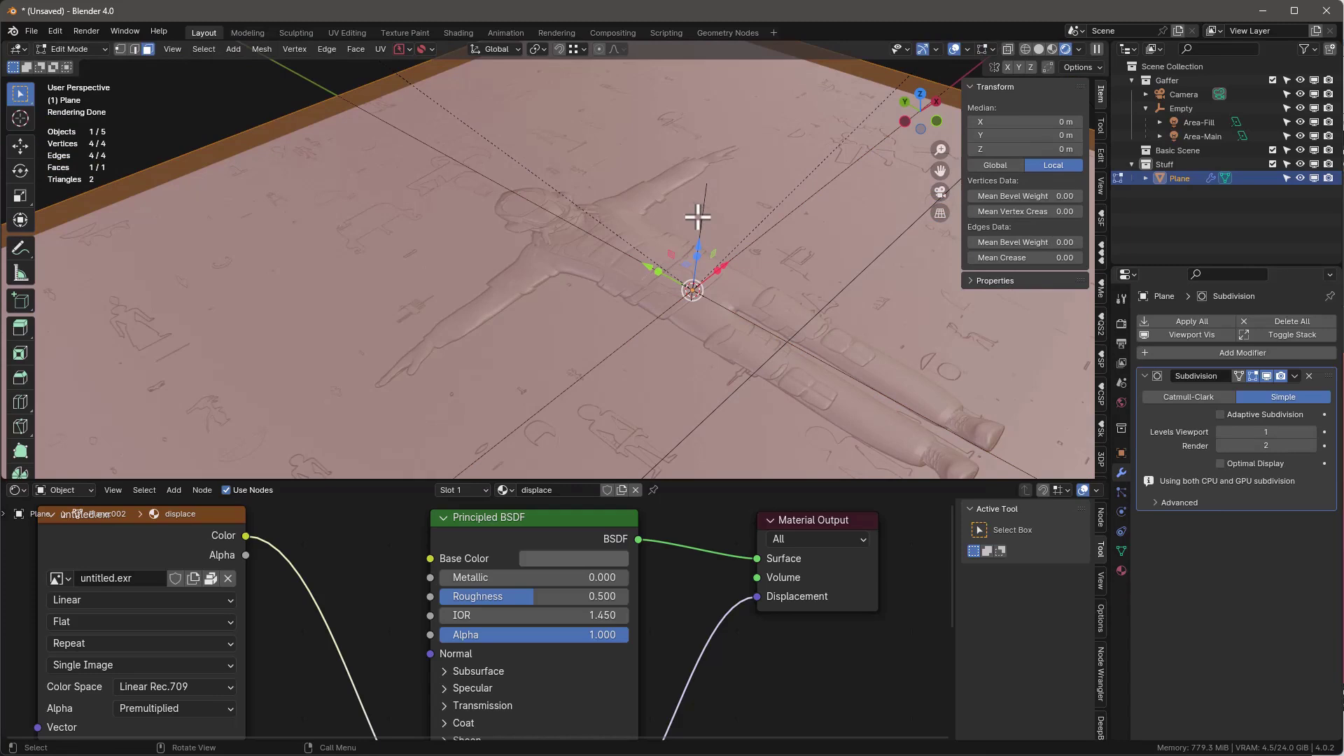
{"action": "right_click", "coordinate": [698, 218]}
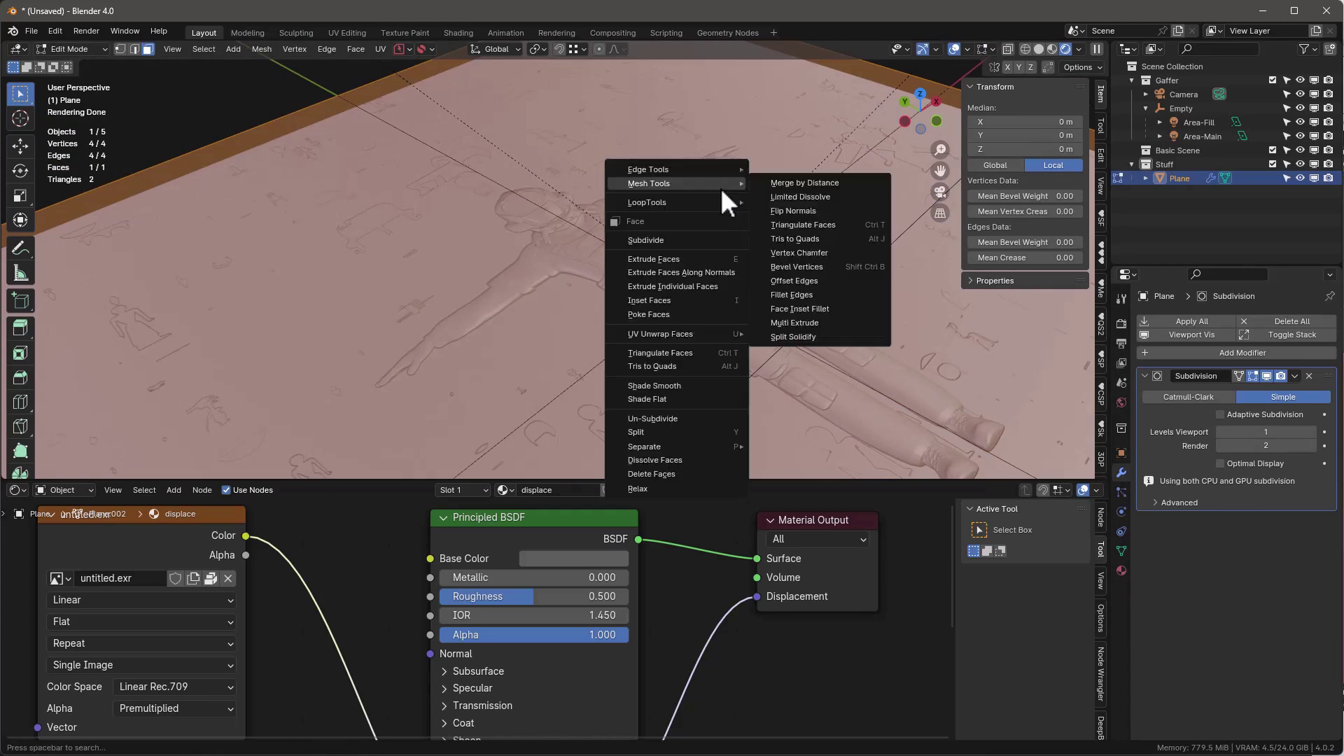
{"action": "left_click", "coordinate": [695, 238]}
{"action": "left_click", "coordinate": [50, 465]}
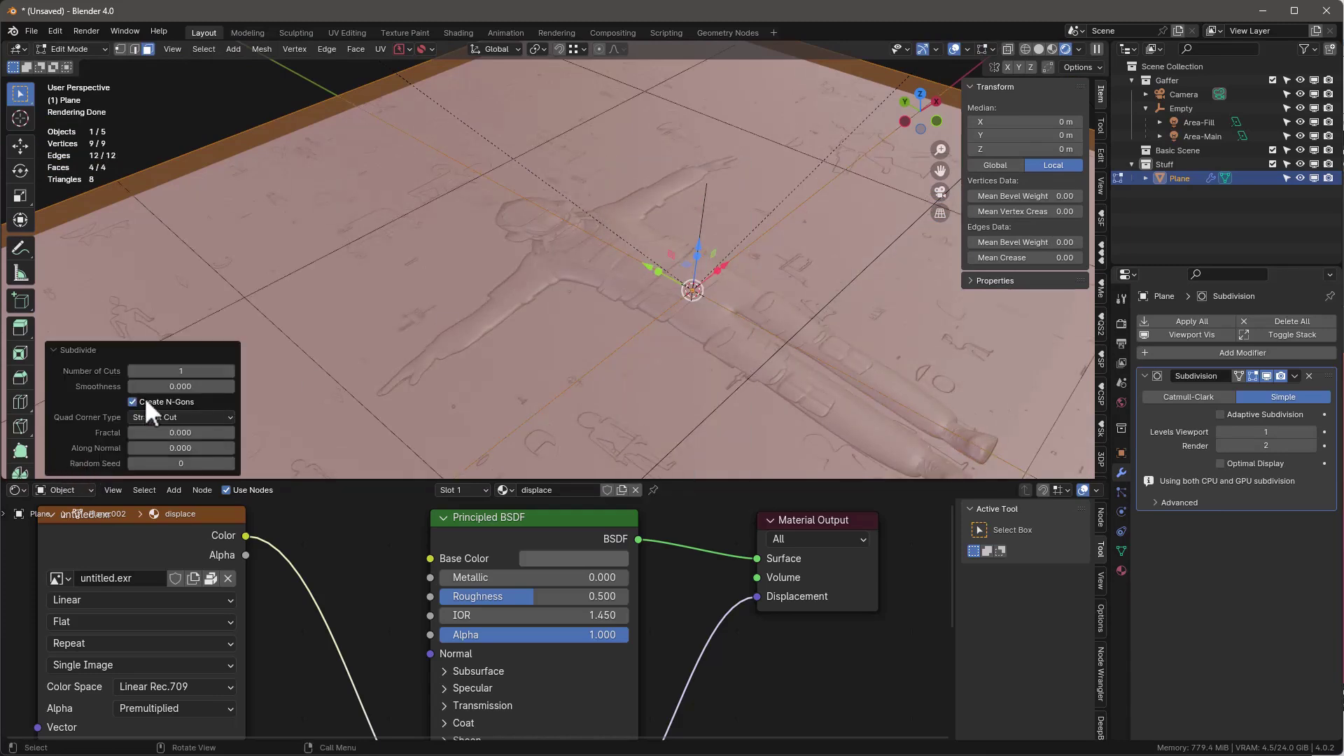
{"action": "left_click_drag", "start_coordinate": [166, 369], "coordinate": [147, 369]}
{"action": "key", "text": "Tab"}
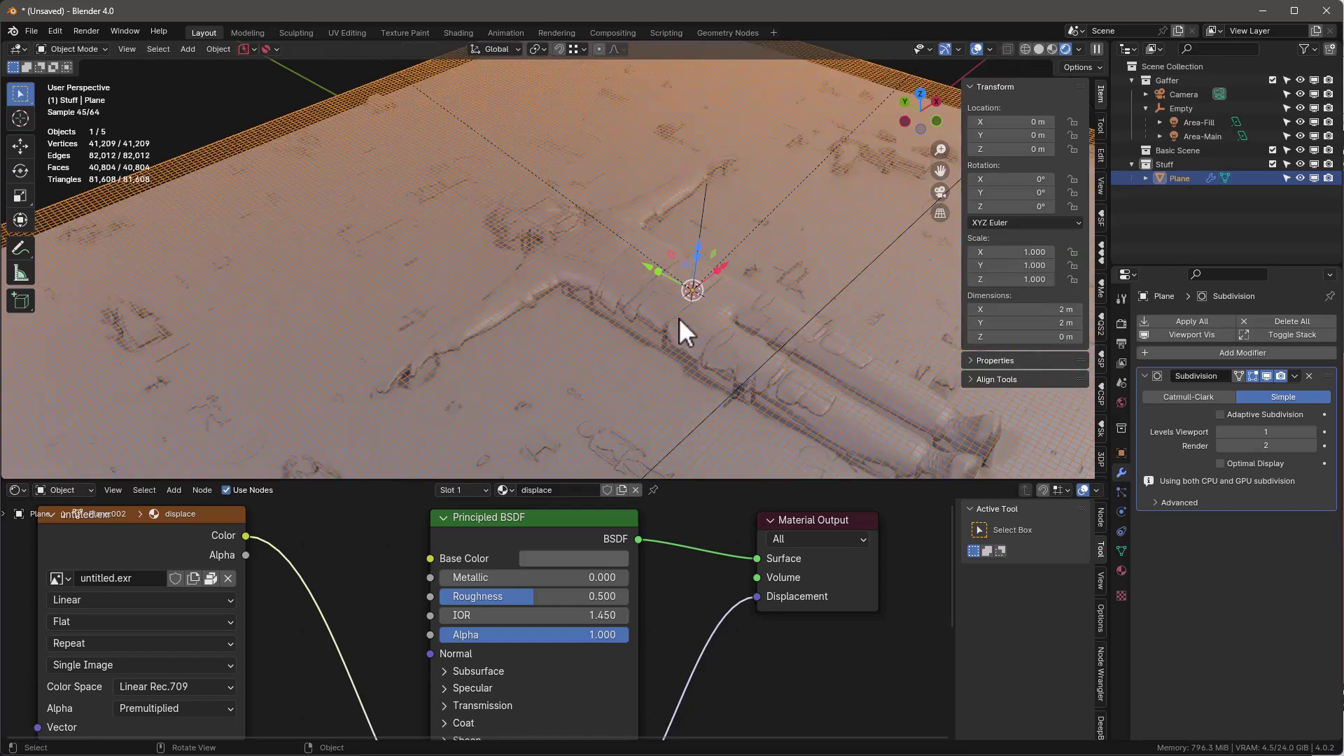
Step: Hide the wireframe overlay and raise the Subdivision modifier's viewport levels to 4
{"action": "right_click", "coordinate": [666, 335]}
{"action": "left_click", "coordinate": [657, 308]}
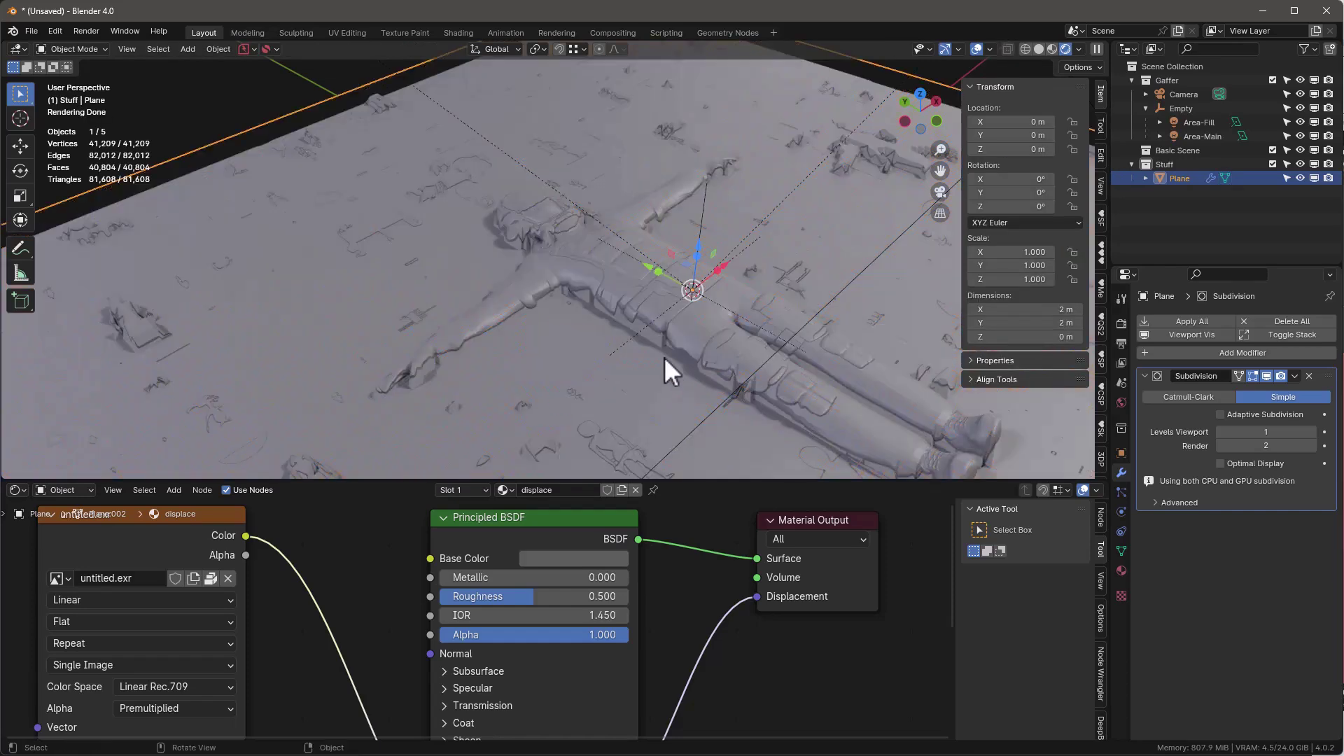
{"action": "scroll", "coordinate": [664, 357], "scroll_direction": "up", "scroll_amount": 2}
{"action": "scroll", "coordinate": [682, 324], "scroll_direction": "up", "scroll_amount": 5}
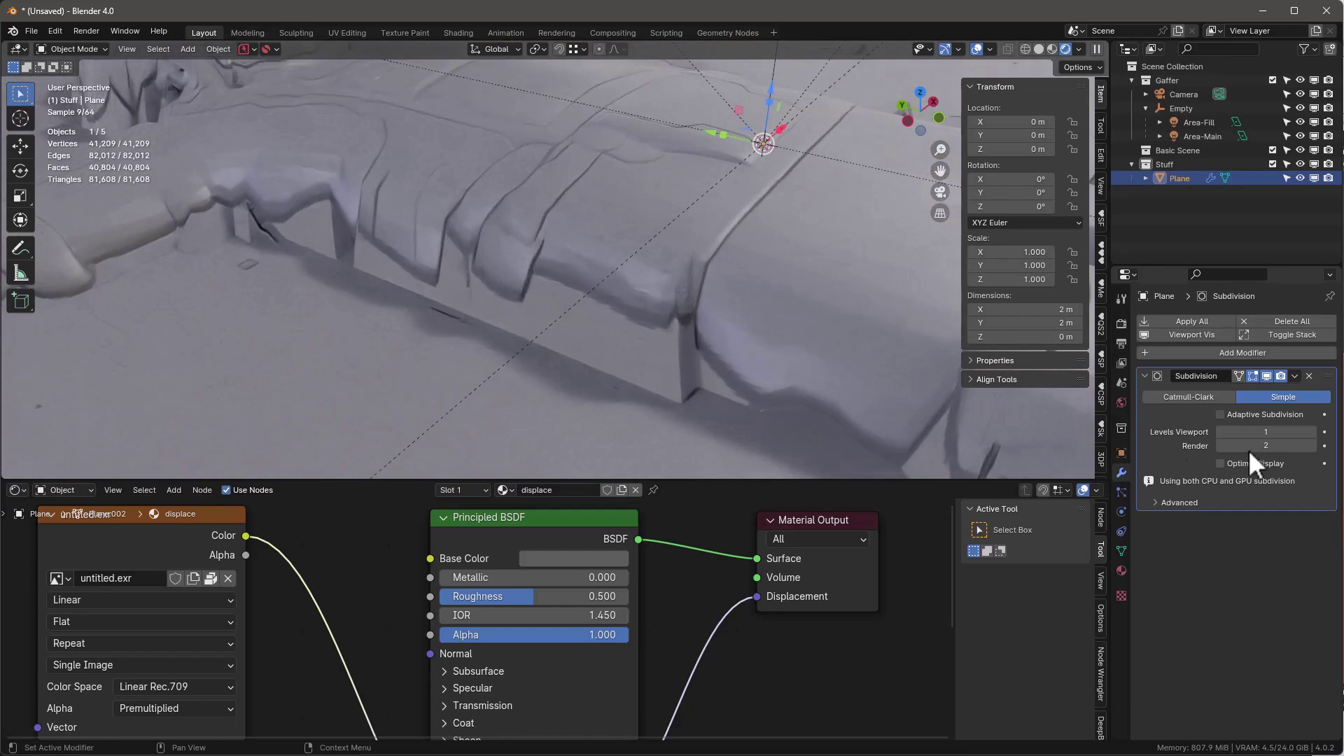
{"action": "left_click", "coordinate": [1313, 432]}
{"action": "left_click", "coordinate": [1312, 431]}
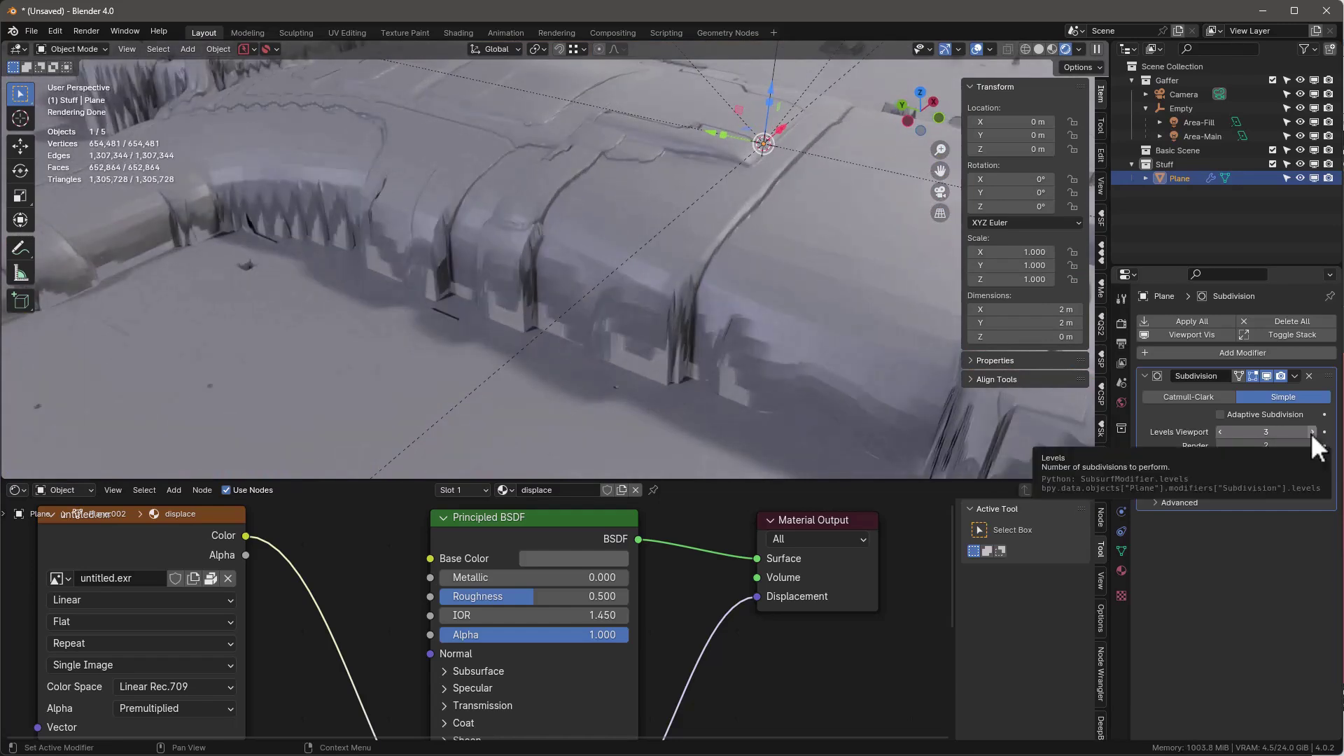
{"action": "left_click", "coordinate": [1312, 431]}
Step: Examine the mesh density along the displaced character's edges with the wireframe overlay turned on
{"action": "key", "text": "q"}
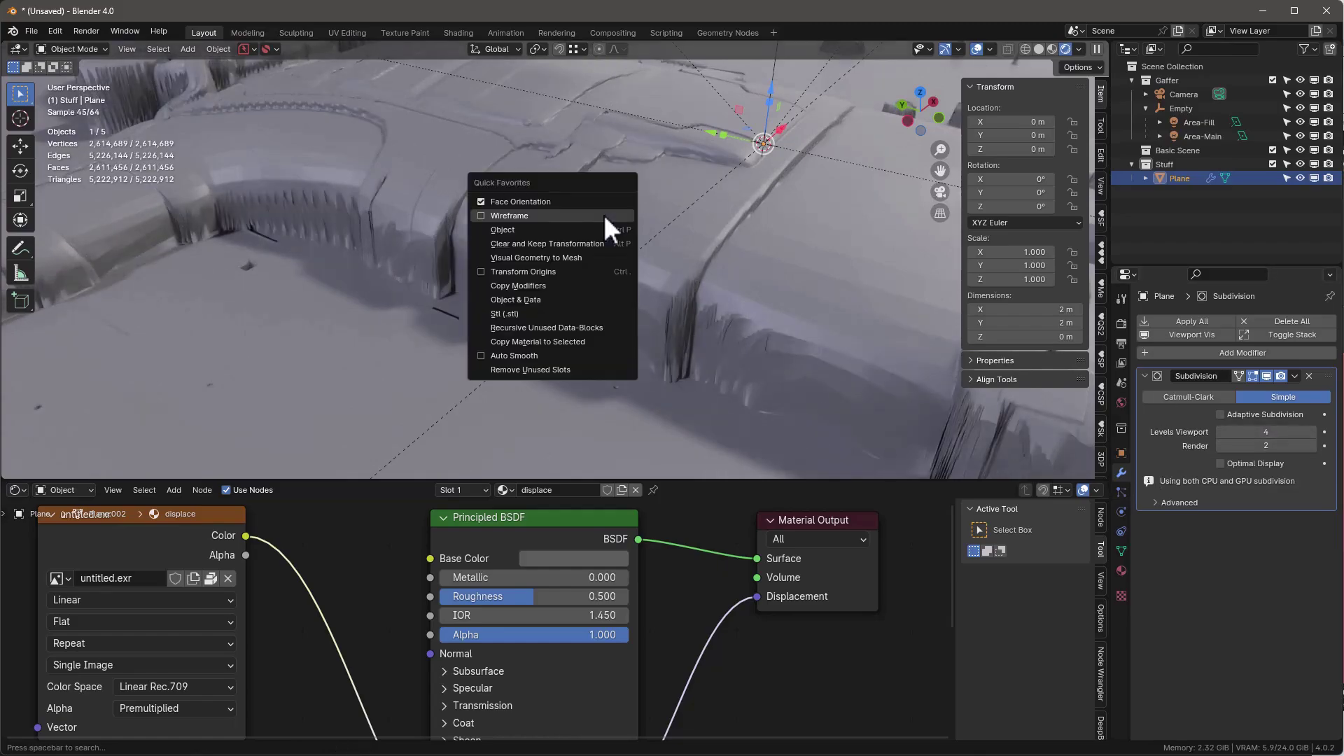
{"action": "left_click", "coordinate": [590, 218]}
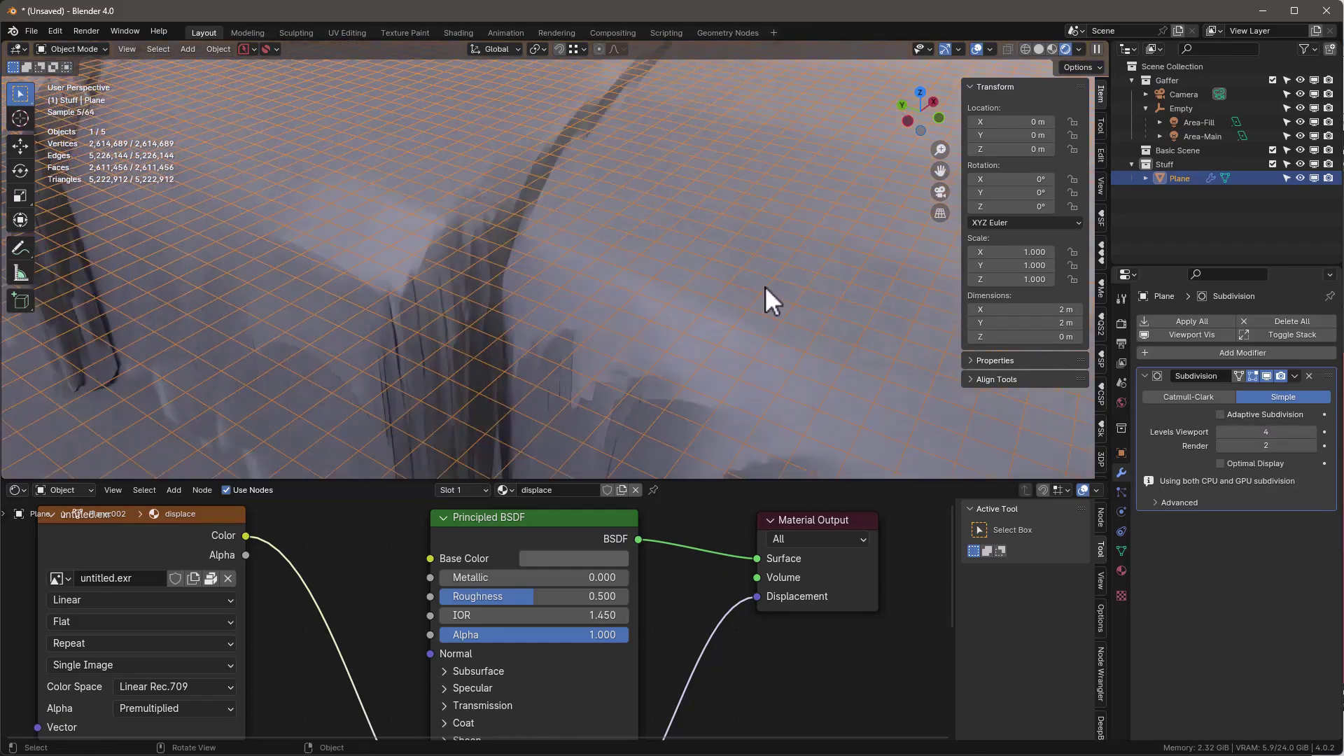
{"action": "middle_click_drag", "start_coordinate": [762, 285], "coordinate": [569, 293]}
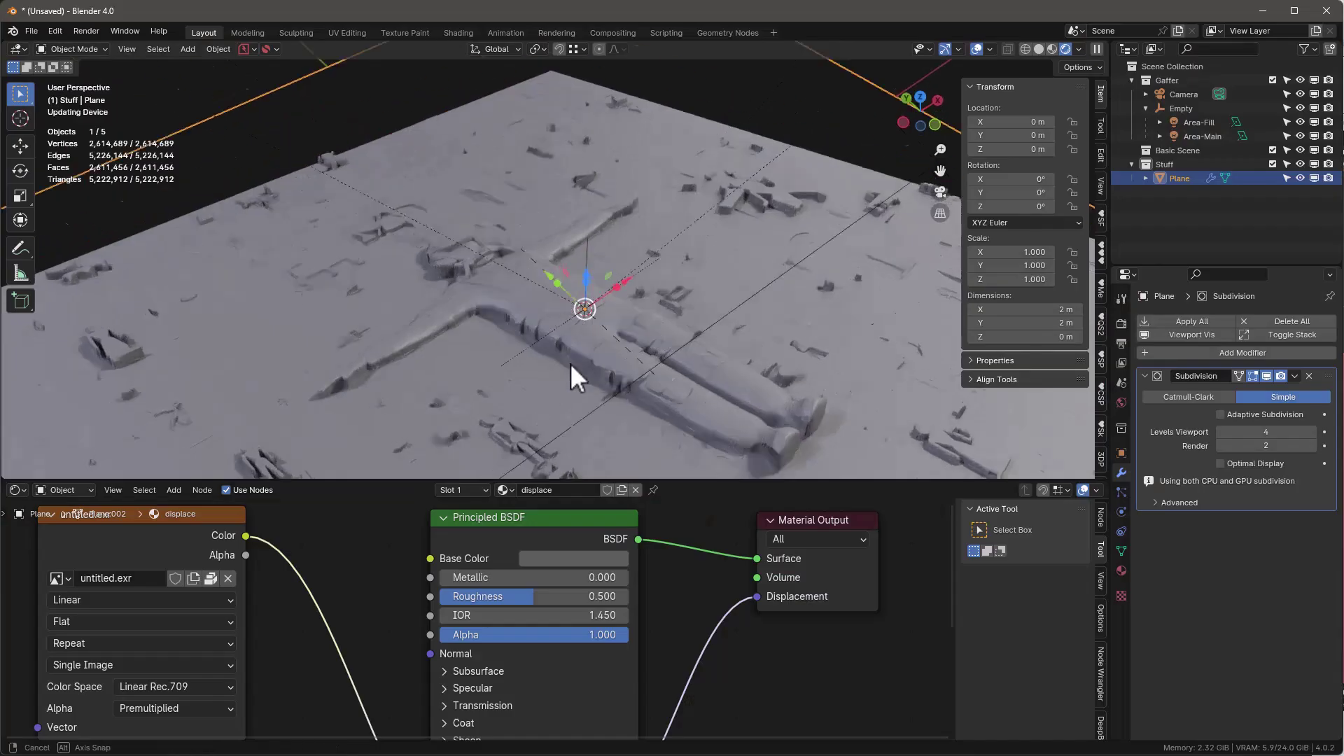
{"action": "middle_click_drag", "start_coordinate": [570, 363], "coordinate": [420, 466]}
Step: Add a Color Ramp node and connect it between the untitled.exr image's Color output and the Principled BSDF's Base Color
{"action": "scroll", "coordinate": [847, 591], "scroll_direction": "down", "scroll_amount": 2}
{"action": "left_click_drag", "start_coordinate": [394, 542], "coordinate": [208, 595]}
{"action": "key", "text": "shift+a"}
{"action": "left_click", "coordinate": [389, 527]}
{"action": "left_click", "coordinate": [369, 555]}
{"action": "left_click_drag", "start_coordinate": [266, 677], "coordinate": [368, 667]}
{"action": "left_click_drag", "start_coordinate": [509, 576], "coordinate": [566, 637]}
{"action": "scroll", "coordinate": [630, 421], "scroll_direction": "down", "scroll_amount": 2}
{"action": "middle_click_drag", "start_coordinate": [592, 355], "coordinate": [593, 297]}
Step: Set the Color Ramp's interpolation to Constant and place its white stop at 0.245, using Material Preview shading
{"action": "left_click", "coordinate": [484, 606]}
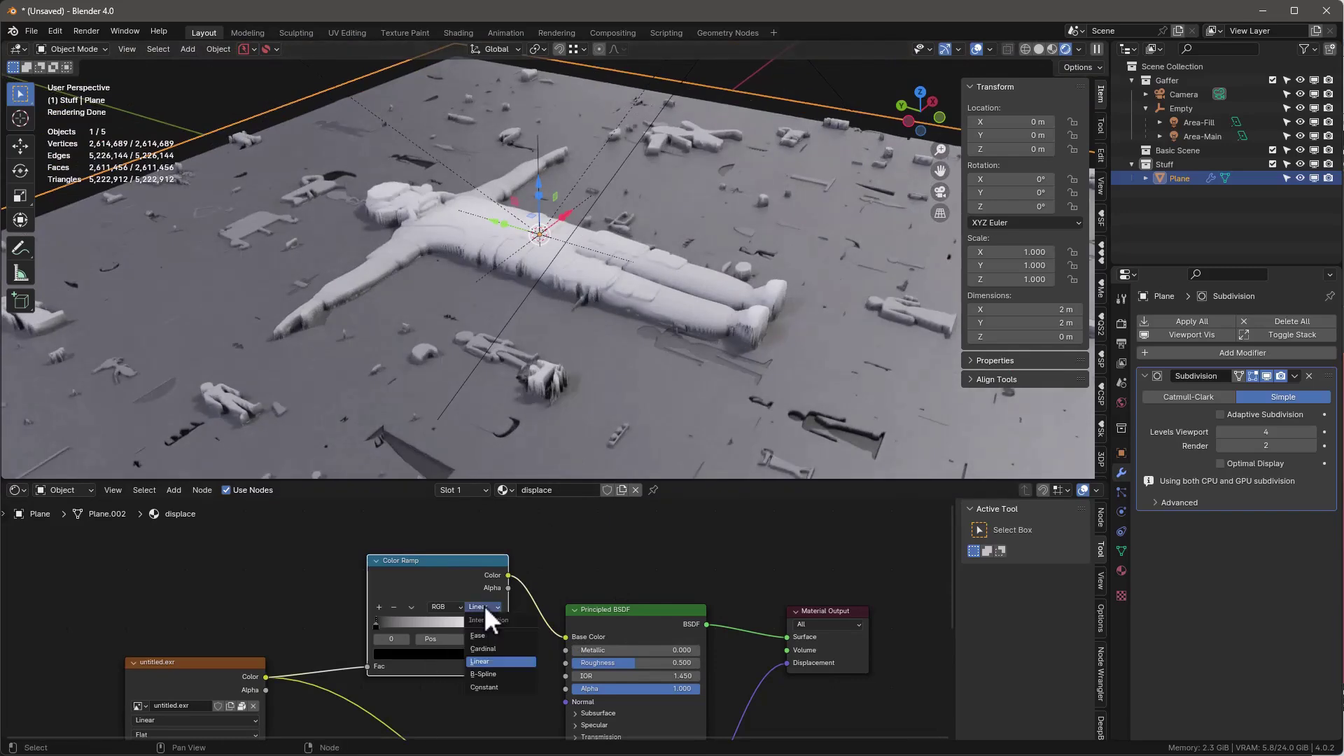
{"action": "left_click", "coordinate": [495, 687]}
{"action": "left_click_drag", "start_coordinate": [500, 626], "coordinate": [410, 628]}
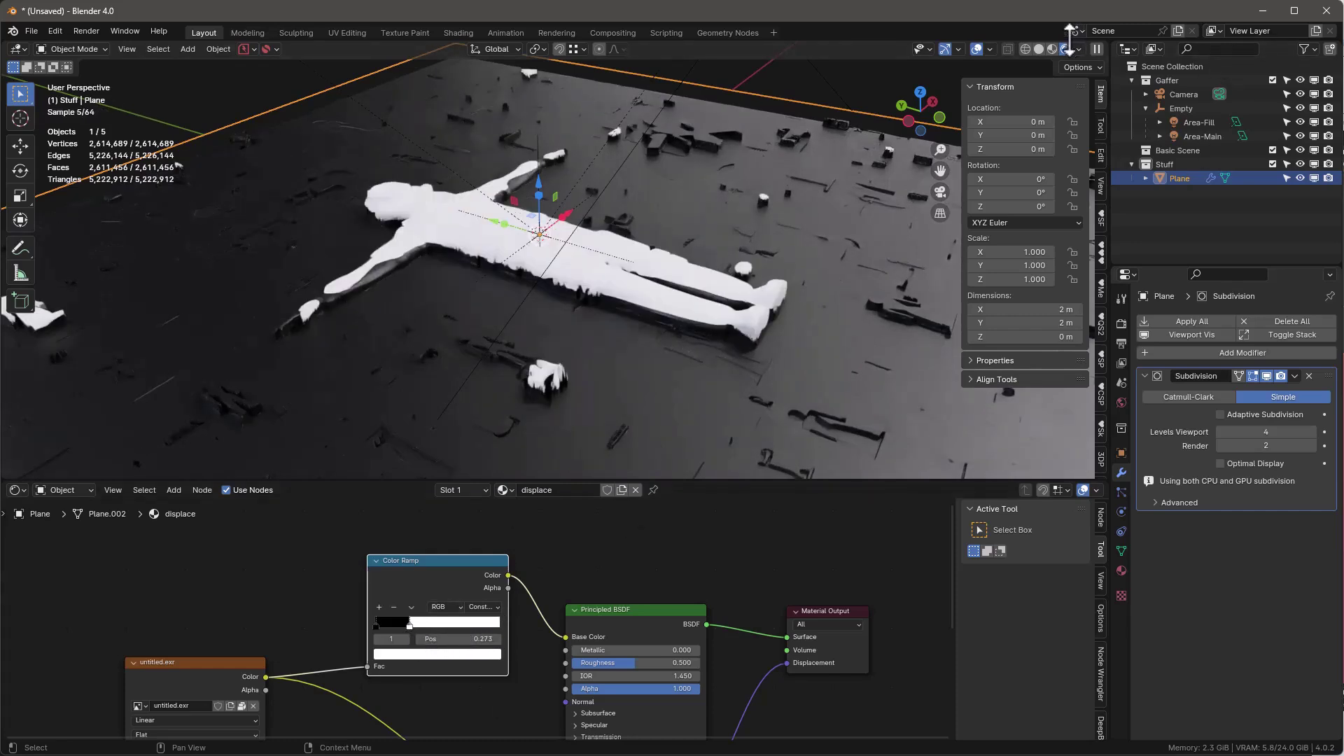
{"action": "left_click", "coordinate": [1052, 49]}
{"action": "left_click_drag", "start_coordinate": [405, 629], "coordinate": [419, 624]}
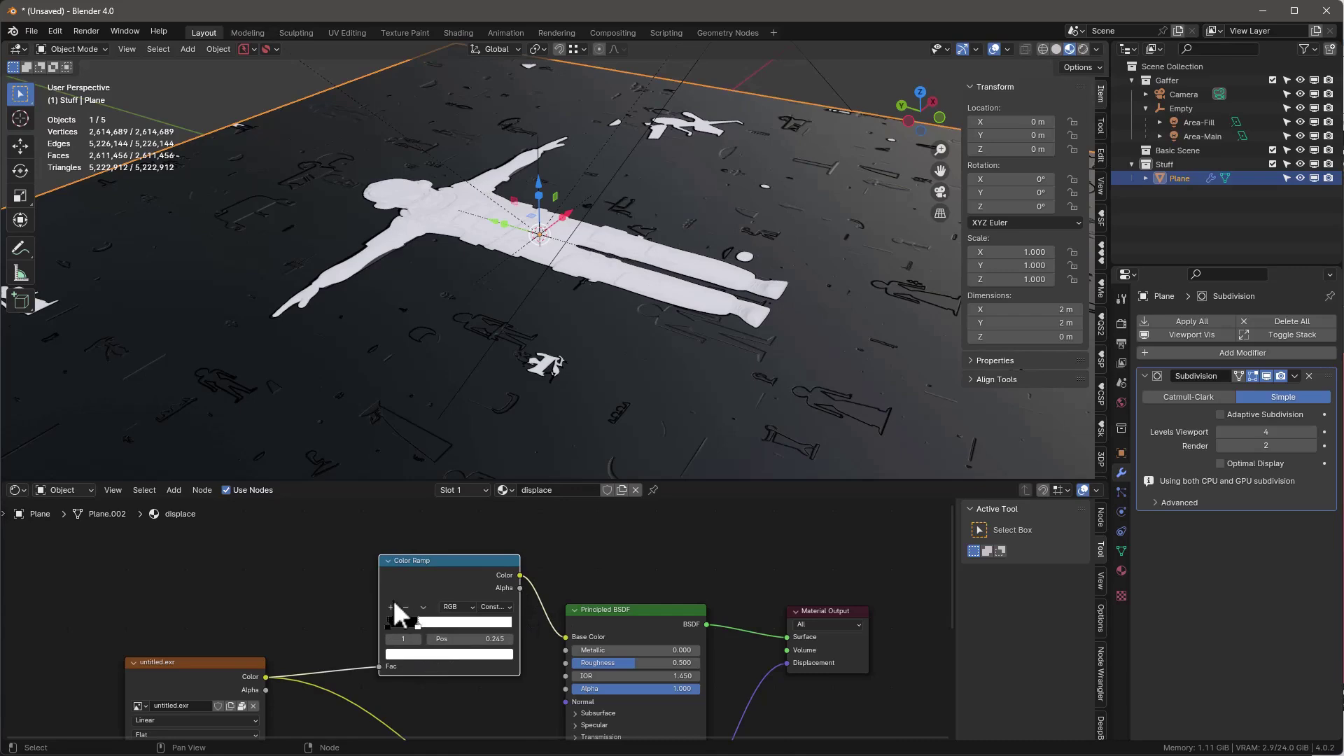
Step: Add a dark red stop at 0.123 to the Color Ramp and return the viewport to rendered shading
{"action": "left_click", "coordinate": [402, 626]}
{"action": "left_click", "coordinate": [422, 654]}
{"action": "left_click", "coordinate": [428, 569]}
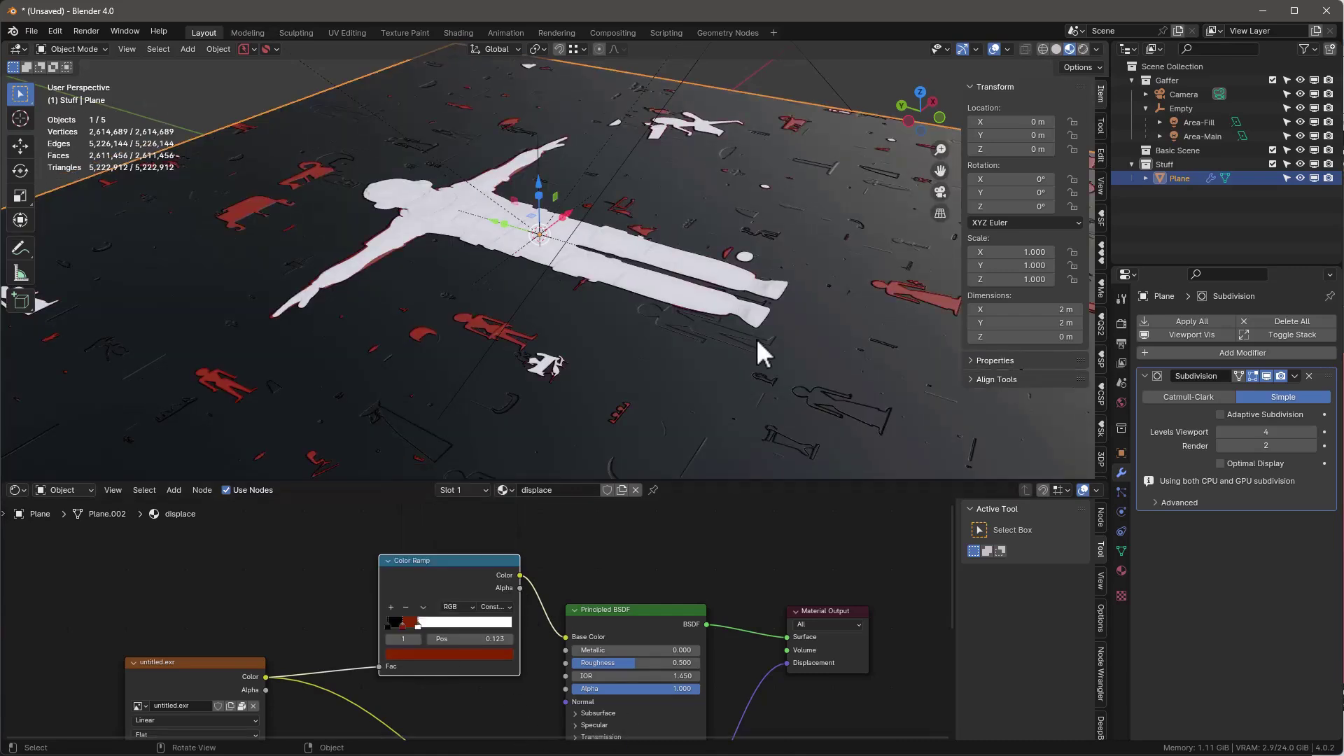
{"action": "left_click", "coordinate": [1085, 48]}
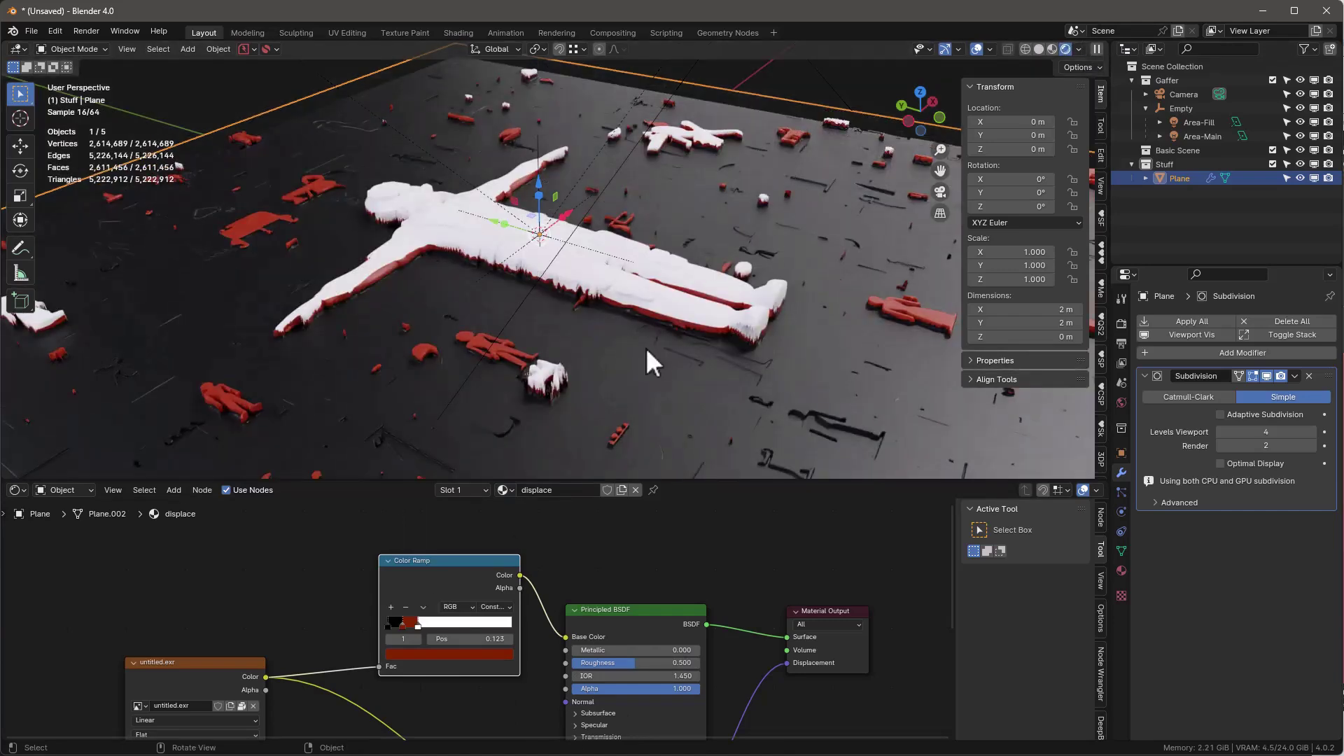
{"action": "scroll", "coordinate": [490, 619], "scroll_direction": "up", "scroll_amount": 3}
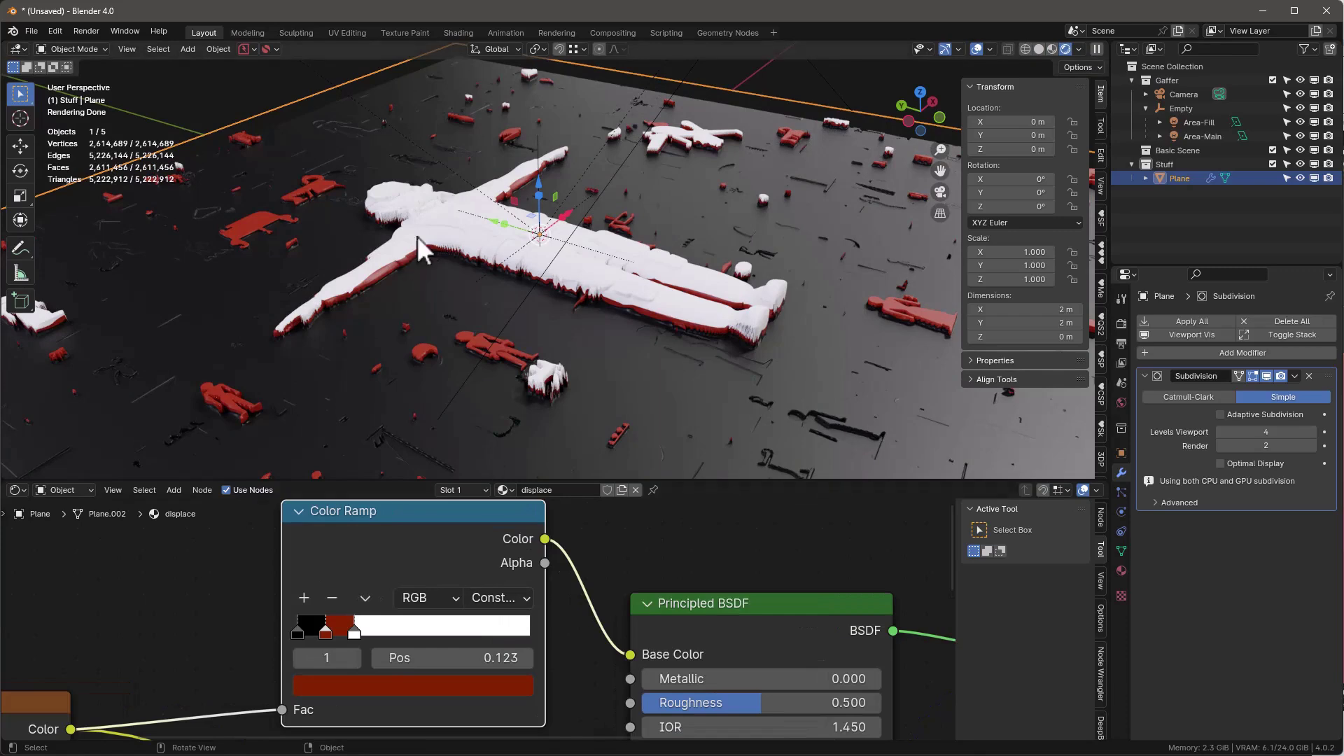
{"action": "middle_click_drag", "start_coordinate": [721, 208], "coordinate": [703, 246]}
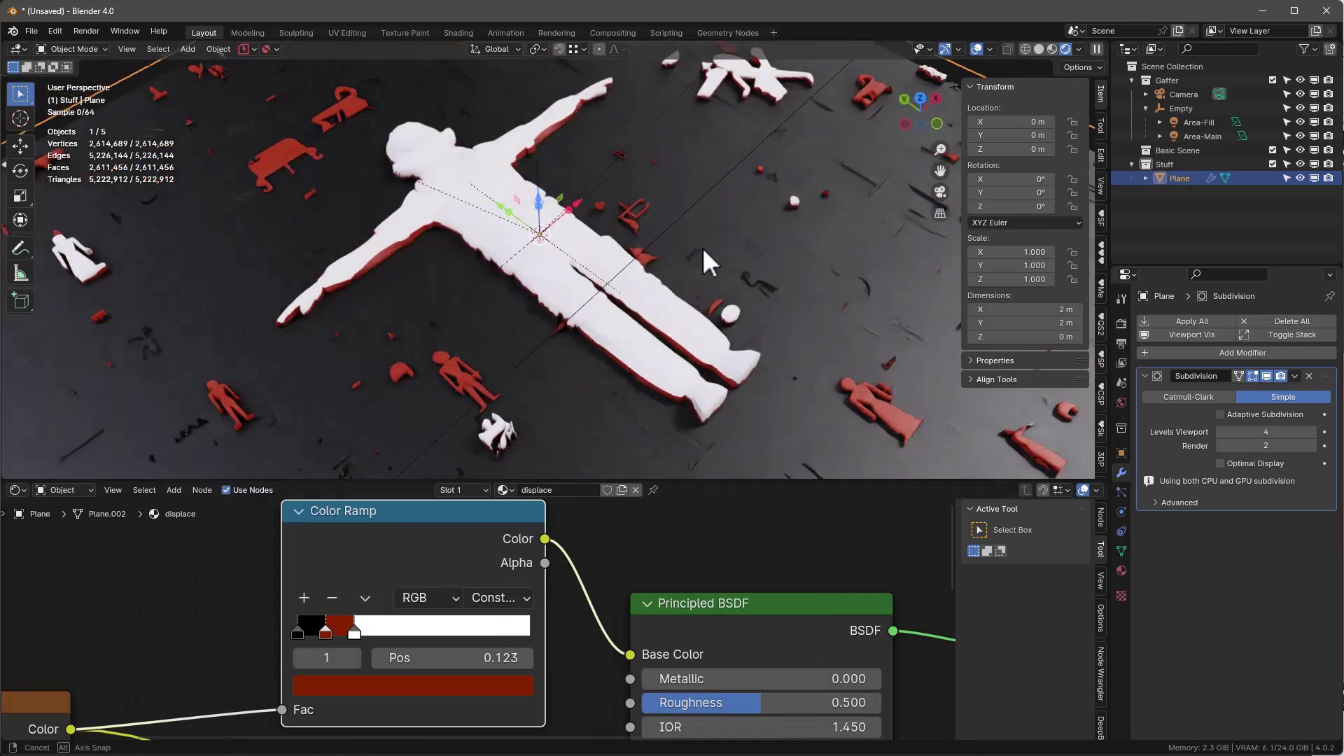
Step: Darken the Color Ramp's white stop to a mid gray and set the Principled BSDF's Metallic to 1.000
{"action": "left_click", "coordinate": [354, 632]}
{"action": "left_click", "coordinate": [401, 685]}
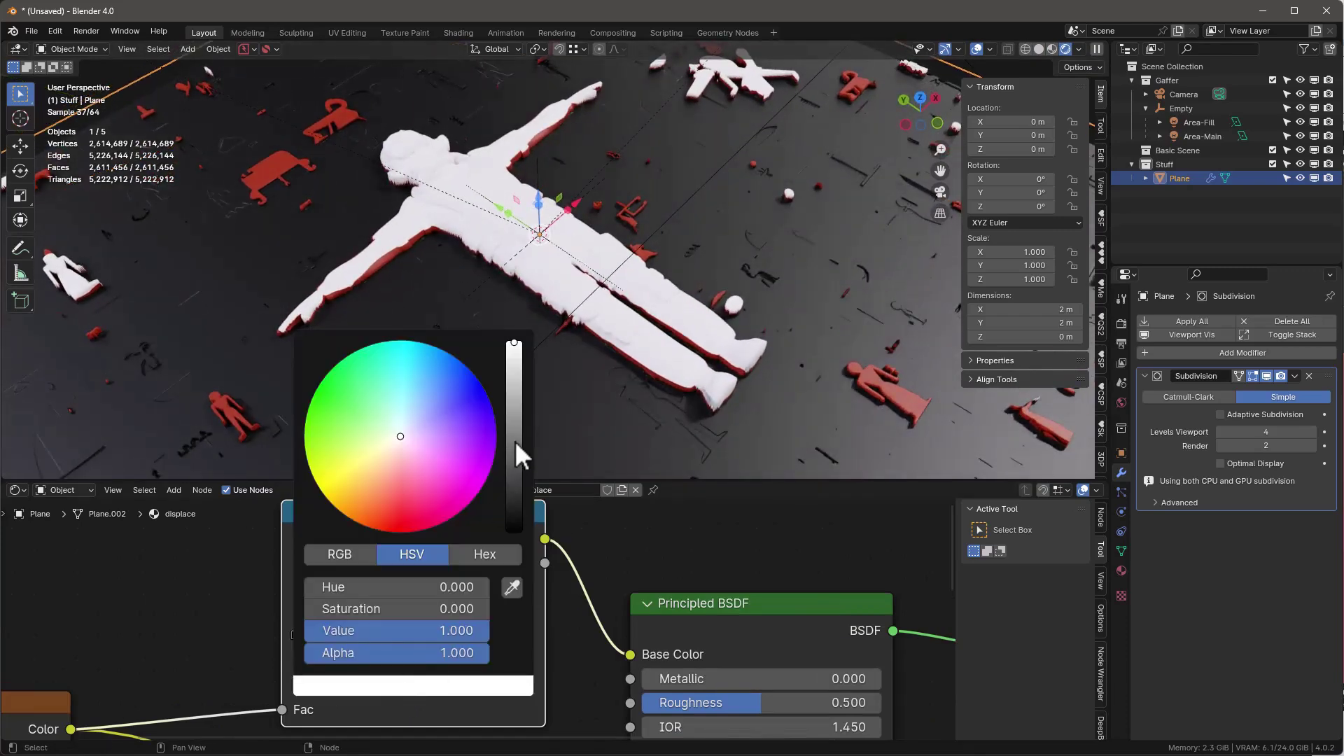
{"action": "left_click", "coordinate": [515, 440]}
{"action": "scroll", "coordinate": [748, 614], "scroll_direction": "down", "scroll_amount": 2}
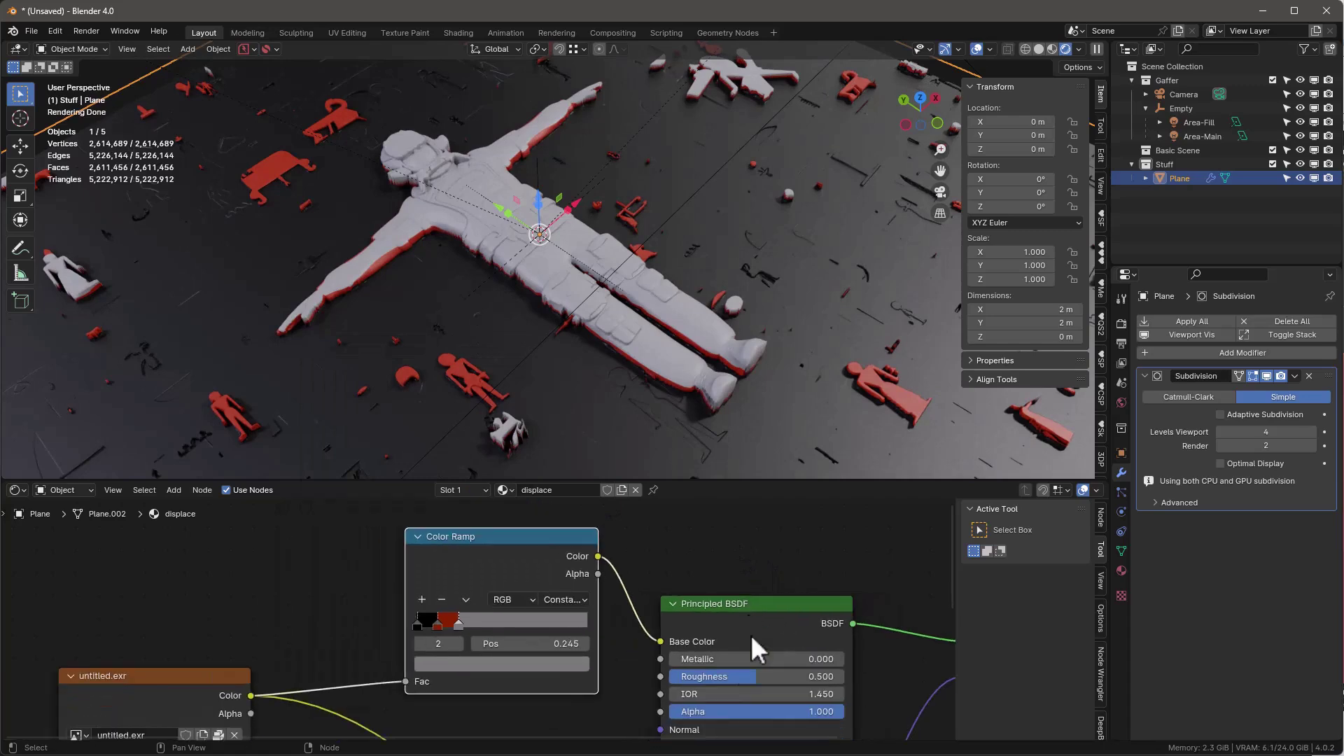
{"action": "left_click_drag", "start_coordinate": [695, 659], "coordinate": [827, 659]}
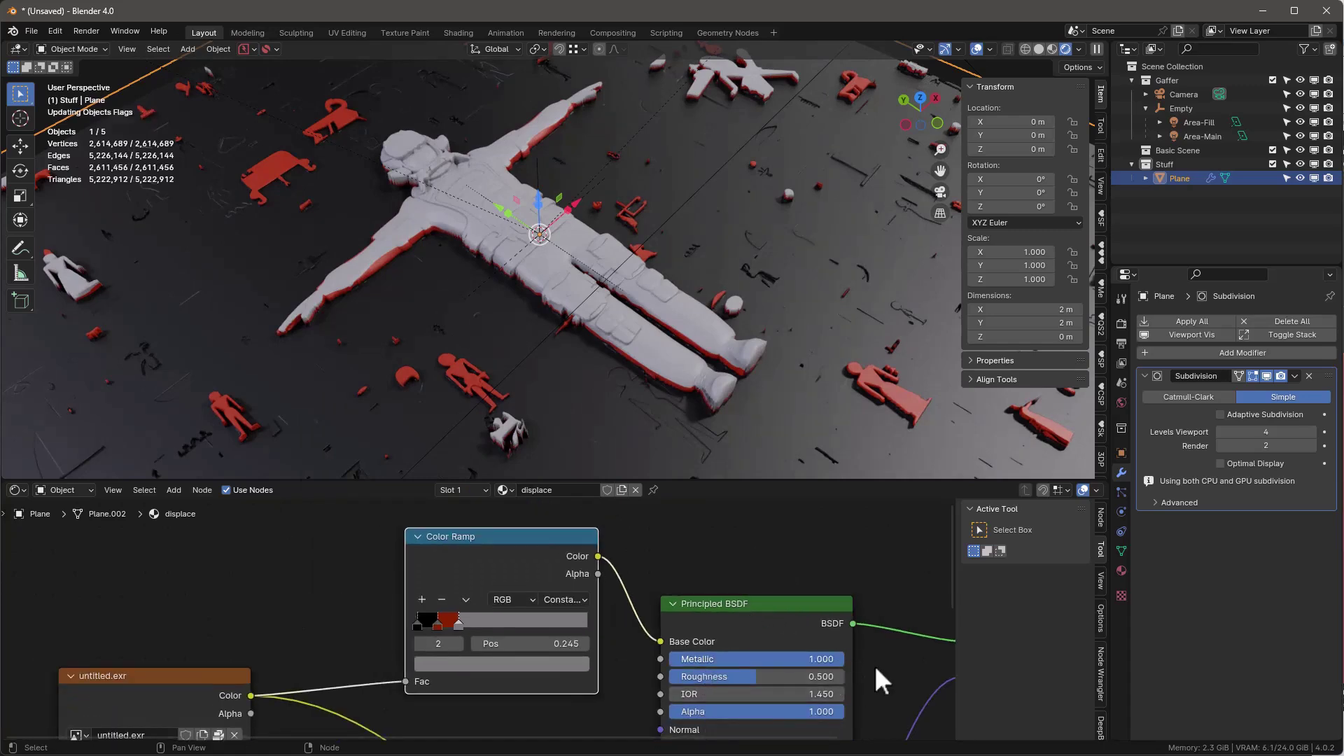
{"action": "middle_click_drag", "start_coordinate": [570, 237], "coordinate": [435, 420]}
Step: Move the Color Ramp's red stop to position 0.105 and inspect the recolored displacement up close
{"action": "key", "text": "g"}
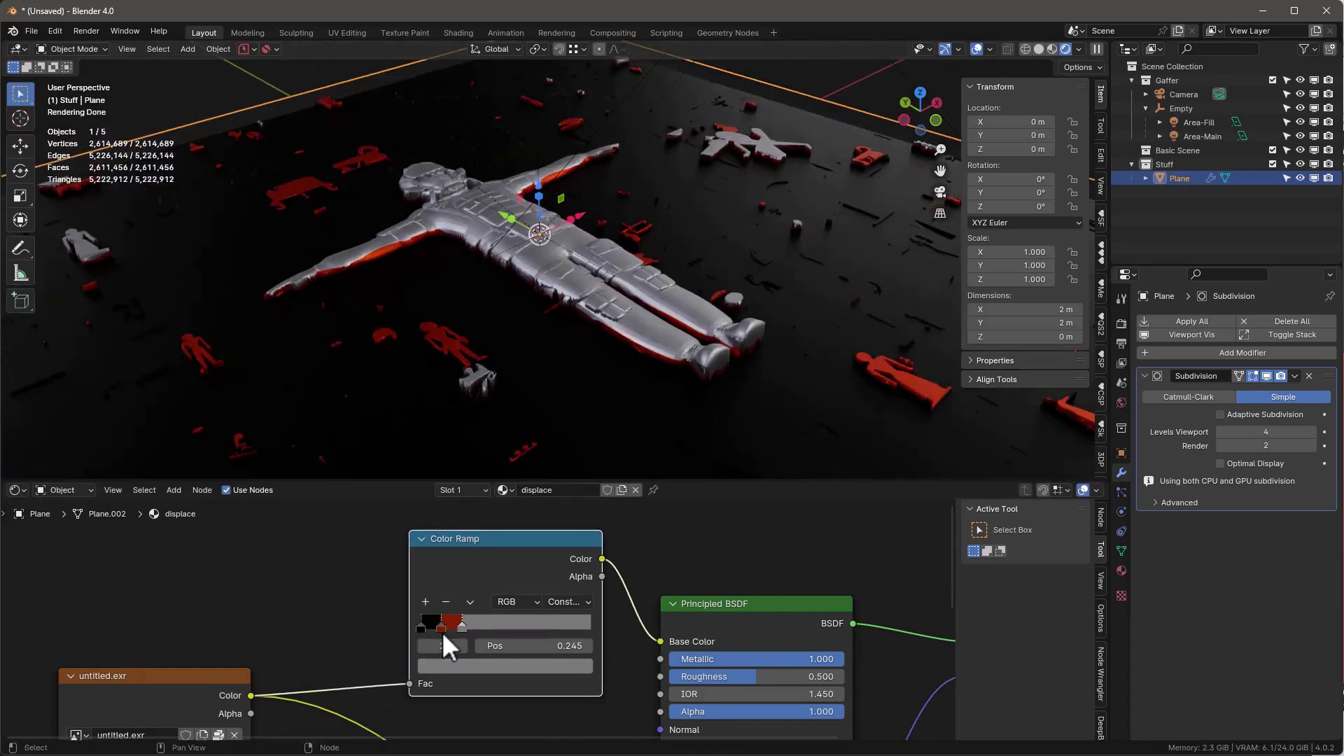
{"action": "left_click", "coordinate": [443, 629]}
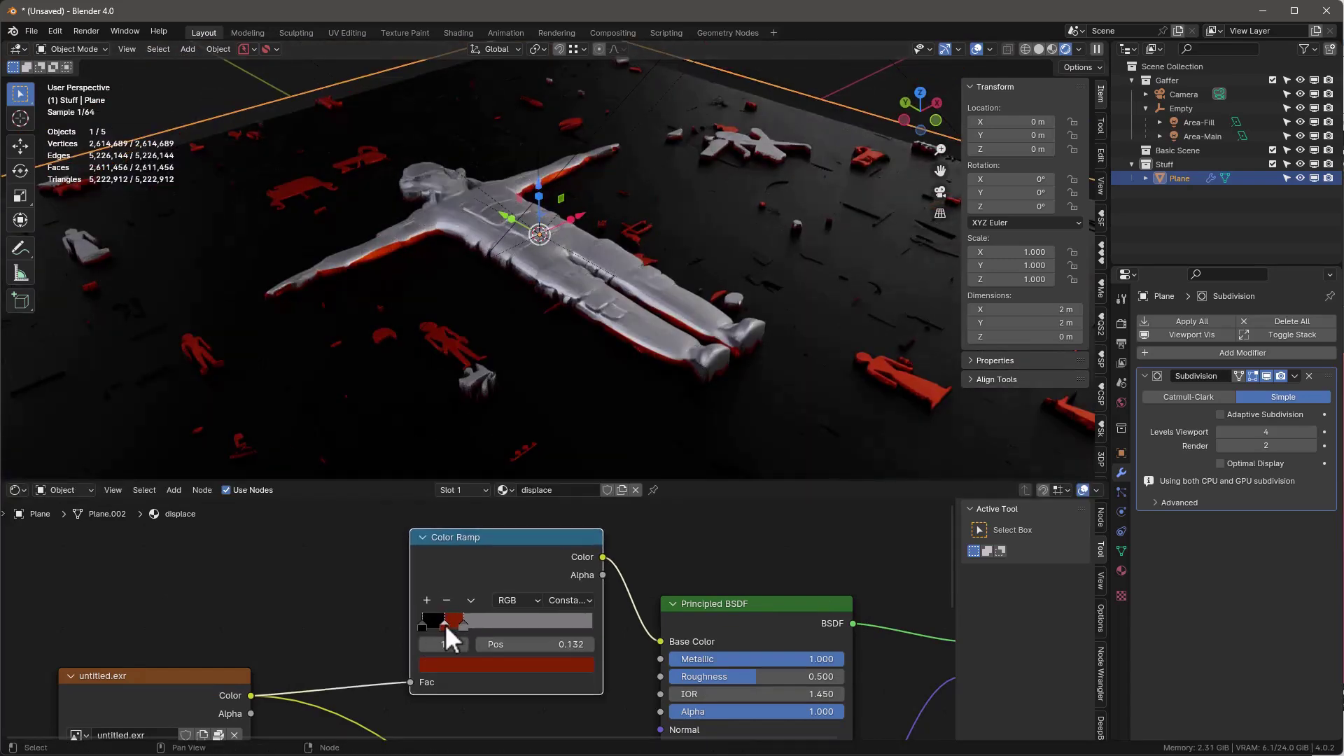
{"action": "left_click_drag", "start_coordinate": [444, 623], "coordinate": [440, 623]}
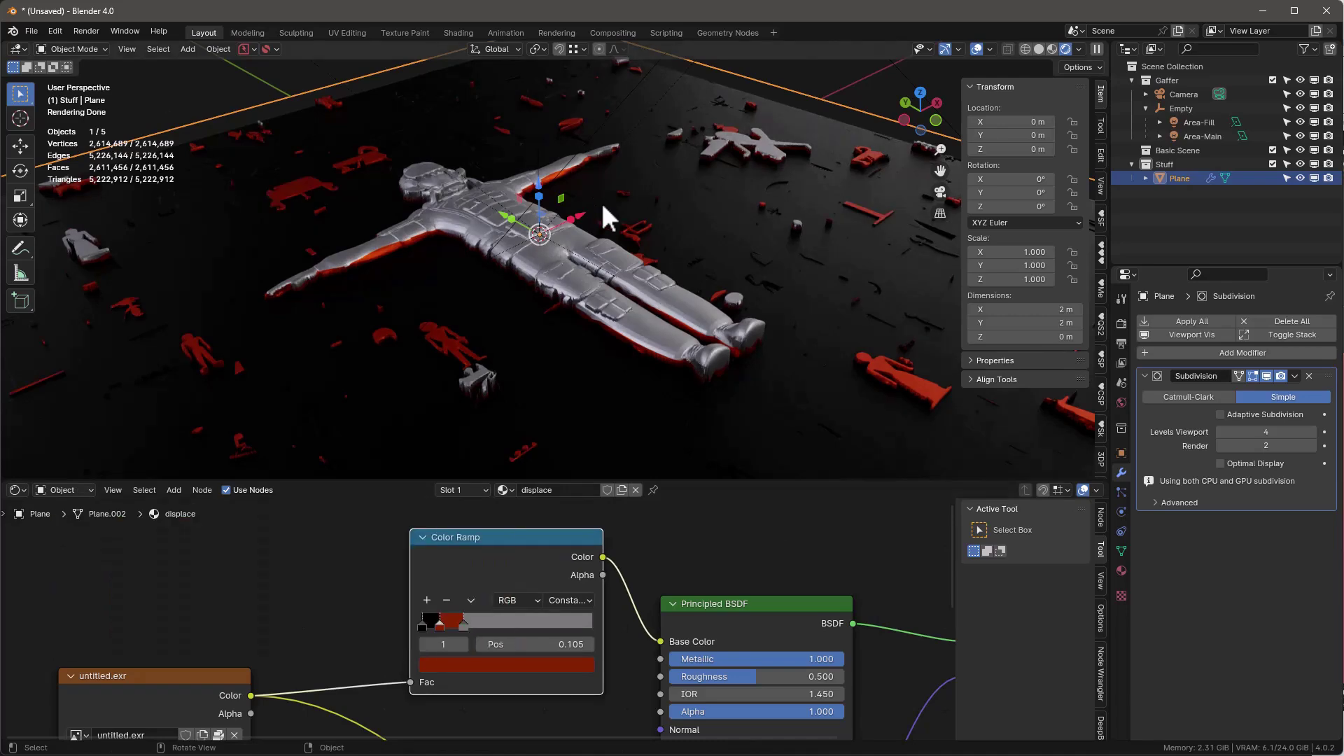
{"action": "middle_click_drag", "start_coordinate": [608, 231], "coordinate": [615, 264]}
{"action": "scroll", "coordinate": [553, 261], "scroll_direction": "up", "scroll_amount": 4}
{"action": "middle_click_drag", "start_coordinate": [490, 259], "coordinate": [553, 249]}
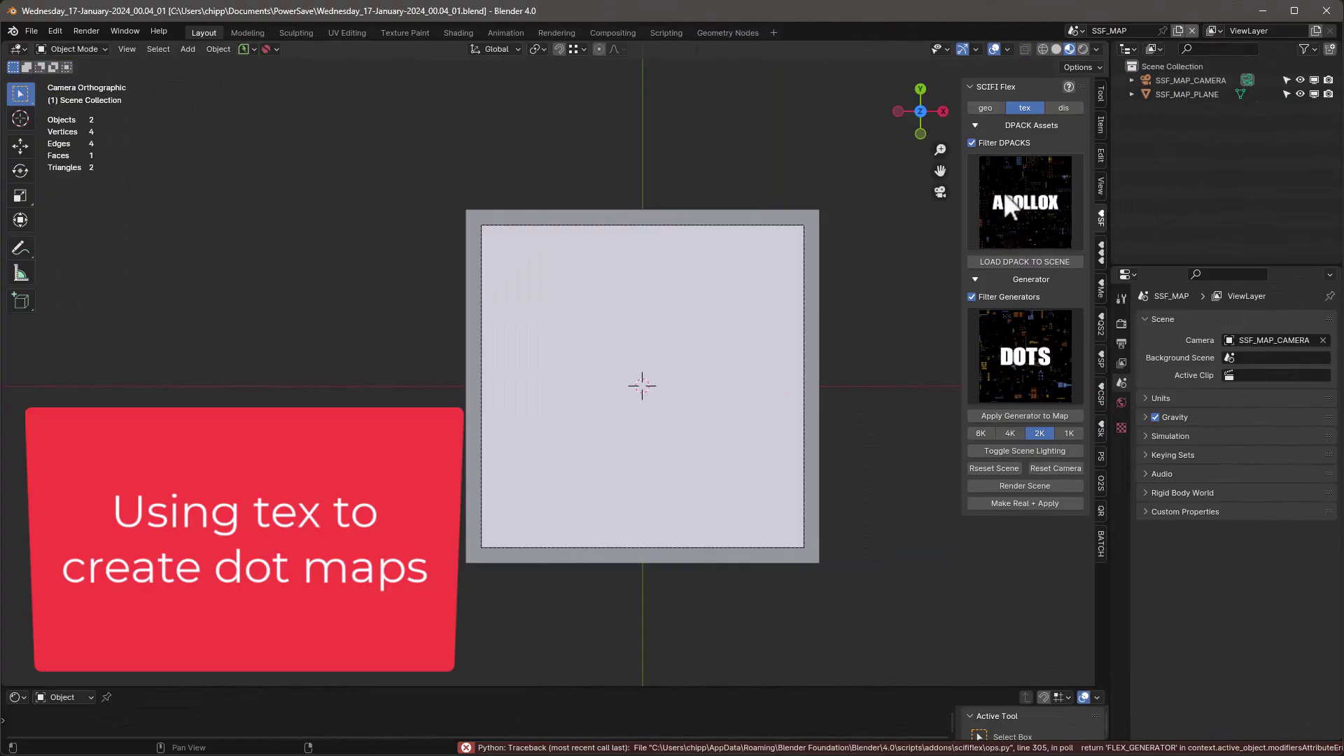
Step: Apply the DOTS texture generator to the map plane at 2K with the APOLLOX assets
{"action": "left_click", "coordinate": [1039, 414]}
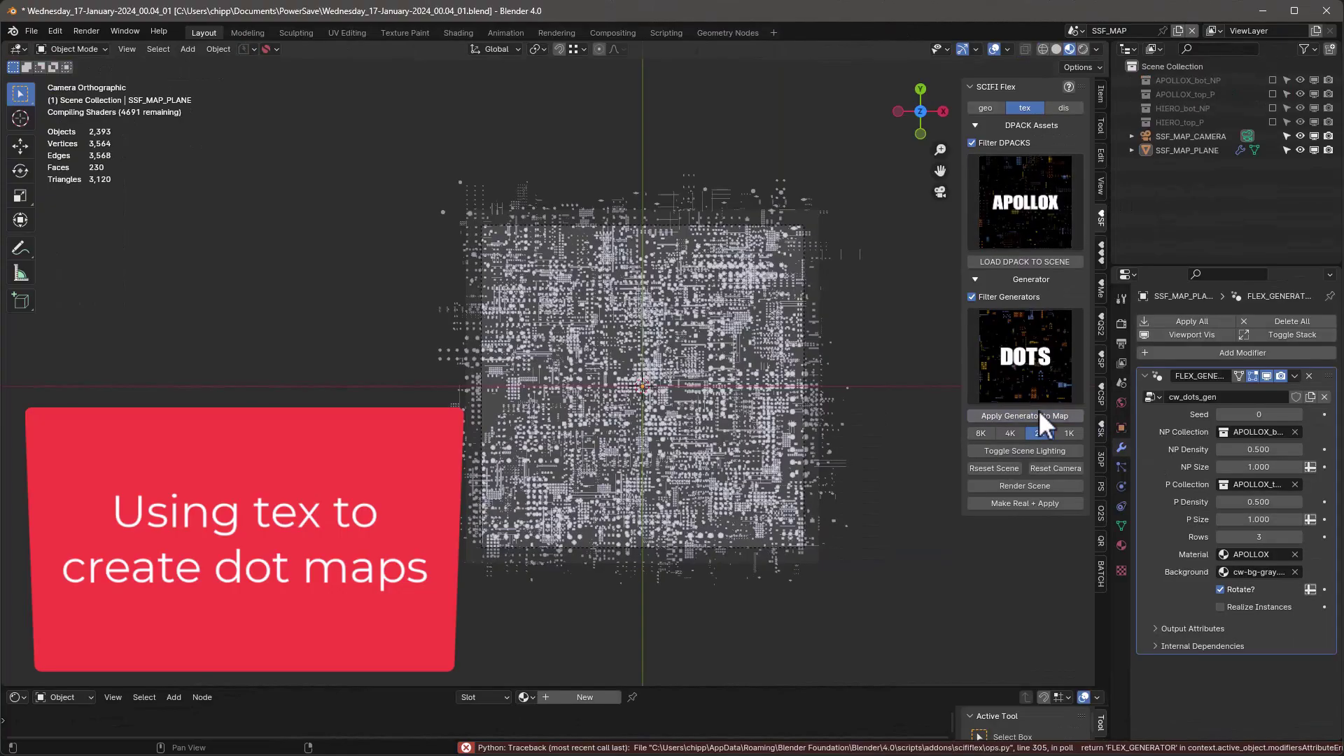
{"action": "scroll", "coordinate": [680, 334], "scroll_direction": "up", "scroll_amount": 2}
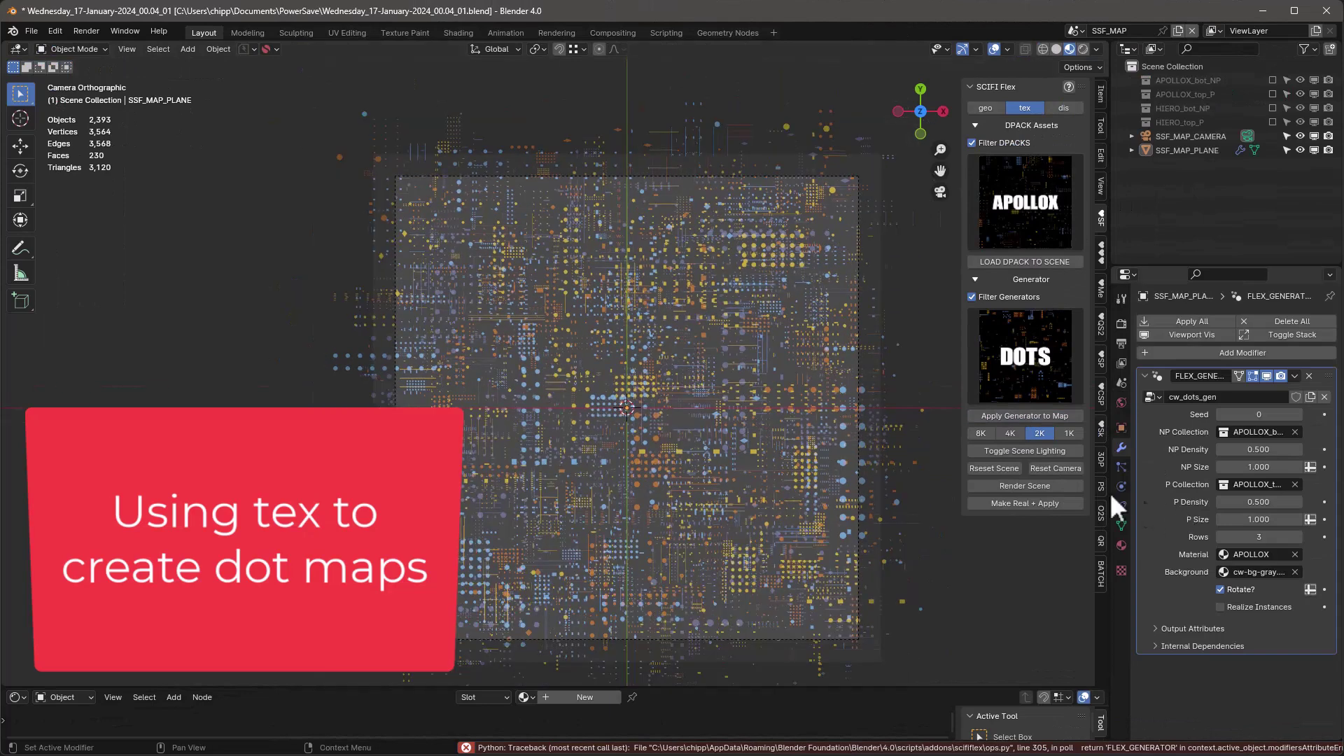
Step: Set the dots generator's background material to cw-bg-black and its NP Density to 0.000
{"action": "left_click", "coordinate": [1230, 573]}
{"action": "left_click", "coordinate": [1250, 616]}
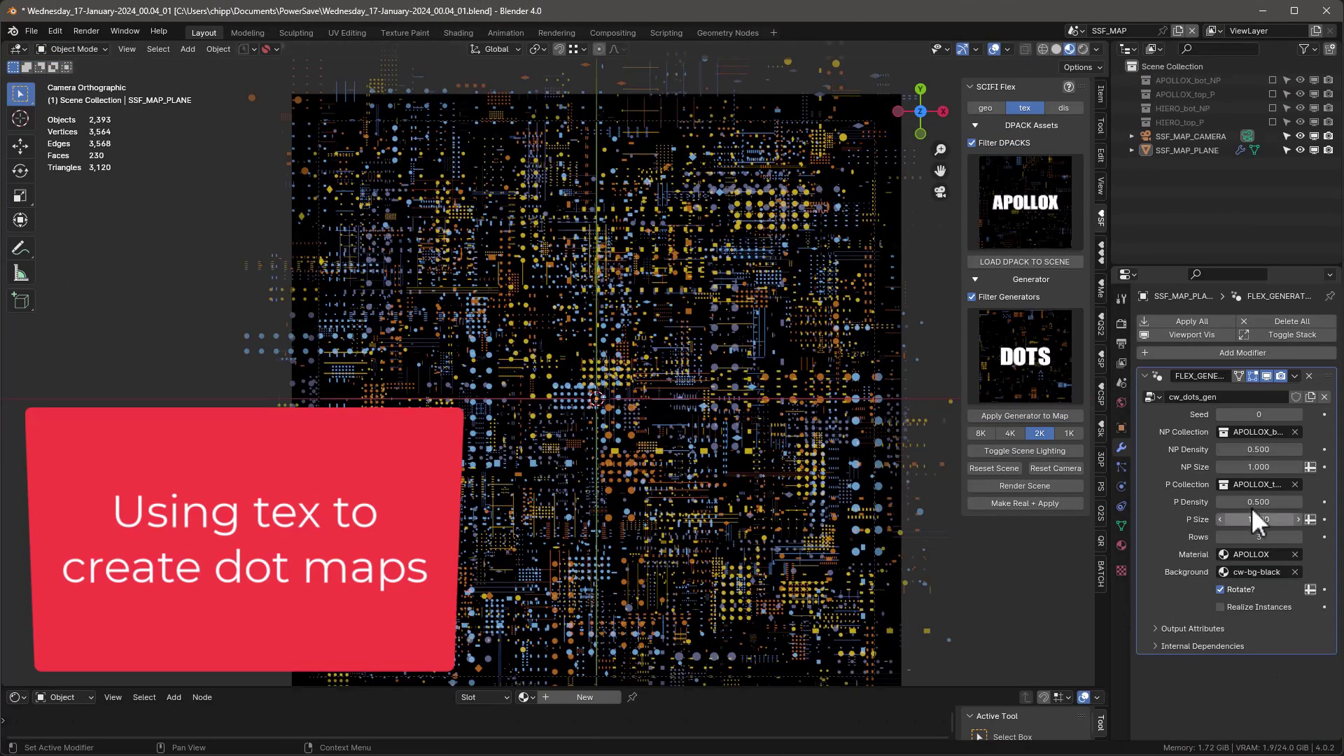
{"action": "left_click_drag", "start_coordinate": [1272, 448], "coordinate": [1233, 448]}
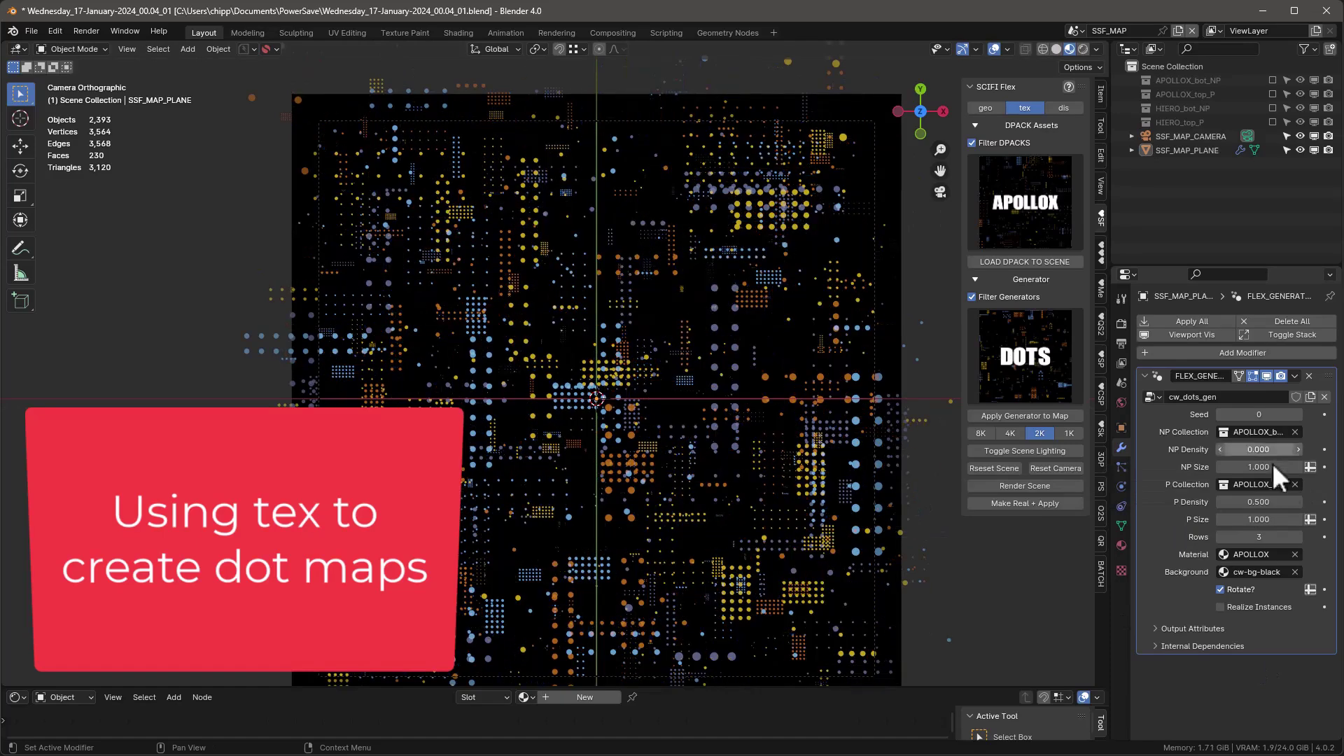
Step: Set the dots generator's NP Density to 0.230, NP Size to 0.350, P Density to 0.230 and P Size to 0.250
{"action": "left_click_drag", "start_coordinate": [1272, 502], "coordinate": [1237, 521]}
{"action": "mouse_move", "coordinate": [1259, 467]}
{"action": "left_mouse_down"}
{"action": "mouse_move", "coordinate": [1246, 467]}
{"action": "mouse_move", "coordinate": [1273, 450]}
{"action": "mouse_move", "coordinate": [1238, 467]}
{"action": "left_mouse_up"}
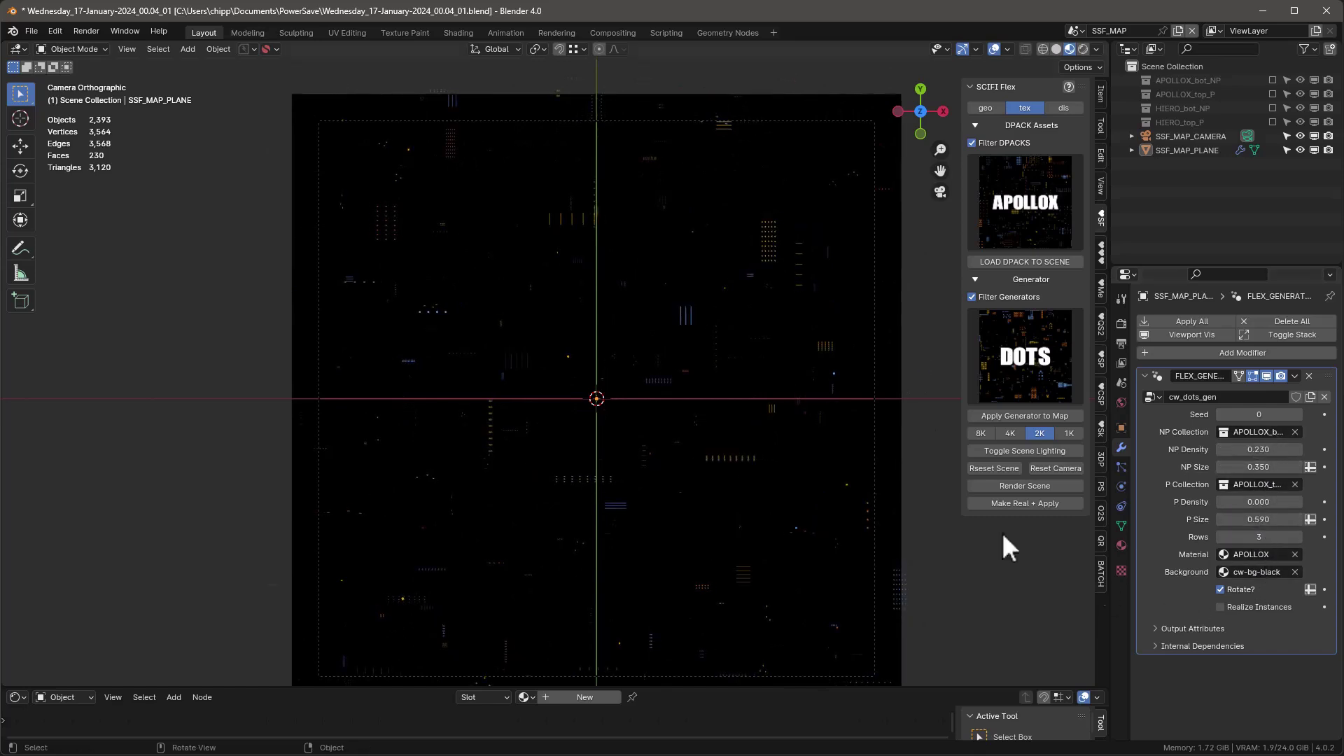
{"action": "mouse_move", "coordinate": [1255, 502]}
{"action": "left_mouse_down"}
{"action": "mouse_move", "coordinate": [1254, 521]}
{"action": "mouse_move", "coordinate": [1240, 521]}
{"action": "left_mouse_up"}
Step: Apply the DOTS generator to the map plane with the CRYOX assets and set its background material to cw-bg-black
{"action": "left_click", "coordinate": [1019, 200]}
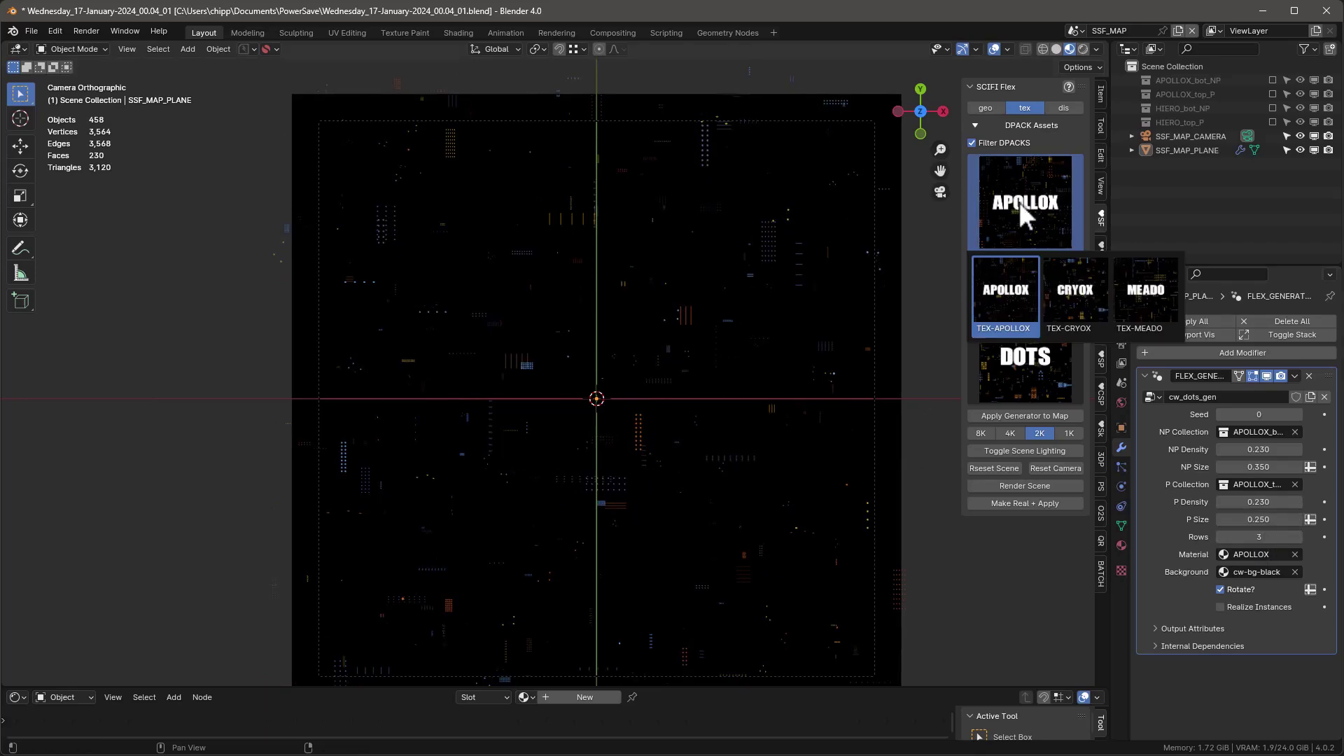
{"action": "left_click", "coordinate": [1078, 285]}
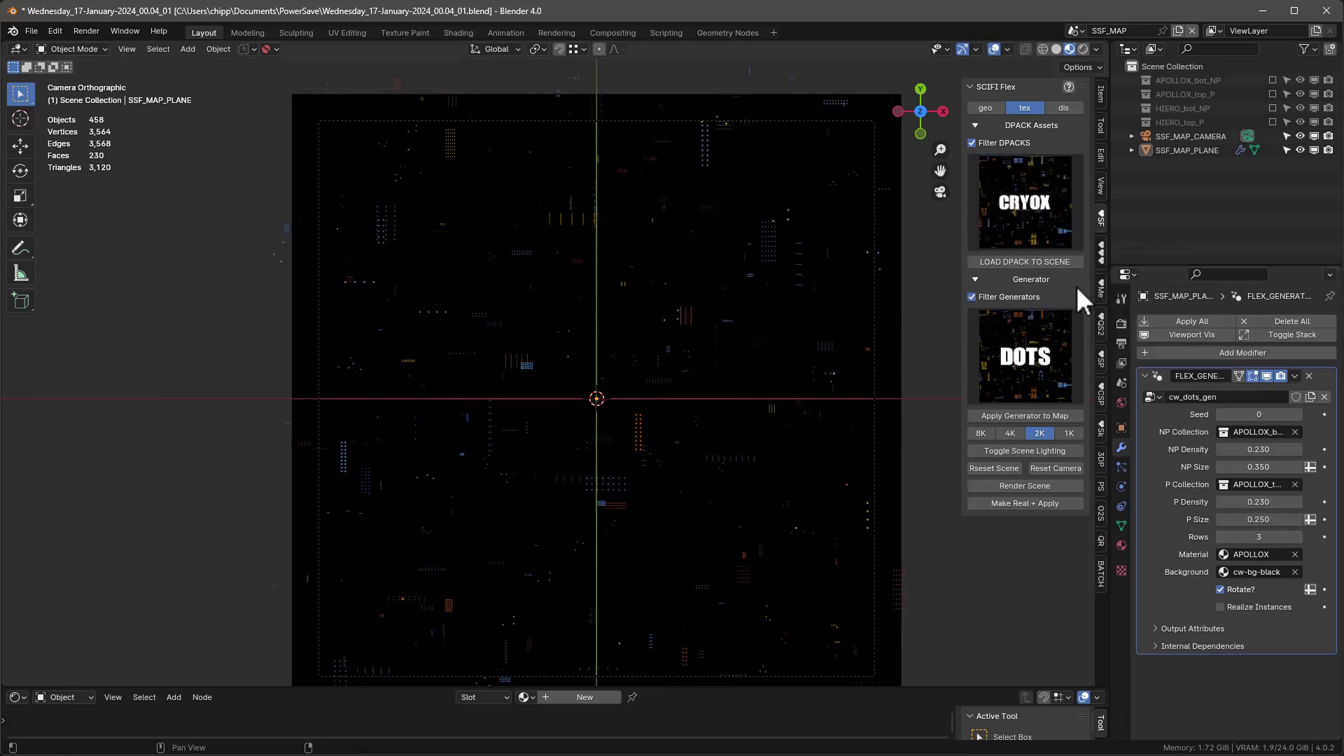
{"action": "left_click", "coordinate": [1054, 414]}
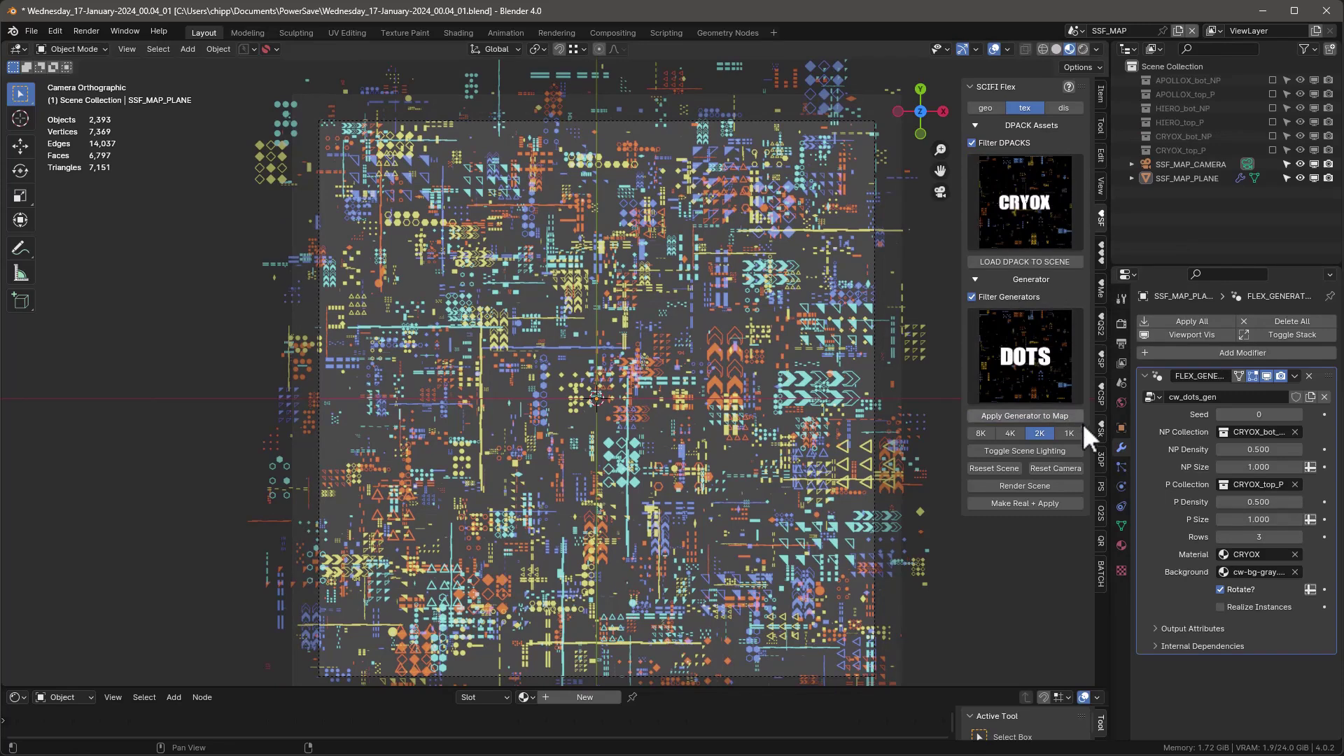
{"action": "left_click", "coordinate": [1226, 574]}
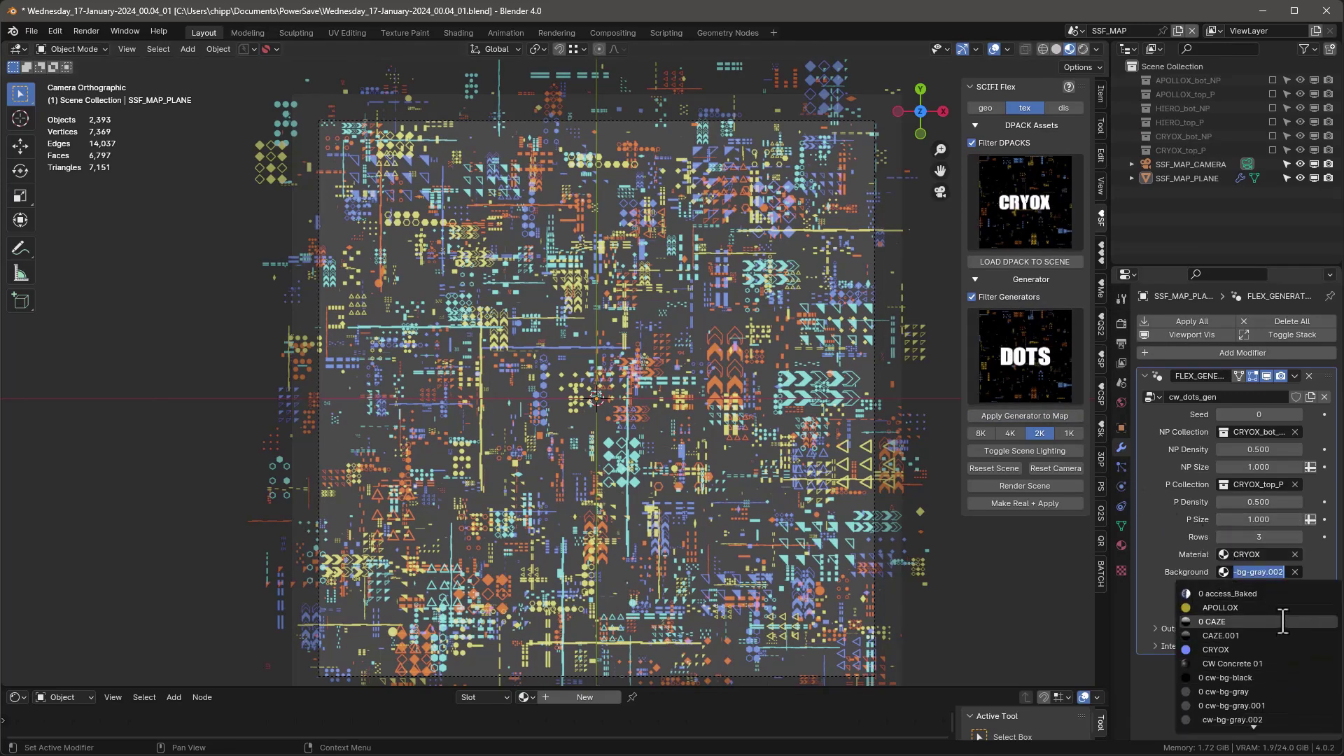
{"action": "left_click", "coordinate": [1264, 651]}
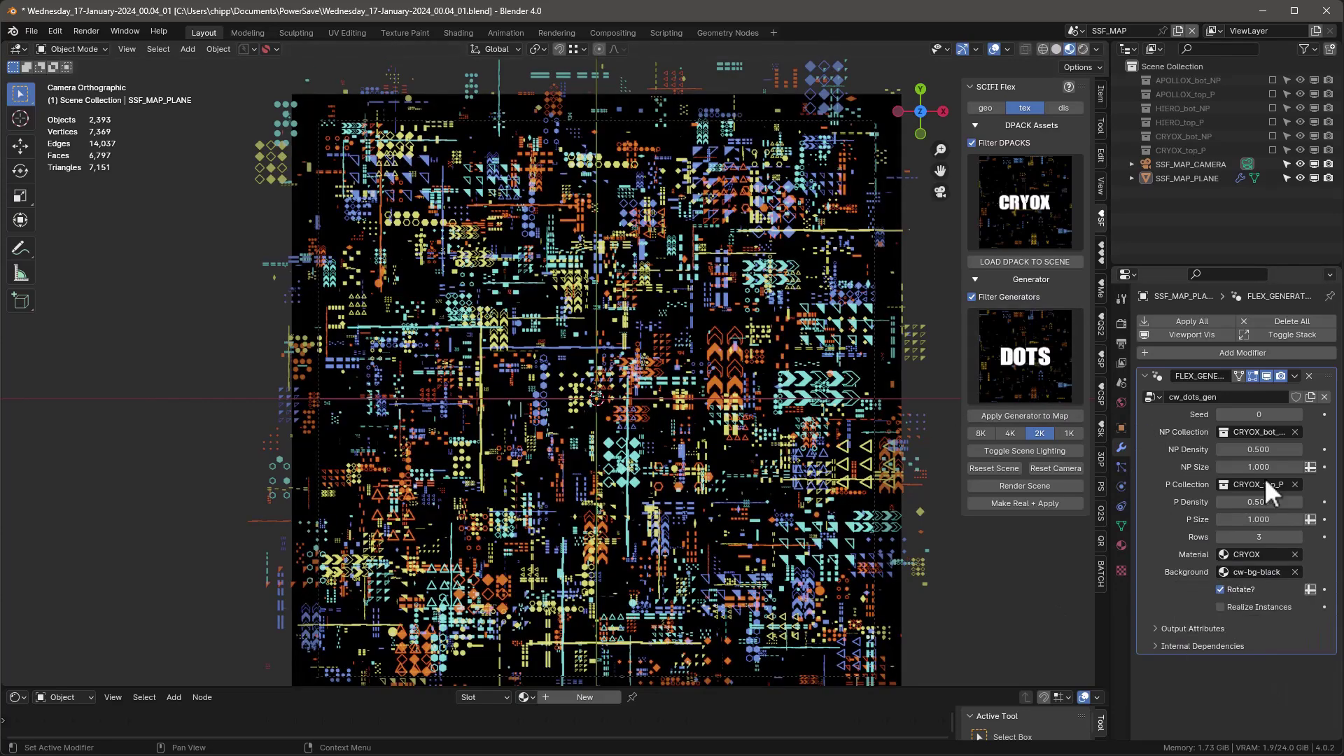